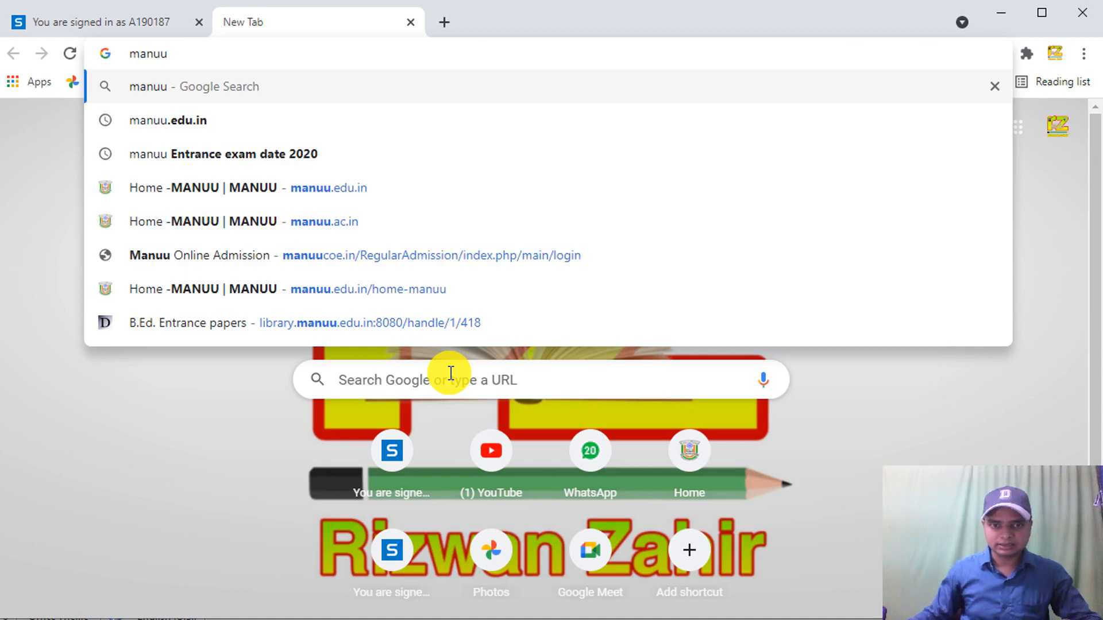
- Search for manuu and open the official MANUU homepage at manuu.edu.in
{"action": "left_click", "coordinate": [188, 116]}
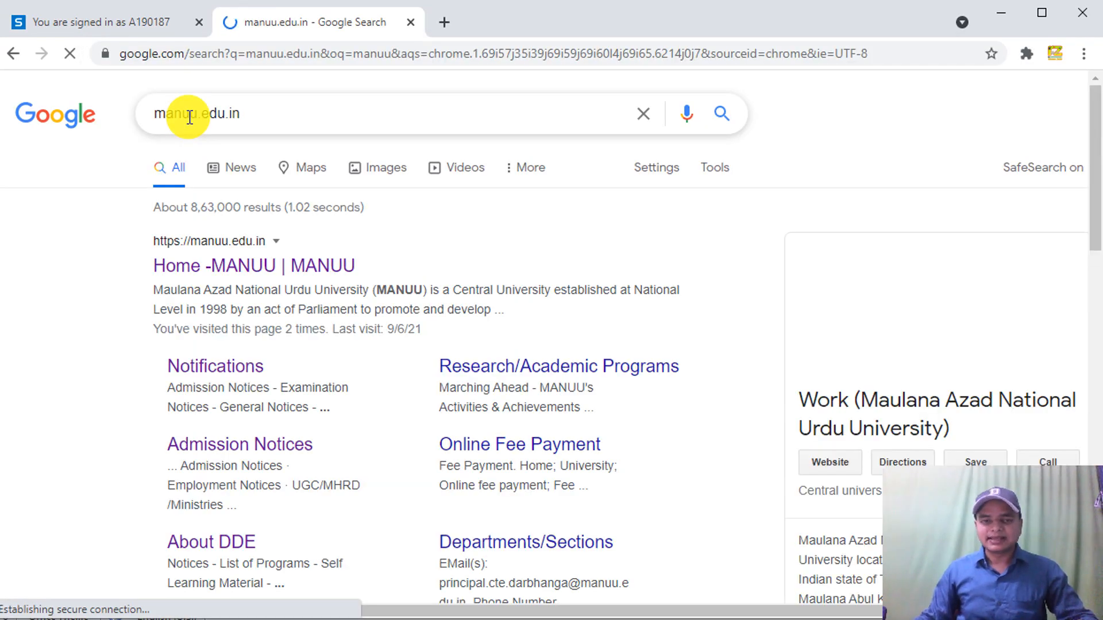
{"action": "left_click", "coordinate": [237, 268]}
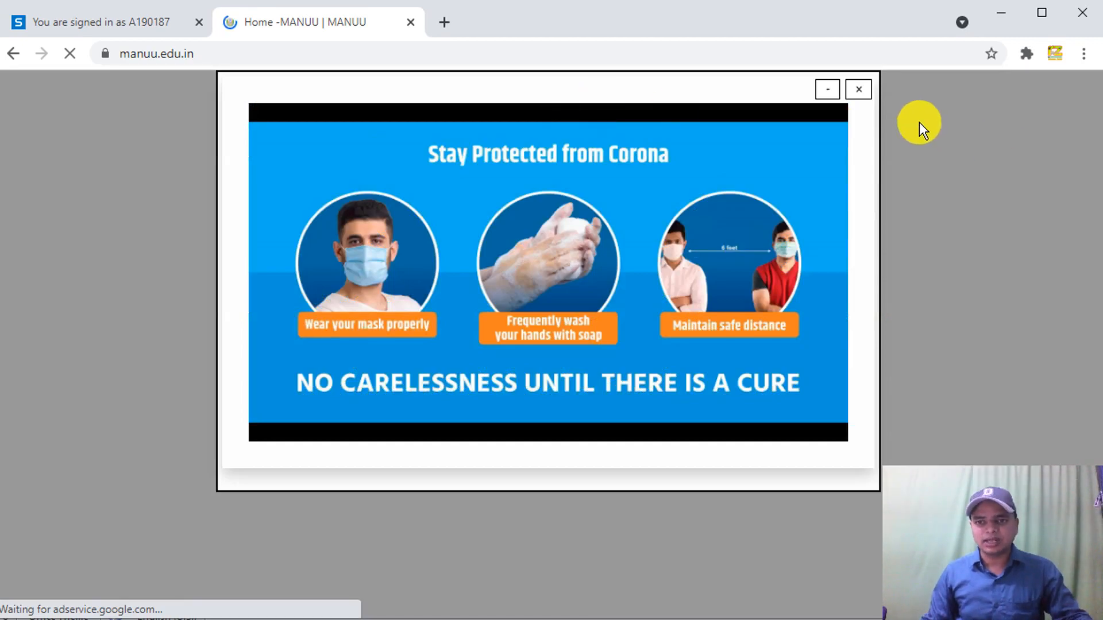
- Dismiss the Corona popup and open Online Admission Regular Mode from the ADMISSION menu
{"action": "left_click", "coordinate": [861, 92]}
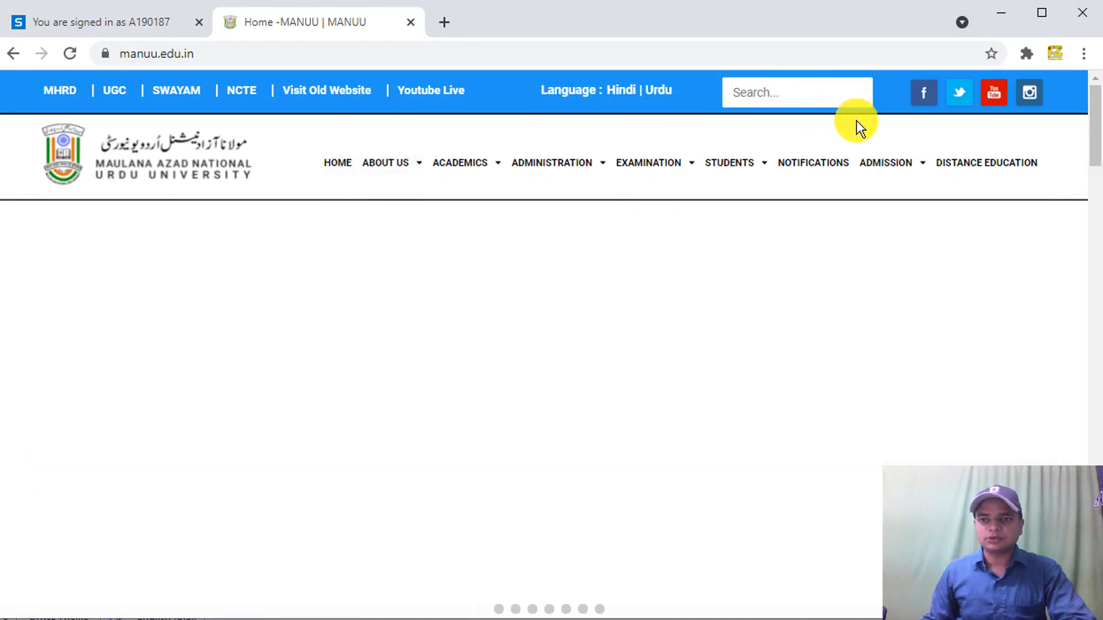
{"action": "mouse_move", "coordinate": [885, 151]}
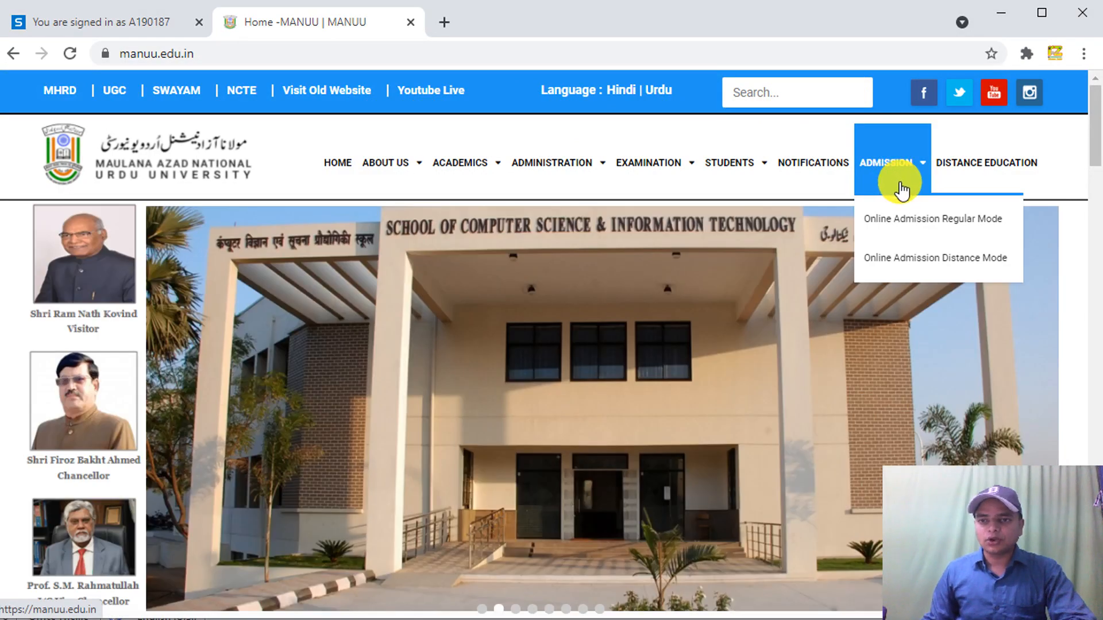
{"action": "left_click", "coordinate": [907, 222]}
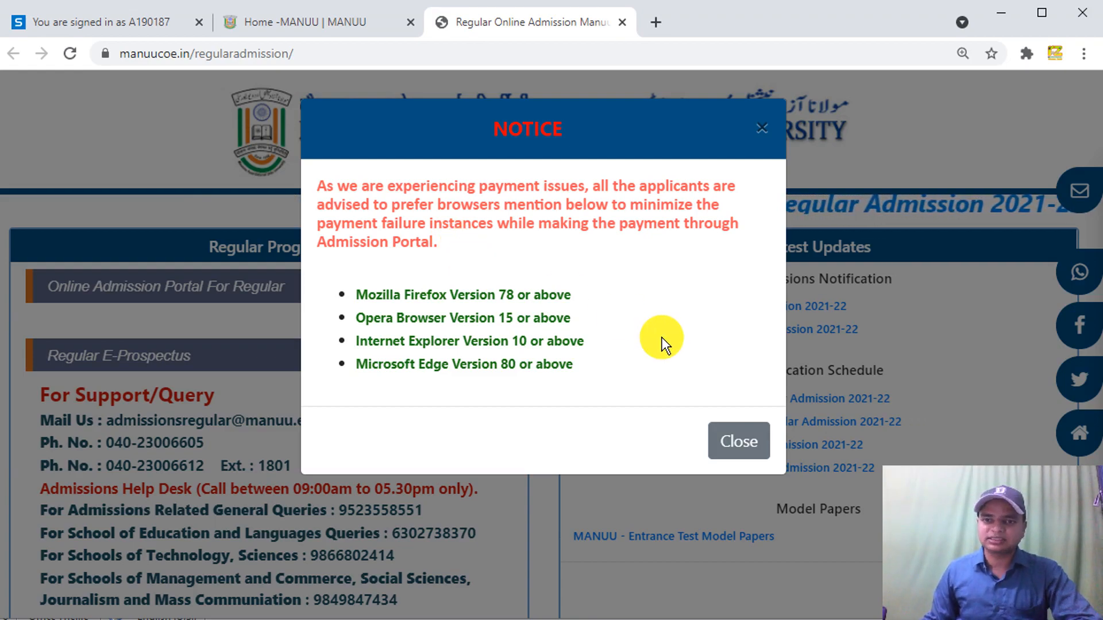
- Close the payment-issues notice and register for the Online Admission Portal For Regular
{"action": "left_click", "coordinate": [740, 443]}
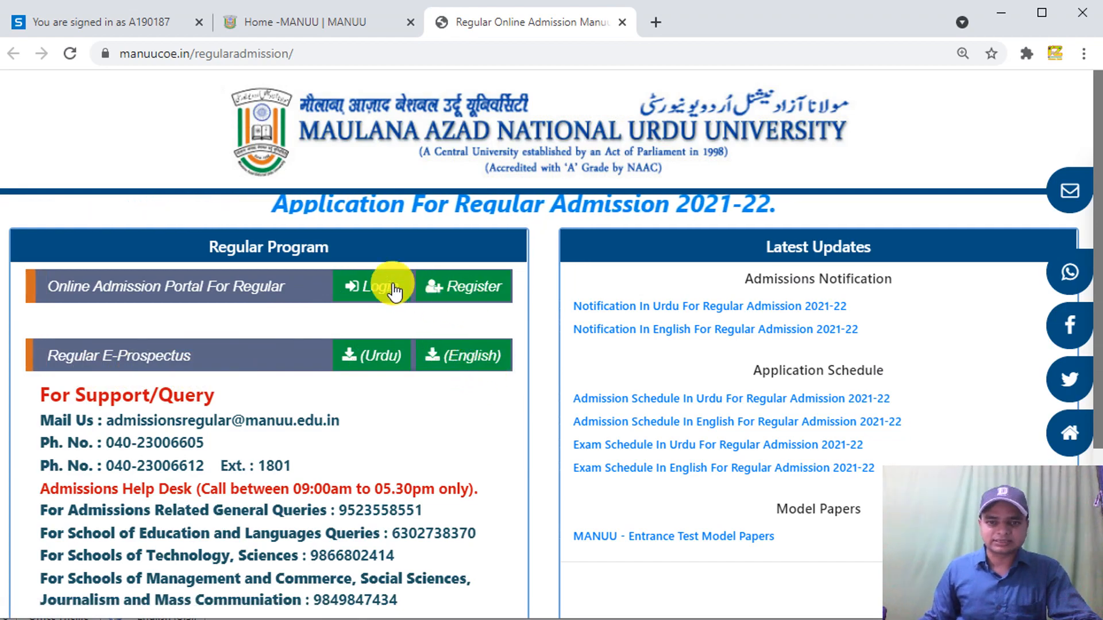
{"action": "left_click", "coordinate": [470, 290]}
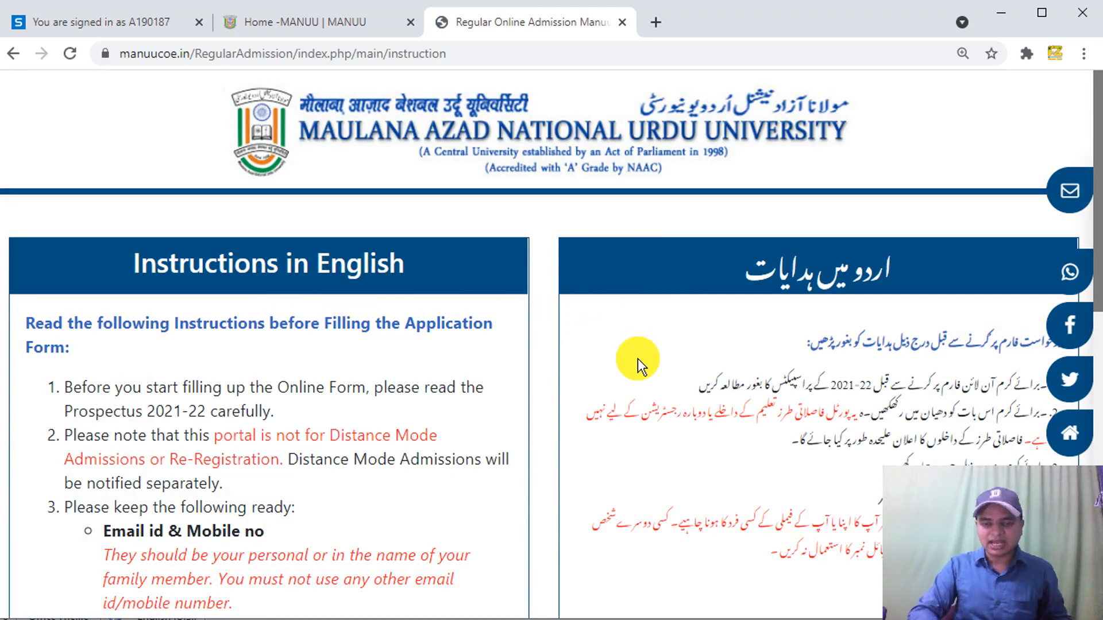
- Zoom the instructions page to 175% and highlight the Prospectus 2021-22 mention
{"action": "key", "text": "ctrl+plus"}
{"action": "key", "text": "ctrl+plus"}
{"action": "key", "text": "ctrl+plus"}
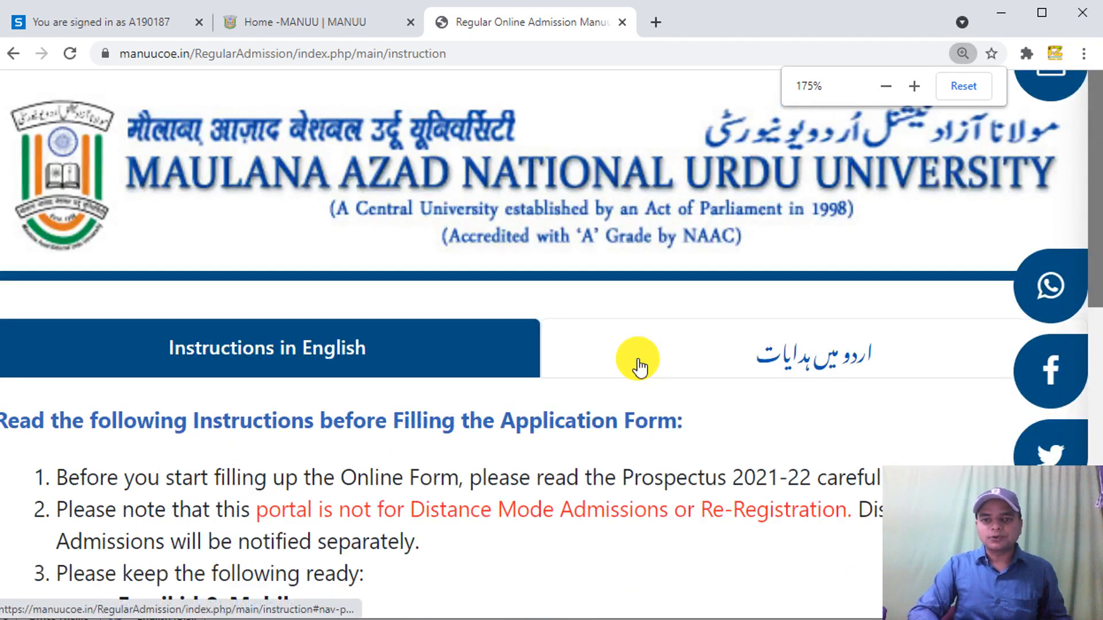
{"action": "left_click_drag", "start_coordinate": [1098, 248], "coordinate": [1096, 392]}
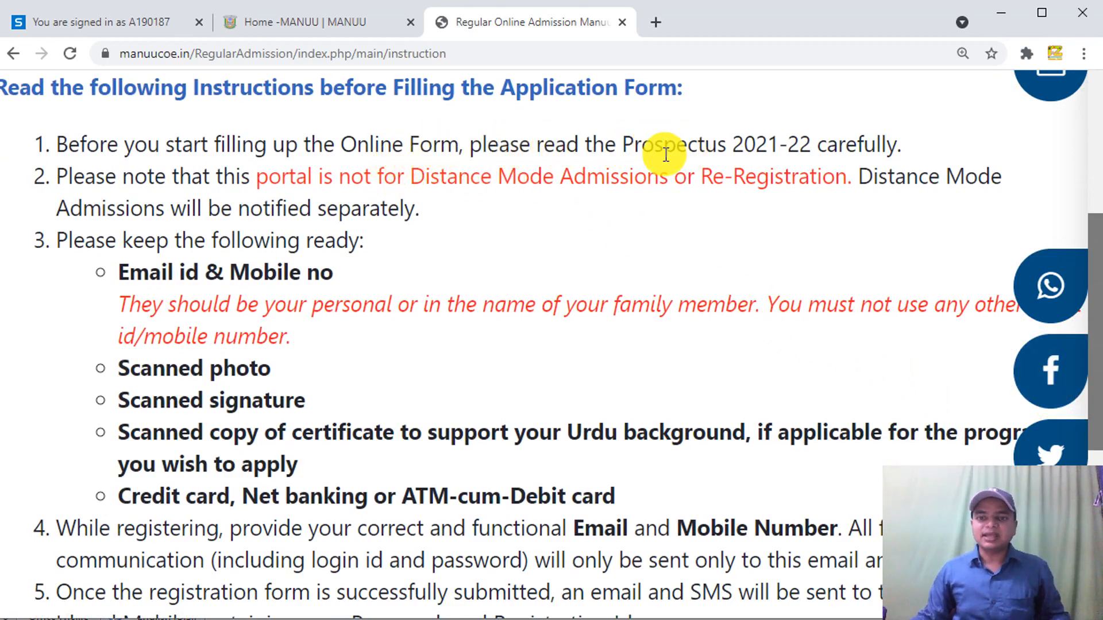
{"action": "left_click_drag", "start_coordinate": [625, 144], "coordinate": [800, 143]}
{"action": "left_click", "coordinate": [800, 144]}
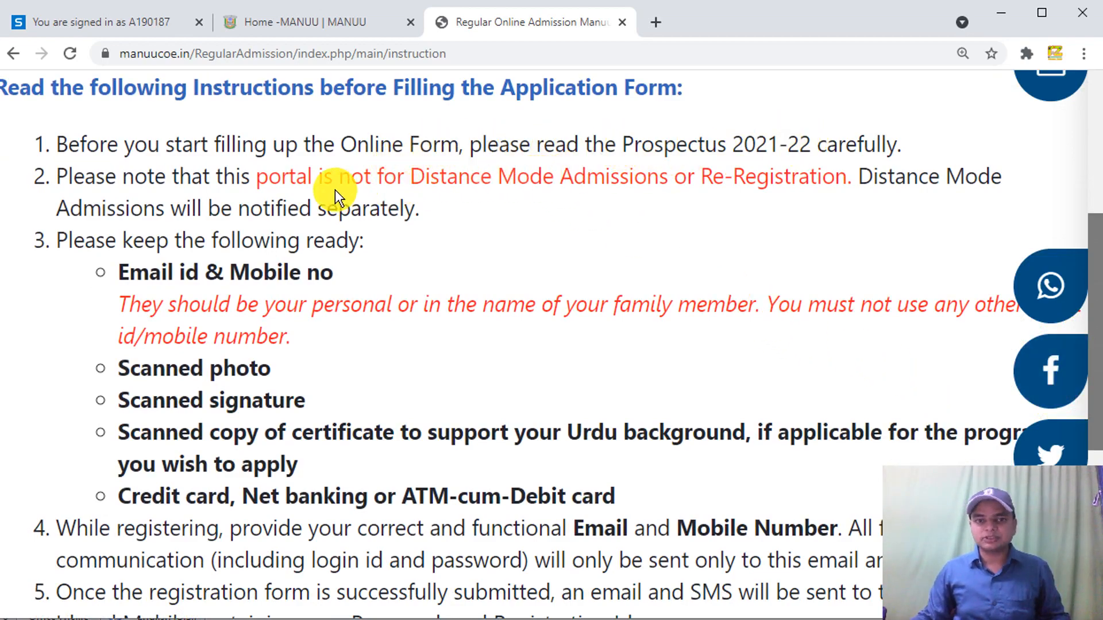
- Highlight the Distance Mode restriction in the instructions
{"action": "left_click_drag", "start_coordinate": [411, 177], "coordinate": [585, 175]}
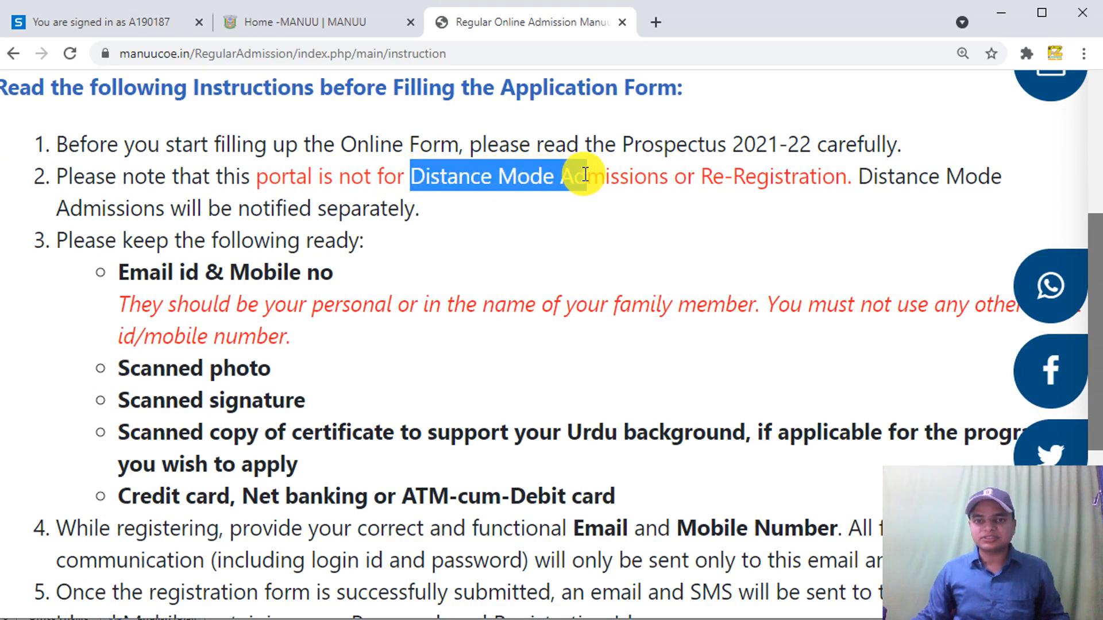
{"action": "left_click", "coordinate": [608, 174]}
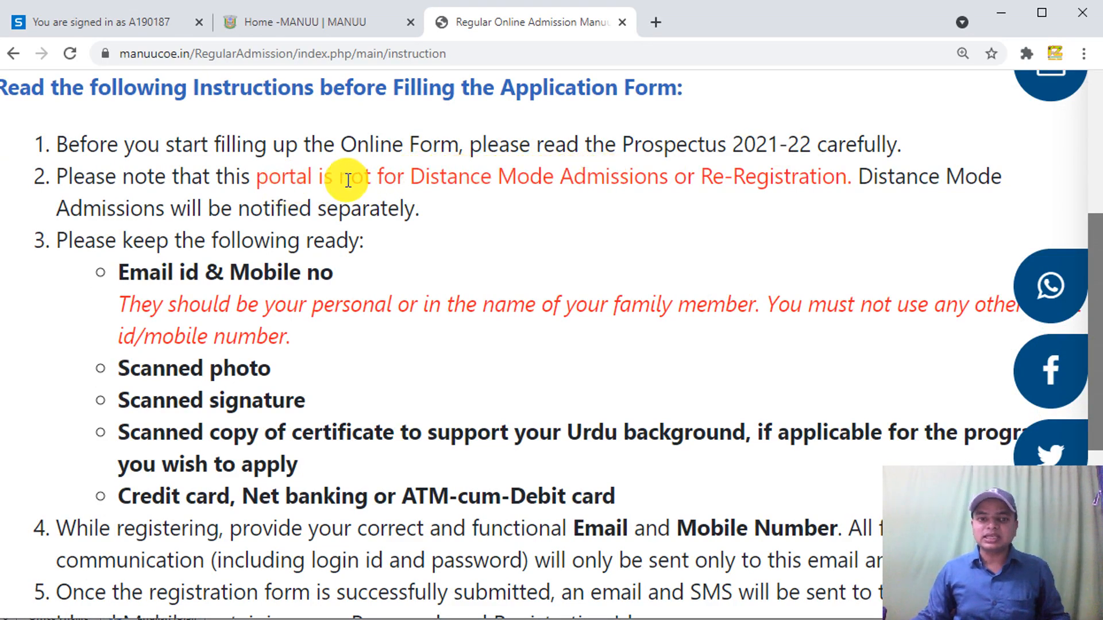
{"action": "left_click_drag", "start_coordinate": [410, 176], "coordinate": [564, 175]}
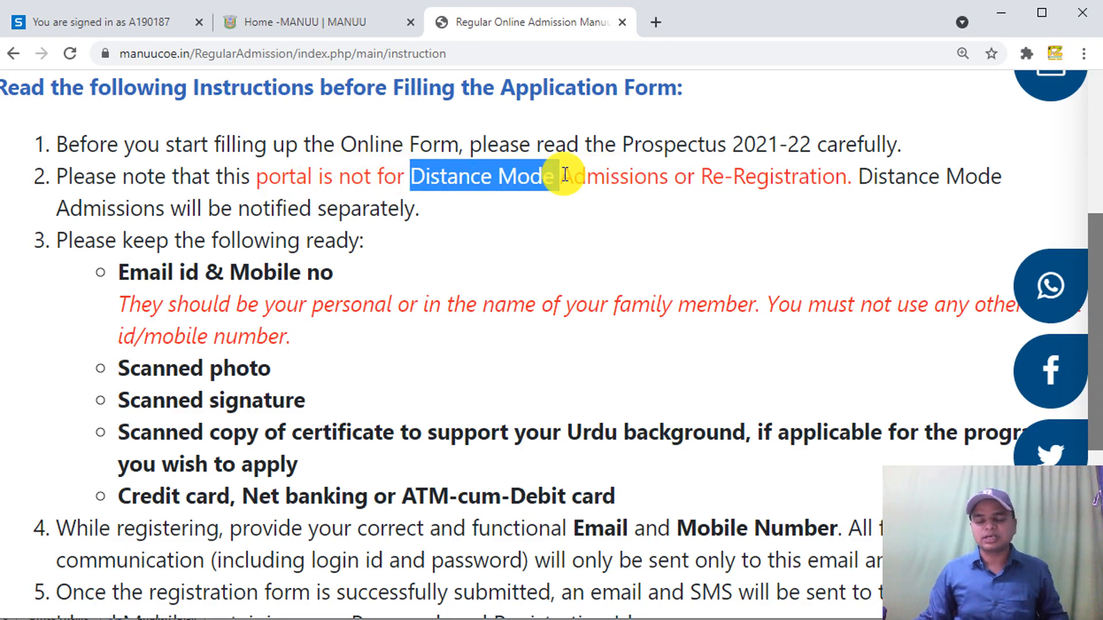
{"action": "left_click_drag", "start_coordinate": [564, 175], "coordinate": [565, 175]}
{"action": "left_click", "coordinate": [395, 244]}
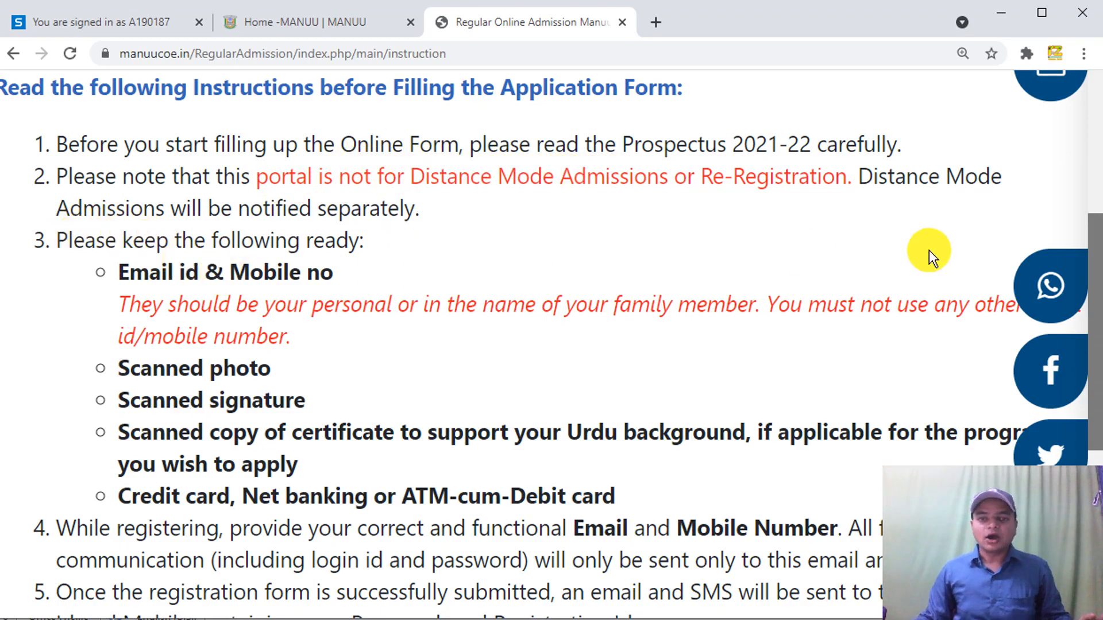
- Scroll down and highlight the Email id and Mobile no requirement
{"action": "left_click_drag", "start_coordinate": [1096, 360], "coordinate": [1097, 416]}
{"action": "left_click_drag", "start_coordinate": [121, 151], "coordinate": [315, 152]}
{"action": "left_click", "coordinate": [315, 152]}
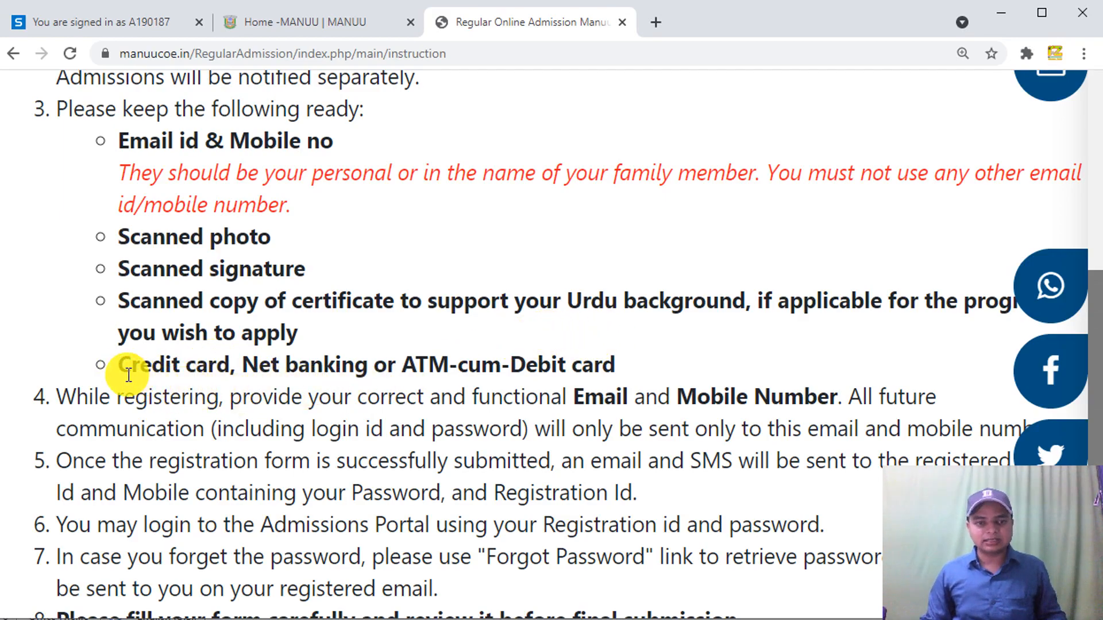
- Scroll to the end of the instructions and open the registration form via Register
{"action": "left_click_drag", "start_coordinate": [215, 378], "coordinate": [377, 369]}
{"action": "left_click", "coordinate": [440, 345]}
{"action": "scroll", "coordinate": [439, 345], "scroll_direction": "down", "scroll_amount": 5}
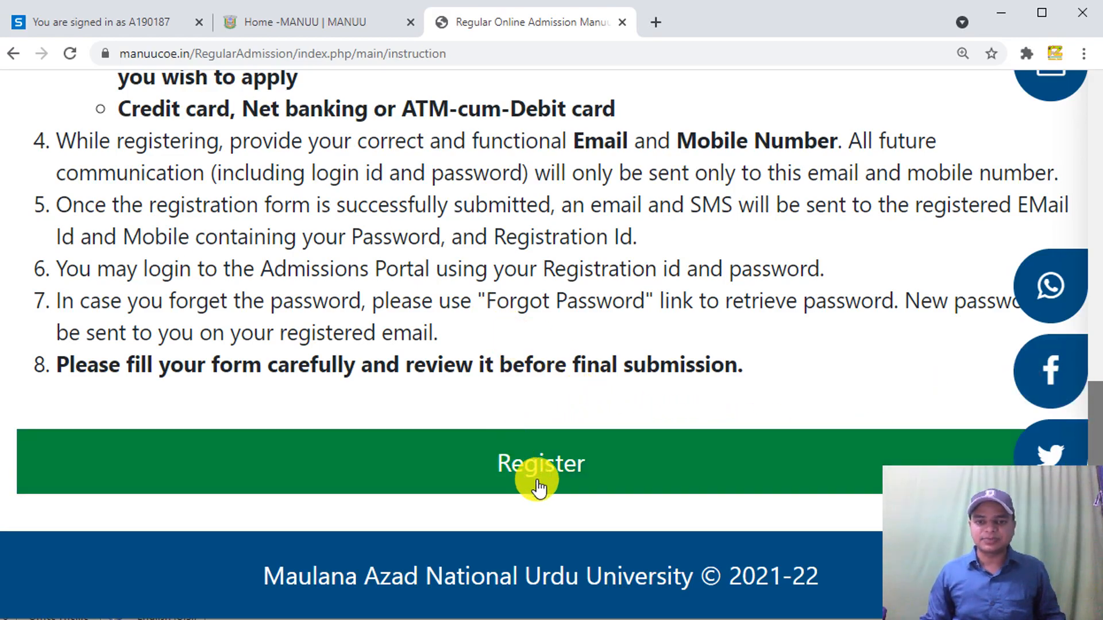
{"action": "left_click", "coordinate": [593, 481]}
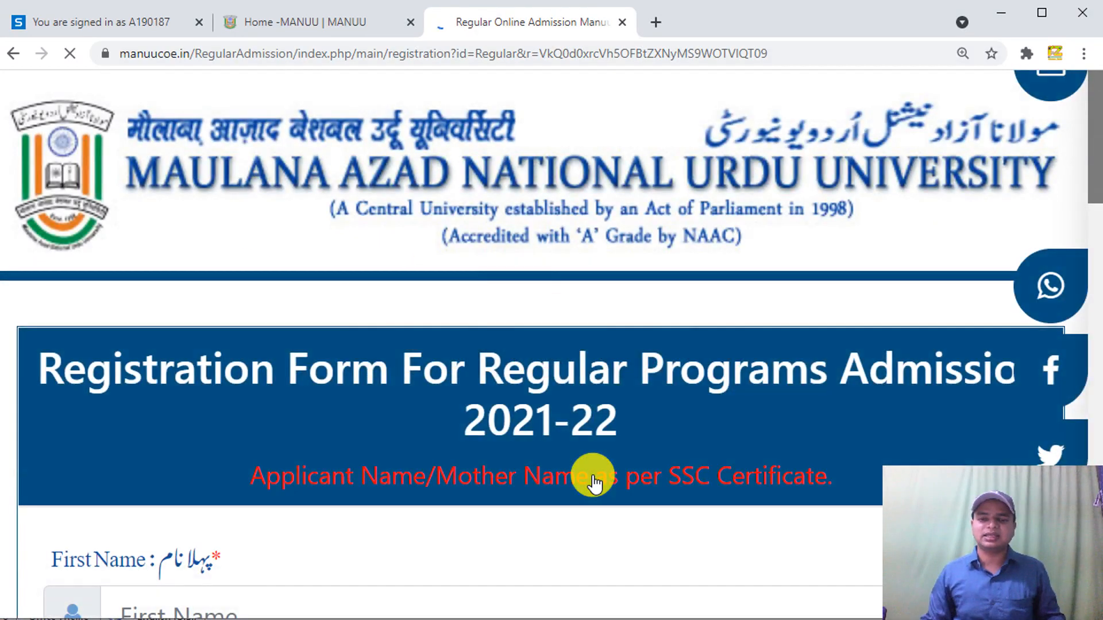
- Enter the applicant's first name on the registration form
{"action": "left_click_drag", "start_coordinate": [1098, 172], "coordinate": [1093, 249]}
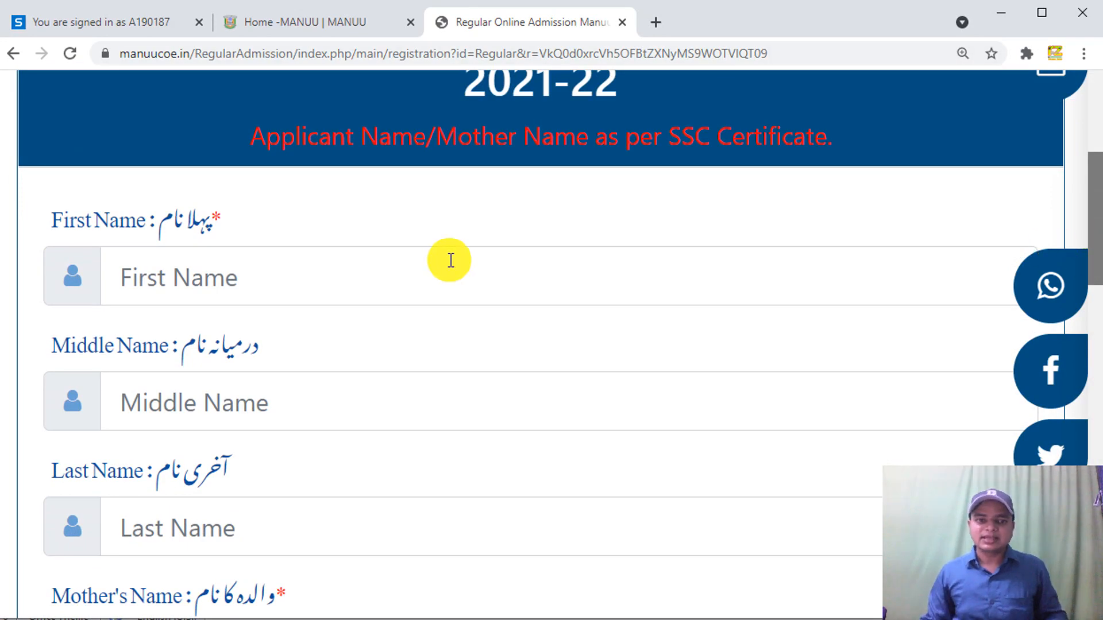
{"action": "left_click_drag", "start_coordinate": [125, 329], "coordinate": [165, 328]}
{"action": "left_click", "coordinate": [165, 330]}
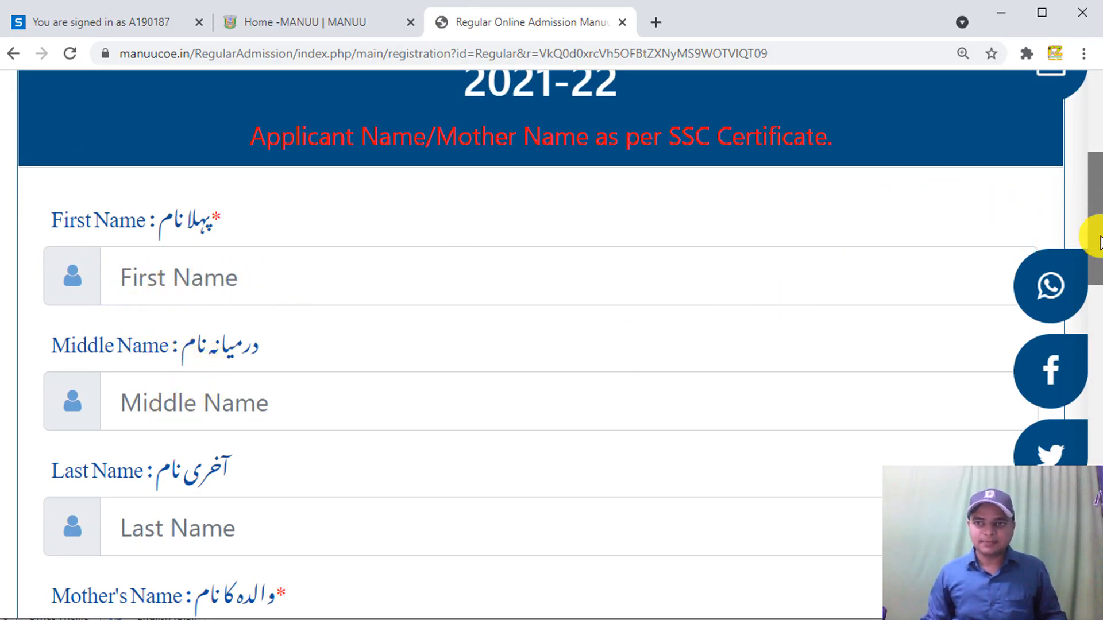
{"action": "left_click_drag", "start_coordinate": [1093, 236], "coordinate": [1098, 270]}
{"action": "left_click_drag", "start_coordinate": [1094, 222], "coordinate": [1094, 209]}
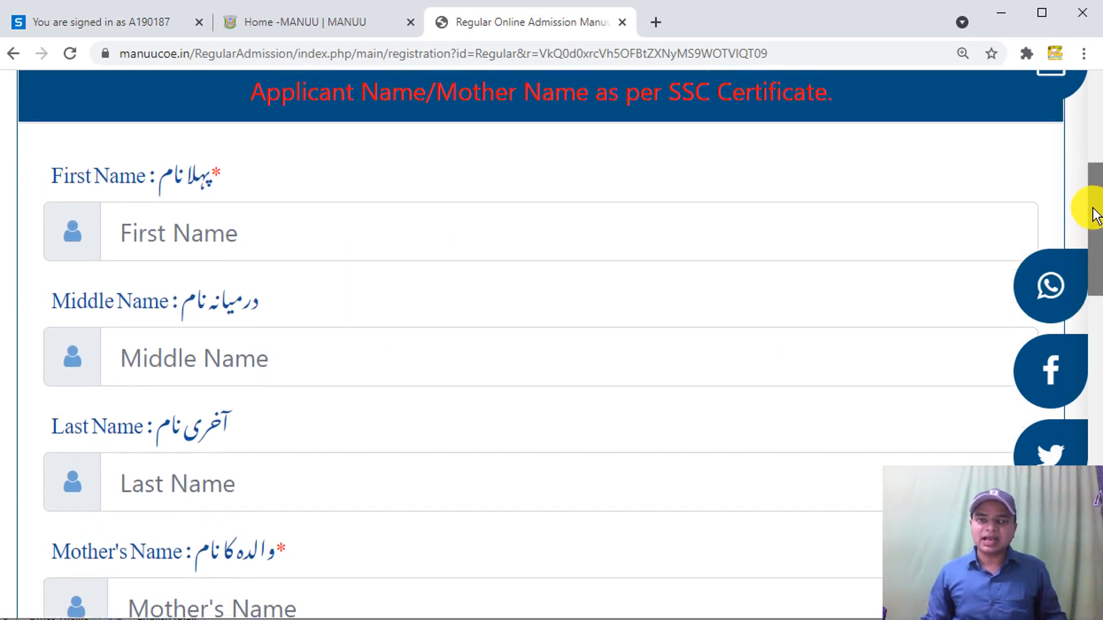
{"action": "left_click", "coordinate": [157, 240]}
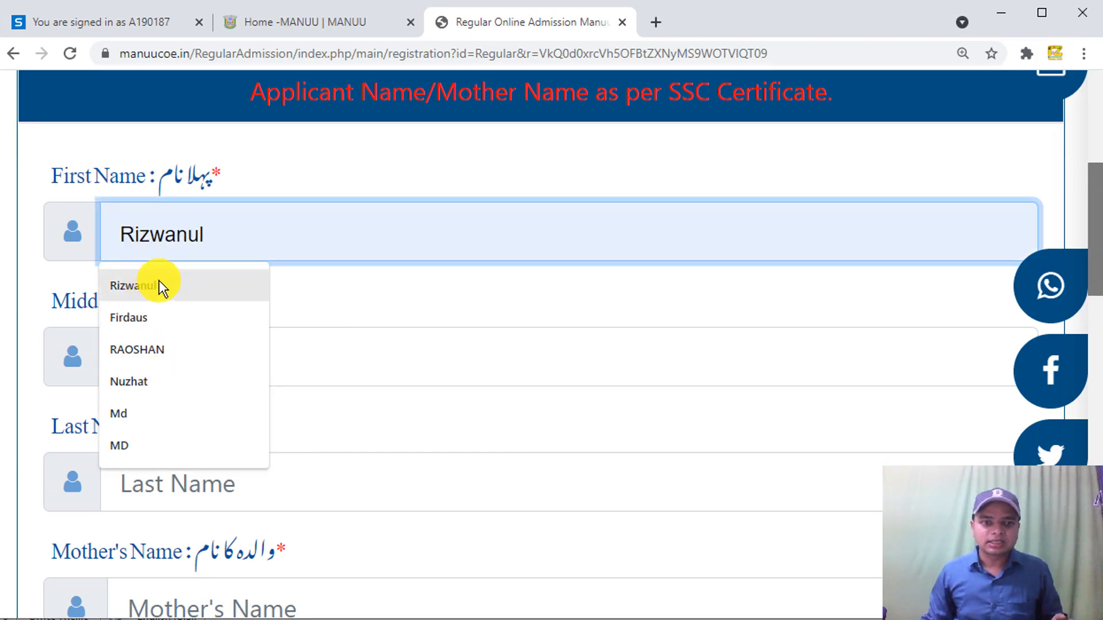
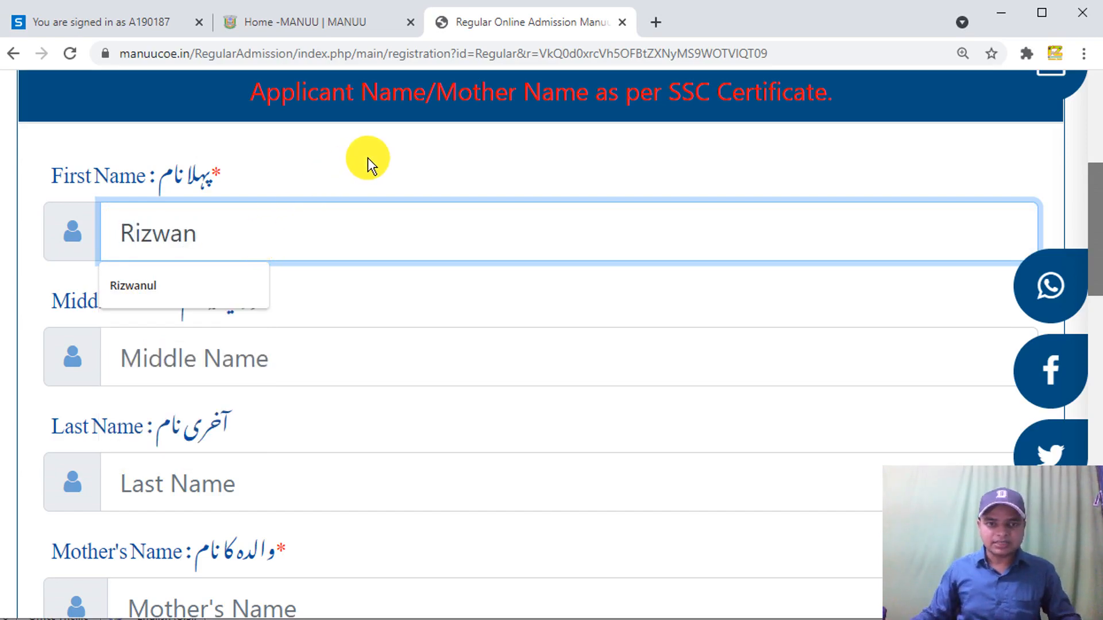
{"action": "left_click", "coordinate": [412, 194]}
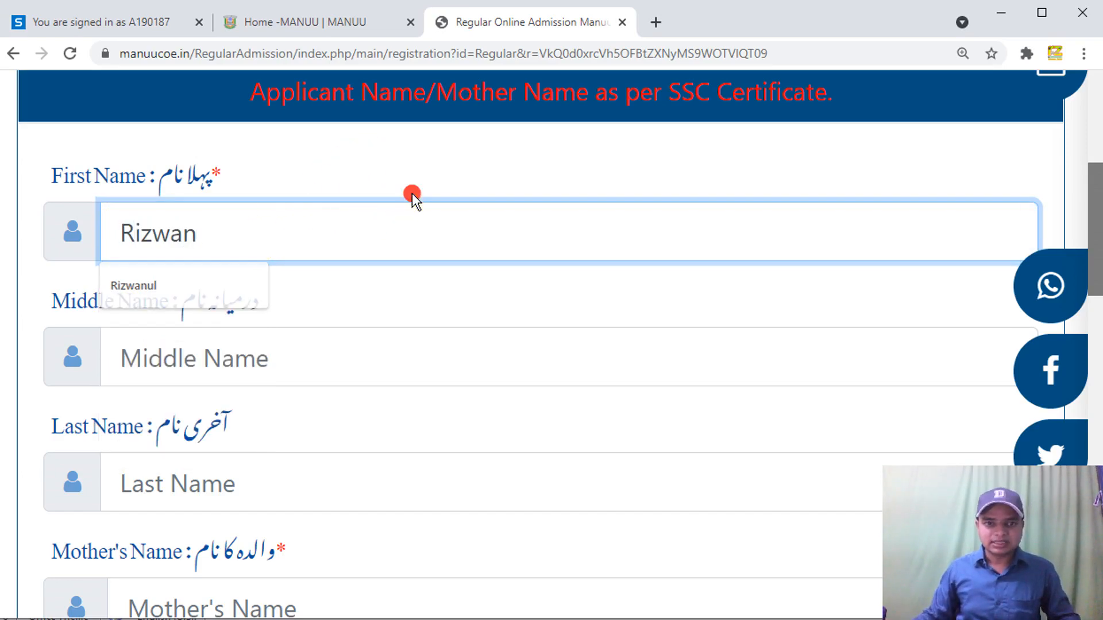
- Enter the applicant's last name and correct the first name
{"action": "left_click", "coordinate": [196, 482]}
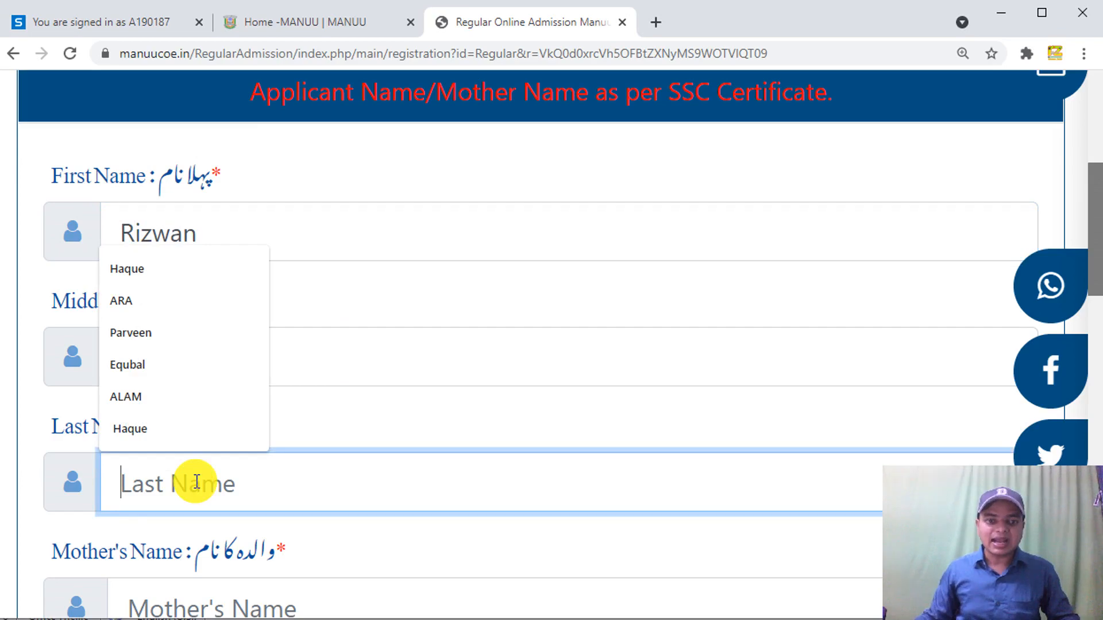
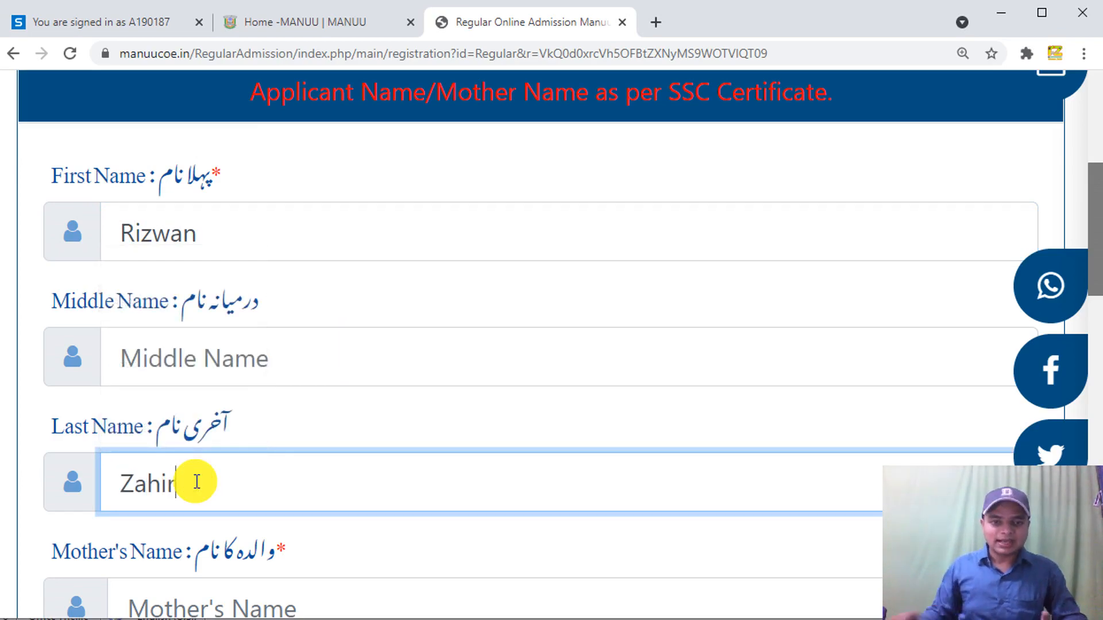
{"action": "left_click_drag", "start_coordinate": [205, 231], "coordinate": [114, 225]}
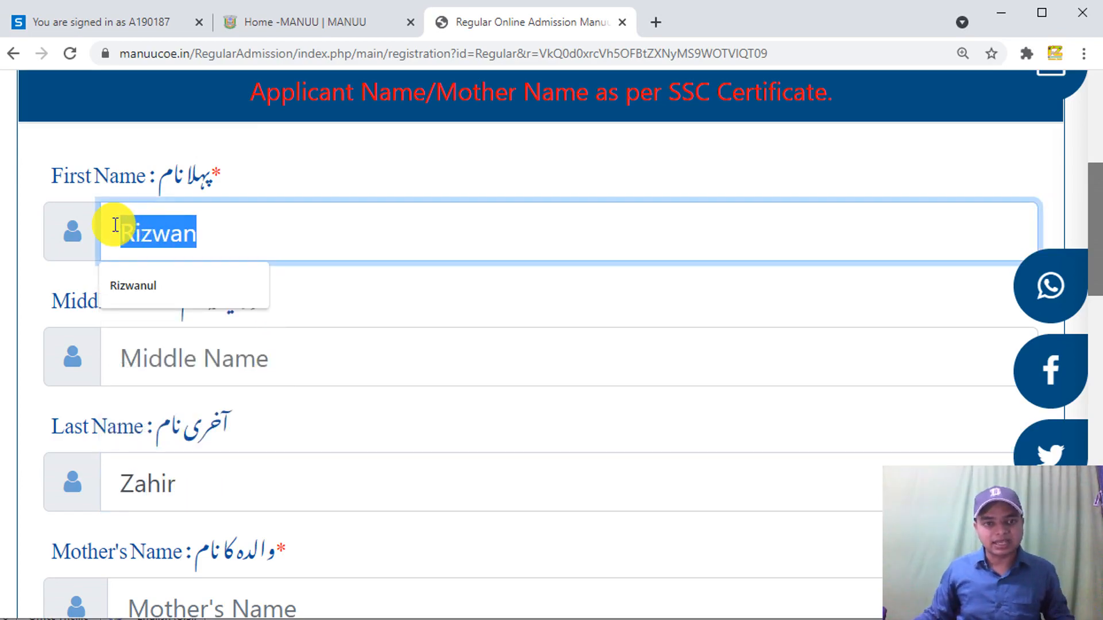
{"action": "type", "text": "Mdf"}
{"action": "key", "text": "BackSpace"}
- Enter the applicant's middle name
{"action": "left_click", "coordinate": [174, 369]}
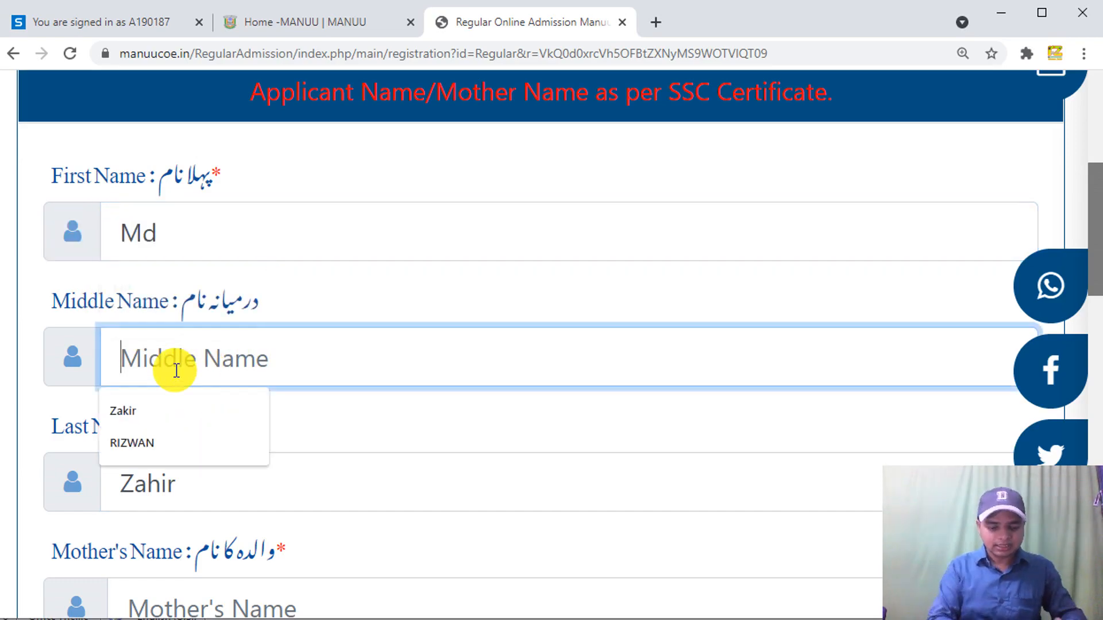
{"action": "type", "text": "Rizwan"}
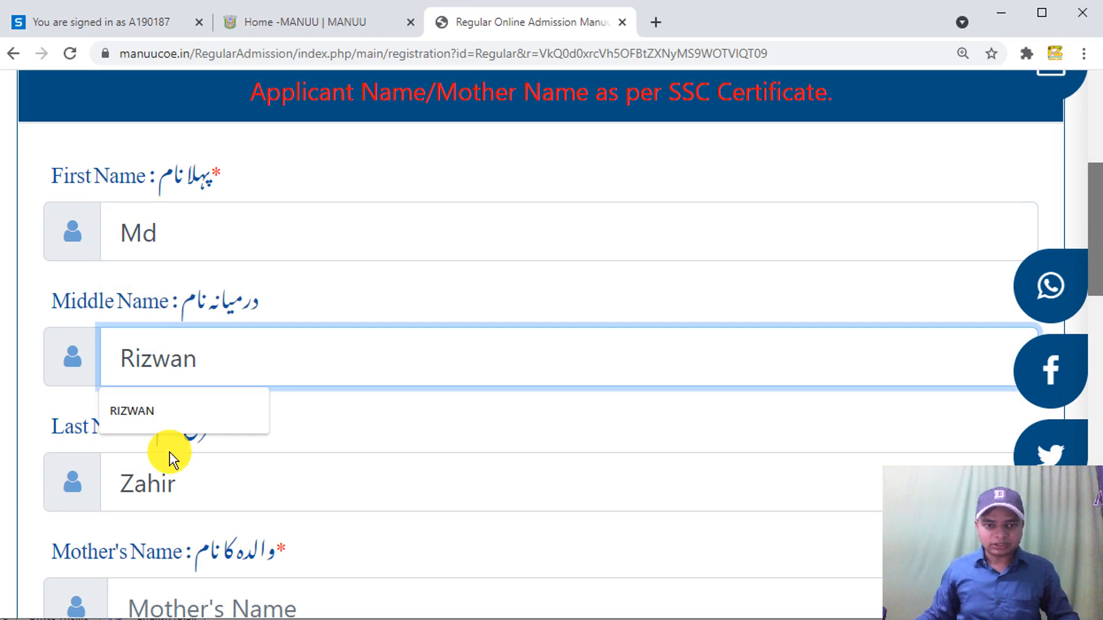
{"action": "left_click", "coordinate": [561, 393]}
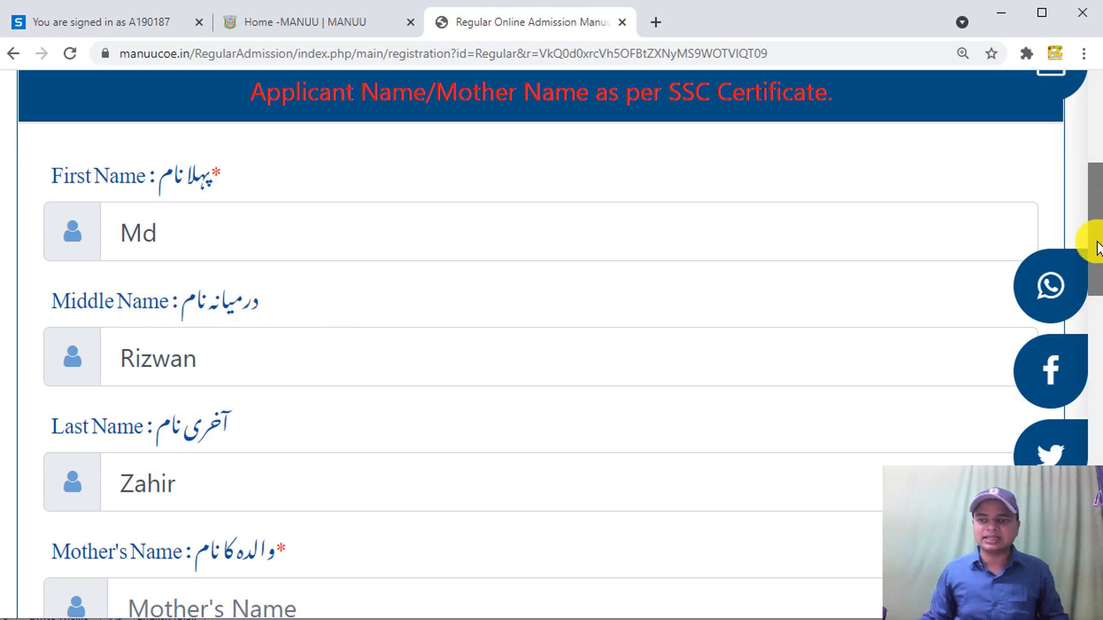
{"action": "left_click_drag", "start_coordinate": [1096, 247], "coordinate": [1091, 325]}
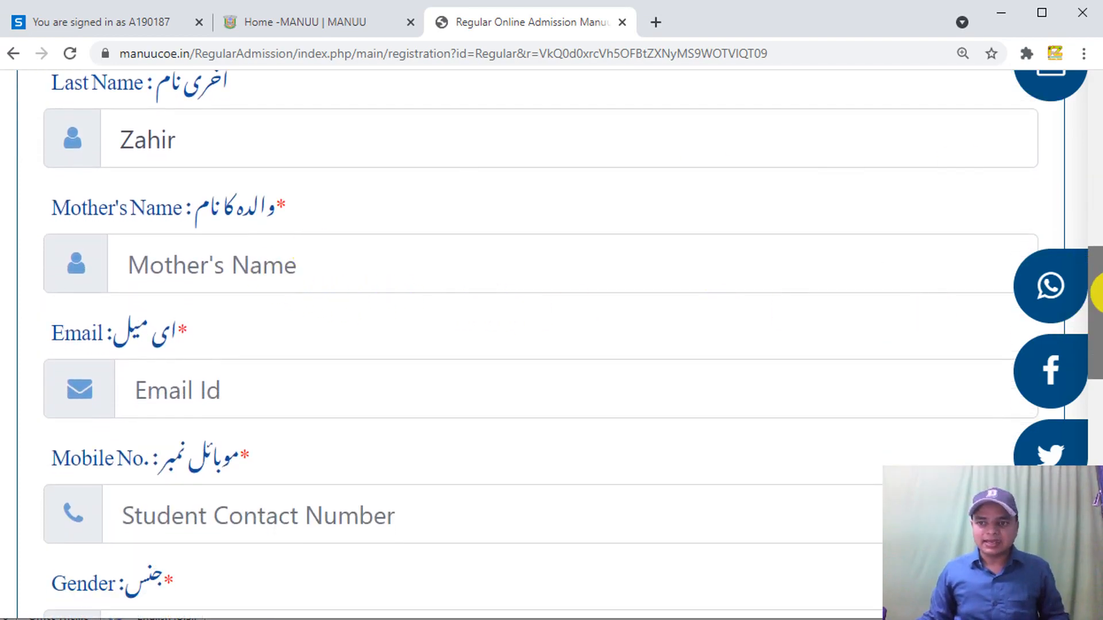
- Set the gender to Male
{"action": "left_click_drag", "start_coordinate": [1099, 307], "coordinate": [1090, 351]}
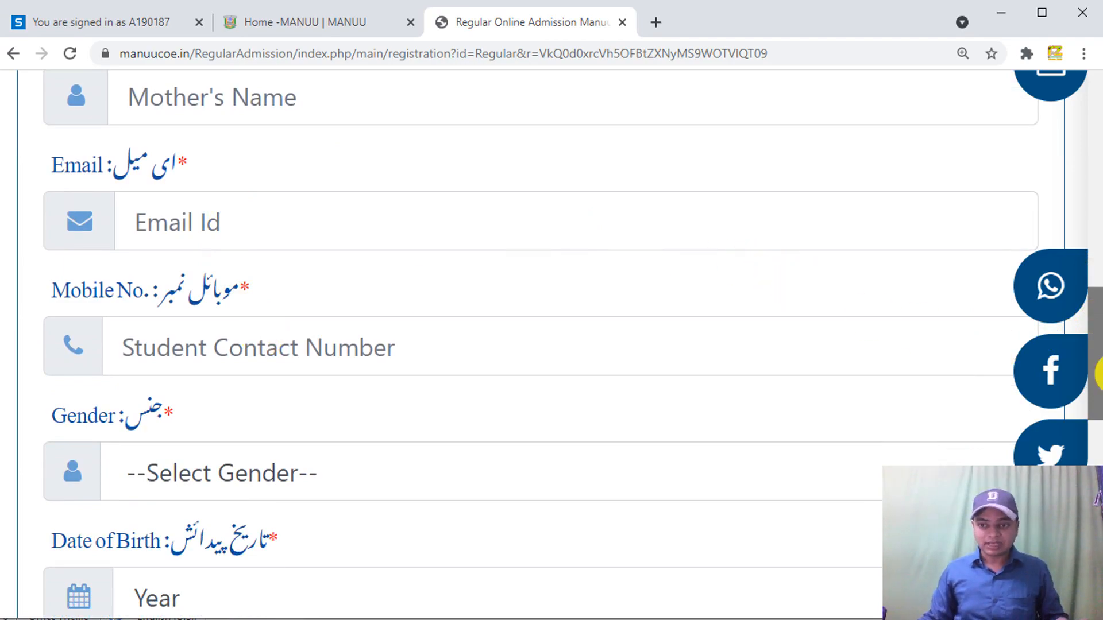
{"action": "left_click_drag", "start_coordinate": [1093, 376], "coordinate": [1093, 409]}
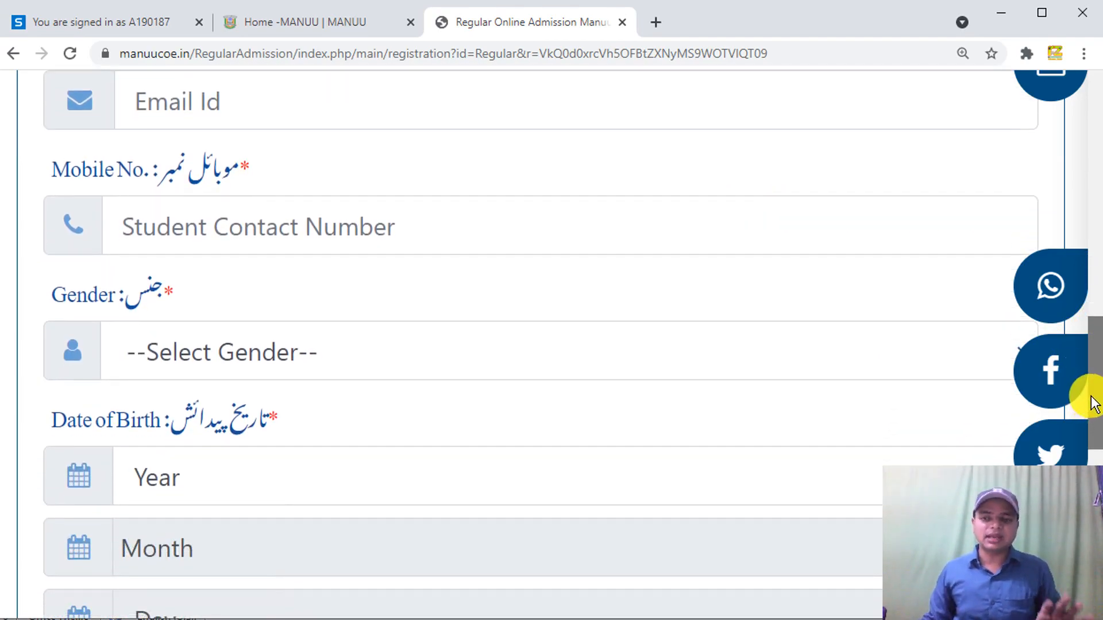
{"action": "scroll", "coordinate": [1093, 409], "scroll_direction": "down", "scroll_amount": 1}
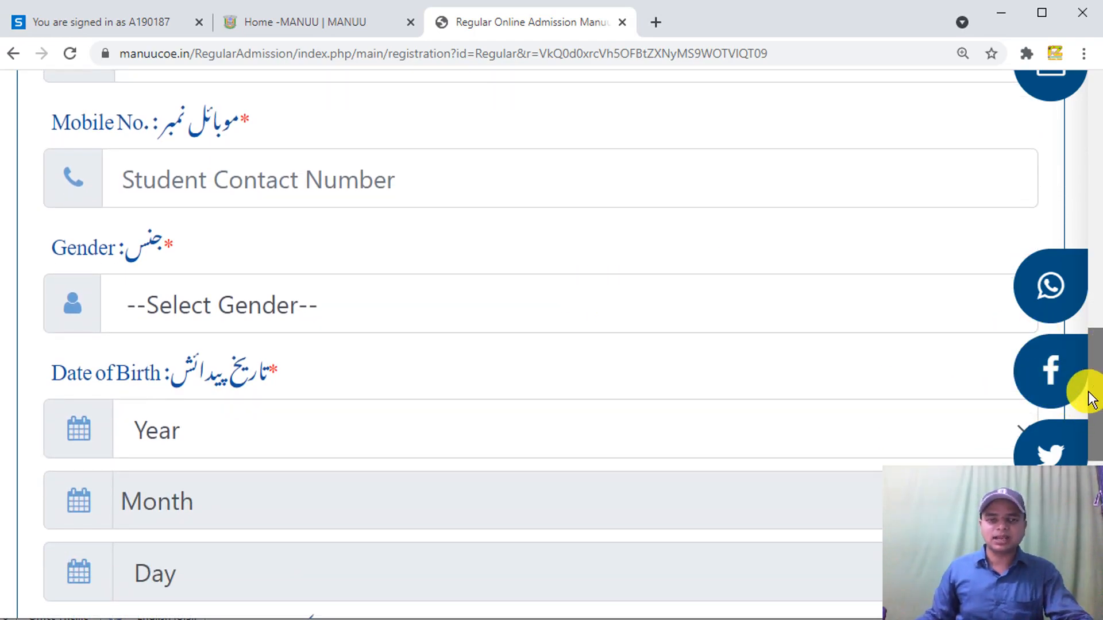
{"action": "scroll", "coordinate": [1094, 407], "scroll_direction": "down", "scroll_amount": 1}
{"action": "scroll", "coordinate": [1093, 412], "scroll_direction": "down", "scroll_amount": 1}
{"action": "left_click", "coordinate": [256, 202]}
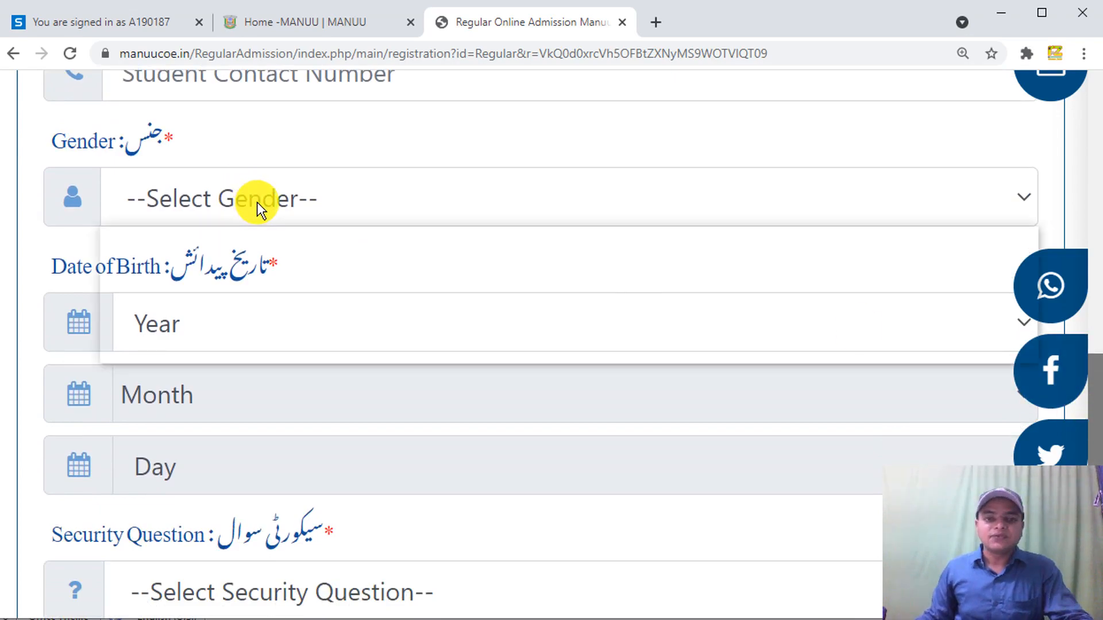
{"action": "left_click", "coordinate": [235, 278]}
- Choose 1994 as the birth year
{"action": "scroll", "coordinate": [1090, 376], "scroll_direction": "down", "scroll_amount": 1}
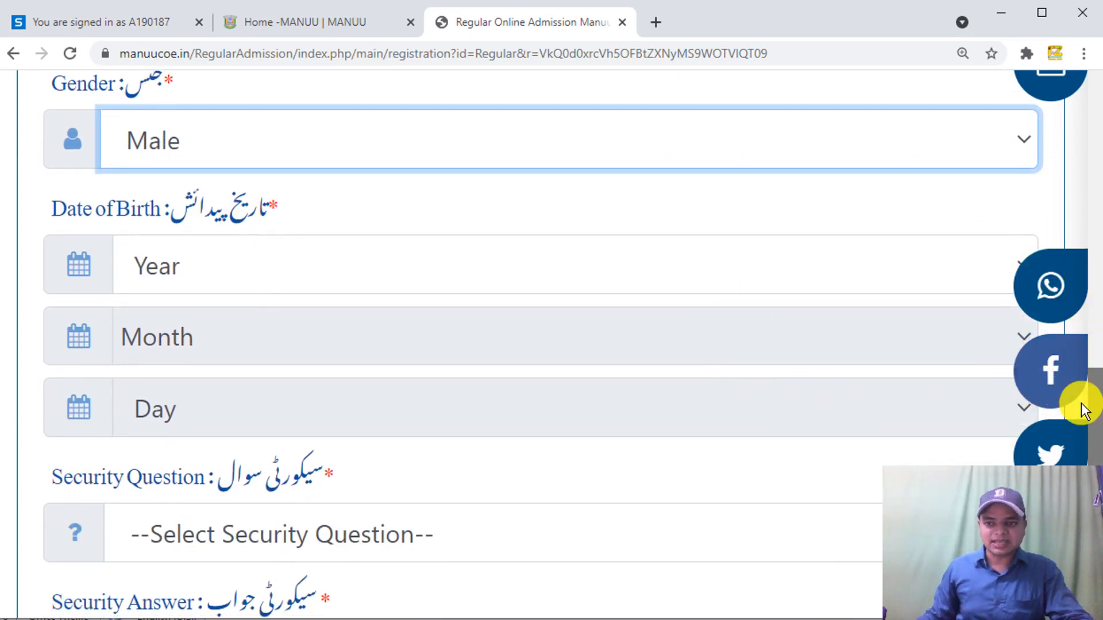
{"action": "left_click", "coordinate": [716, 269]}
{"action": "left_click", "coordinate": [712, 268]}
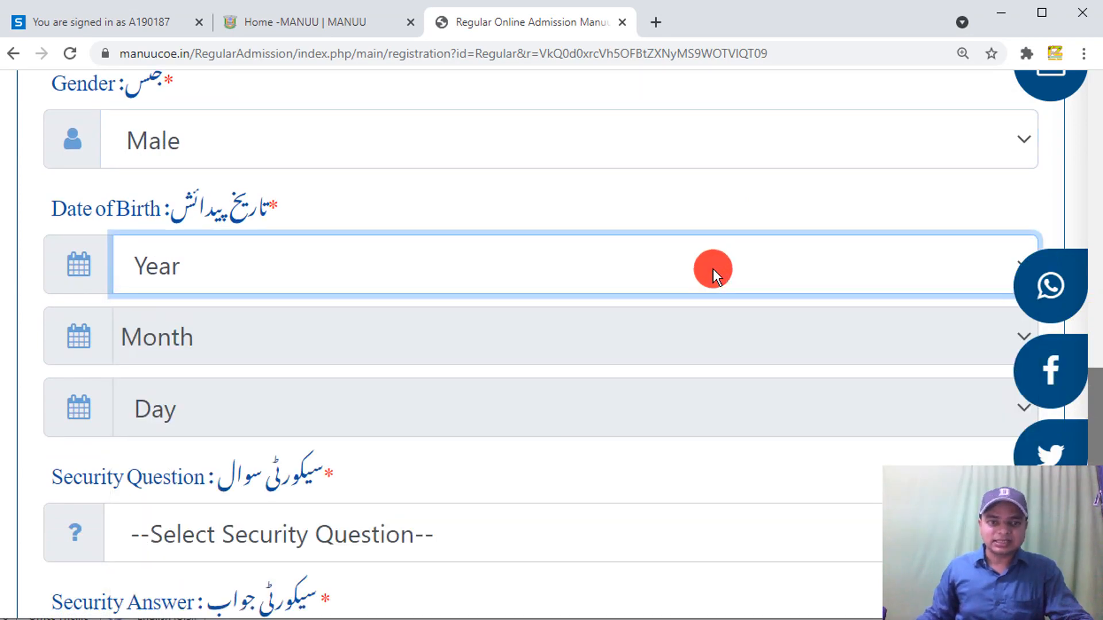
{"action": "left_click", "coordinate": [135, 261]}
{"action": "scroll", "coordinate": [281, 470], "scroll_direction": "down", "scroll_amount": 15}
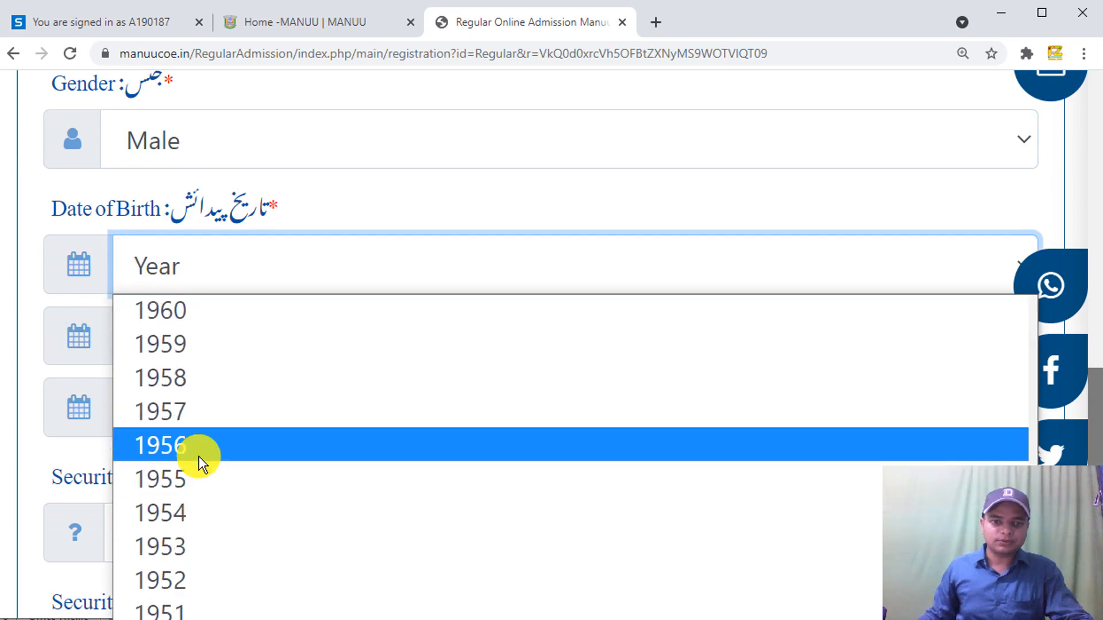
{"action": "scroll", "coordinate": [181, 471], "scroll_direction": "up", "scroll_amount": 12}
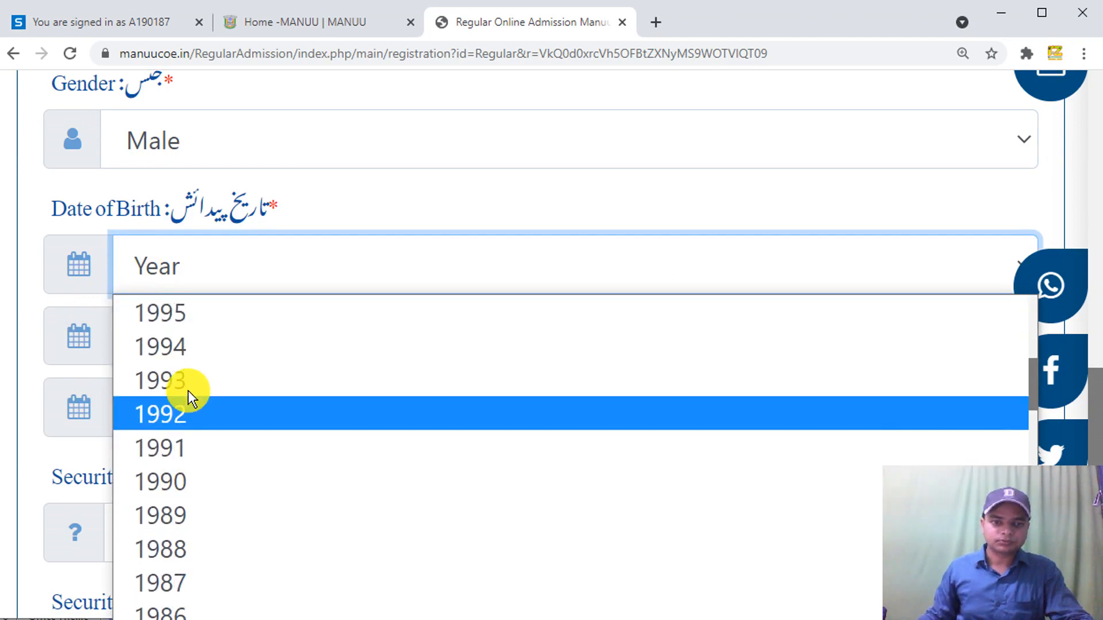
{"action": "left_click", "coordinate": [153, 348]}
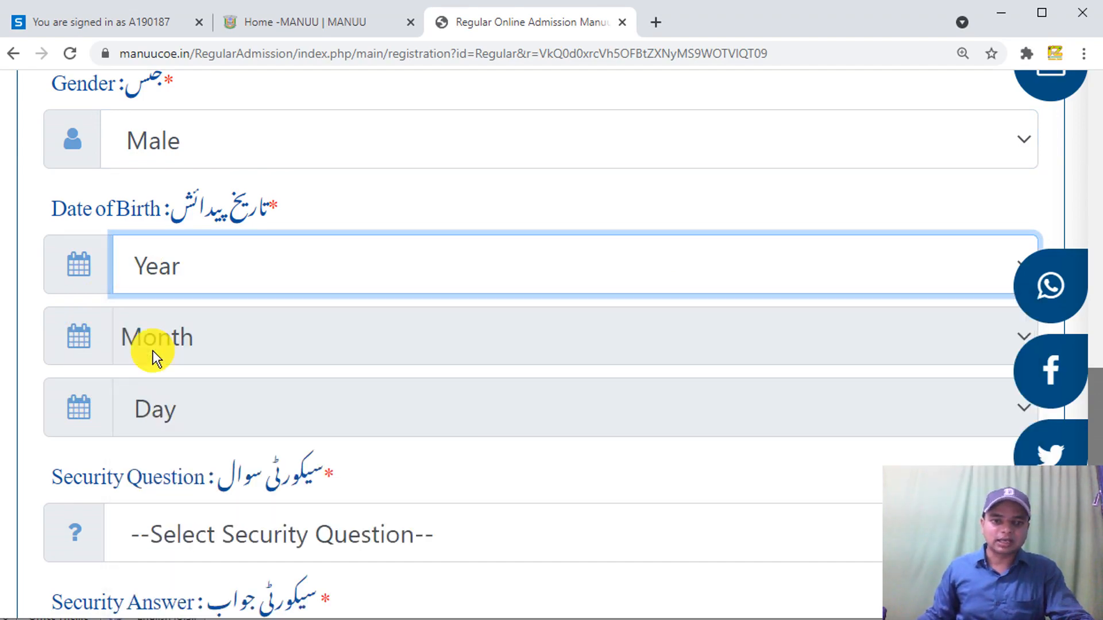
- Set the birth month to January and the birth day to 02
{"action": "left_click", "coordinate": [179, 322]}
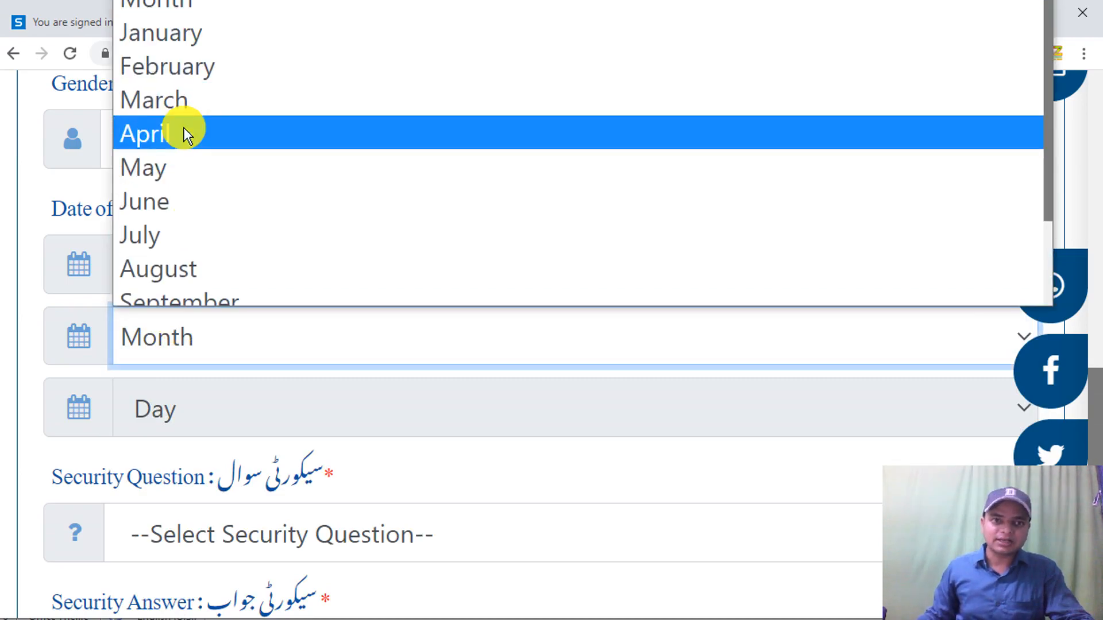
{"action": "left_click", "coordinate": [210, 405]}
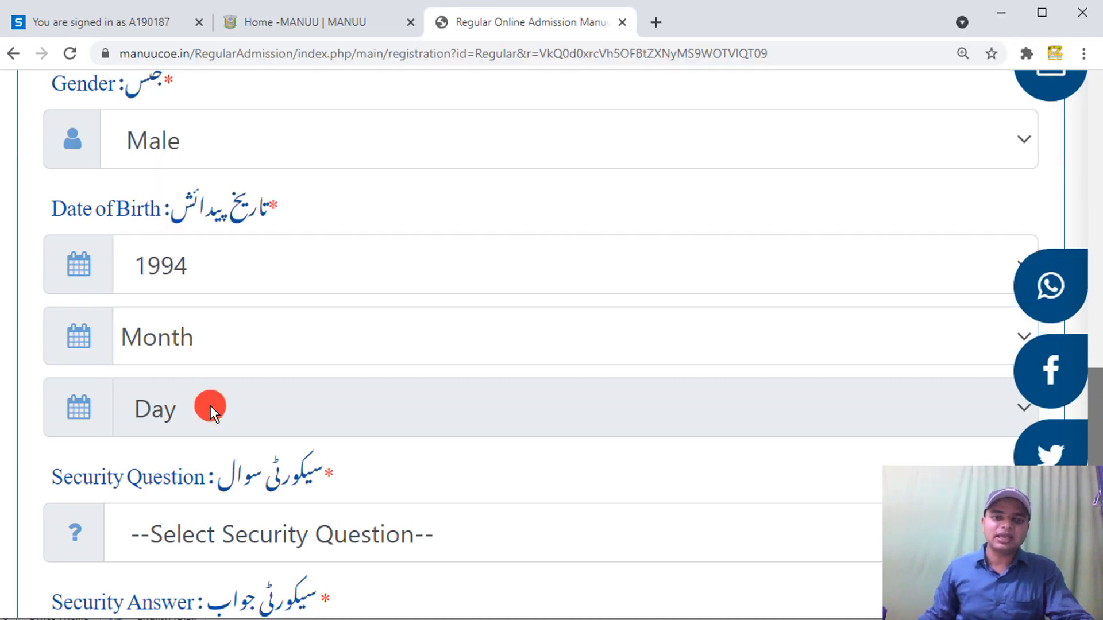
{"action": "left_click", "coordinate": [194, 339]}
{"action": "left_click", "coordinate": [213, 29]}
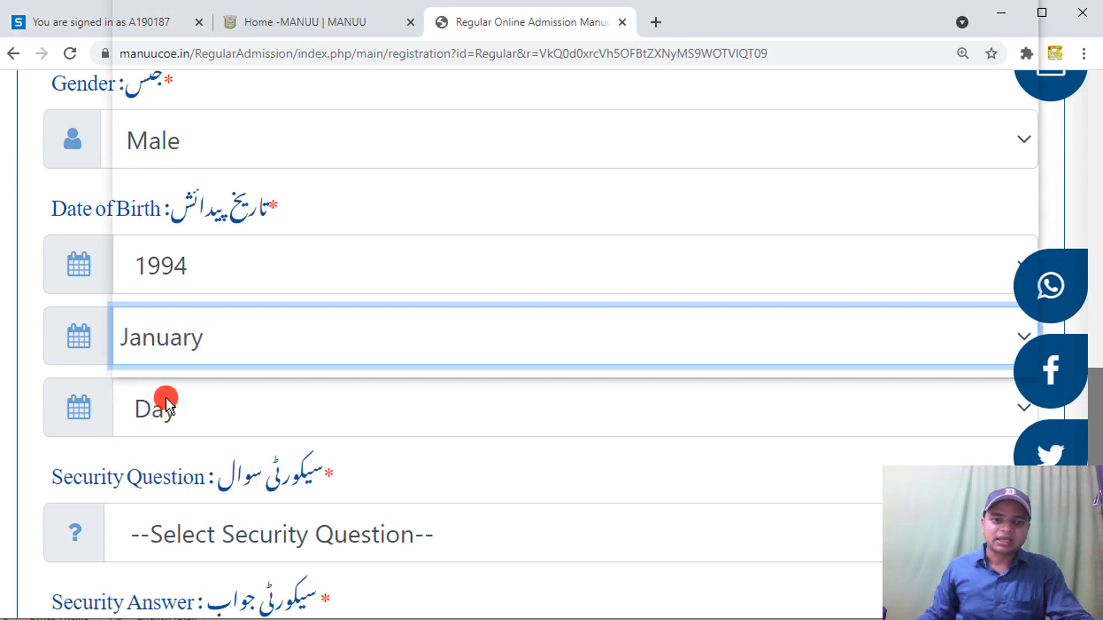
{"action": "left_click", "coordinate": [166, 397]}
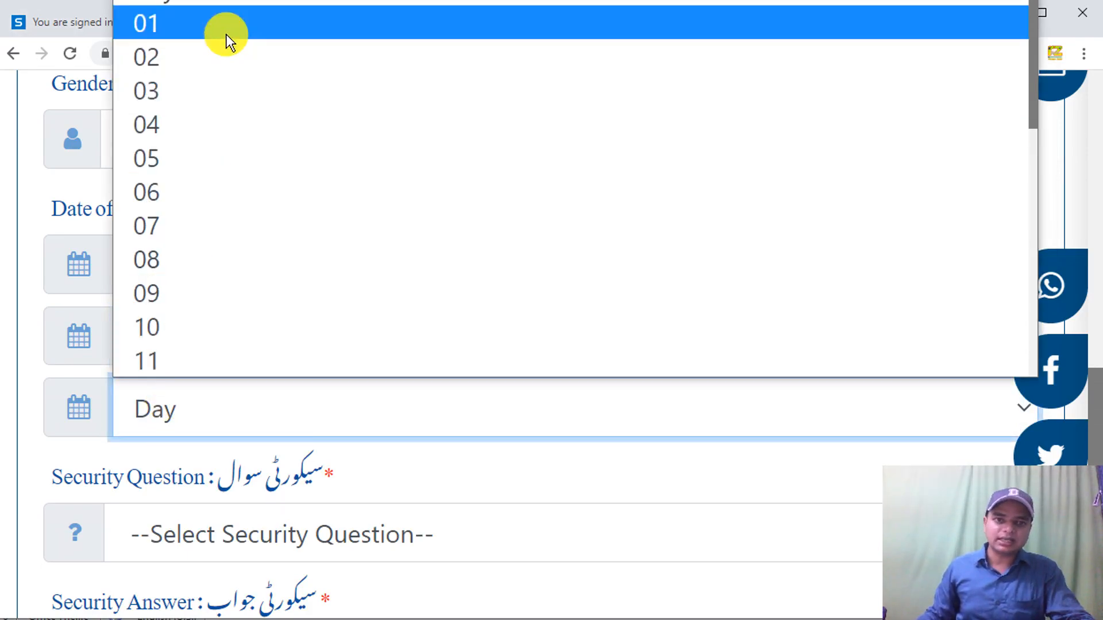
{"action": "left_click", "coordinate": [205, 44]}
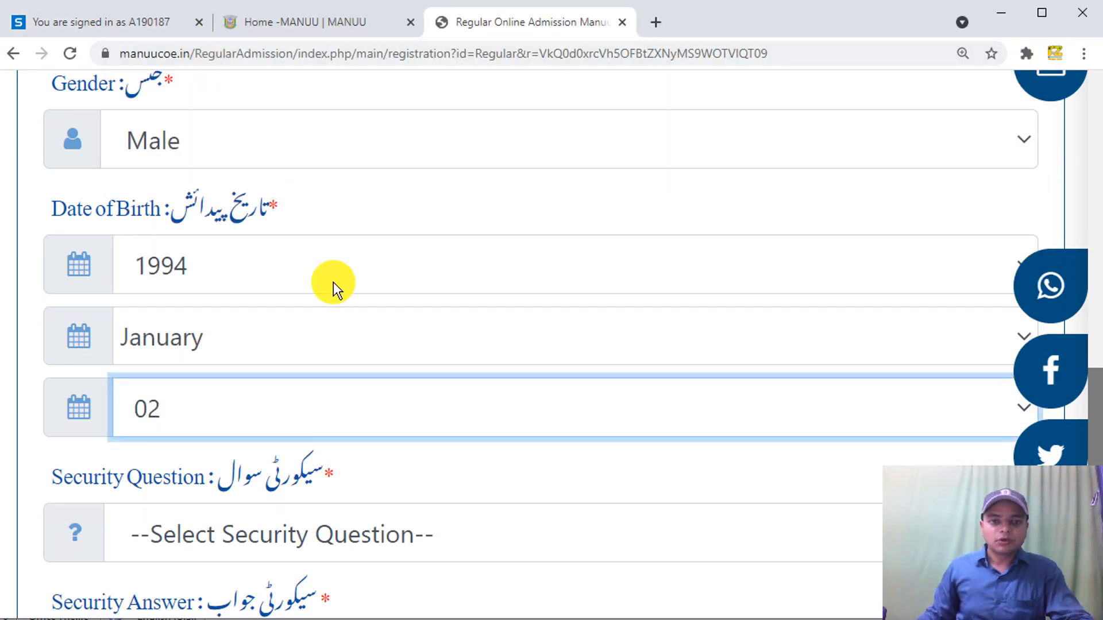
{"action": "left_click_drag", "start_coordinate": [1095, 443], "coordinate": [1096, 513]}
- Choose 'What was your favorite sport?' as the security question
{"action": "left_click", "coordinate": [791, 200]}
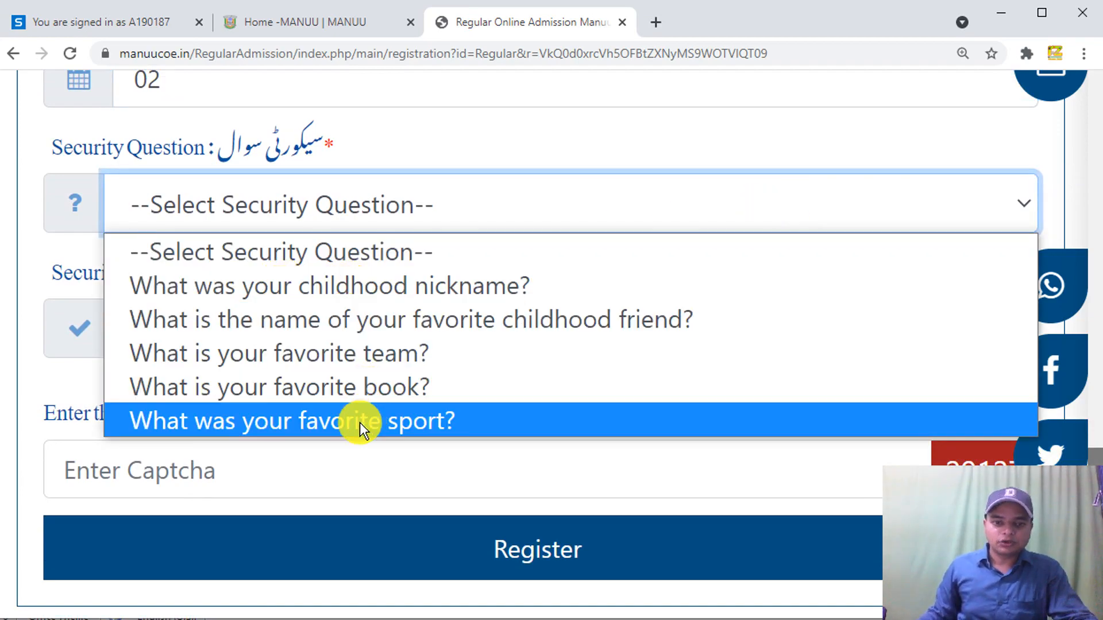
{"action": "left_click", "coordinate": [359, 422]}
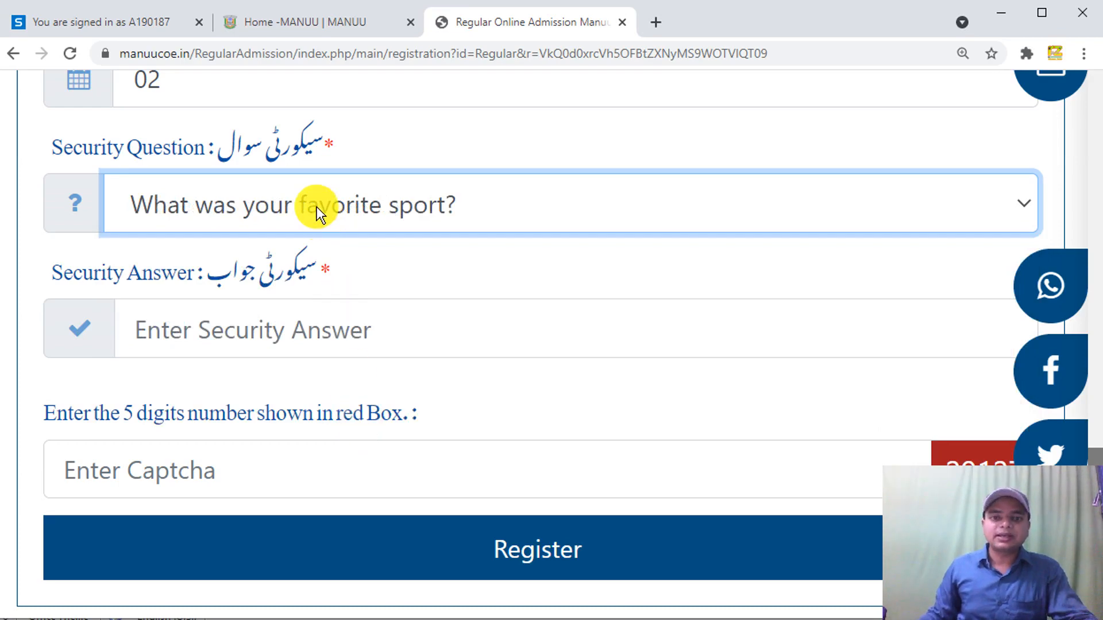
{"action": "left_click", "coordinate": [220, 212]}
{"action": "left_click", "coordinate": [221, 212]}
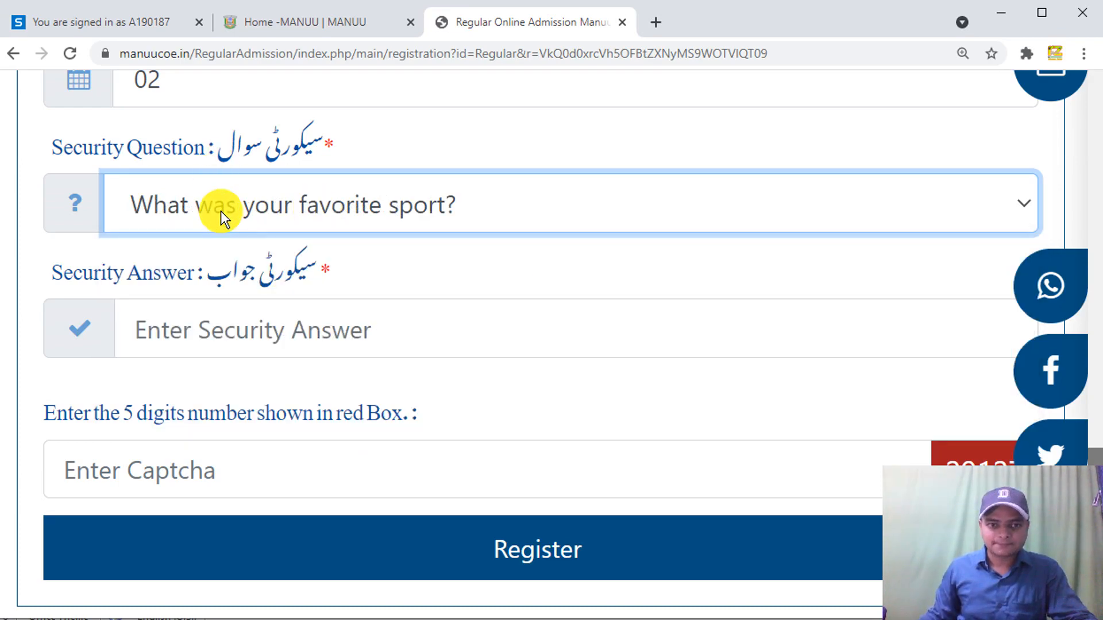
{"action": "left_click", "coordinate": [220, 181]}
{"action": "left_click", "coordinate": [220, 181]}
- Type the security answer and scroll down the form
{"action": "left_click", "coordinate": [280, 329]}
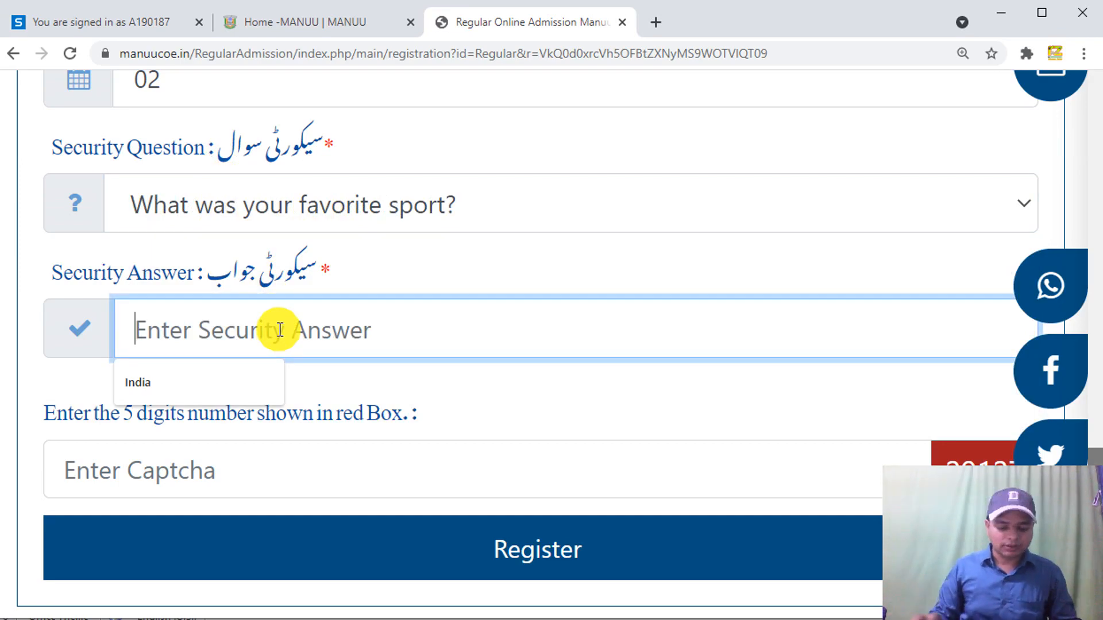
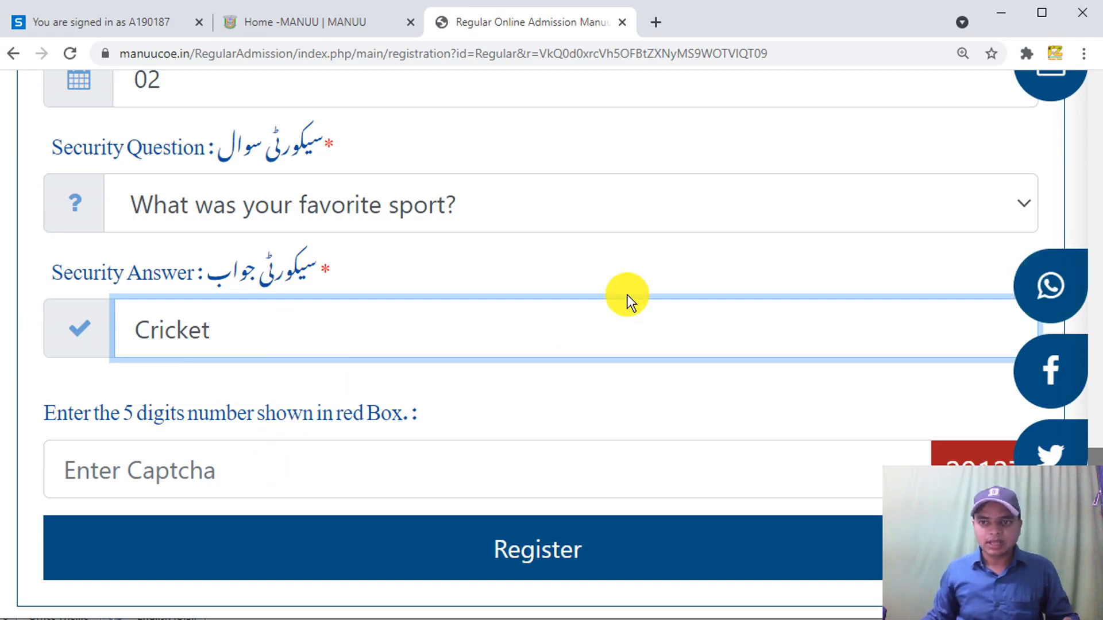
{"action": "scroll", "coordinate": [573, 328], "scroll_direction": "down", "scroll_amount": 1}
{"action": "scroll", "coordinate": [573, 329], "scroll_direction": "down", "scroll_amount": 1}
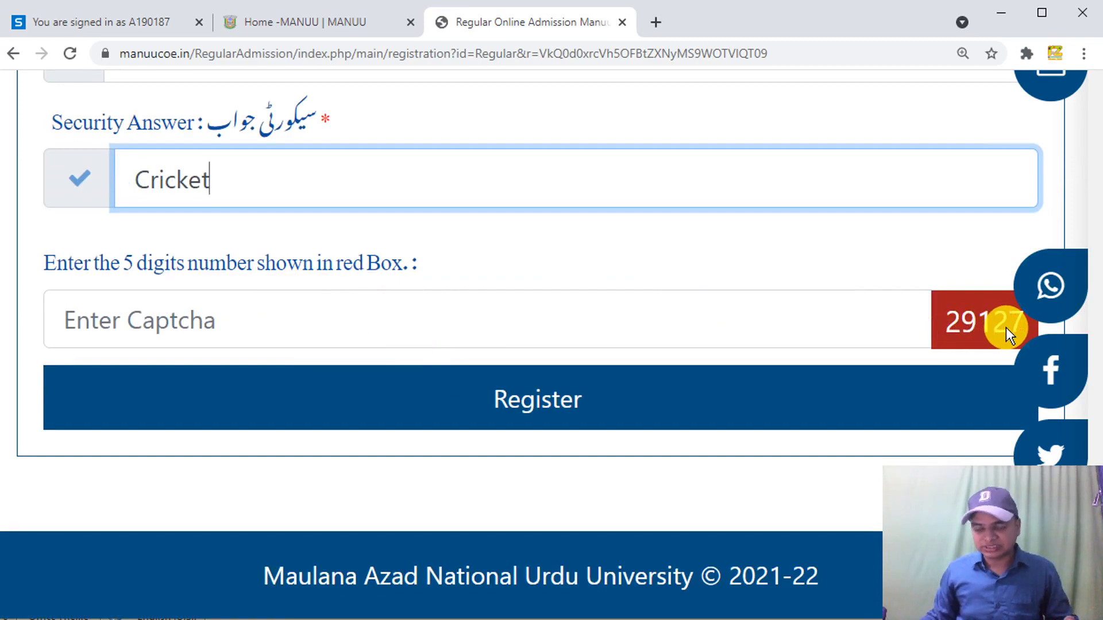
- Enter the captcha code shown in the red box
{"action": "left_click", "coordinate": [432, 325]}
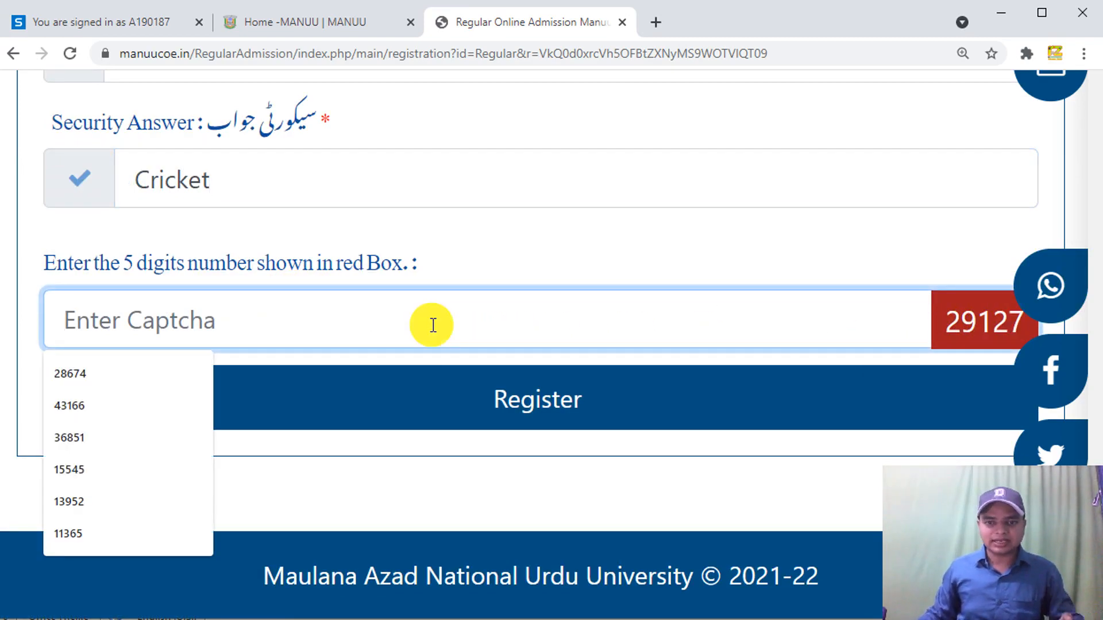
{"action": "type", "text": "29127"}
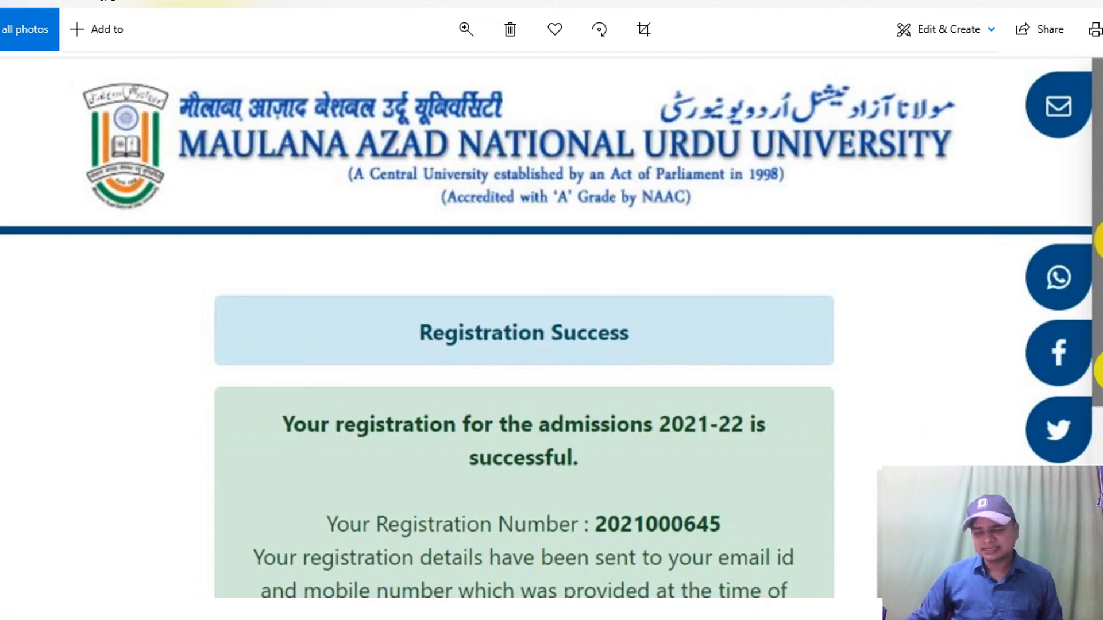
- Pan the zoomed registration success screenshot in Photos
{"action": "left_click_drag", "start_coordinate": [936, 336], "coordinate": [950, 259]}
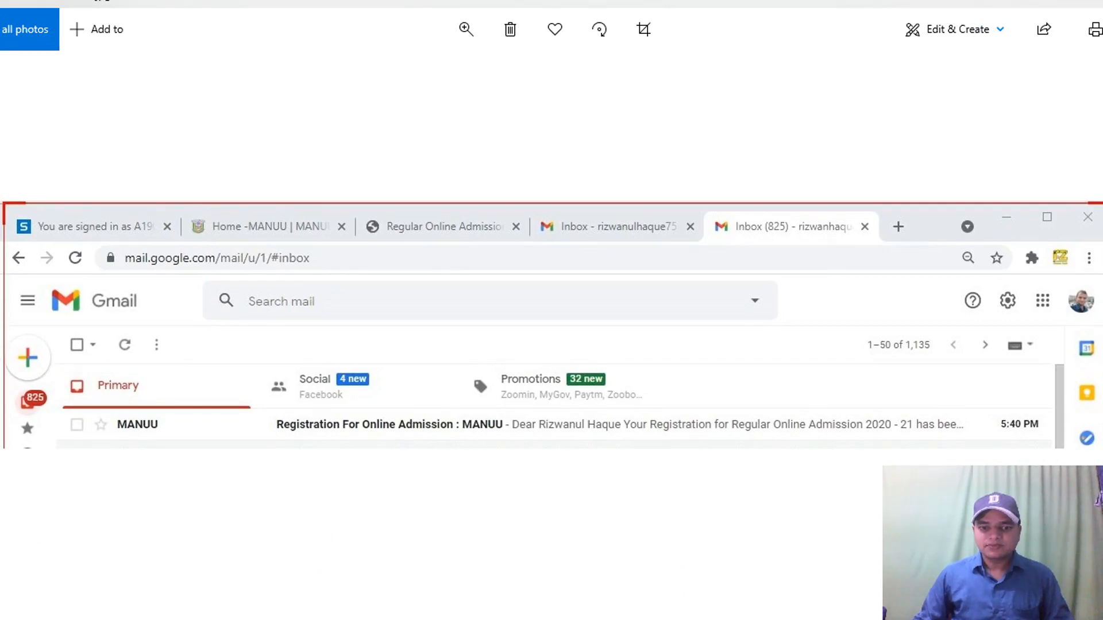
- View the registration email screenshot with the login credentials in Photos, then close Photos
{"action": "mouse_move", "coordinate": [187, 619]}
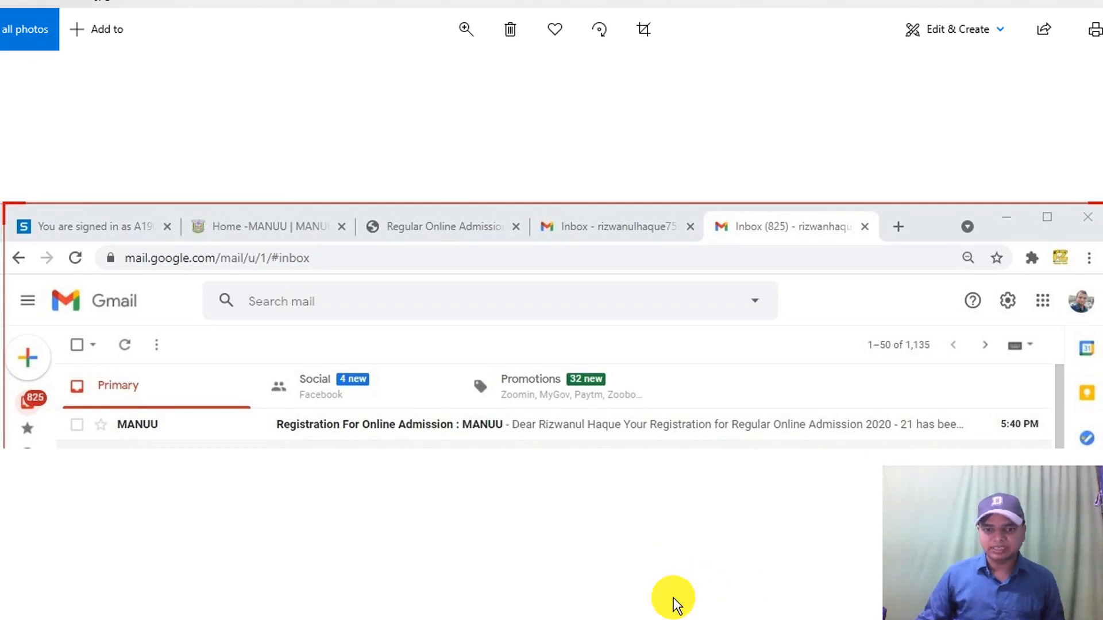
{"action": "key", "text": "Right"}
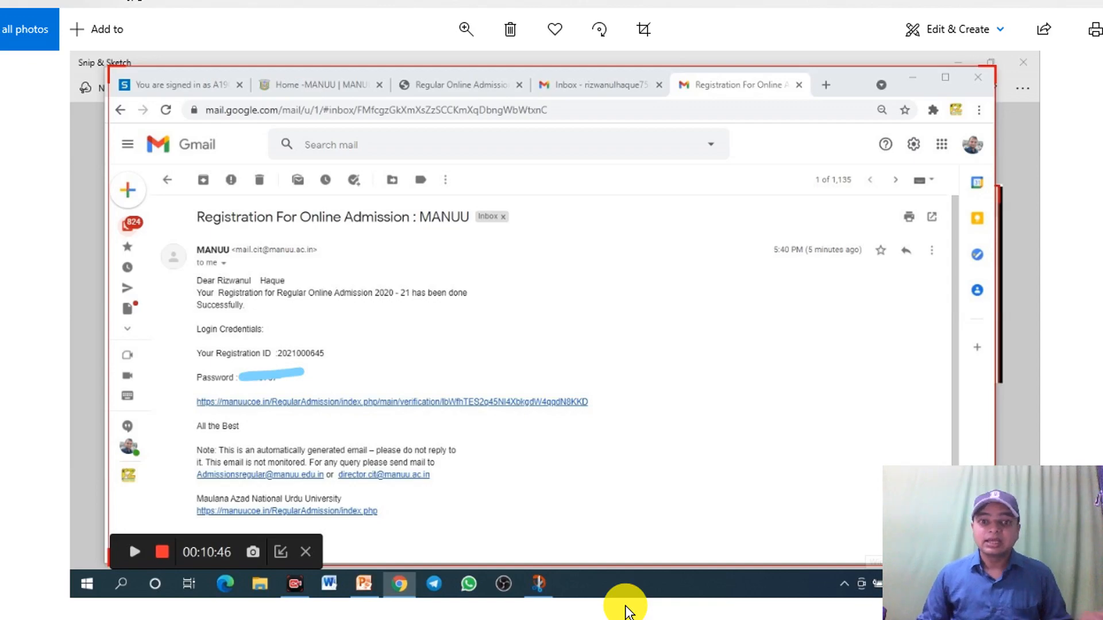
{"action": "left_click", "coordinate": [34, 613]}
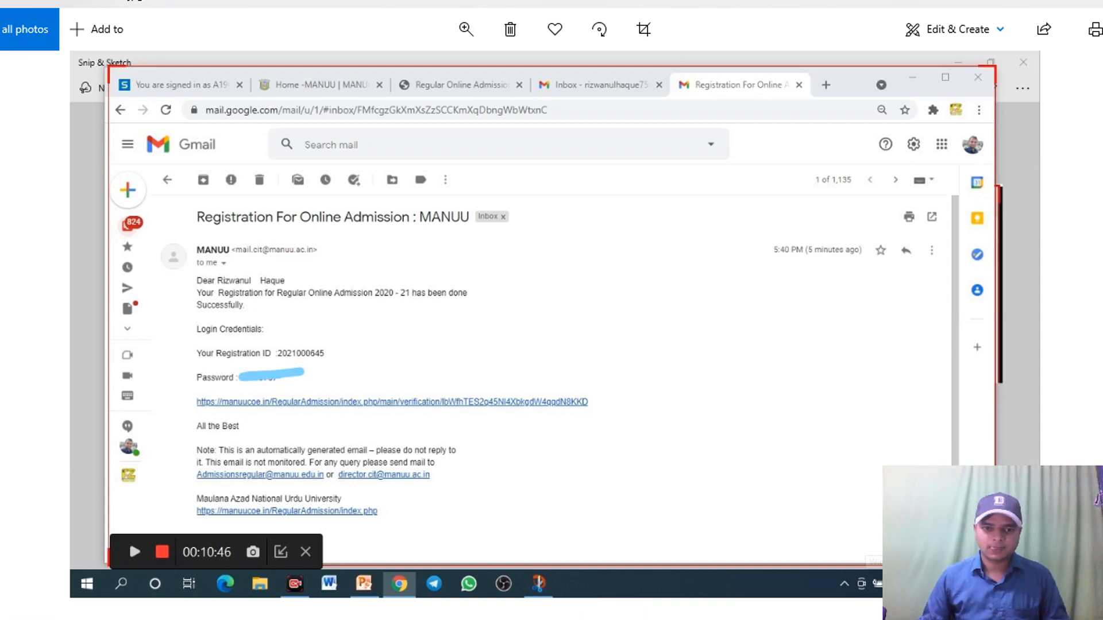
{"action": "mouse_move", "coordinate": [317, 619]}
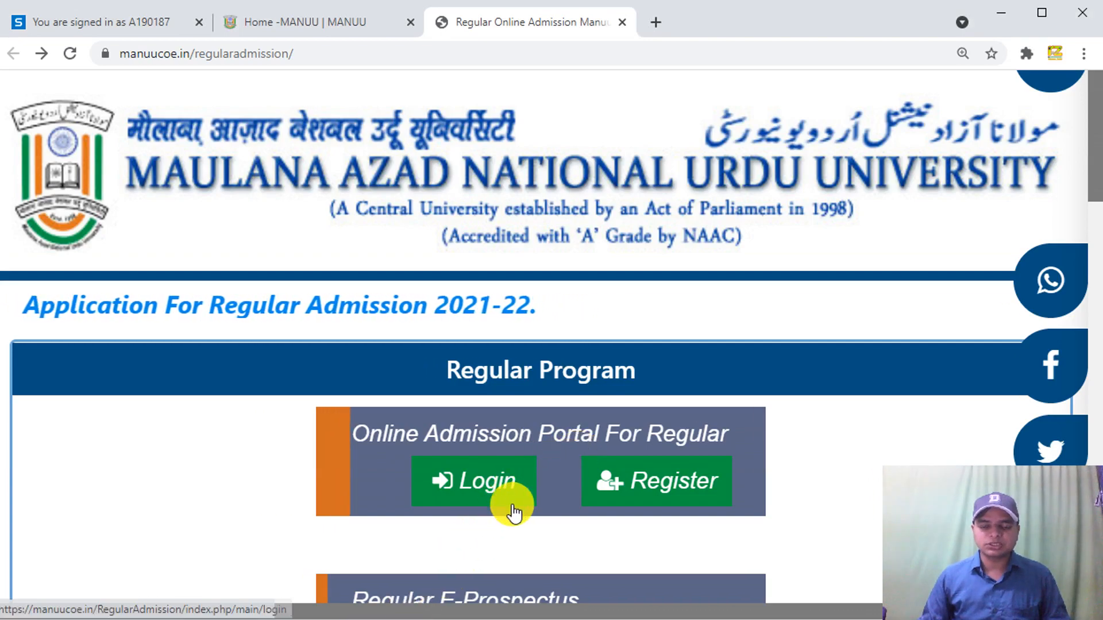
- Clear the prefilled registration ID and password, re-enter the credentials, and log in to the portal
{"action": "left_click", "coordinate": [499, 483]}
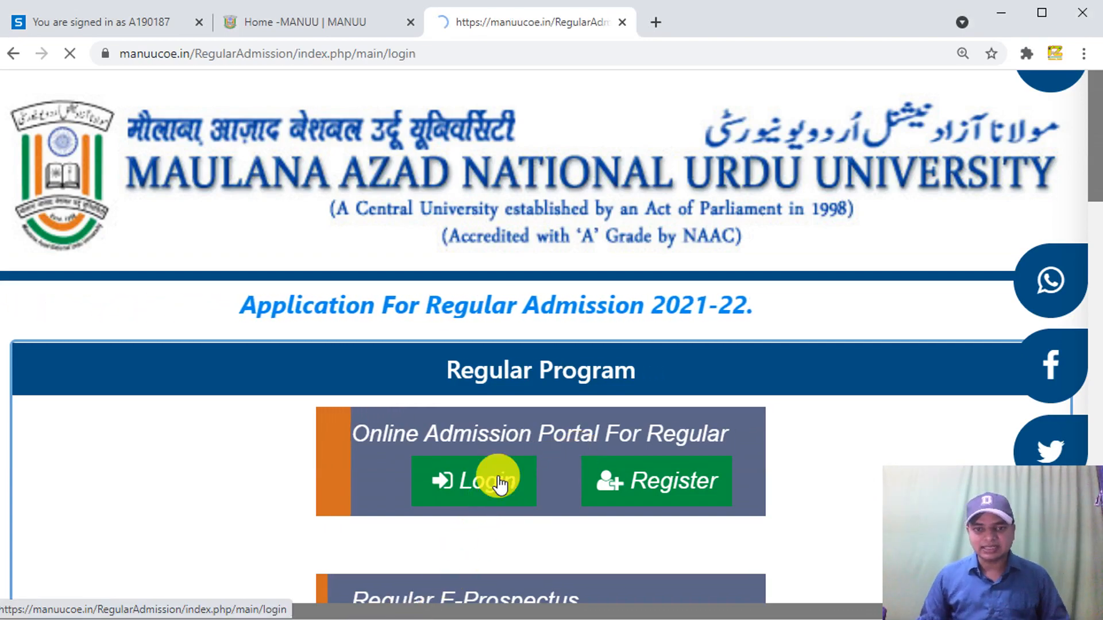
{"action": "scroll", "coordinate": [553, 423], "scroll_direction": "down", "scroll_amount": 5}
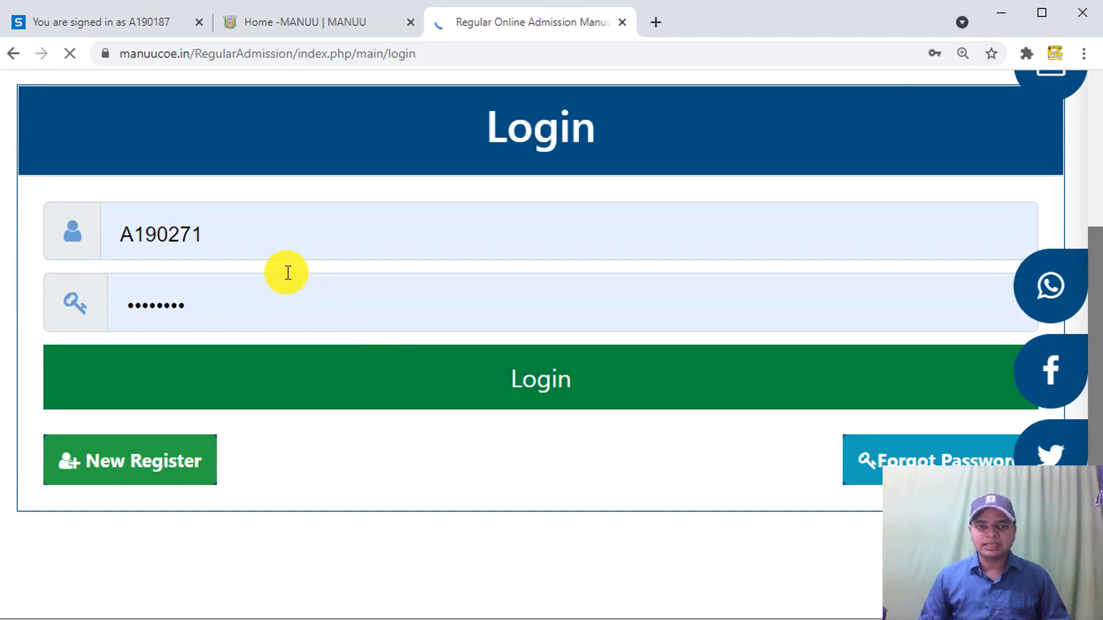
{"action": "left_click_drag", "start_coordinate": [226, 230], "coordinate": [108, 238]}
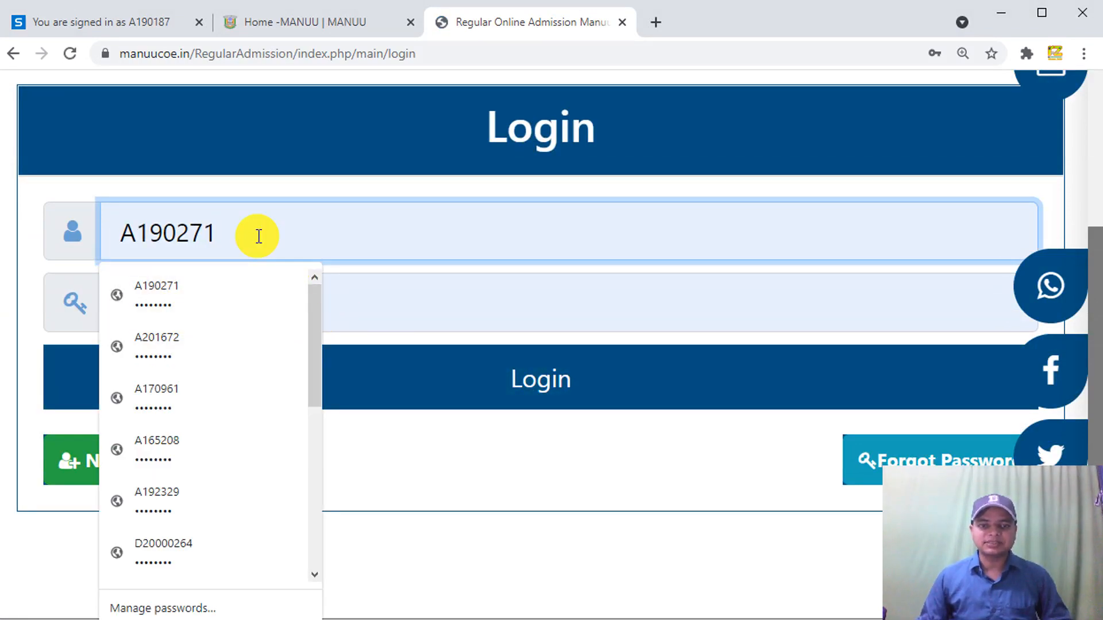
{"action": "key", "text": "BackSpace"}
{"action": "key", "text": "BackSpace"}
{"action": "key", "text": "BackSpace"}
{"action": "key", "text": "BackSpace"}
{"action": "key", "text": "BackSpace"}
{"action": "key", "text": "BackSpace"}
{"action": "key", "text": "BackSpace"}
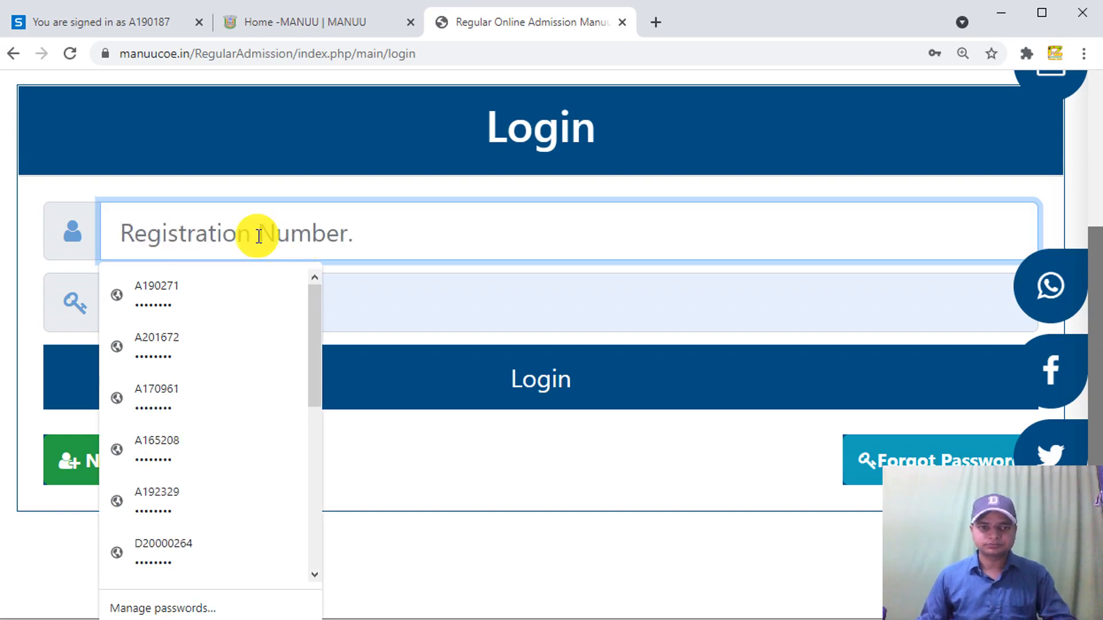
{"action": "left_click", "coordinate": [377, 316]}
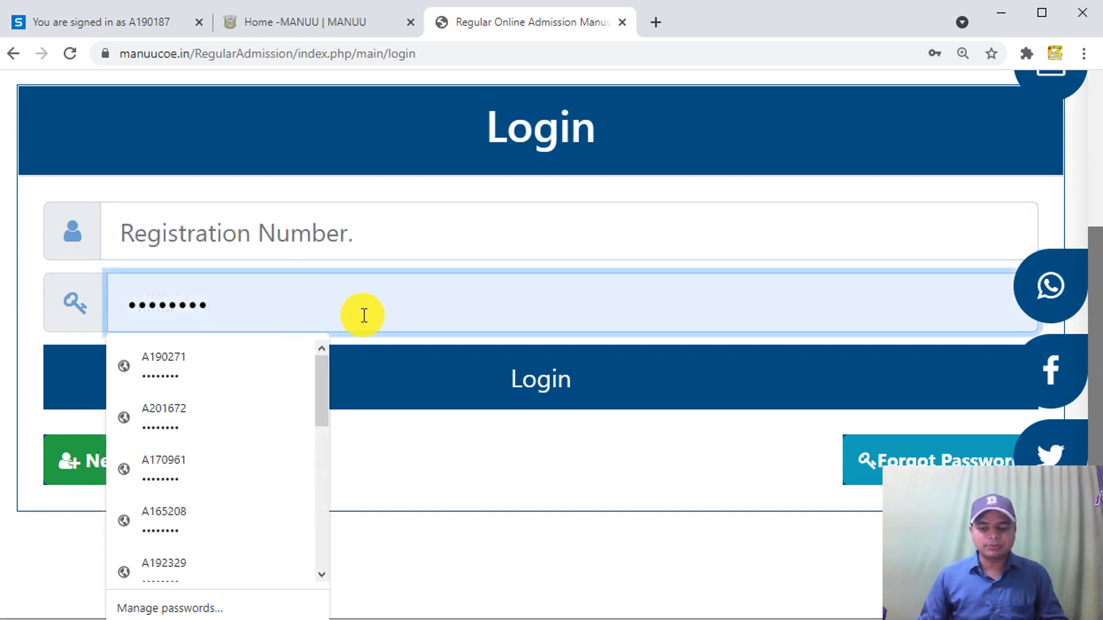
{"action": "key", "text": "BackSpace"}
{"action": "key", "text": "BackSpace"}
{"action": "key", "text": "BackSpace"}
{"action": "key", "text": "BackSpace"}
{"action": "key", "text": "BackSpace"}
{"action": "key", "text": "BackSpace"}
{"action": "key", "text": "BackSpace"}
{"action": "key", "text": "BackSpace"}
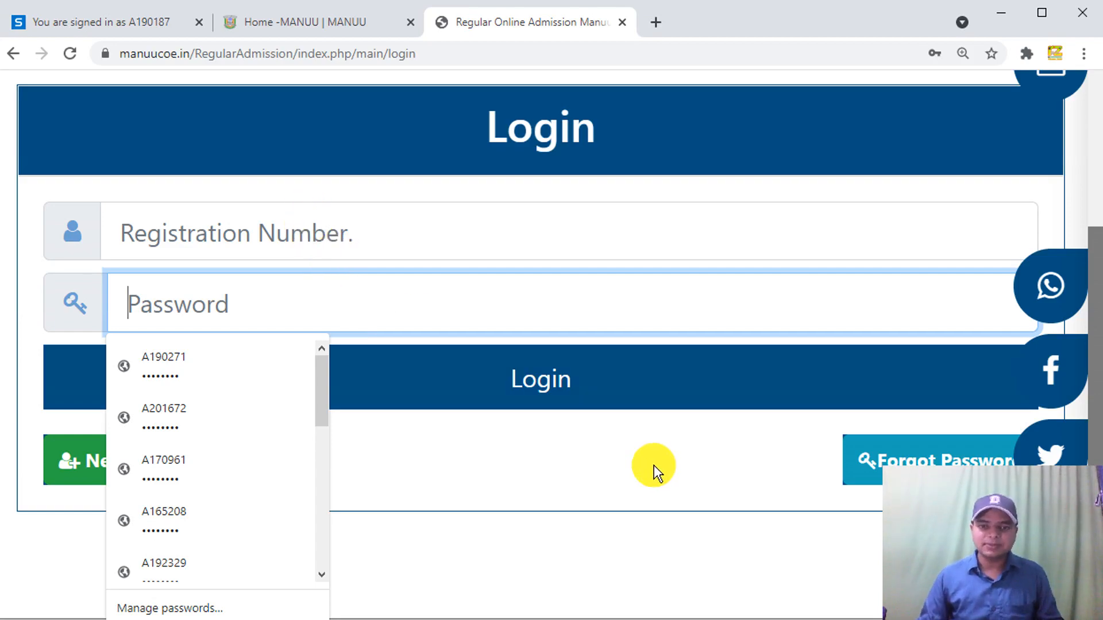
{"action": "left_click", "coordinate": [582, 387]}
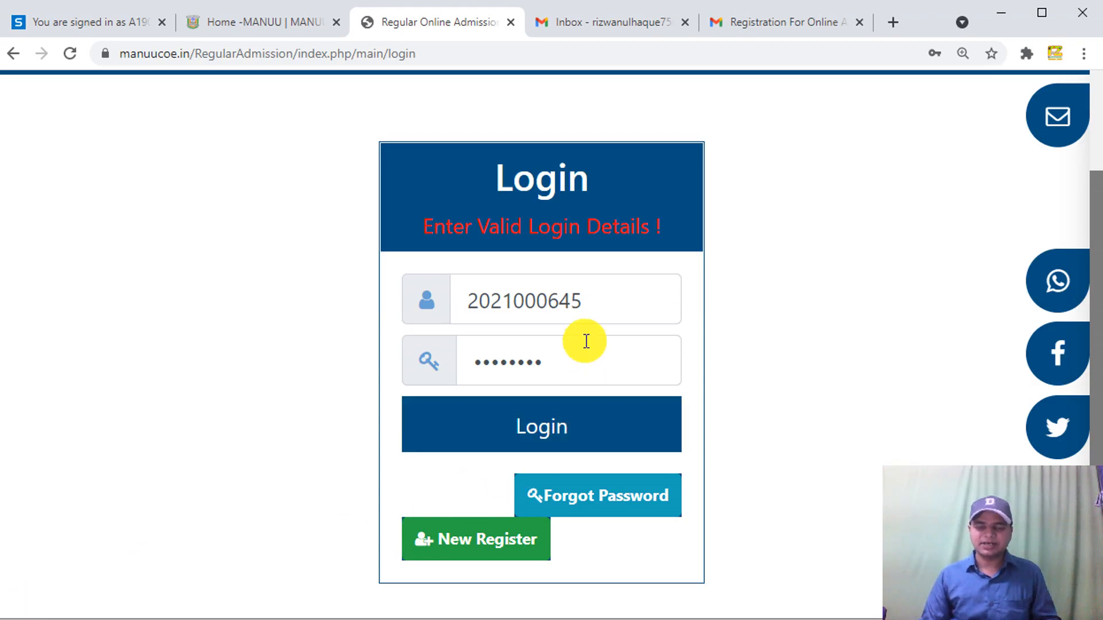
{"action": "left_click", "coordinate": [566, 435]}
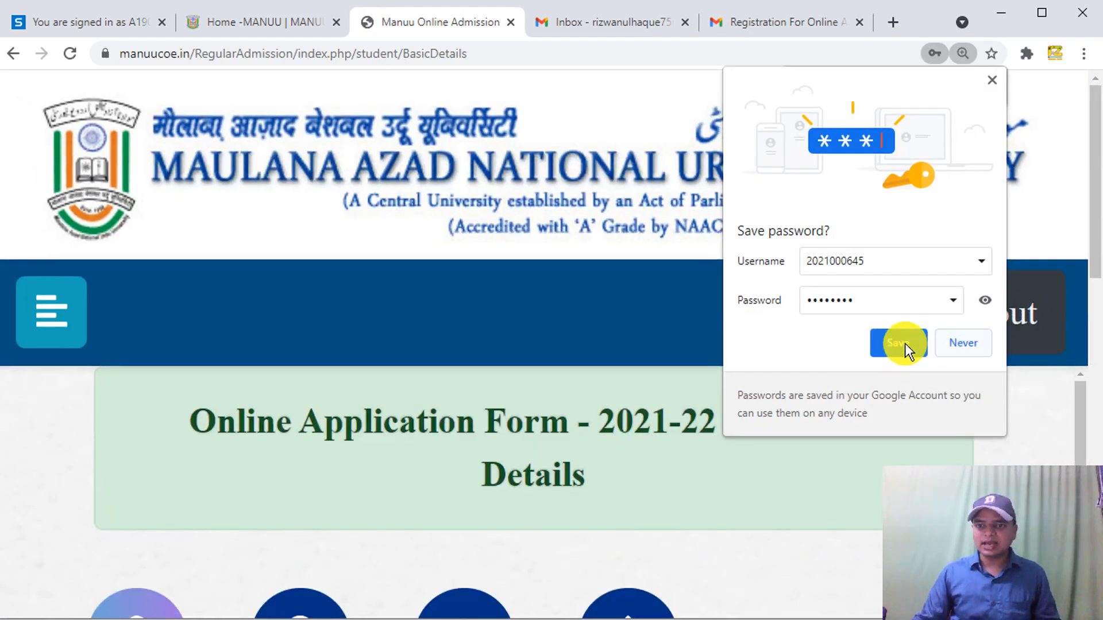
- Save the portal login in Chrome and reload the Personal Details step
{"action": "left_click", "coordinate": [899, 342]}
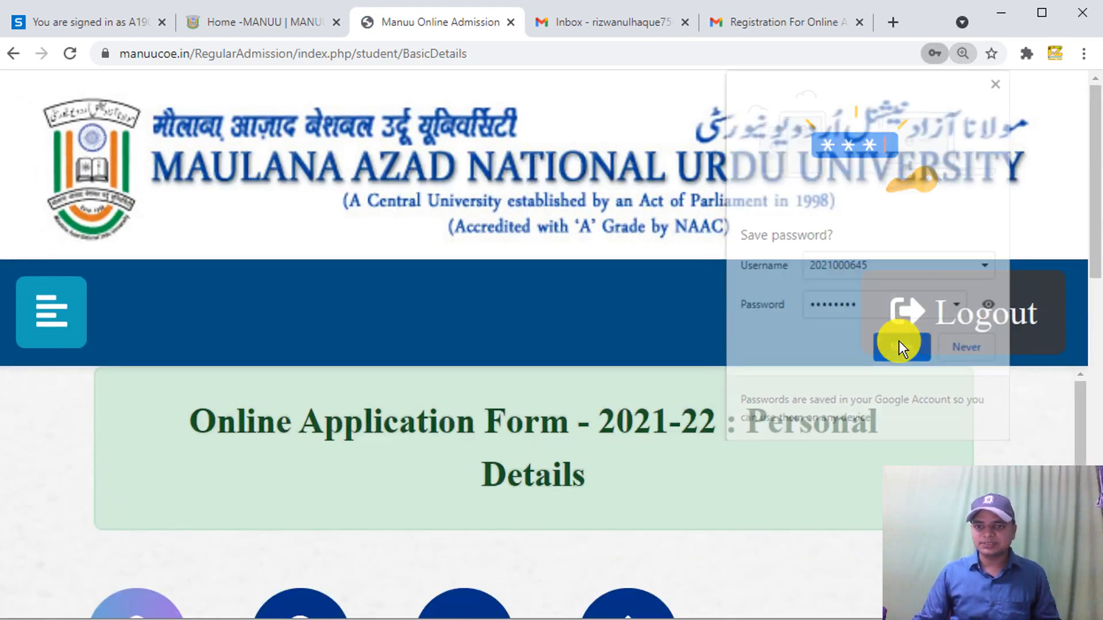
{"action": "left_click_drag", "start_coordinate": [1097, 235], "coordinate": [1090, 322]}
{"action": "left_click", "coordinate": [147, 411]}
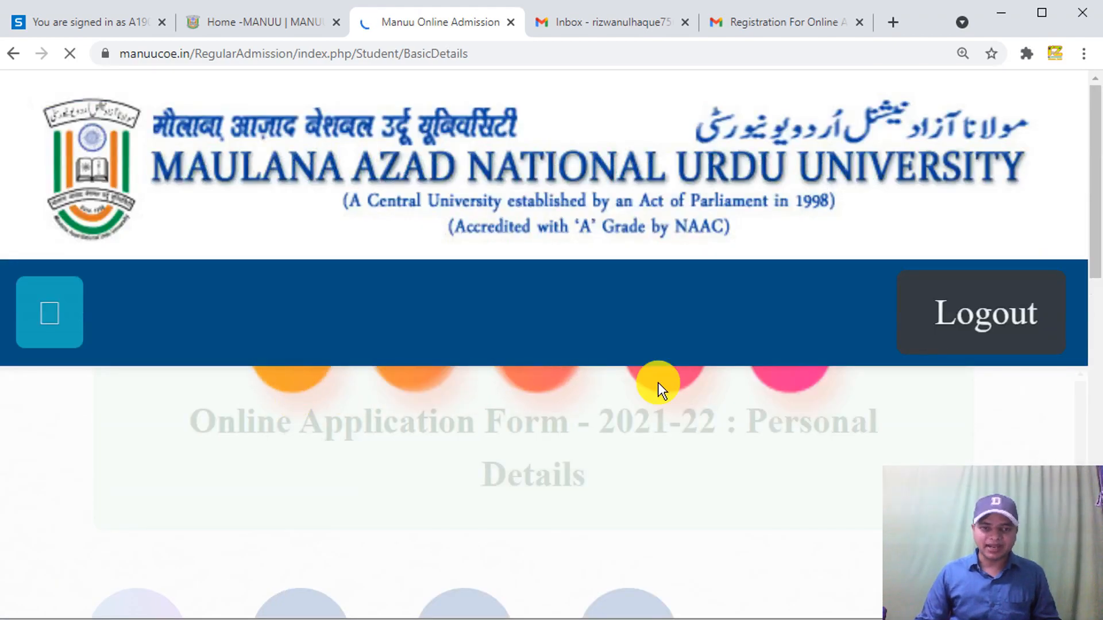
- Open the side navigation panel and zoom the page out with Ctrl+minus
{"action": "left_click_drag", "start_coordinate": [1091, 215], "coordinate": [1085, 283]}
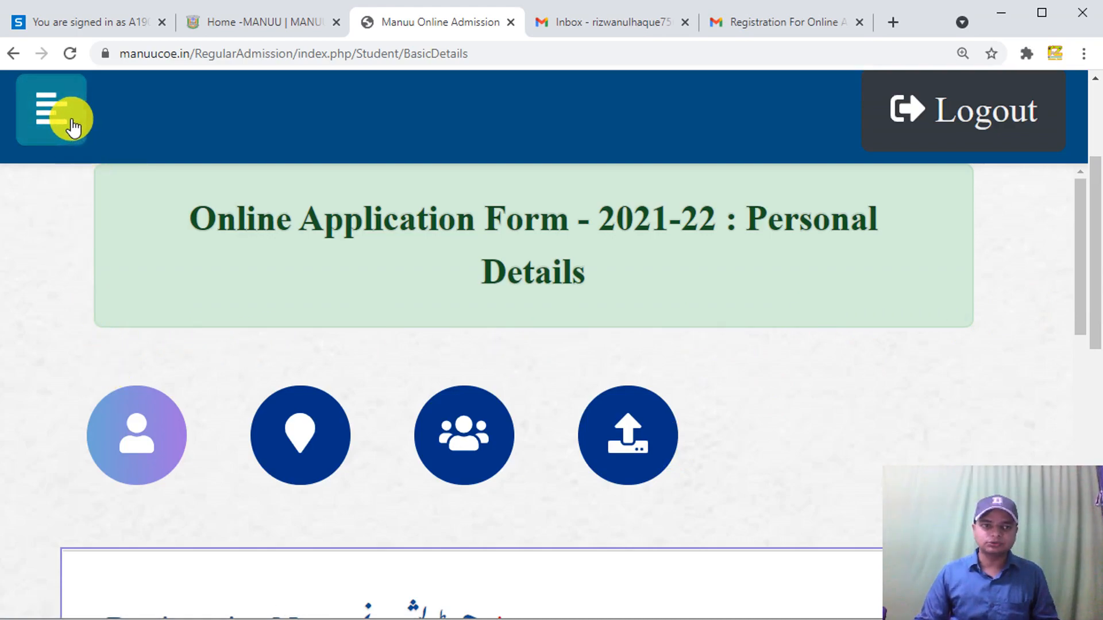
{"action": "left_click", "coordinate": [53, 113]}
{"action": "left_click_drag", "start_coordinate": [1077, 254], "coordinate": [1078, 289]}
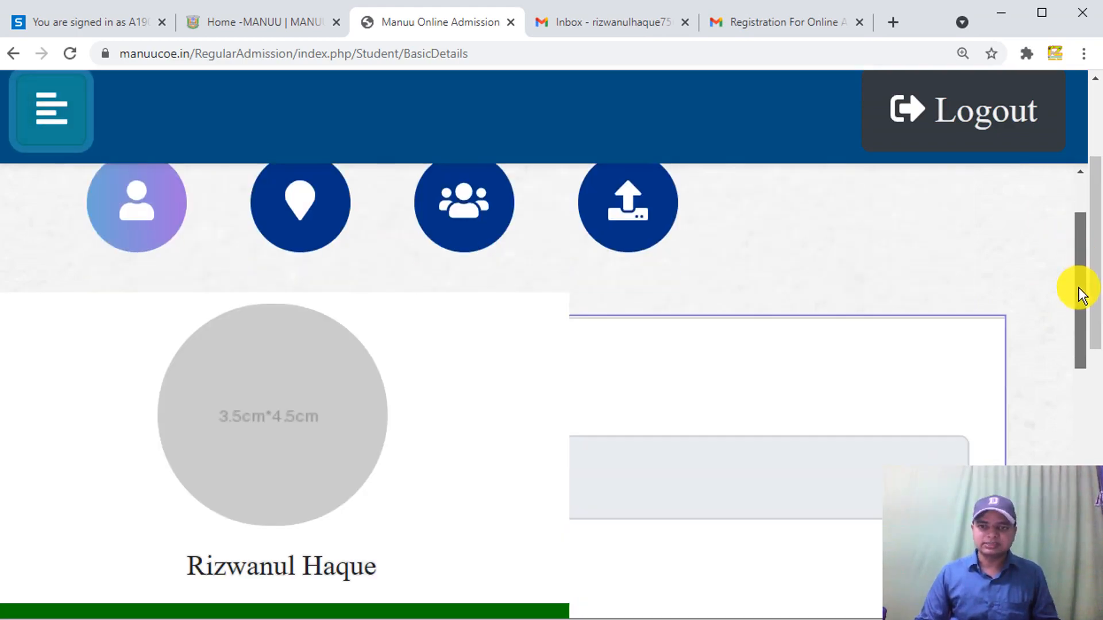
{"action": "key", "text": "ctrl+minus"}
{"action": "key", "text": "ctrl+minus"}
{"action": "key", "text": "ctrl+minus"}
{"action": "key", "text": "ctrl+minus"}
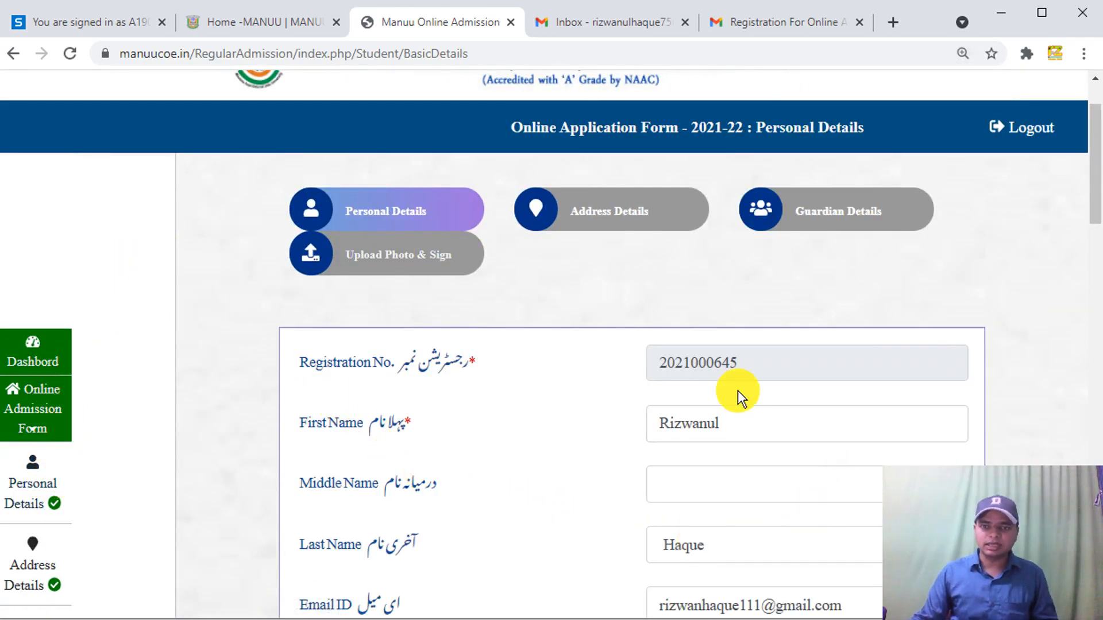
{"action": "key", "text": "ctrl+plus"}
{"action": "key", "text": "ctrl+plus"}
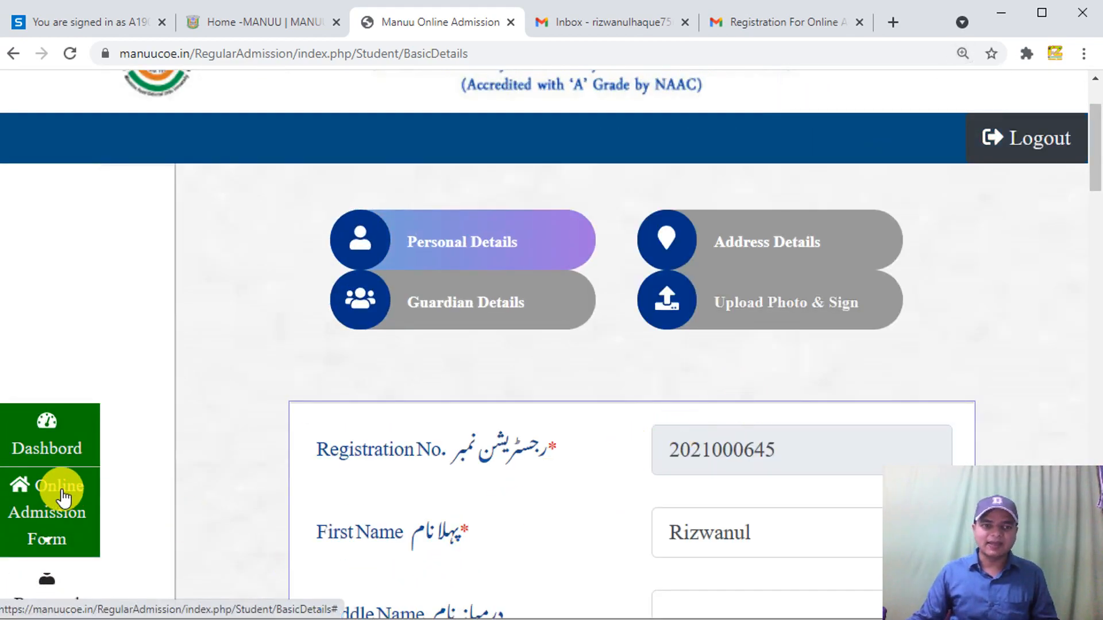
{"action": "scroll", "coordinate": [61, 492], "scroll_direction": "down", "scroll_amount": 5}
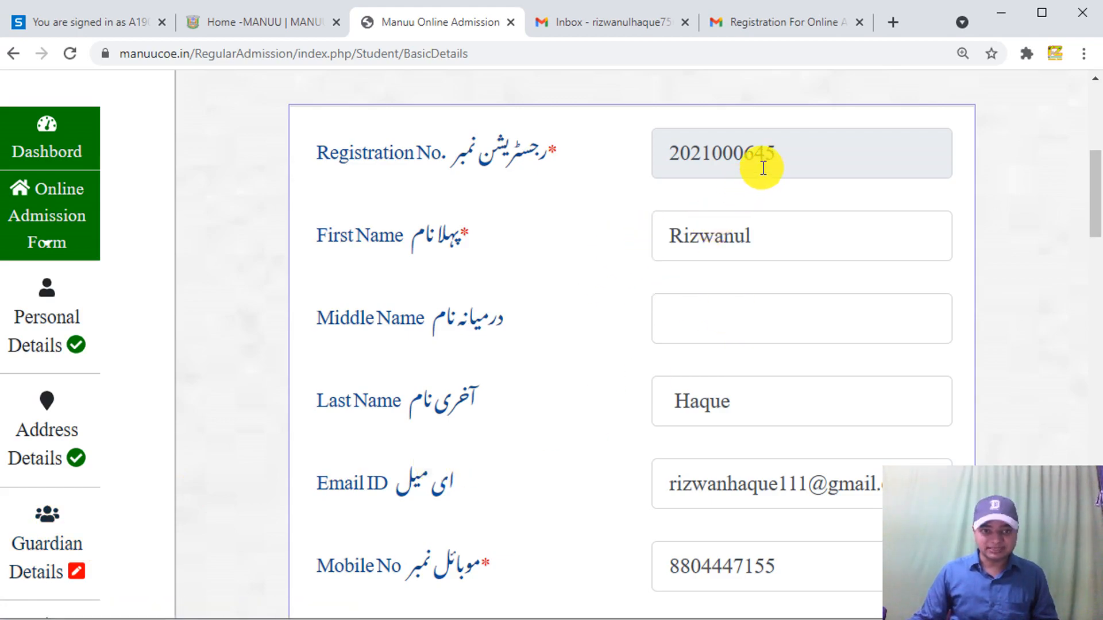
{"action": "left_click", "coordinate": [781, 146]}
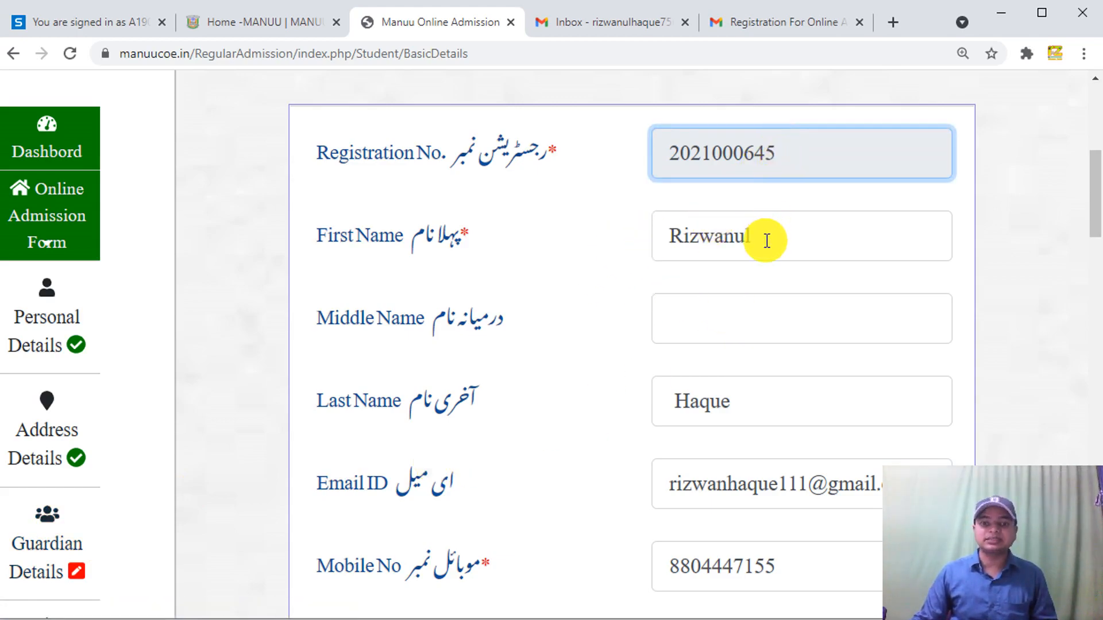
{"action": "left_click", "coordinate": [63, 314]}
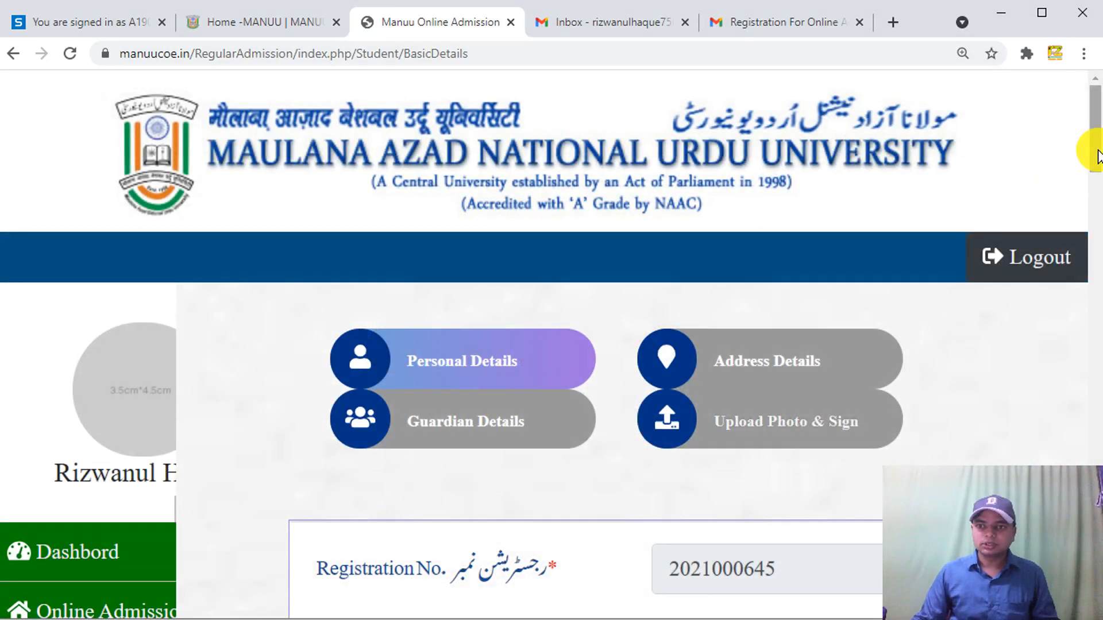
{"action": "left_click_drag", "start_coordinate": [1097, 155], "coordinate": [1091, 180]}
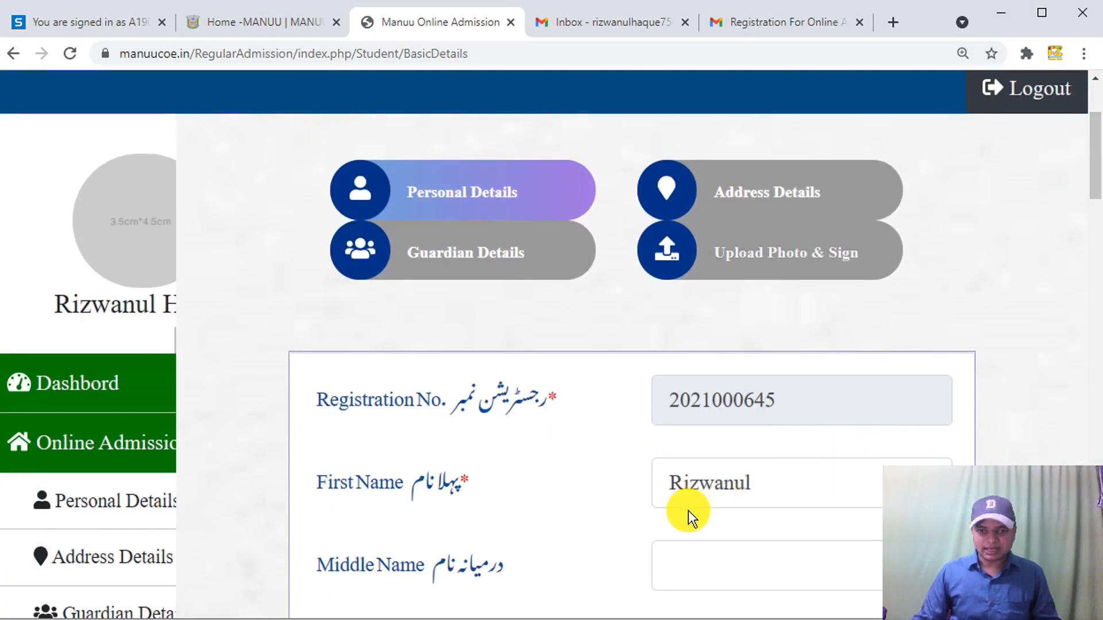
{"action": "left_click_drag", "start_coordinate": [1091, 173], "coordinate": [1094, 185]}
{"action": "left_click", "coordinate": [1096, 187]}
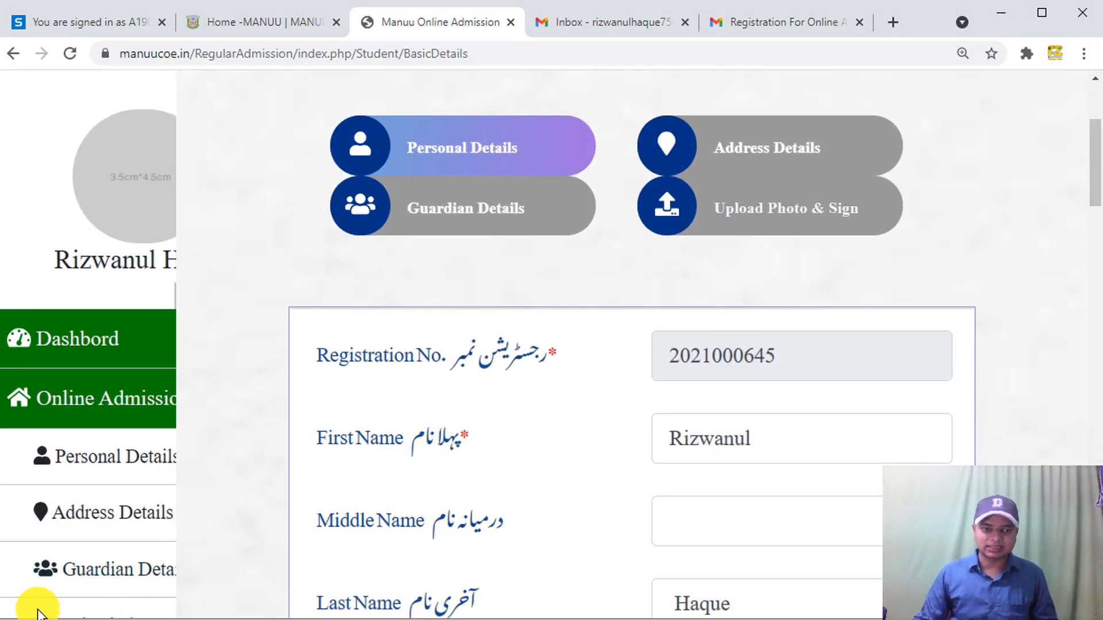
{"action": "scroll", "coordinate": [812, 357], "scroll_direction": "up", "scroll_amount": 3}
{"action": "left_click_drag", "start_coordinate": [1092, 152], "coordinate": [1094, 259]}
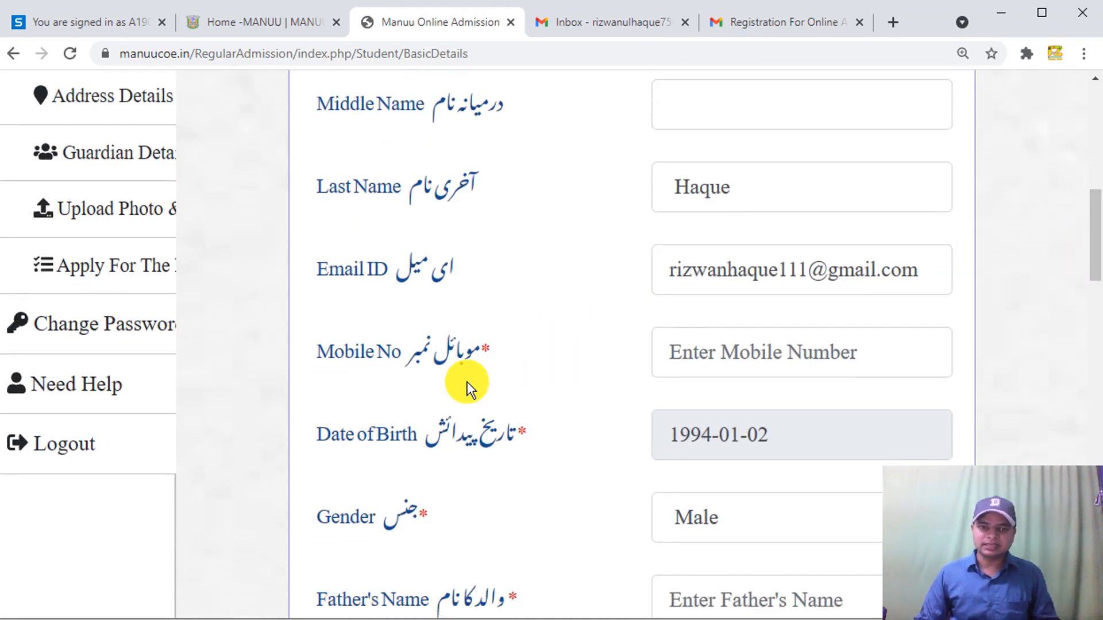
- Confirm Gender as Male and Nationality as INDIAN
{"action": "left_click_drag", "start_coordinate": [1100, 253], "coordinate": [1092, 307]}
{"action": "left_click", "coordinate": [766, 211]}
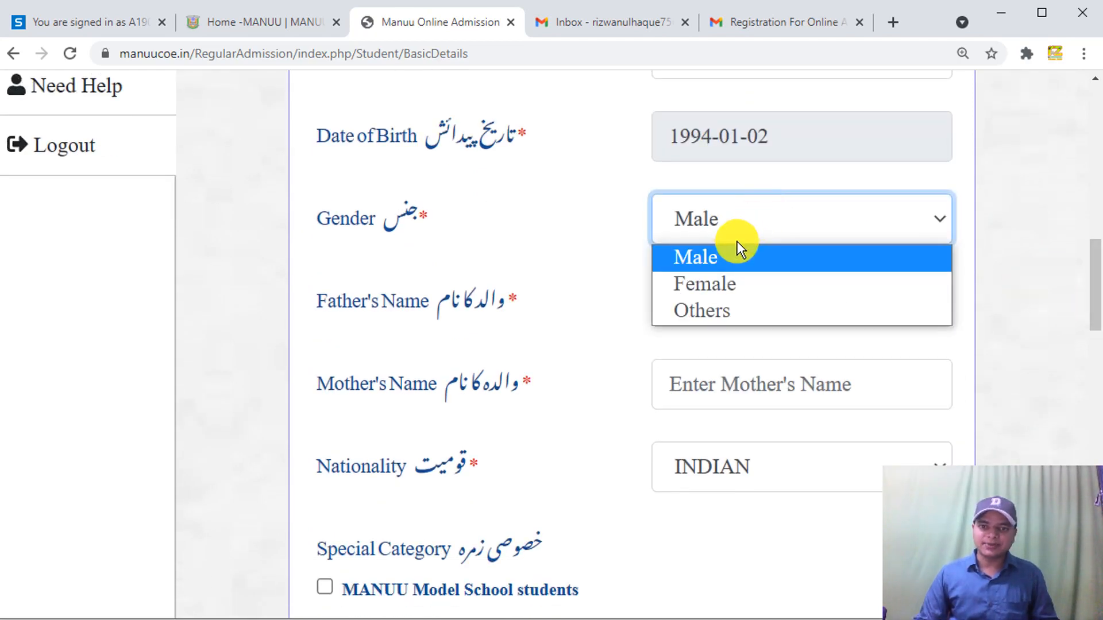
{"action": "left_click", "coordinate": [721, 255]}
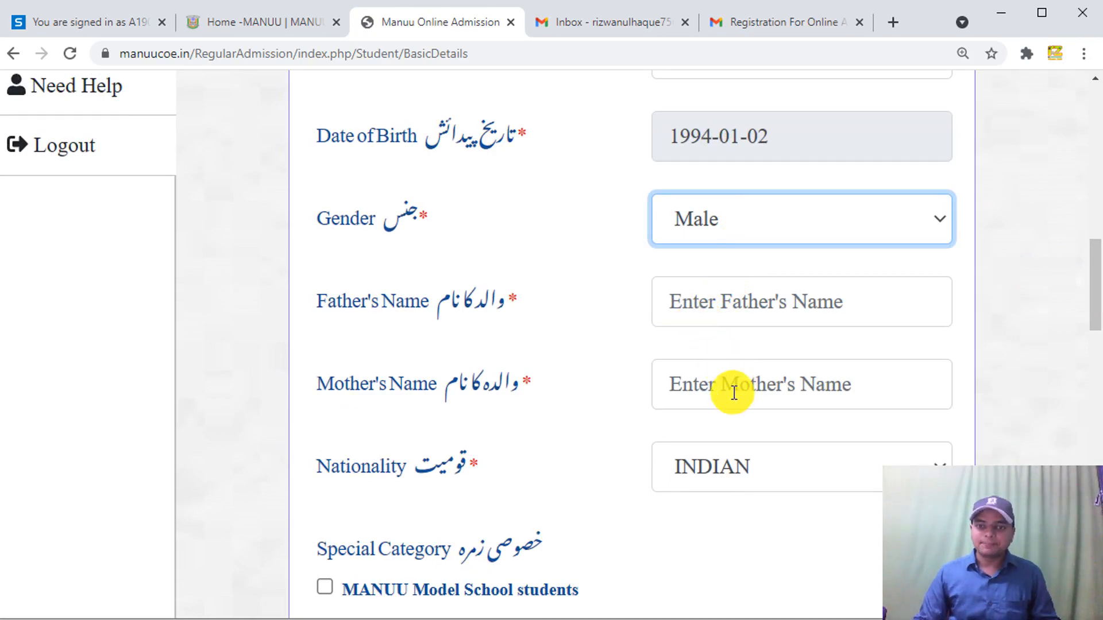
{"action": "left_click_drag", "start_coordinate": [1090, 303], "coordinate": [1094, 341]}
{"action": "left_click", "coordinate": [802, 281]}
{"action": "left_click", "coordinate": [750, 310]}
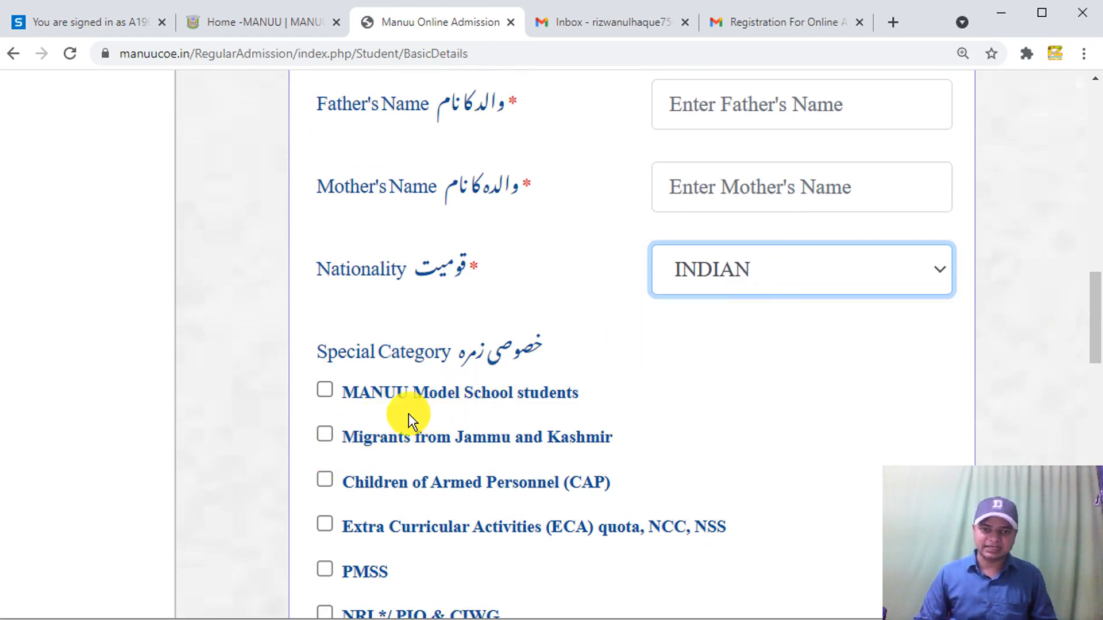
- Try OBC, then set Category back to General and choose EWS for Economically Weaker Section
{"action": "left_click_drag", "start_coordinate": [1091, 286], "coordinate": [1087, 317]}
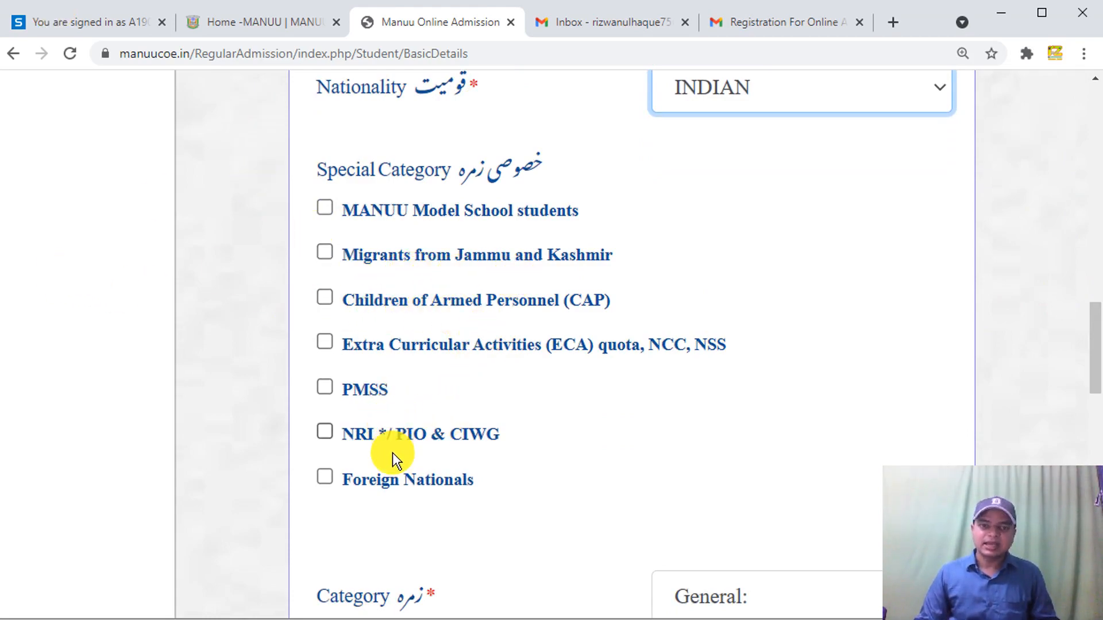
{"action": "left_click_drag", "start_coordinate": [1096, 340], "coordinate": [1094, 394]}
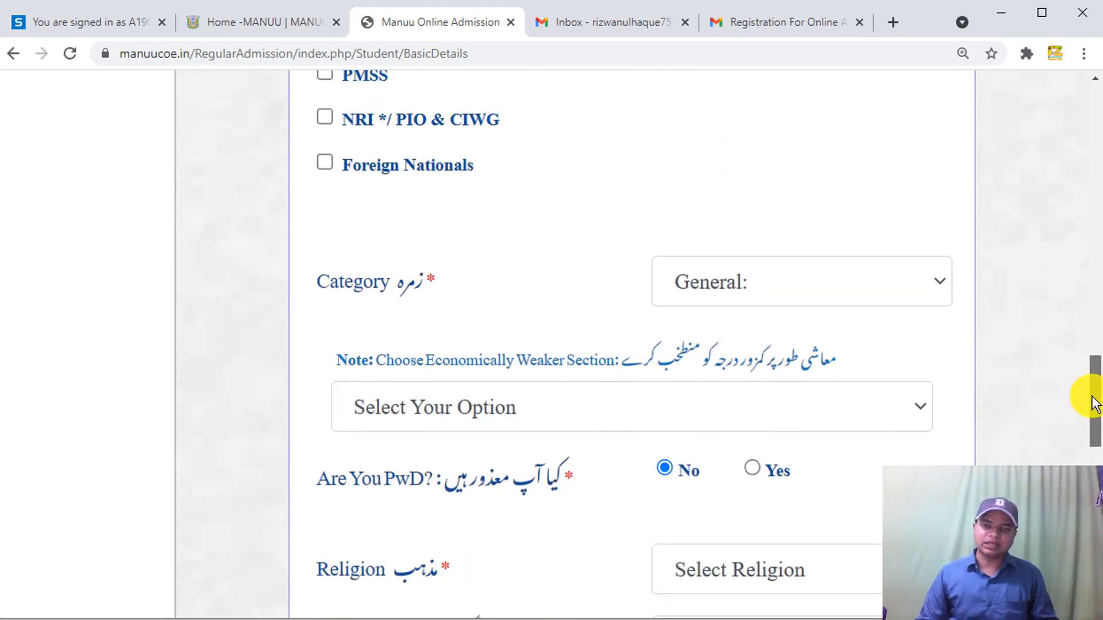
{"action": "left_click", "coordinate": [884, 270]}
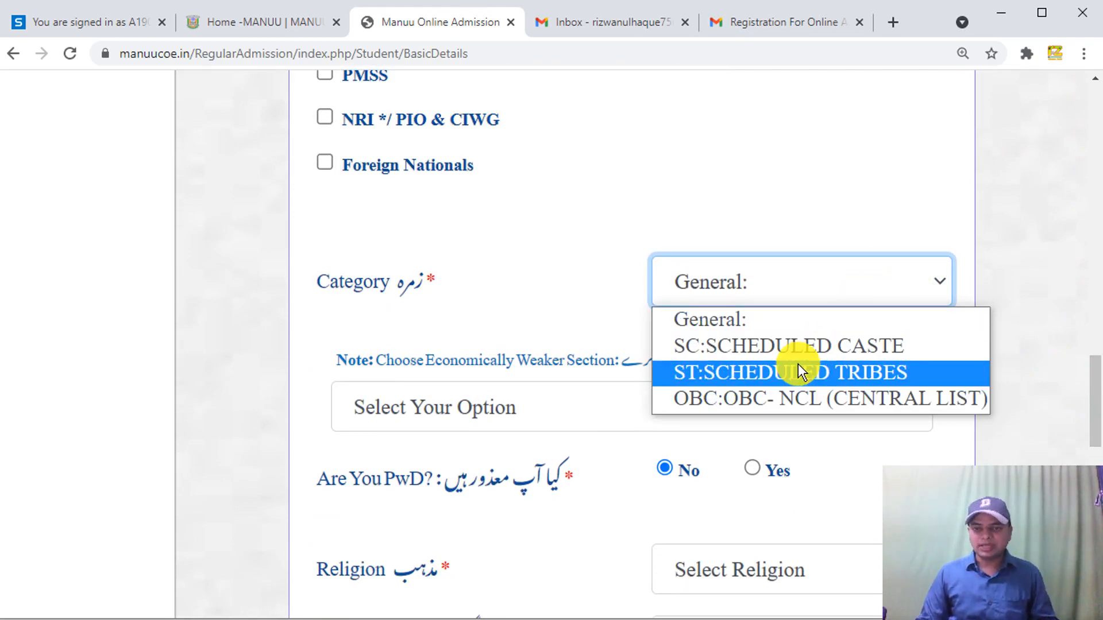
{"action": "left_click", "coordinate": [715, 398]}
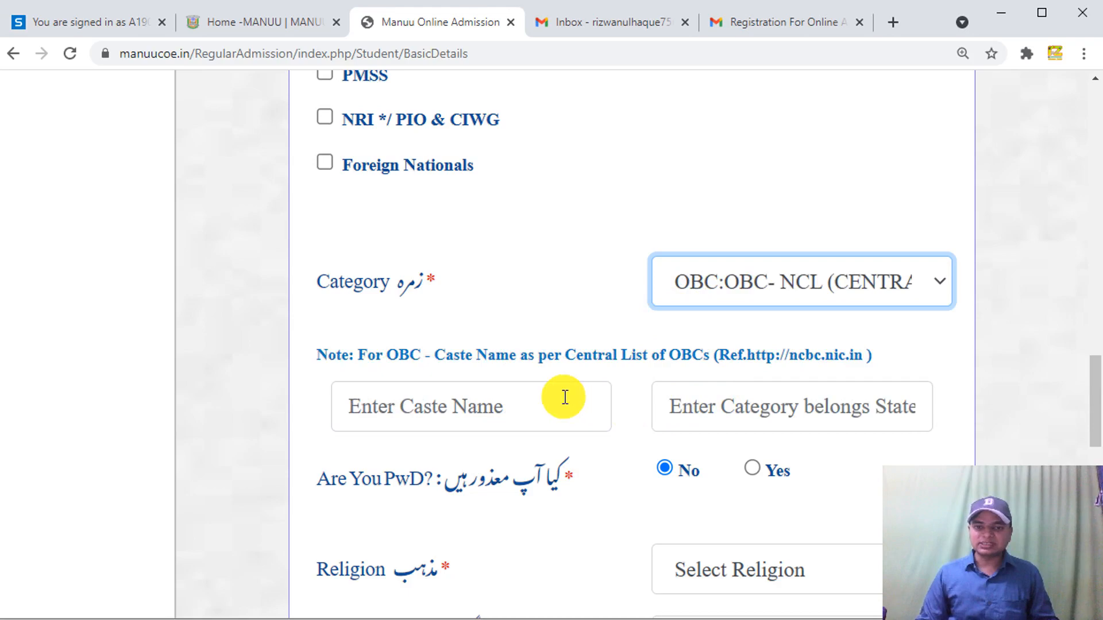
{"action": "left_click", "coordinate": [563, 404]}
{"action": "left_click", "coordinate": [728, 413]}
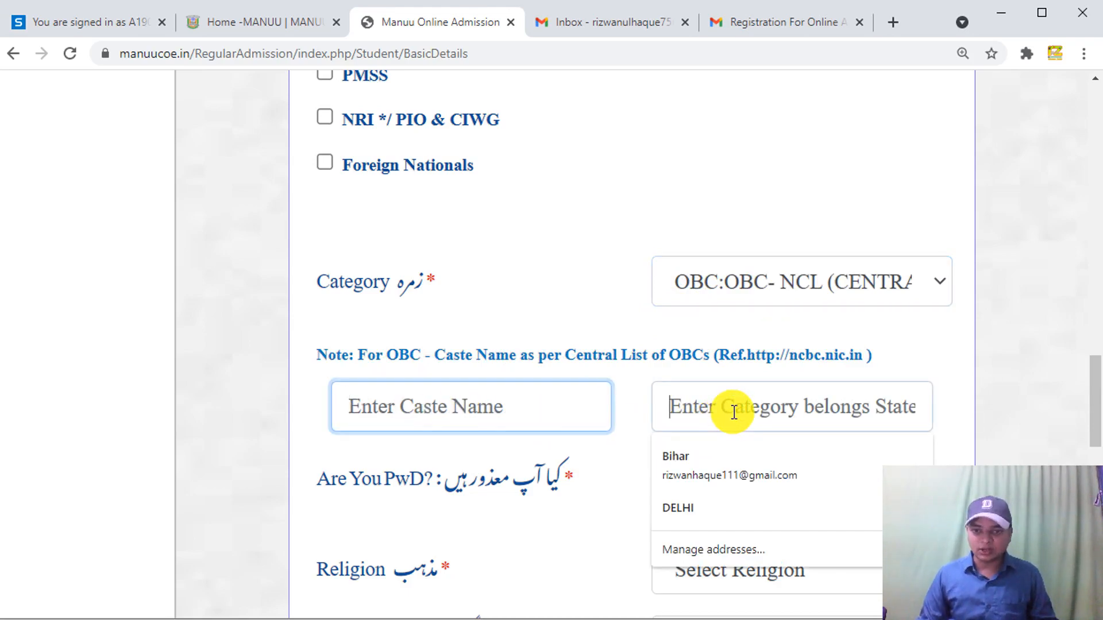
{"action": "left_click", "coordinate": [726, 289]}
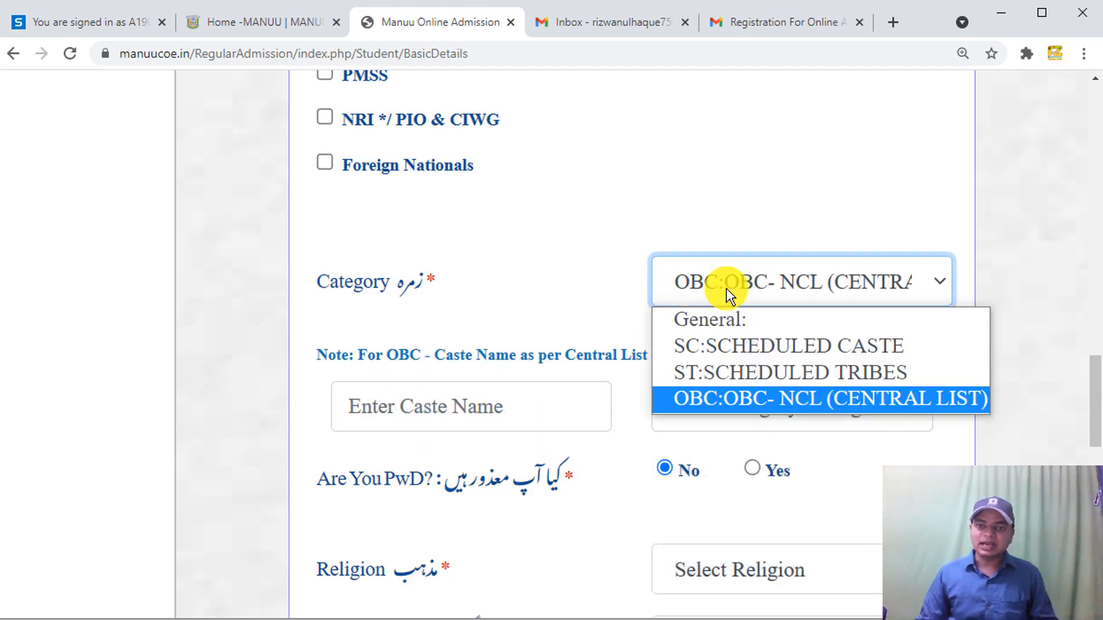
{"action": "left_click", "coordinate": [703, 324]}
{"action": "left_click", "coordinate": [598, 408]}
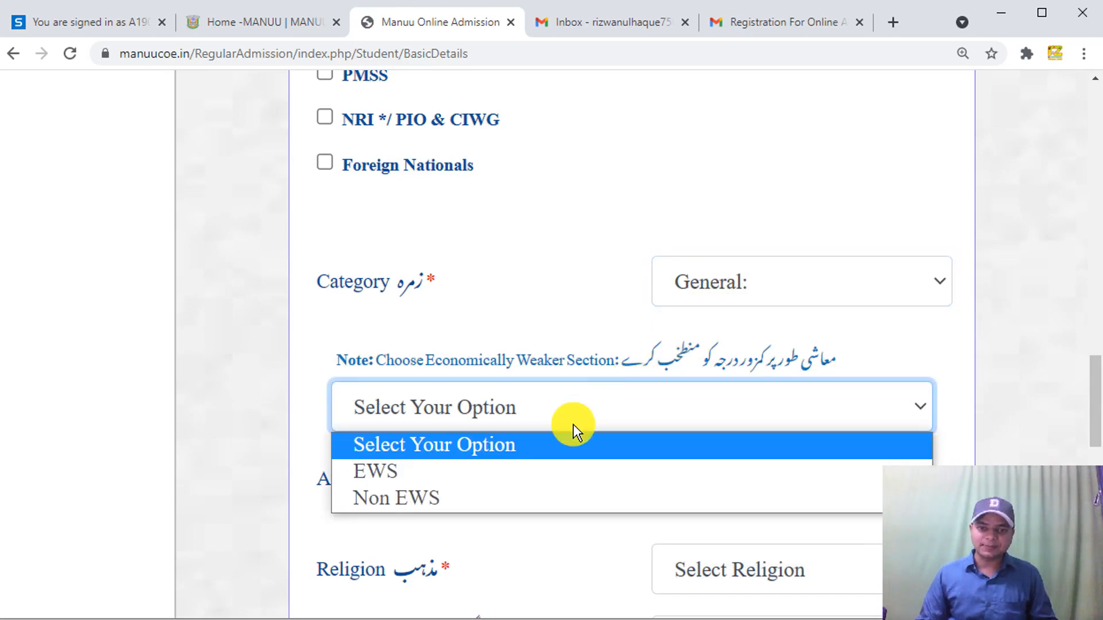
{"action": "left_click", "coordinate": [432, 472]}
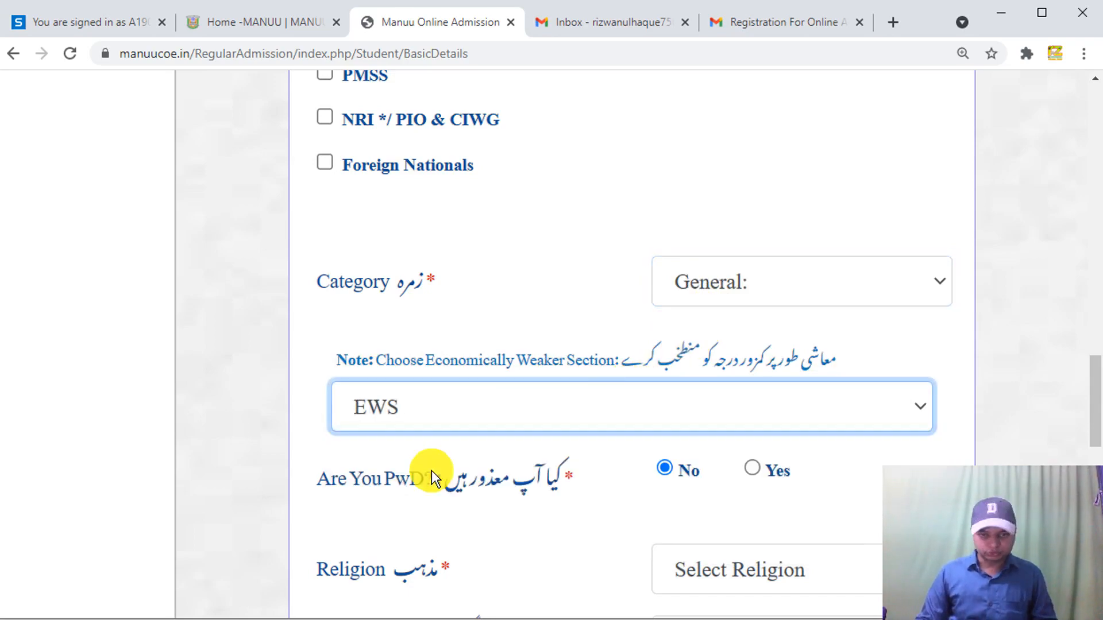
- Keep blood group as Not Known and set Region to Rural
{"action": "scroll", "coordinate": [499, 438], "scroll_direction": "down", "scroll_amount": 5}
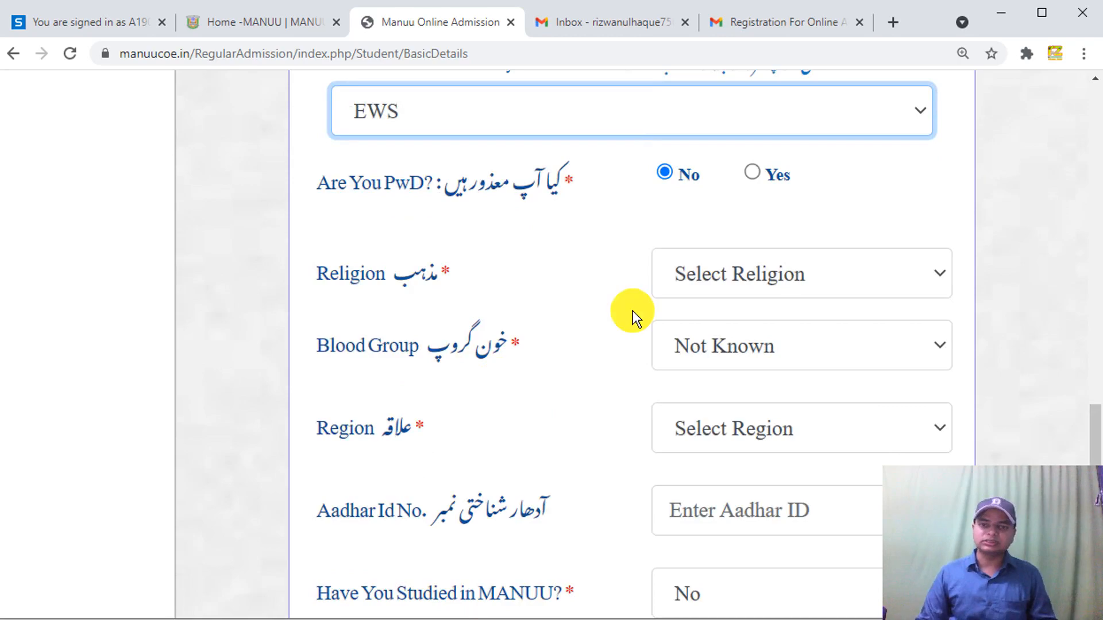
{"action": "left_click_drag", "start_coordinate": [1096, 443], "coordinate": [1097, 451]}
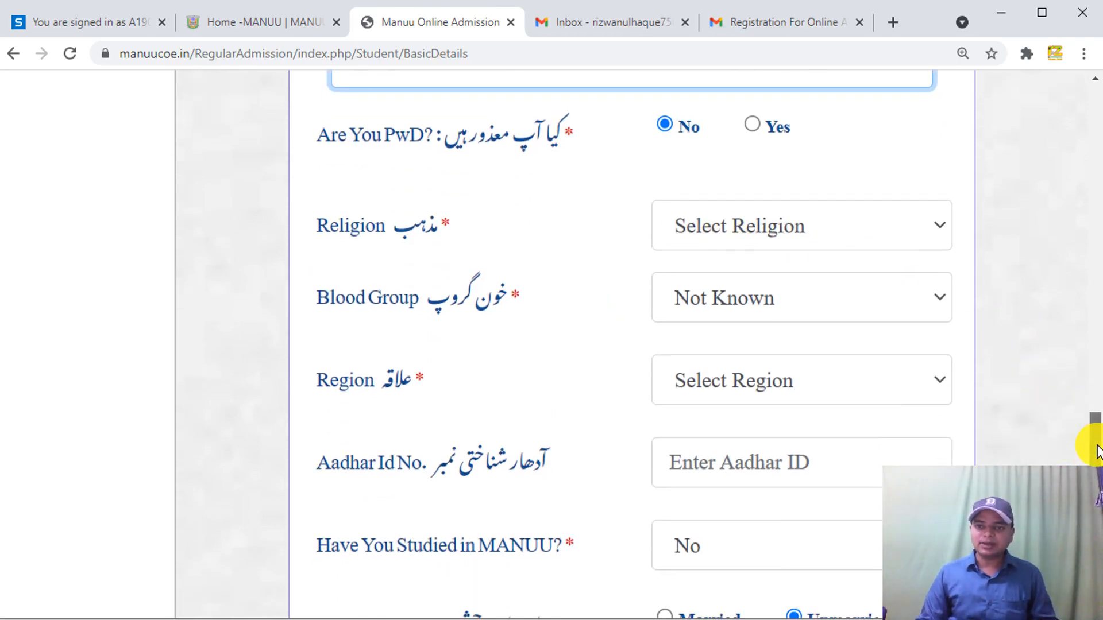
{"action": "left_click", "coordinate": [873, 210]}
{"action": "left_click", "coordinate": [750, 276]}
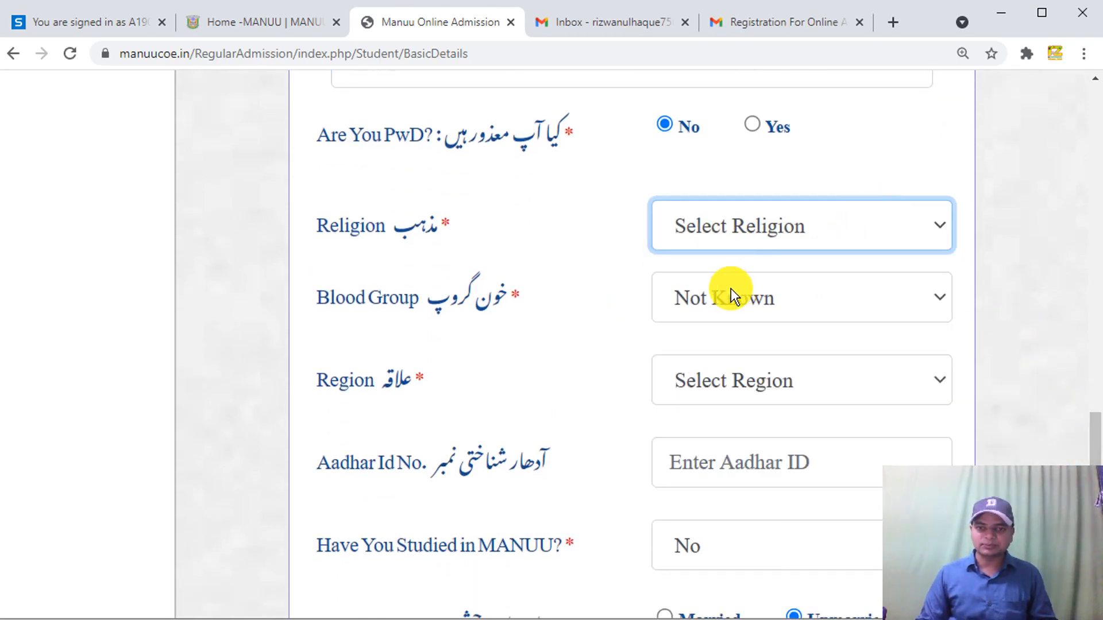
{"action": "left_click", "coordinate": [726, 290]}
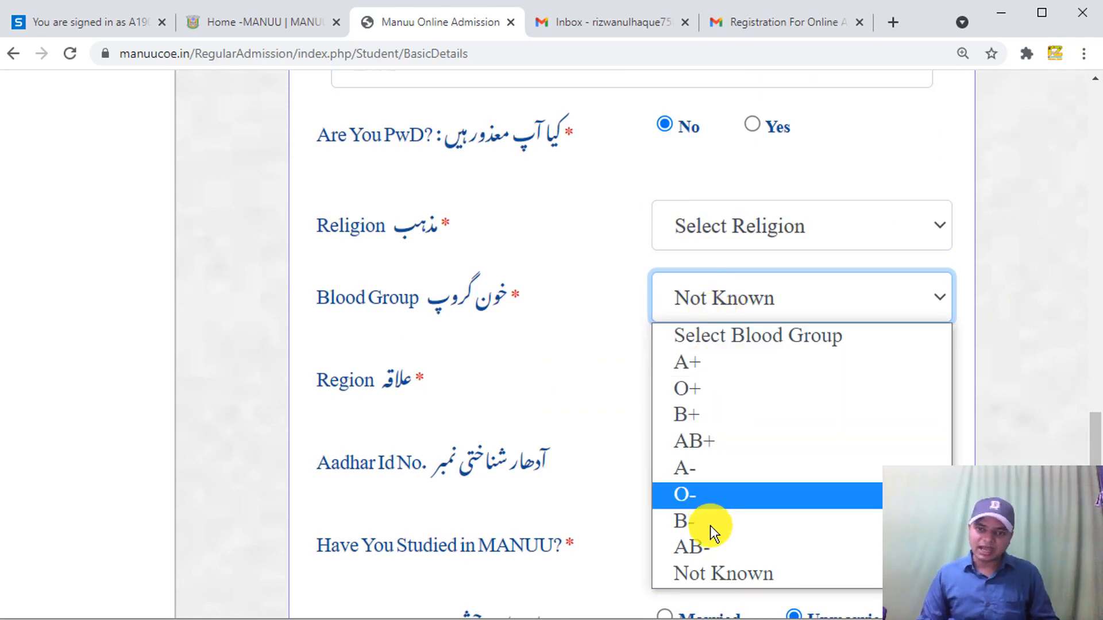
{"action": "left_click", "coordinate": [710, 569]}
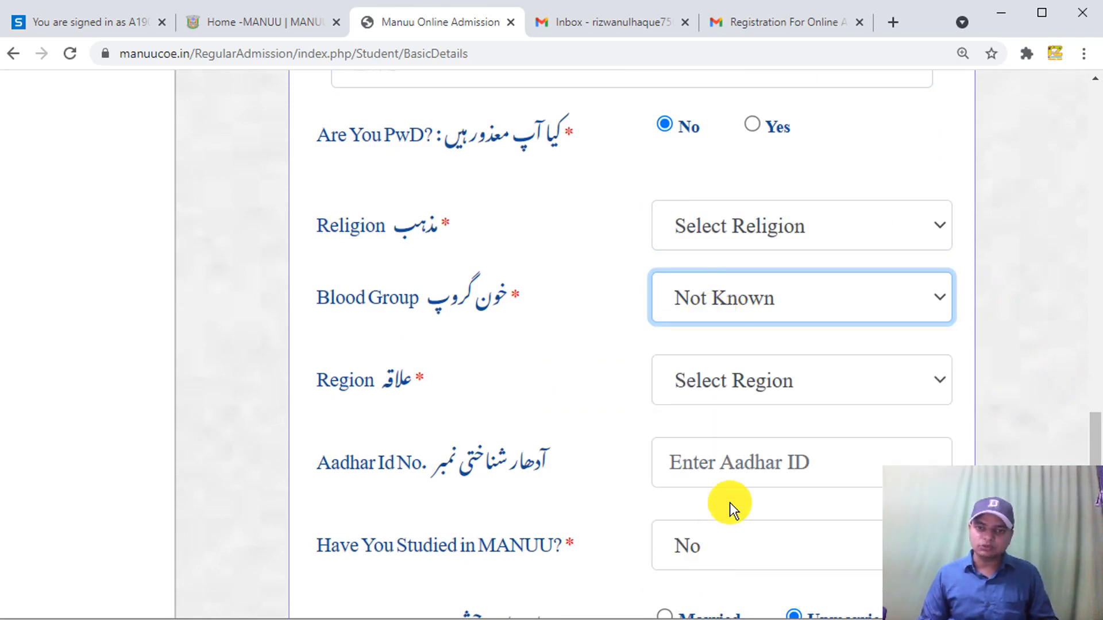
{"action": "left_click", "coordinate": [767, 387]}
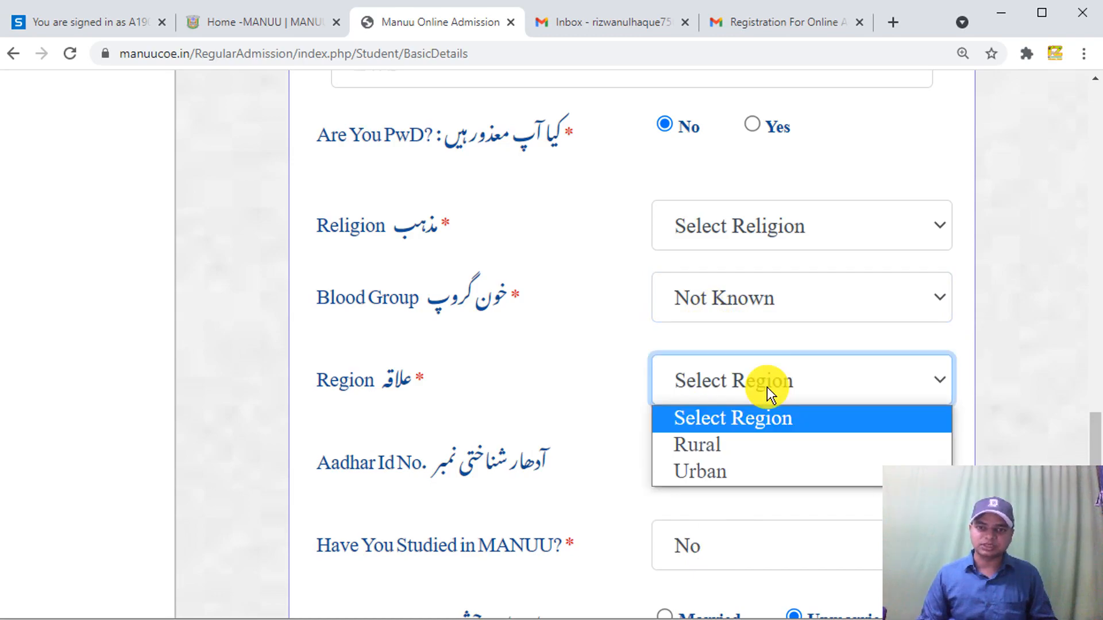
{"action": "left_click", "coordinate": [716, 444]}
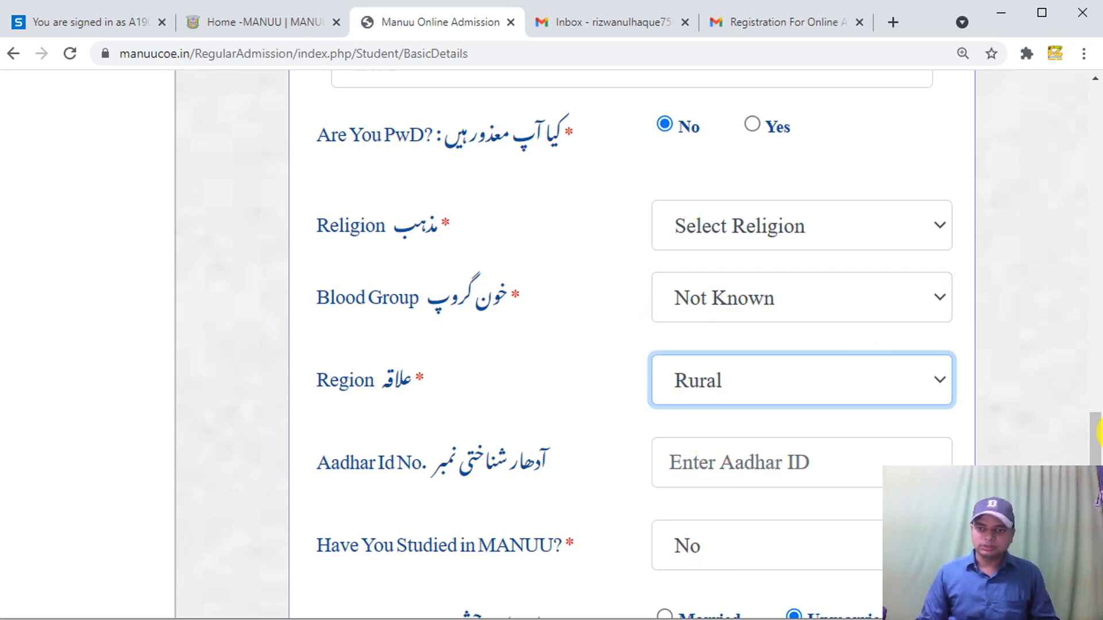
- Set Religion to Islam
{"action": "scroll", "coordinate": [1097, 441], "scroll_direction": "down", "scroll_amount": 3}
{"action": "left_click", "coordinate": [695, 267]}
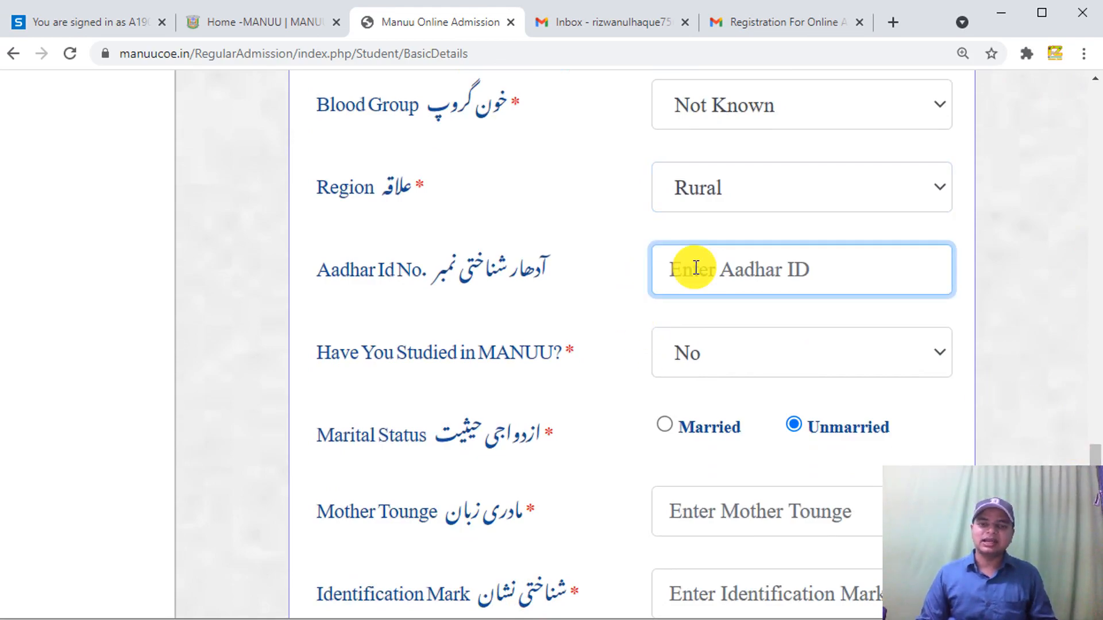
{"action": "scroll", "coordinate": [531, 173], "scroll_direction": "up", "scroll_amount": 5}
{"action": "double_click", "coordinate": [574, 234]}
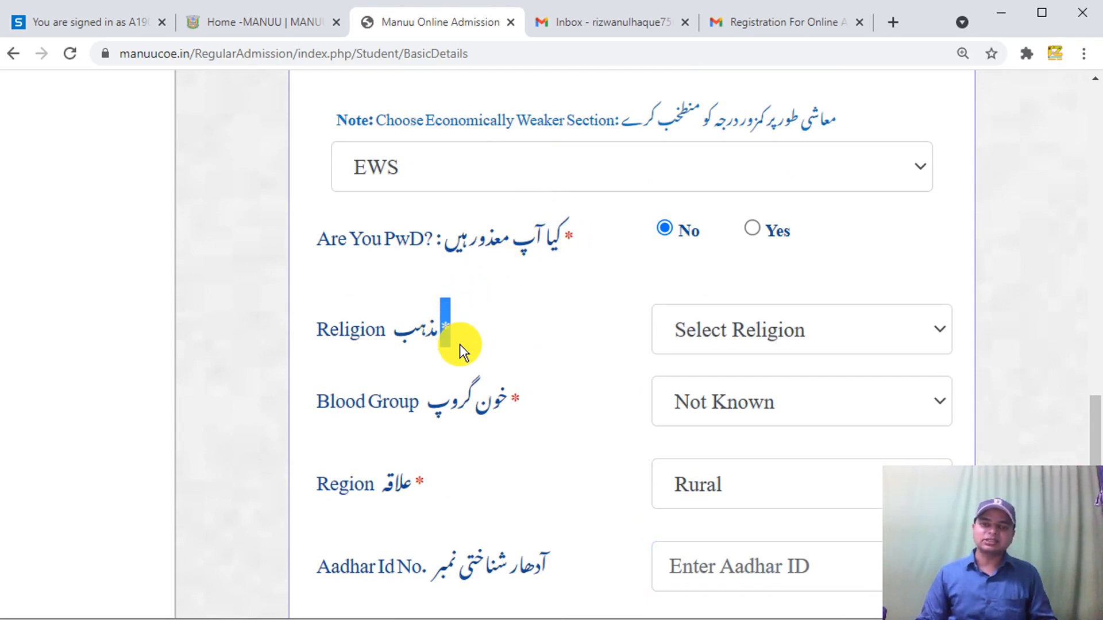
{"action": "left_click", "coordinate": [679, 344]}
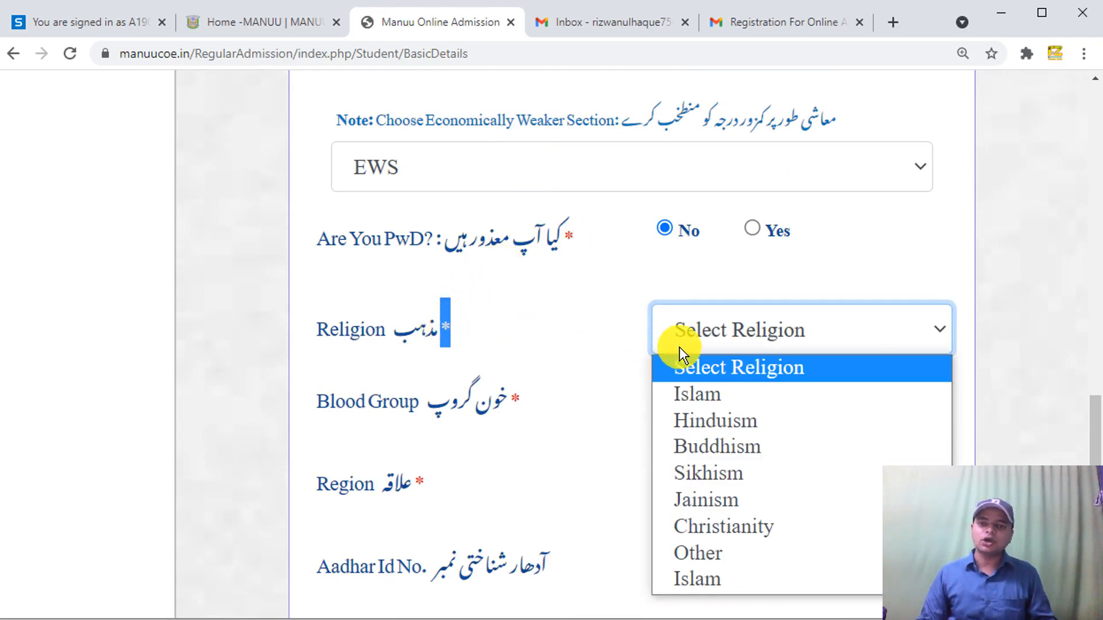
{"action": "left_click", "coordinate": [715, 393]}
{"action": "scroll", "coordinate": [573, 364], "scroll_direction": "down", "scroll_amount": 5}
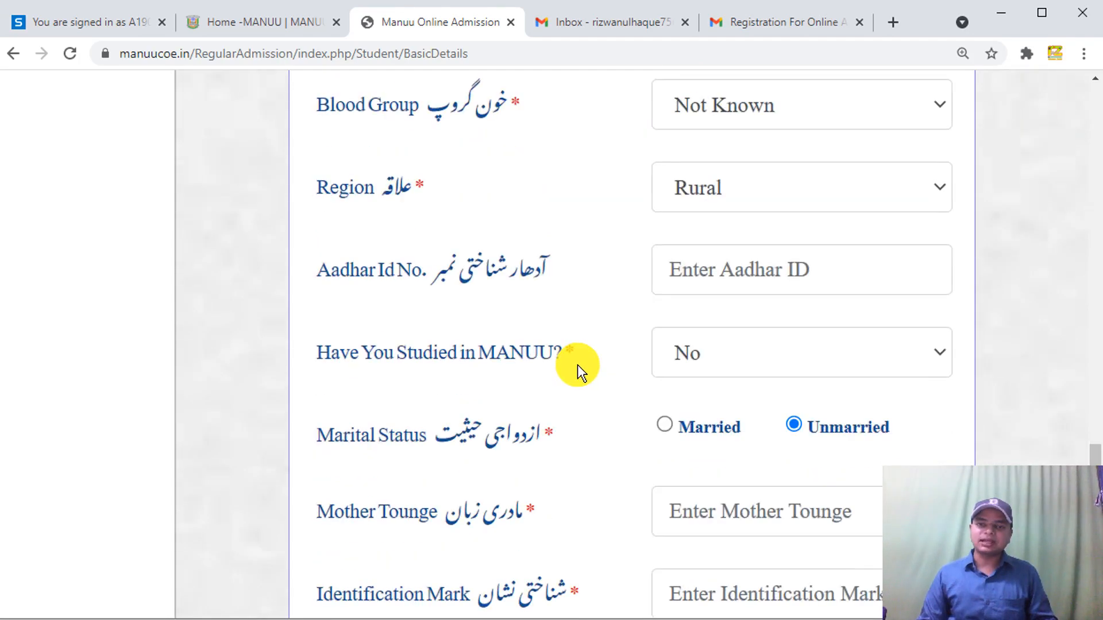
- Autofill Mother Tongue as Urdu and Identification Mark as 'a cut mark on right eyebrow', leaving Alternate Mobile empty
{"action": "scroll", "coordinate": [580, 368], "scroll_direction": "down", "scroll_amount": 5}
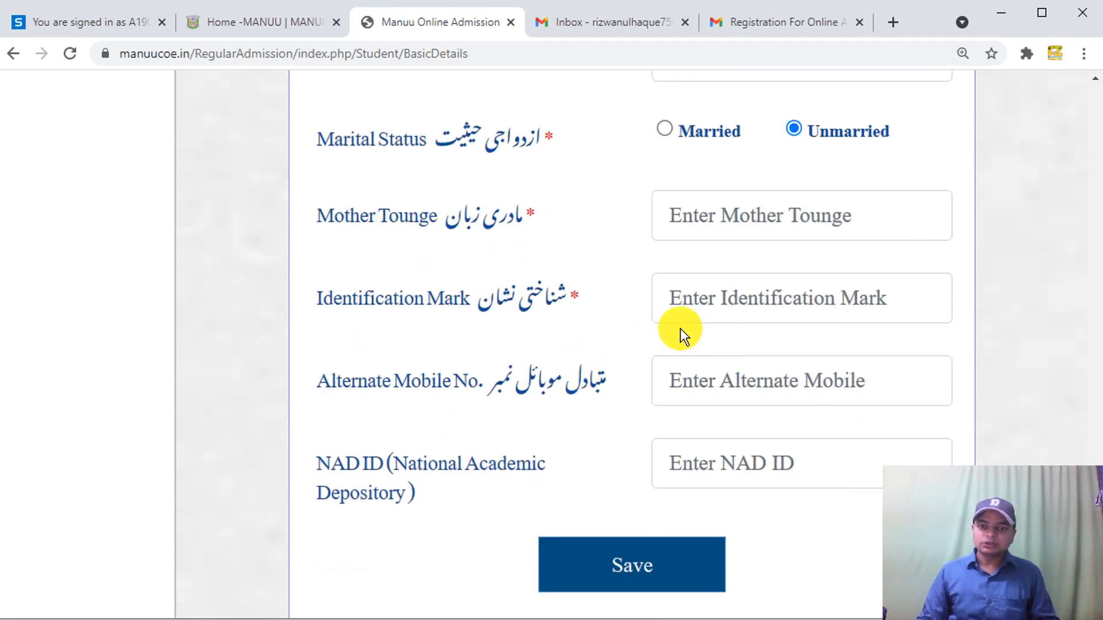
{"action": "scroll", "coordinate": [680, 329], "scroll_direction": "down", "scroll_amount": 2}
{"action": "left_click", "coordinate": [757, 107]}
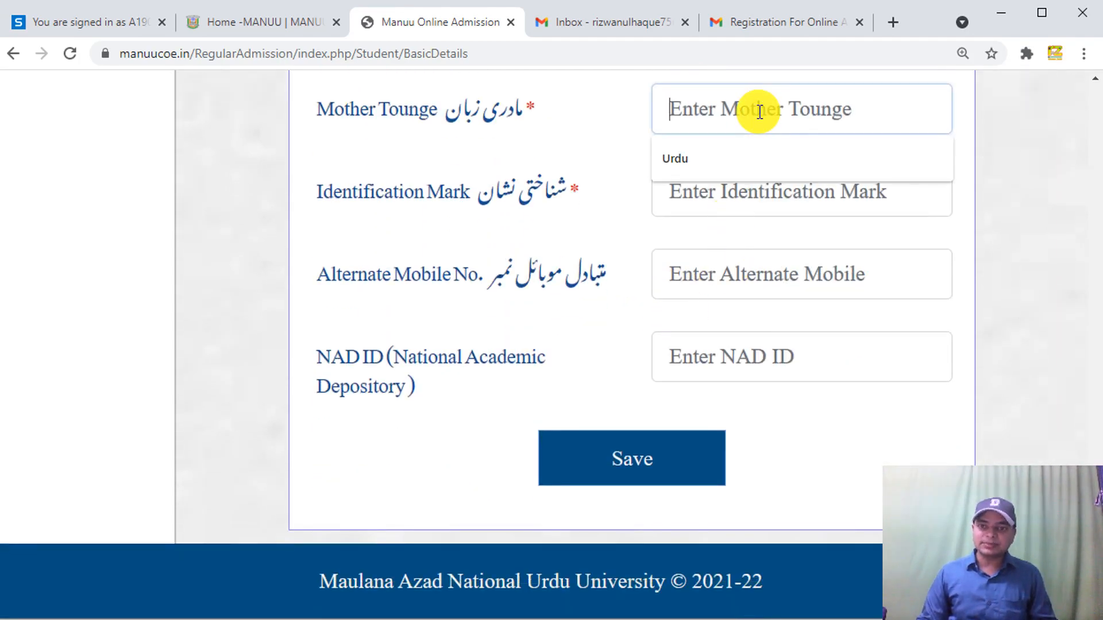
{"action": "left_click", "coordinate": [710, 171]}
{"action": "left_click", "coordinate": [709, 188]}
{"action": "left_click", "coordinate": [723, 245]}
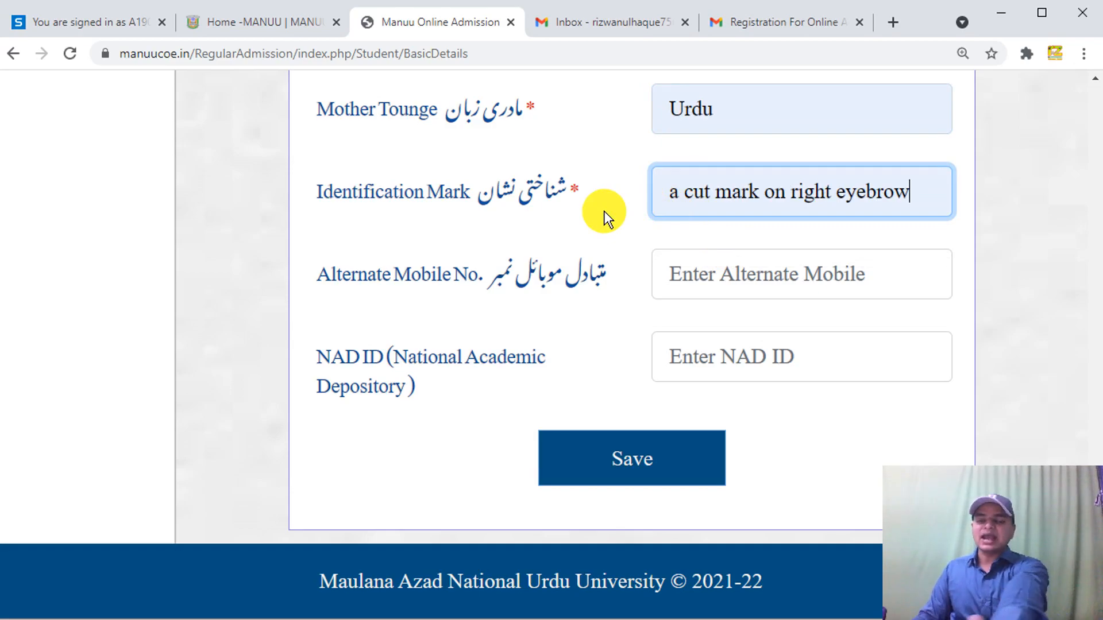
{"action": "left_click", "coordinate": [733, 277]}
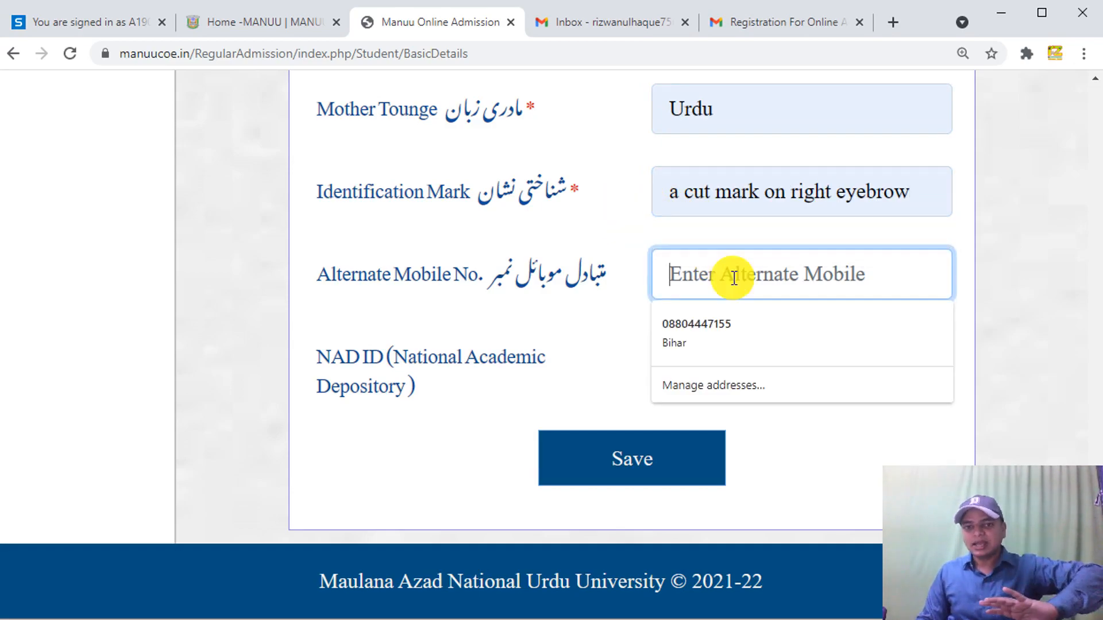
{"action": "left_click", "coordinate": [578, 321]}
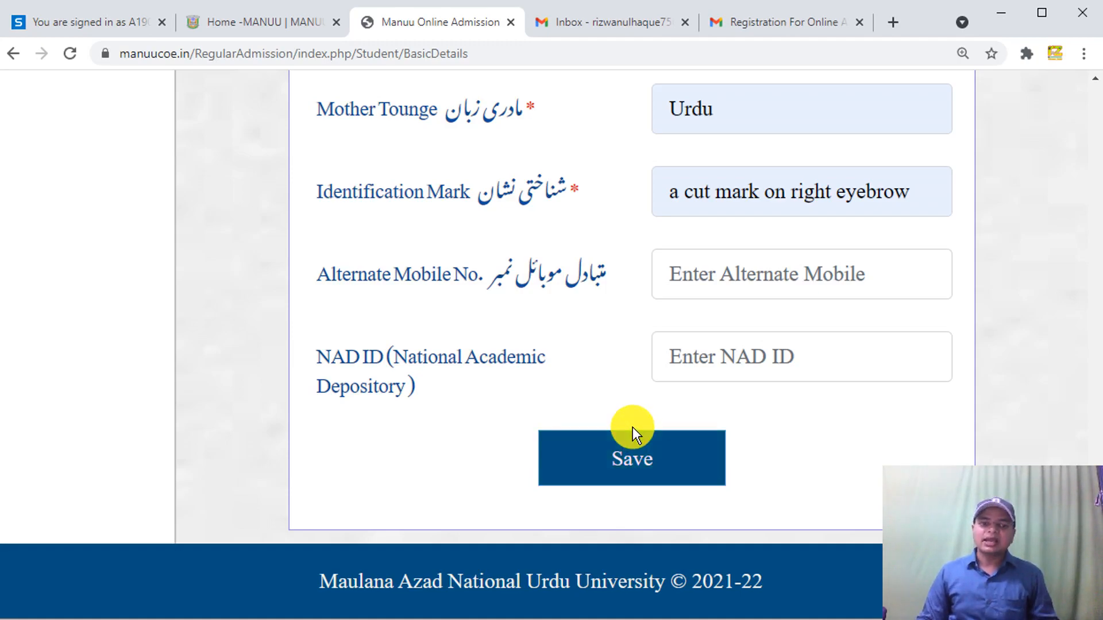
{"action": "scroll", "coordinate": [32, 609], "scroll_direction": "up", "scroll_amount": 15}
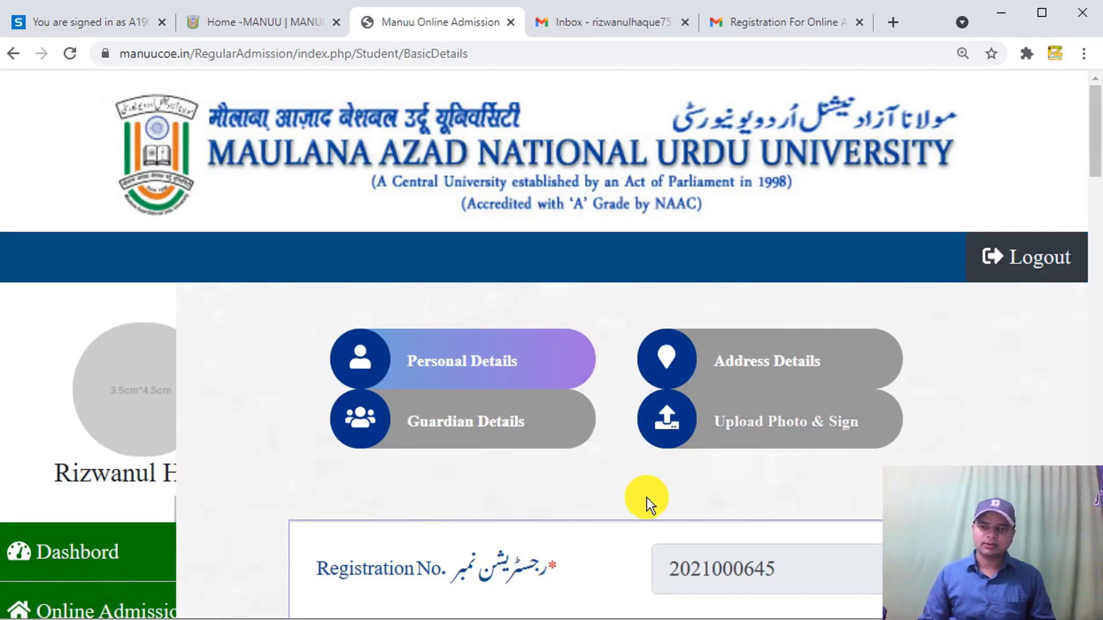
- Open the Address Details section and dismiss the saved address suggestions
{"action": "left_click", "coordinate": [744, 359]}
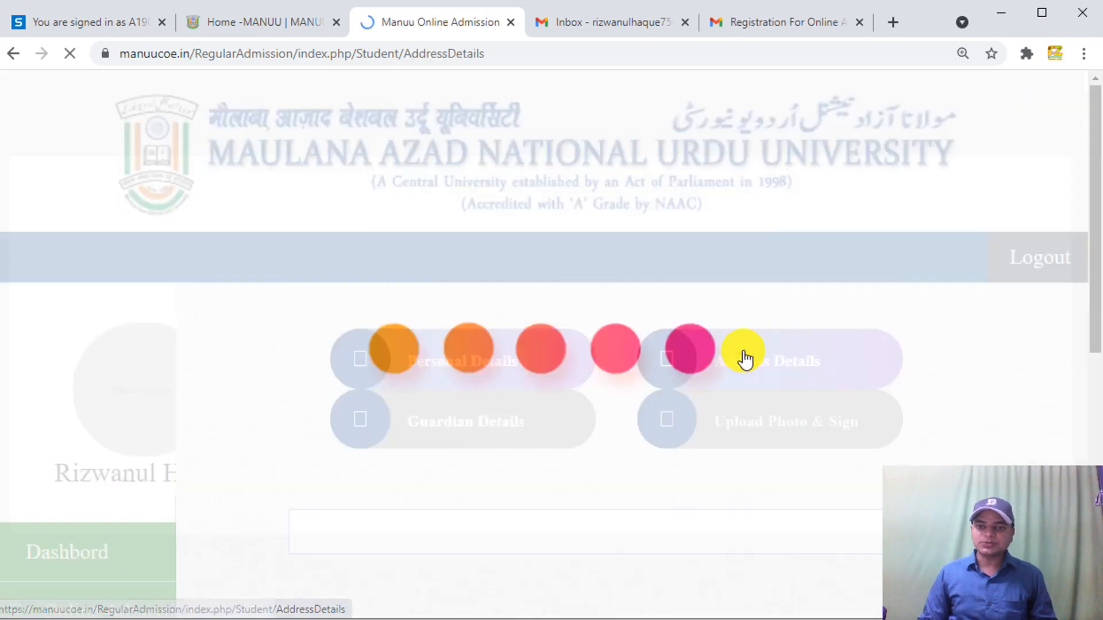
{"action": "left_click_drag", "start_coordinate": [1092, 183], "coordinate": [1085, 179]}
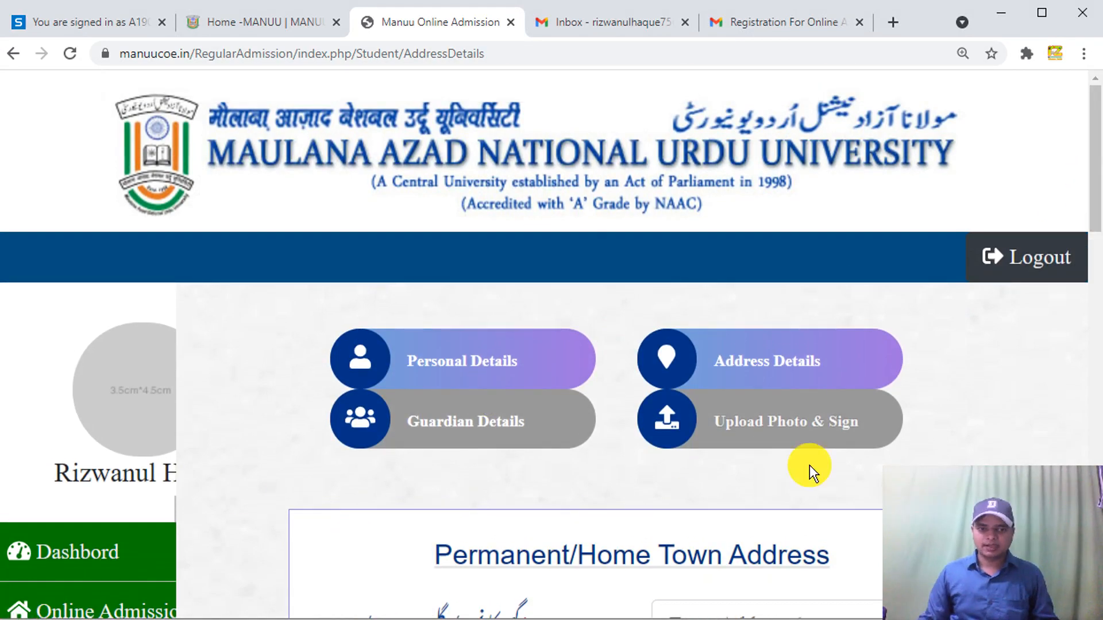
{"action": "scroll", "coordinate": [1087, 221], "scroll_direction": "down", "scroll_amount": 4}
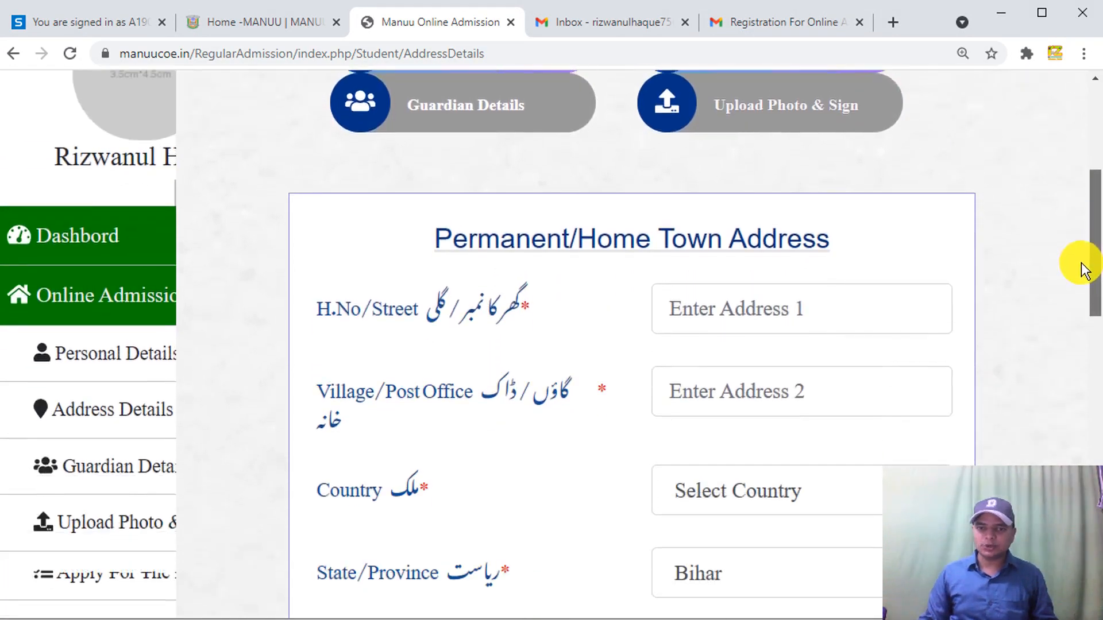
{"action": "left_click", "coordinate": [746, 282]}
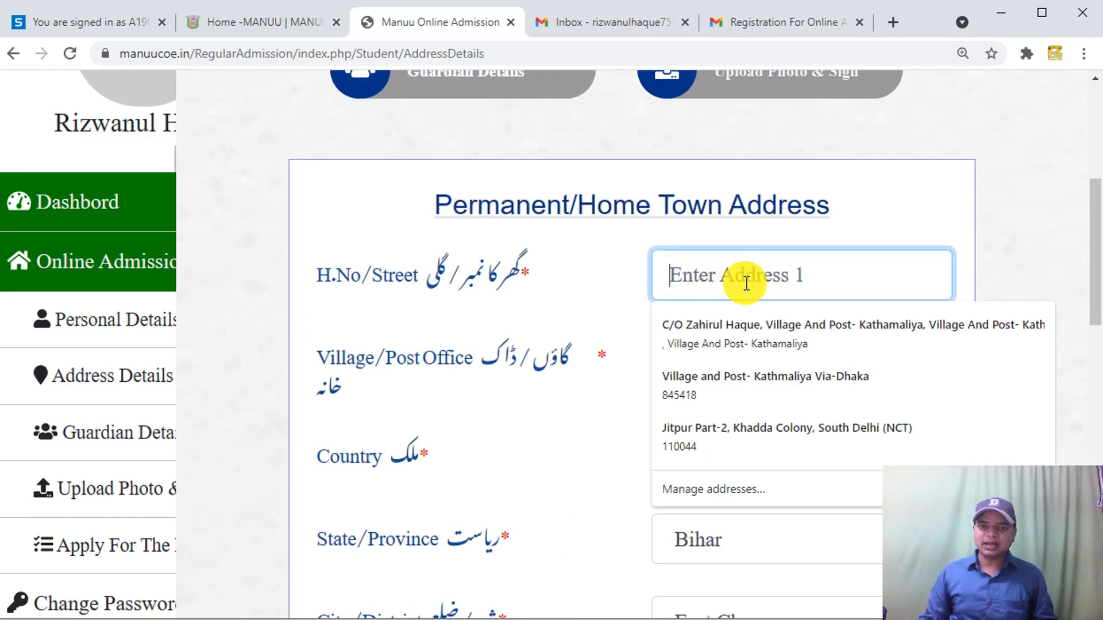
{"action": "left_click", "coordinate": [572, 254]}
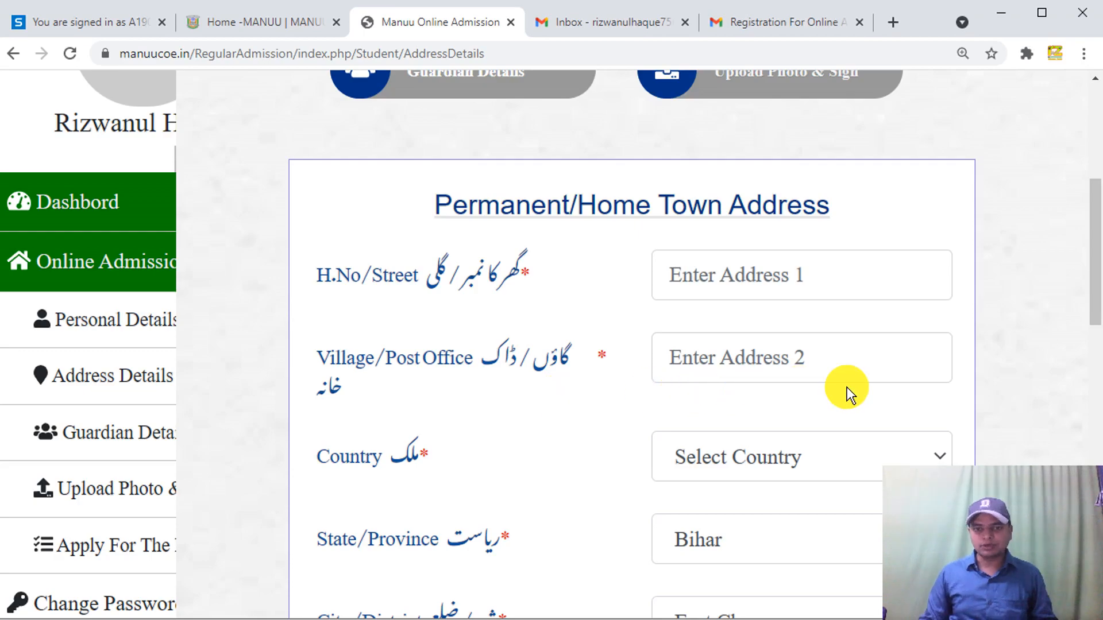
{"action": "left_click_drag", "start_coordinate": [1093, 291], "coordinate": [1063, 332]}
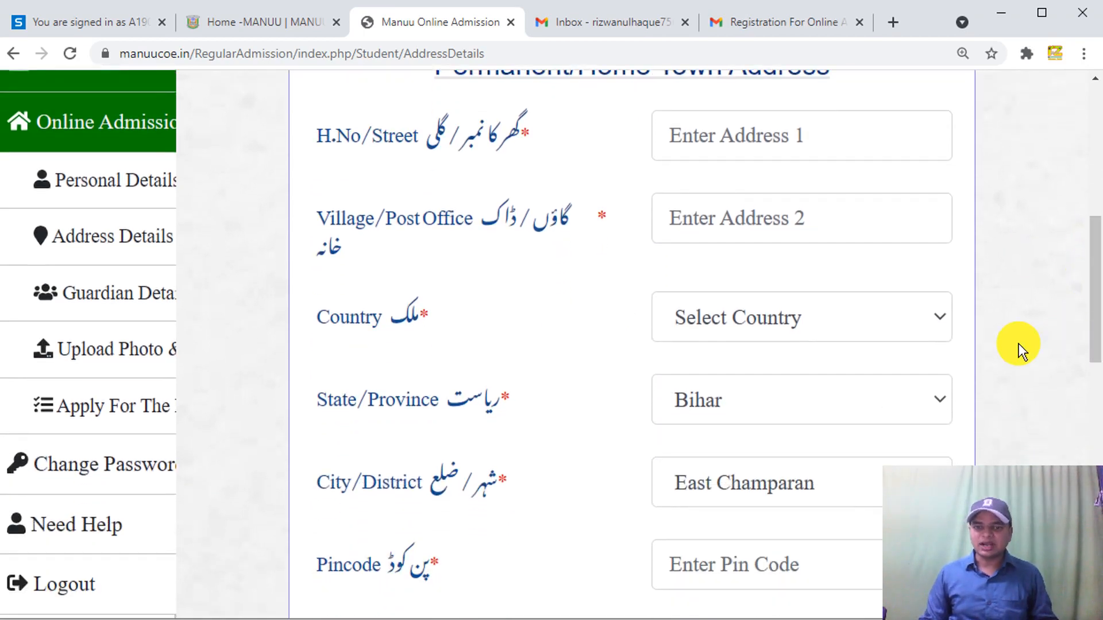
- Set the permanent address country to India, keeping East Champaran as City/District
{"action": "left_click", "coordinate": [919, 328]}
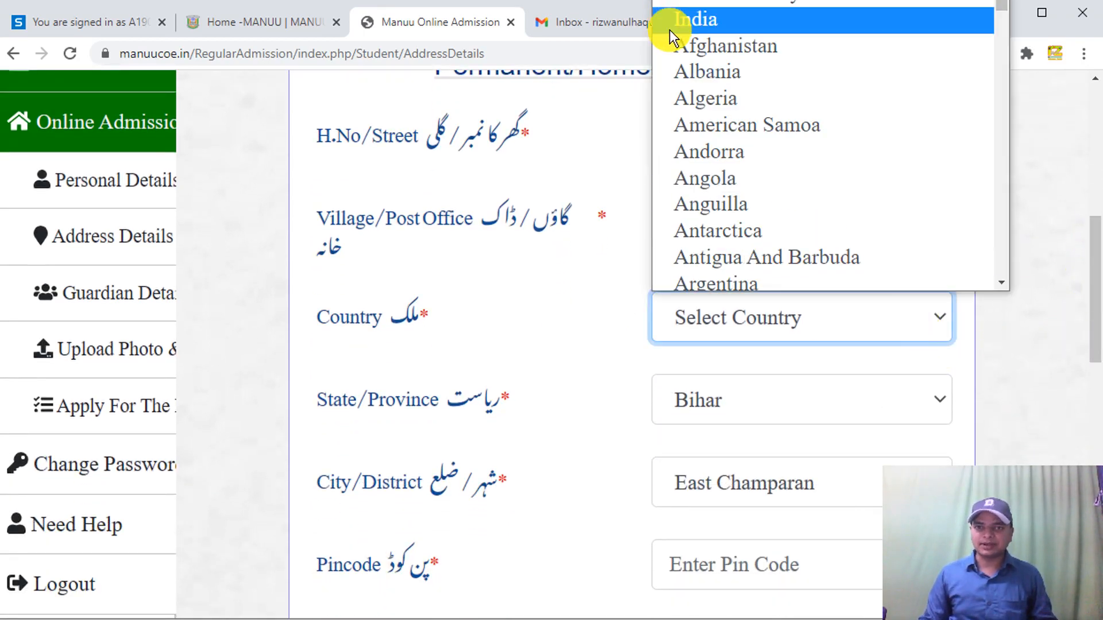
{"action": "left_click", "coordinate": [694, 26]}
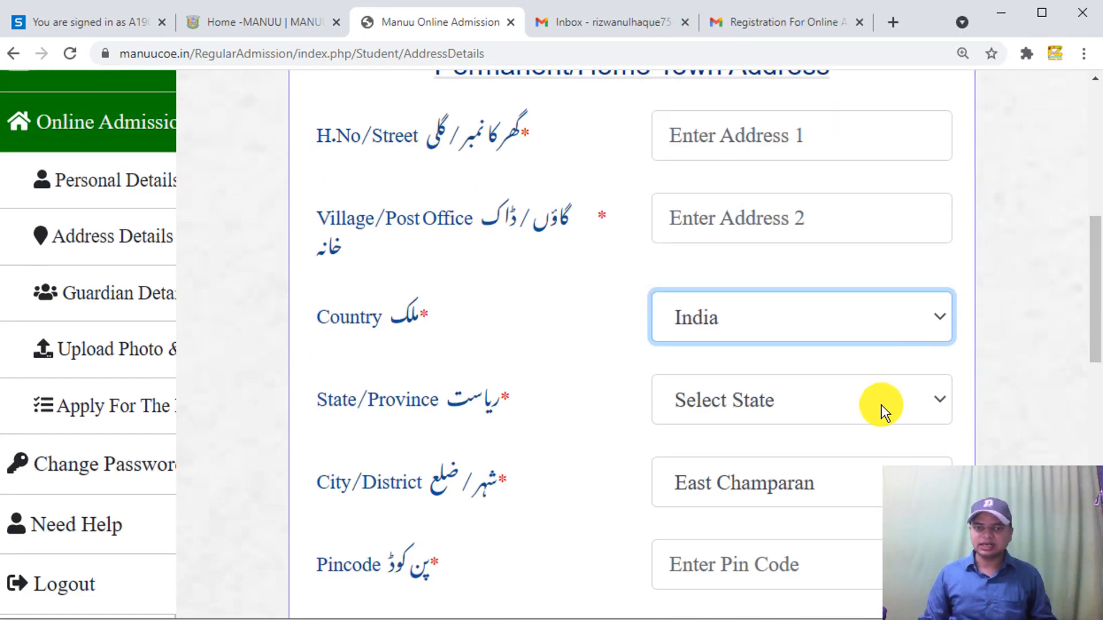
{"action": "left_click_drag", "start_coordinate": [1095, 320], "coordinate": [1094, 353]}
{"action": "left_click", "coordinate": [905, 380]}
{"action": "left_click", "coordinate": [905, 380]}
{"action": "left_click", "coordinate": [932, 377]}
{"action": "left_click", "coordinate": [996, 370]}
{"action": "left_click_drag", "start_coordinate": [1099, 343], "coordinate": [1091, 391]}
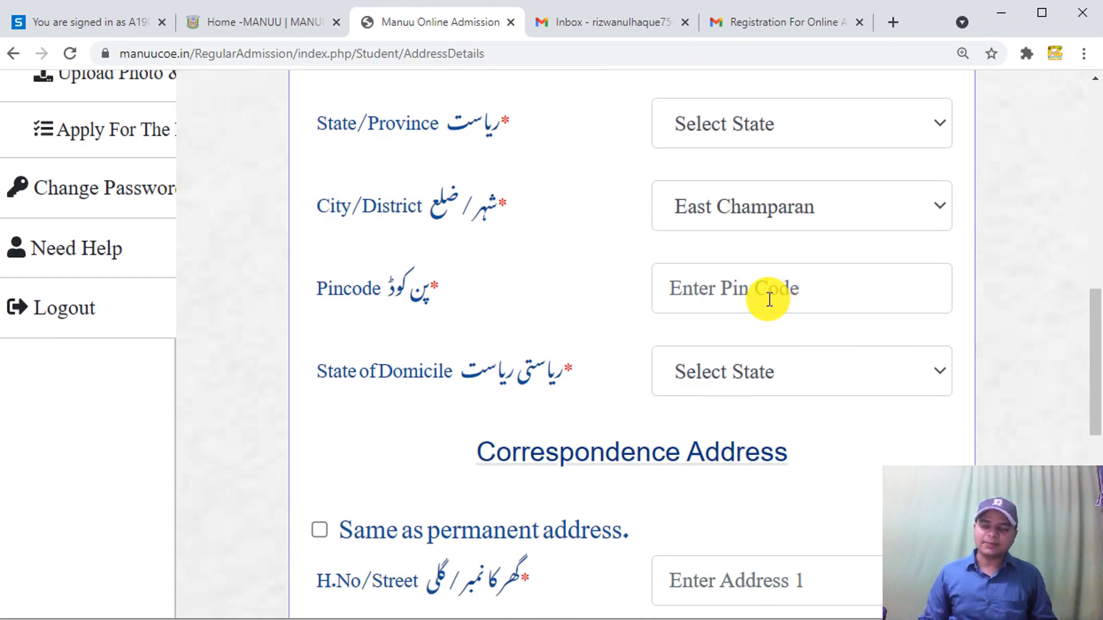
- Check the Correspondence Address (Bihar, East Champaran) and save the address details
{"action": "left_click_drag", "start_coordinate": [1091, 364], "coordinate": [1068, 388]}
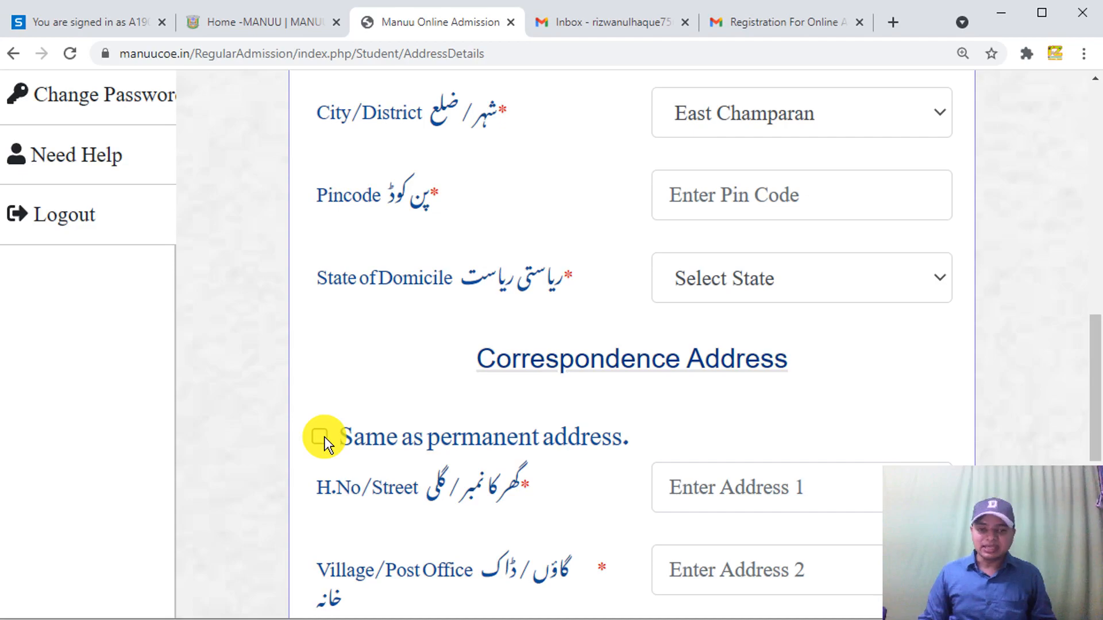
{"action": "left_click_drag", "start_coordinate": [1083, 431], "coordinate": [1095, 591]}
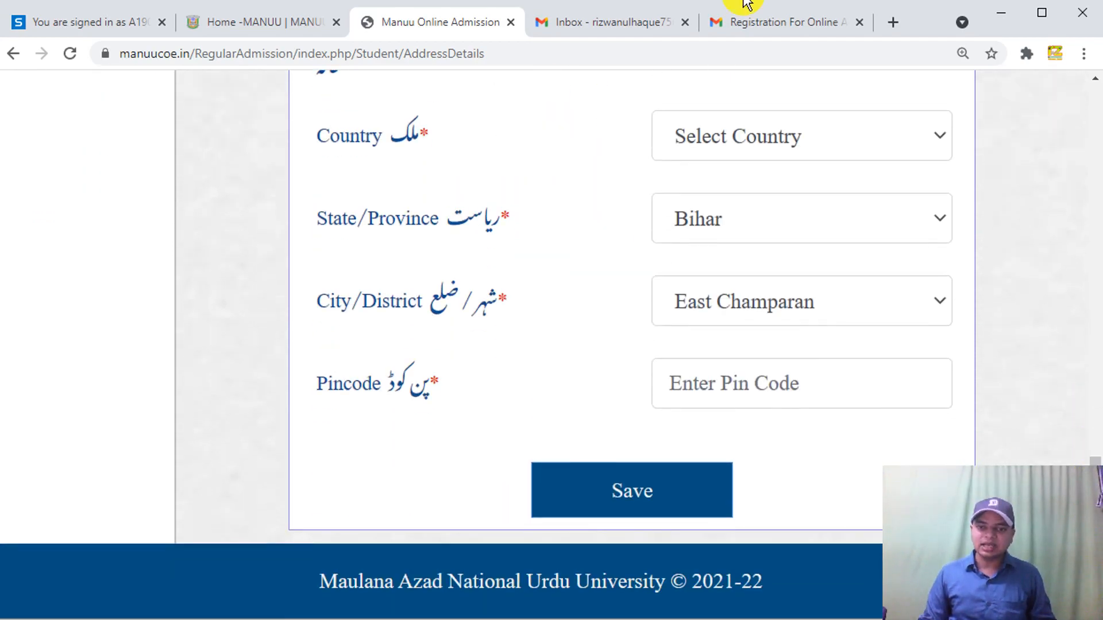
{"action": "left_click", "coordinate": [658, 505]}
- In Guardian Details, set father's occupation to Others and describe it as Farmer
{"action": "left_click", "coordinate": [470, 435]}
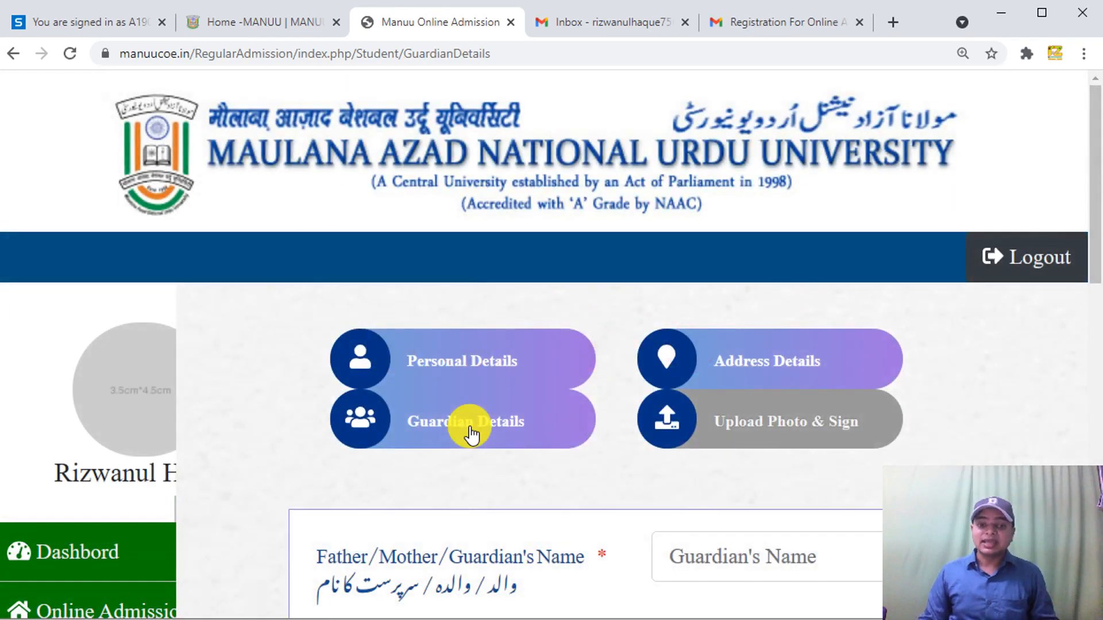
{"action": "left_click_drag", "start_coordinate": [1093, 197], "coordinate": [1091, 282]}
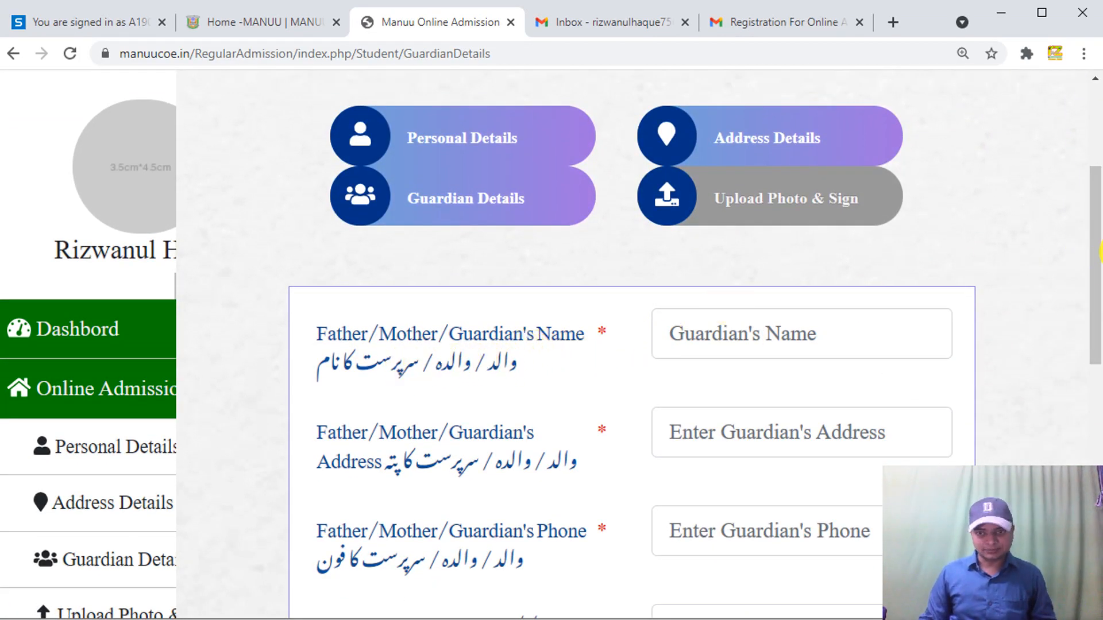
{"action": "left_click_drag", "start_coordinate": [1093, 275], "coordinate": [1094, 328]}
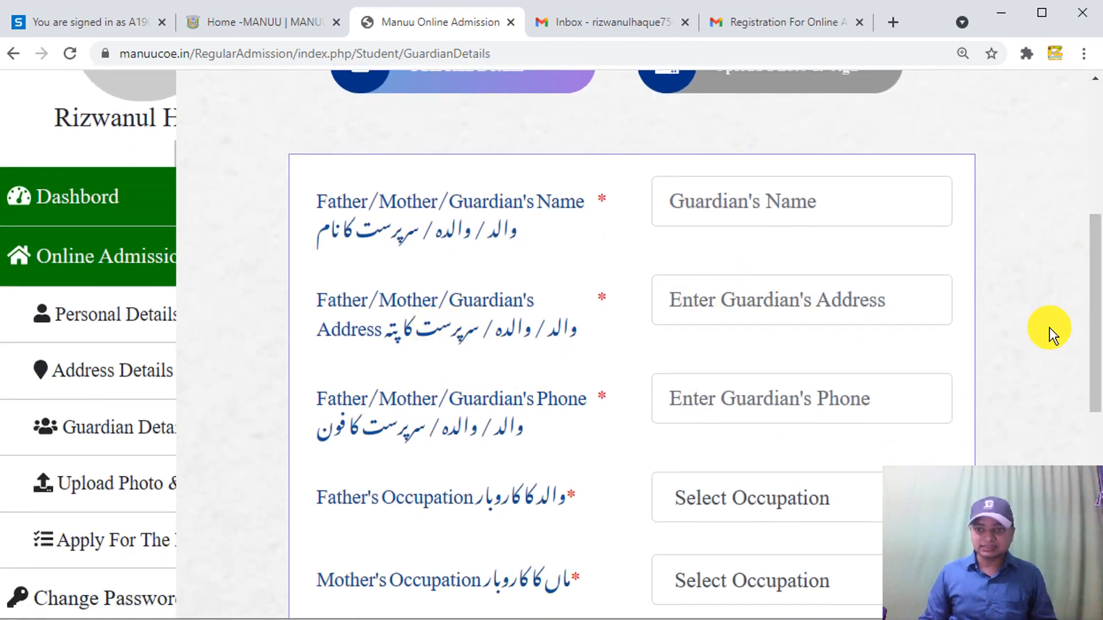
{"action": "left_click_drag", "start_coordinate": [1097, 345], "coordinate": [1093, 379]}
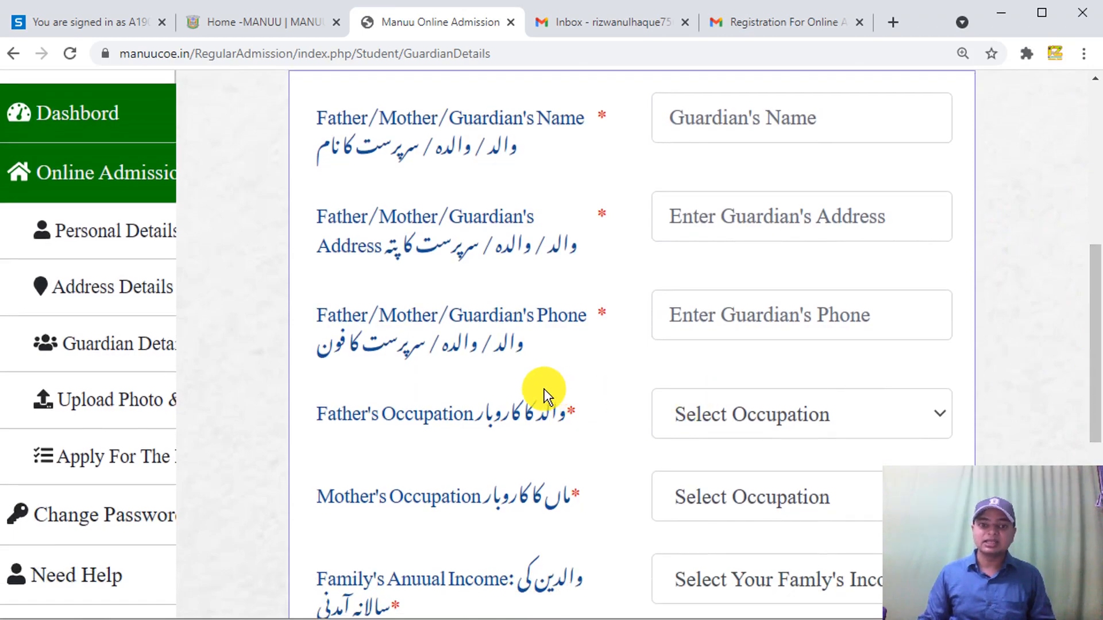
{"action": "left_click", "coordinate": [711, 318]}
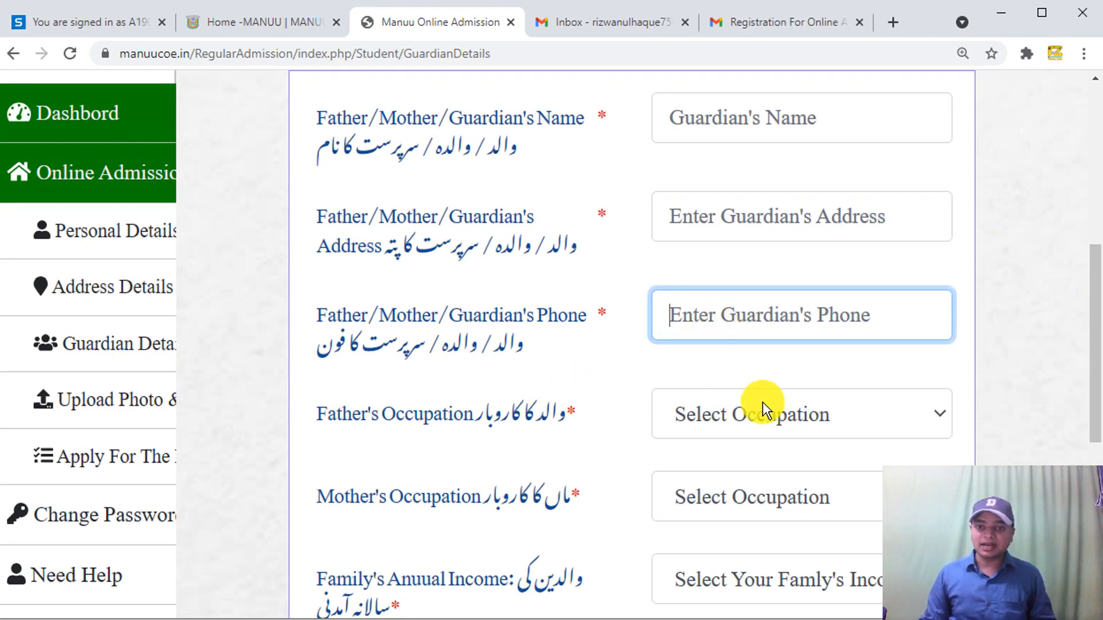
{"action": "left_click", "coordinate": [712, 414]}
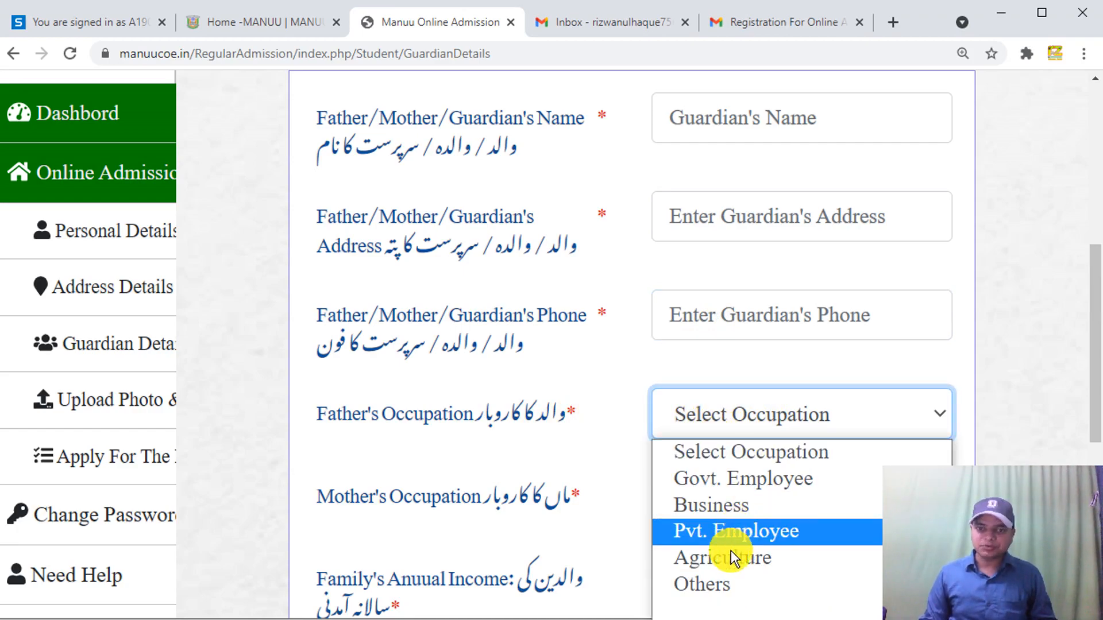
{"action": "left_click", "coordinate": [723, 583]}
{"action": "left_click", "coordinate": [732, 481]}
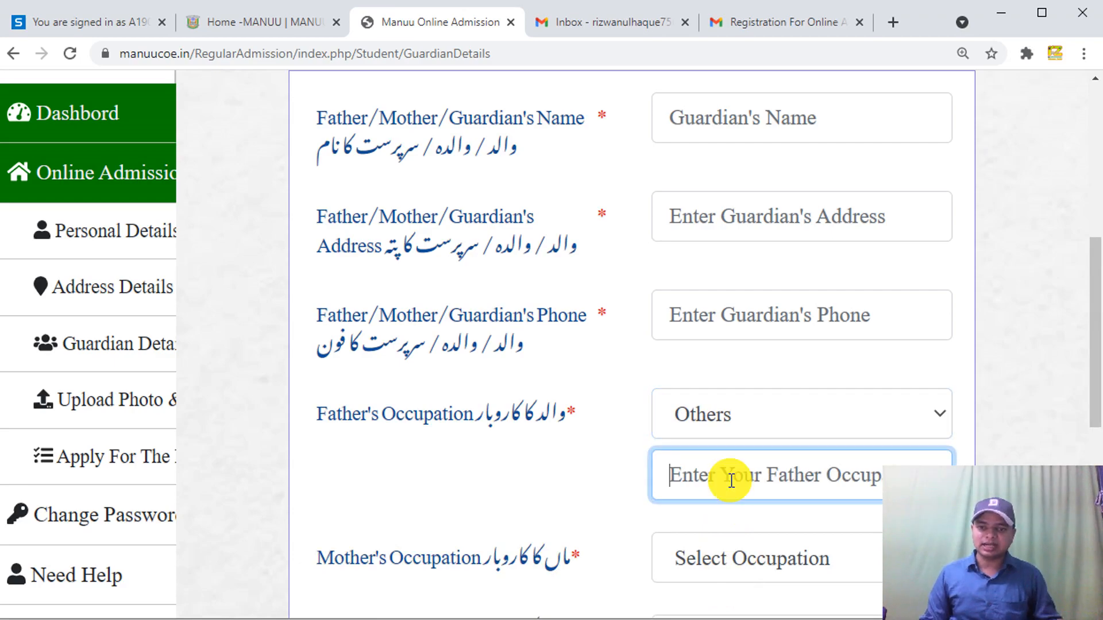
{"action": "type", "text": "Fa"}
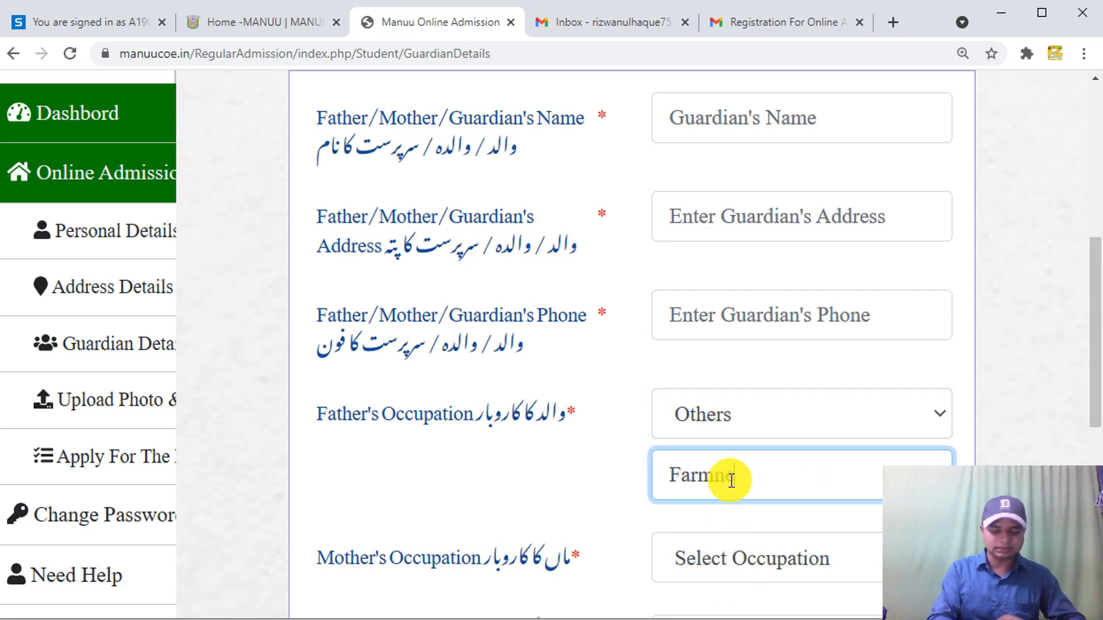
{"action": "type", "text": "rmner"}
{"action": "key", "text": "BackSpace"}
{"action": "key", "text": "BackSpace"}
{"action": "key", "text": "BackSpace"}
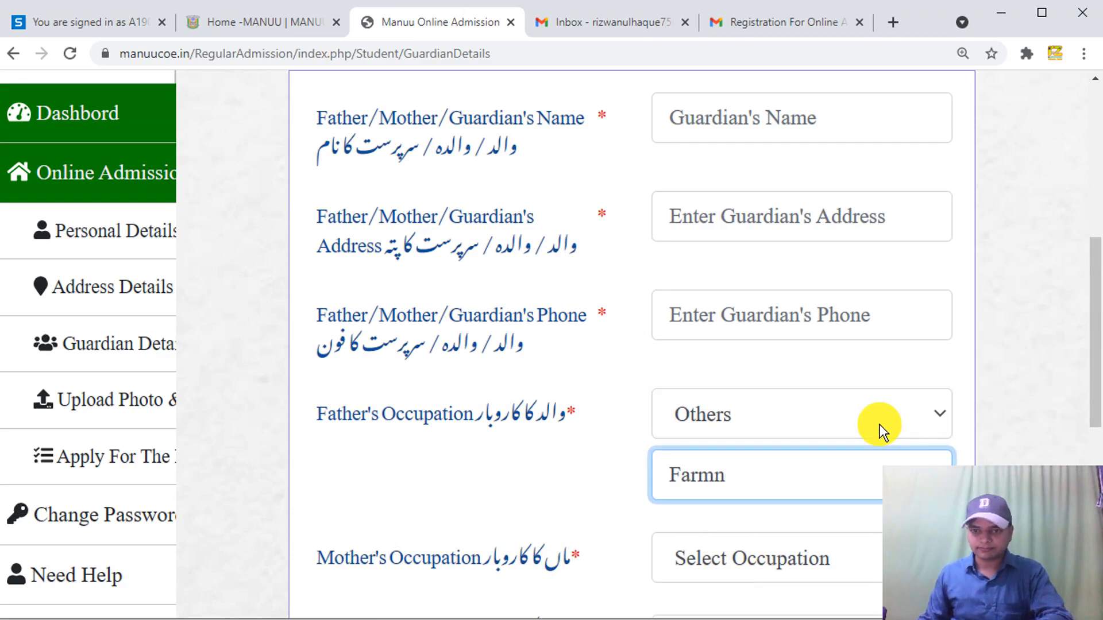
{"action": "type", "text": "er"}
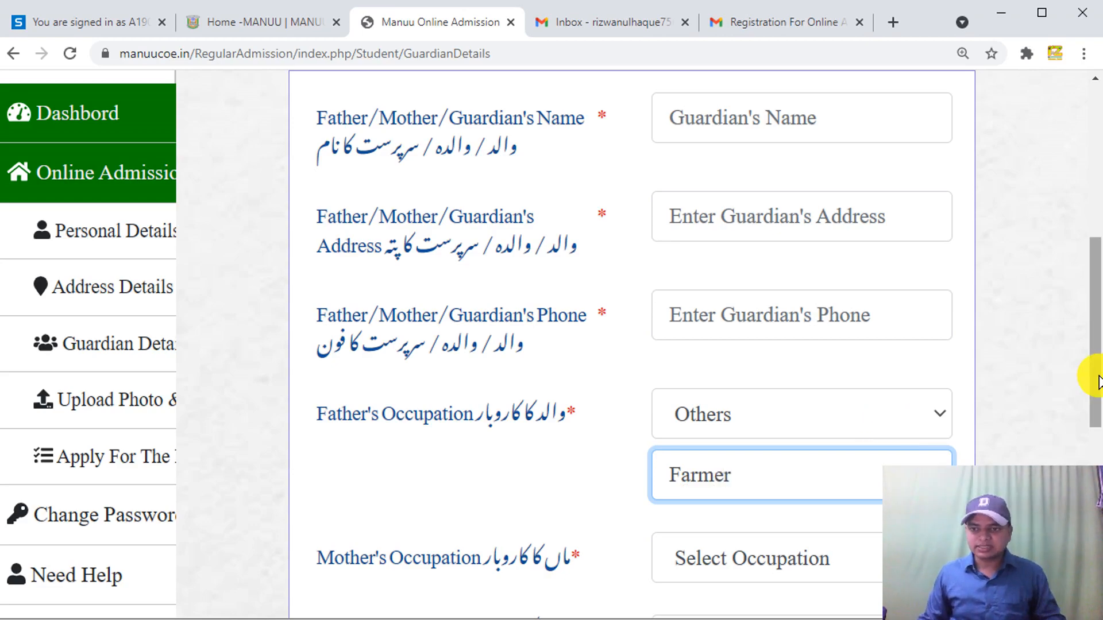
- Set mother's occupation to House Wife and family income to 1,00,001 - 2,00,000
{"action": "scroll", "coordinate": [1097, 408], "scroll_direction": "down", "scroll_amount": 1}
{"action": "scroll", "coordinate": [1094, 408], "scroll_direction": "down", "scroll_amount": 4}
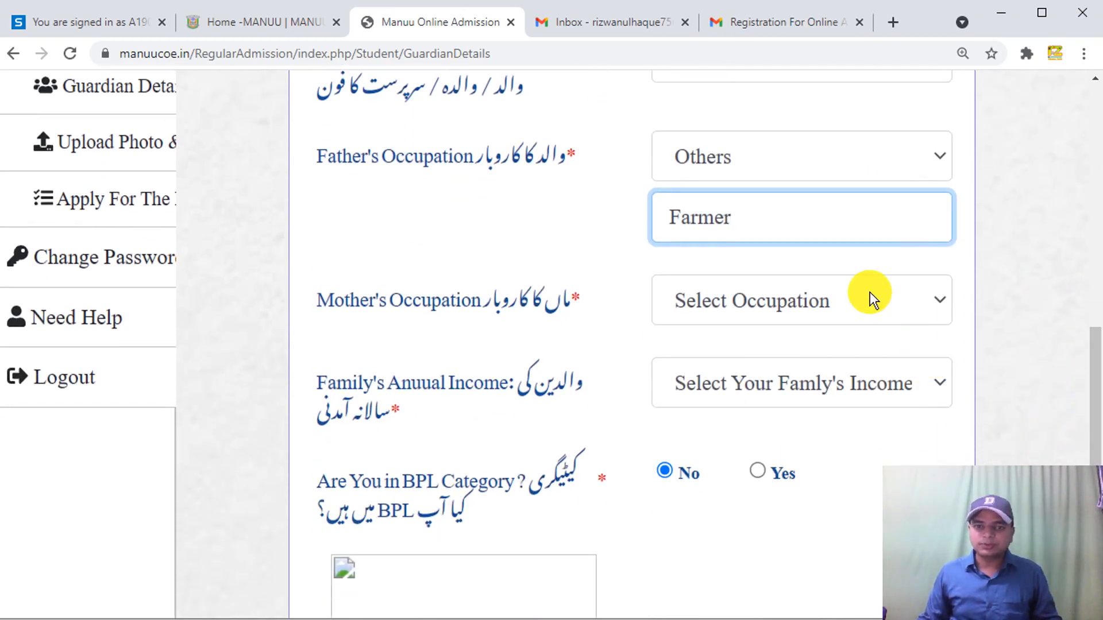
{"action": "left_click", "coordinate": [869, 294]}
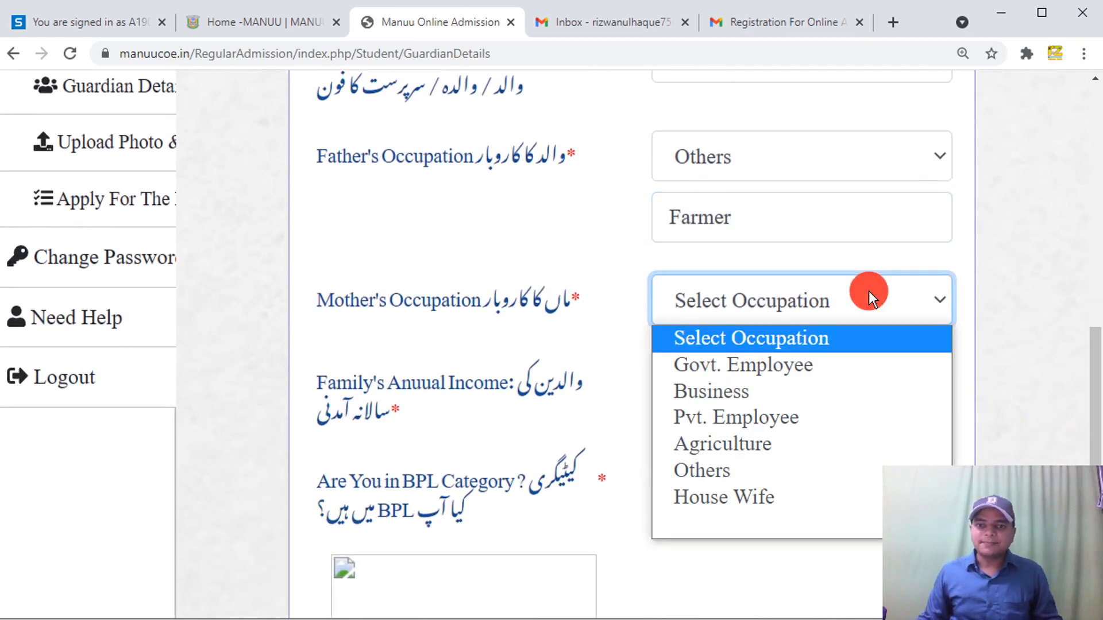
{"action": "left_click", "coordinate": [764, 495]}
{"action": "scroll", "coordinate": [1094, 391], "scroll_direction": "down", "scroll_amount": 1}
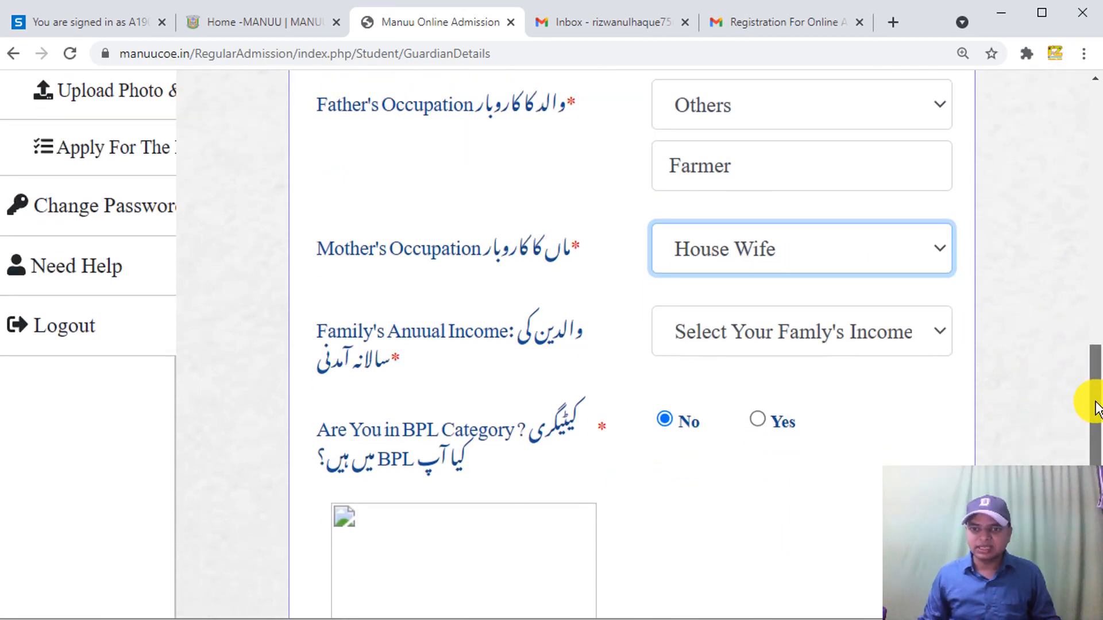
{"action": "left_click", "coordinate": [855, 333]}
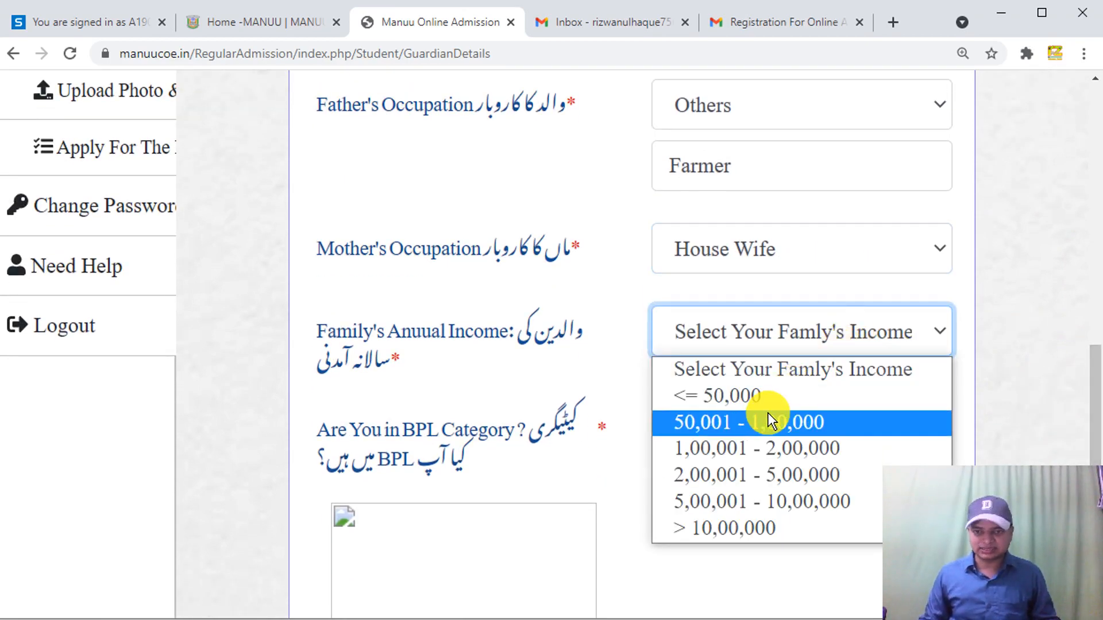
{"action": "left_click", "coordinate": [747, 447]}
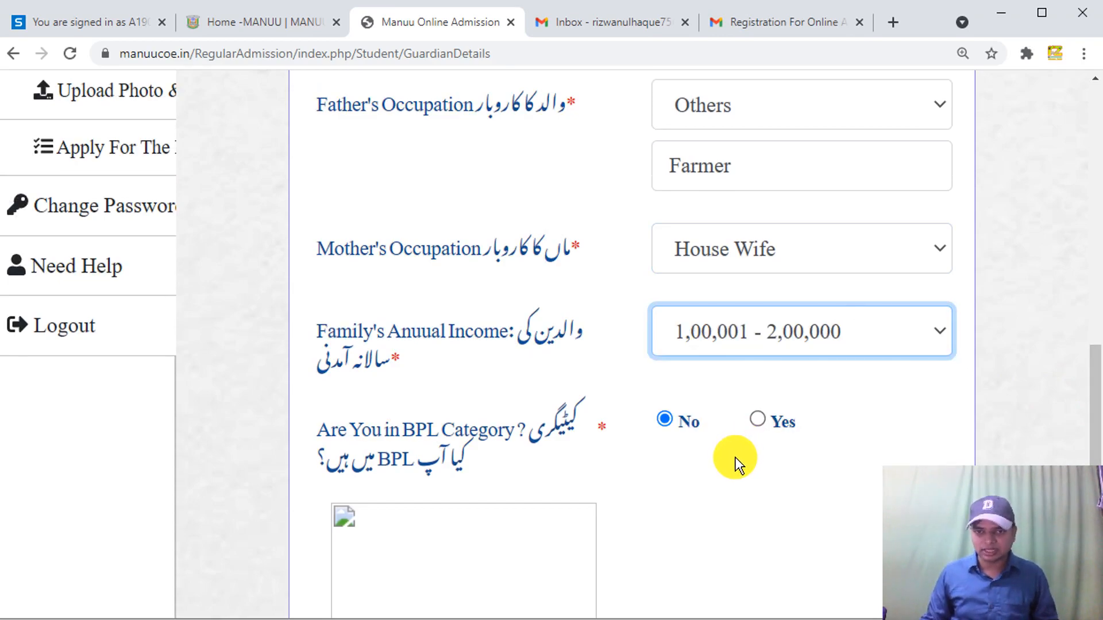
{"action": "left_click_drag", "start_coordinate": [1095, 418], "coordinate": [1094, 465]}
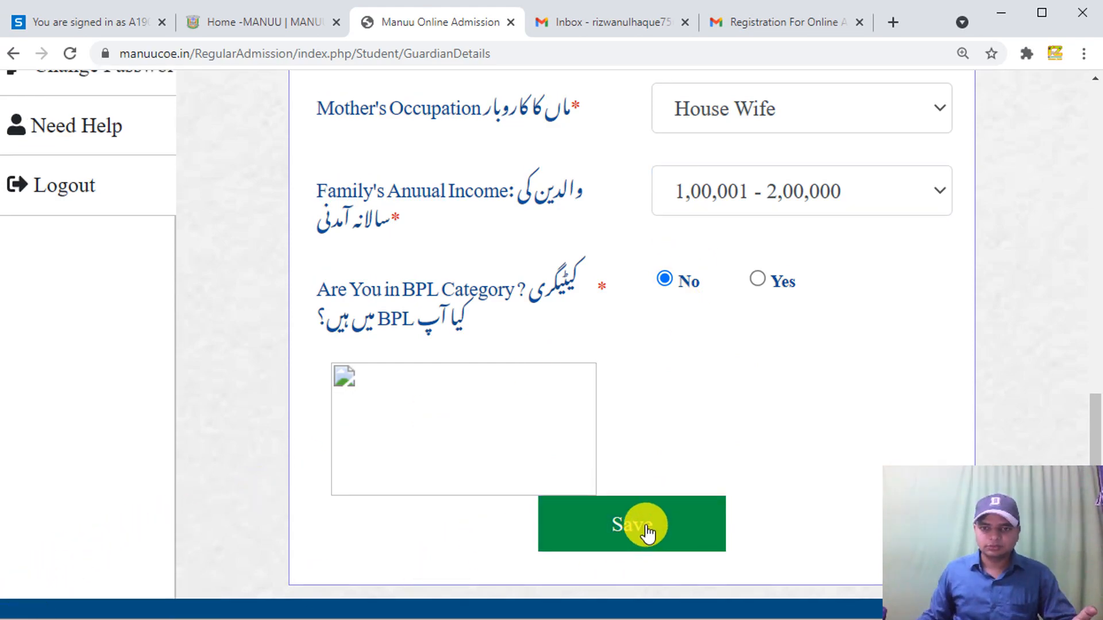
- Save the guardian details and dismiss the Record Saved Successfully popup
{"action": "left_click", "coordinate": [645, 525]}
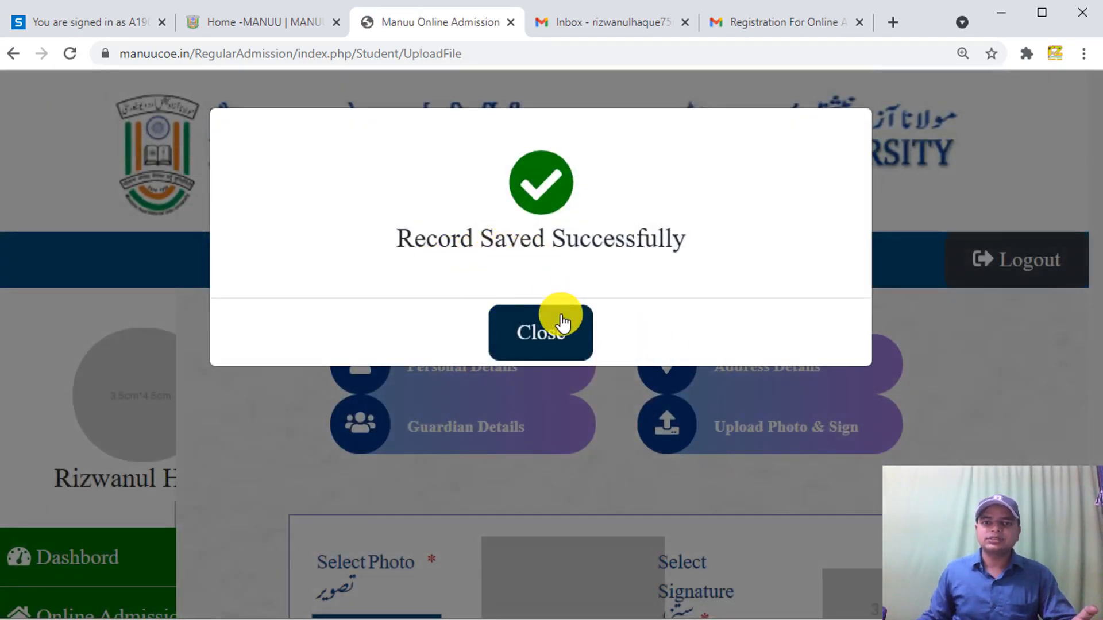
{"action": "left_click", "coordinate": [555, 336]}
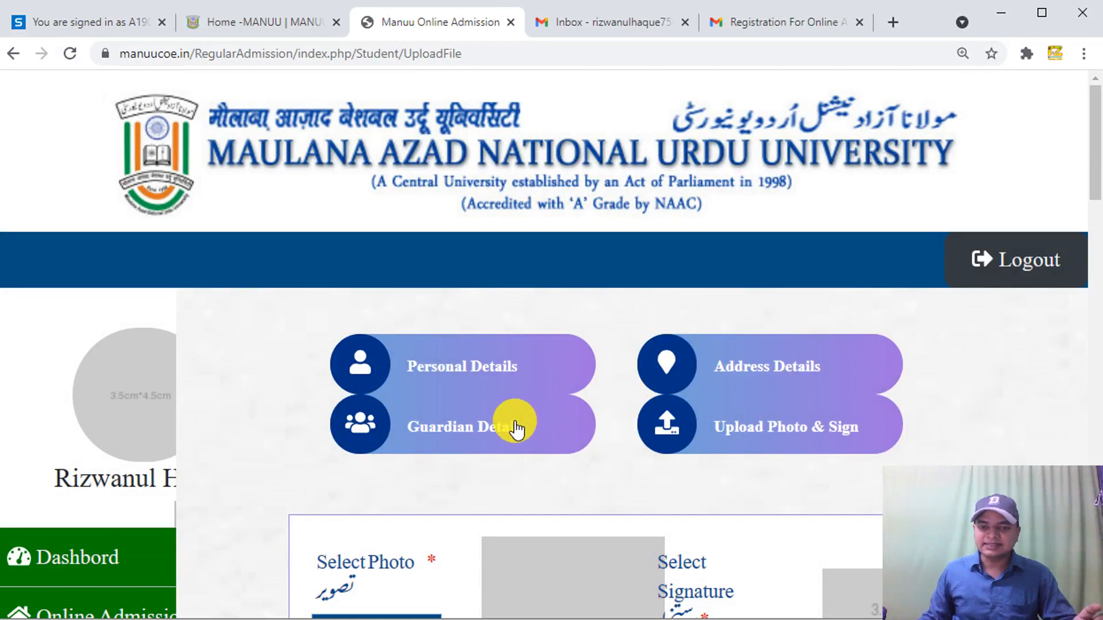
{"action": "scroll", "coordinate": [695, 425], "scroll_direction": "down", "scroll_amount": 5}
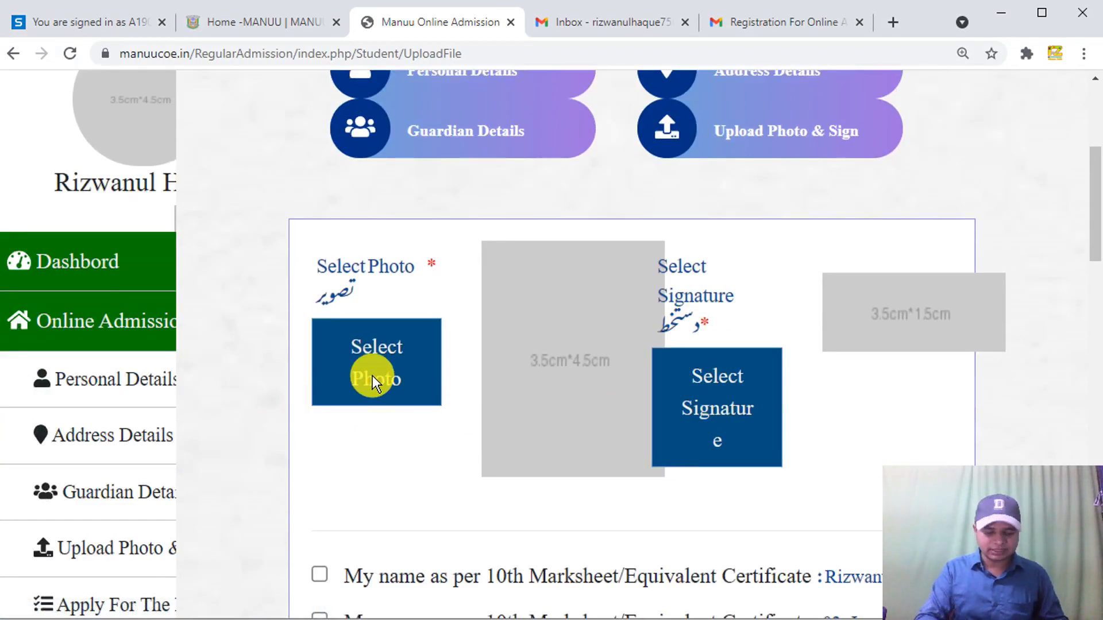
- Zoom the browser out to 80% to view the Upload Photo & Sign page
{"action": "key", "text": "ctrl+minus"}
{"action": "key", "text": "ctrl+minus"}
{"action": "key", "text": "ctrl+minus"}
{"action": "key", "text": "ctrl+minus"}
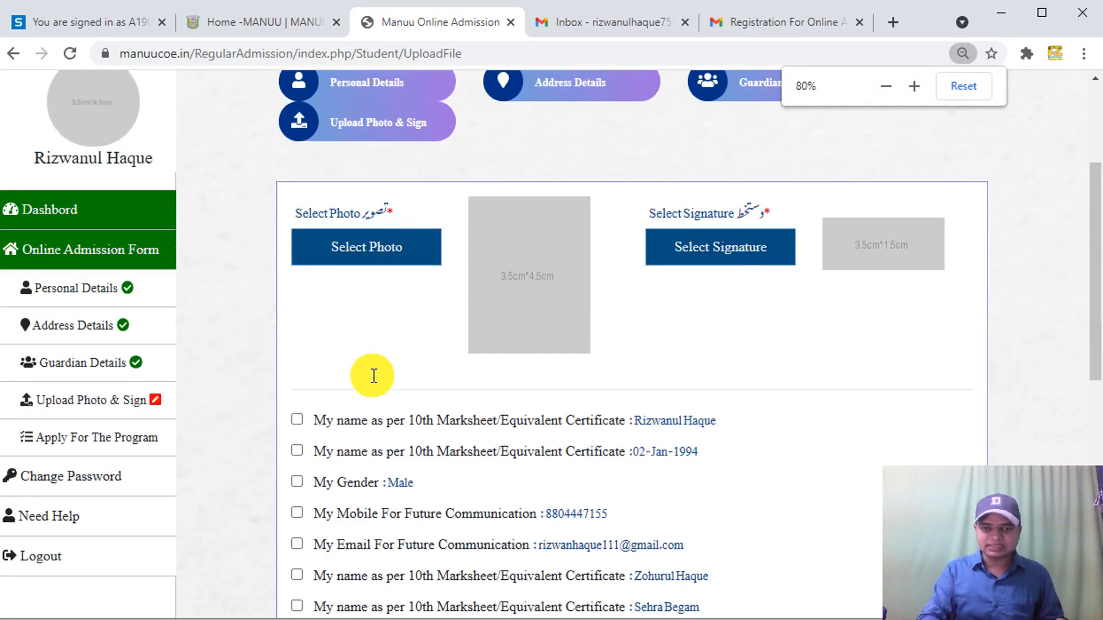
{"action": "key", "text": "ctrl+minus"}
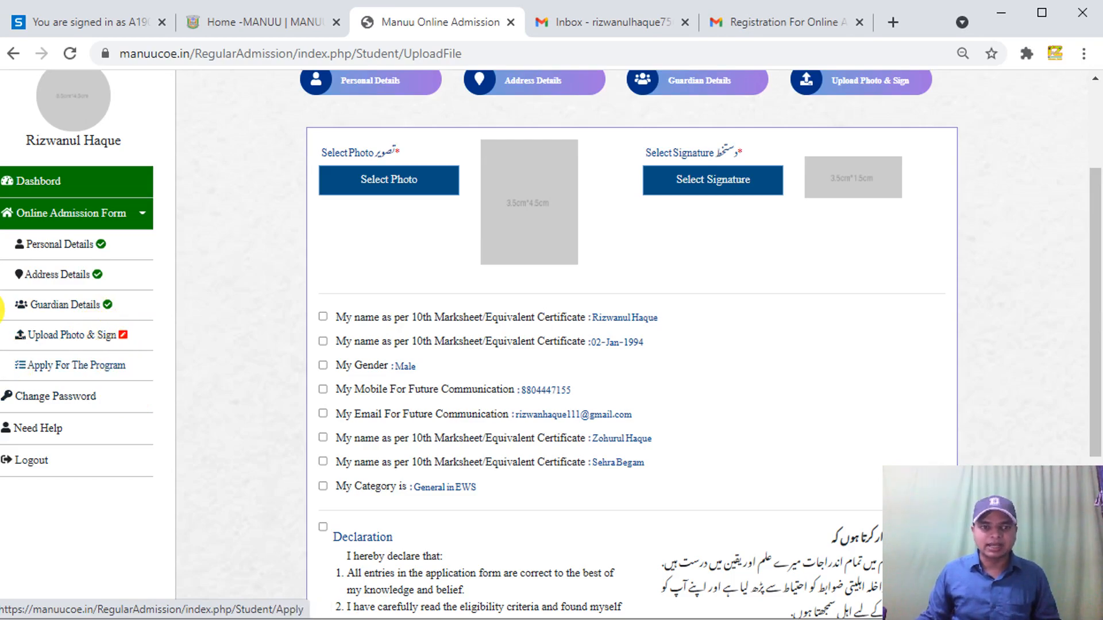
{"action": "left_click_drag", "start_coordinate": [1094, 345], "coordinate": [1096, 280]}
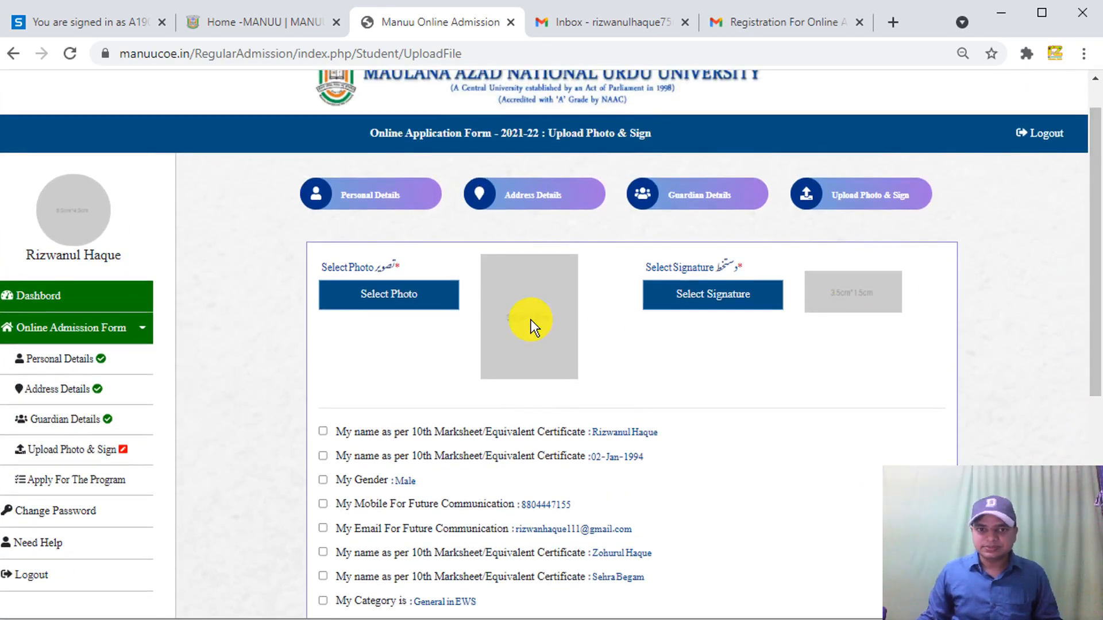
- Cancel the first file chooser and zoom the upload page back to 110%
{"action": "left_click", "coordinate": [411, 295]}
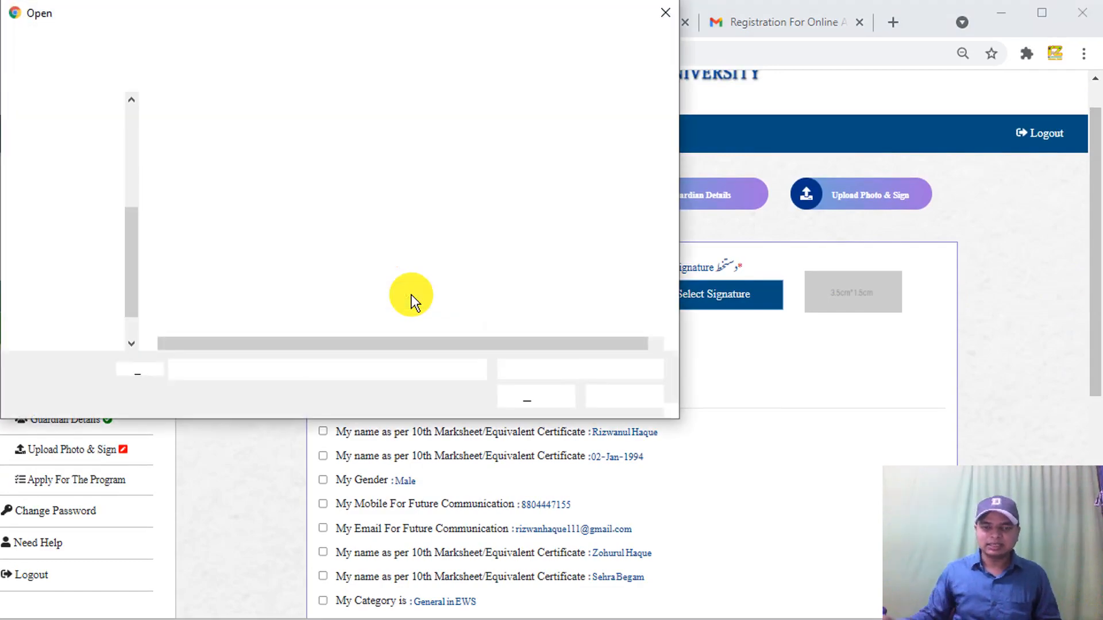
{"action": "scroll", "coordinate": [127, 274], "scroll_direction": "down", "scroll_amount": 3}
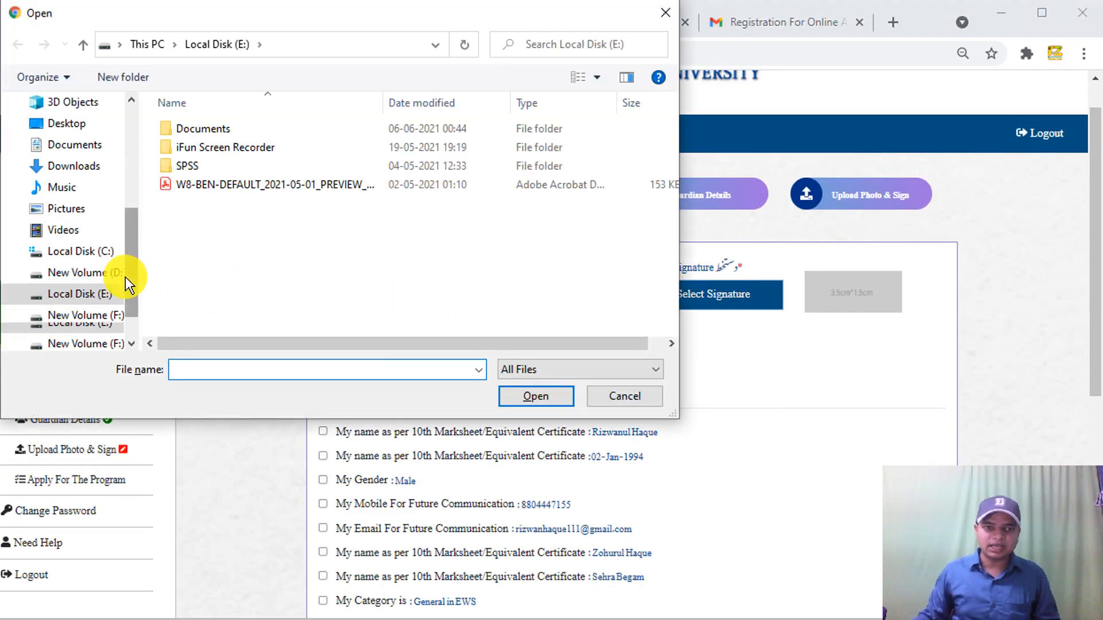
{"action": "left_click", "coordinate": [665, 13]}
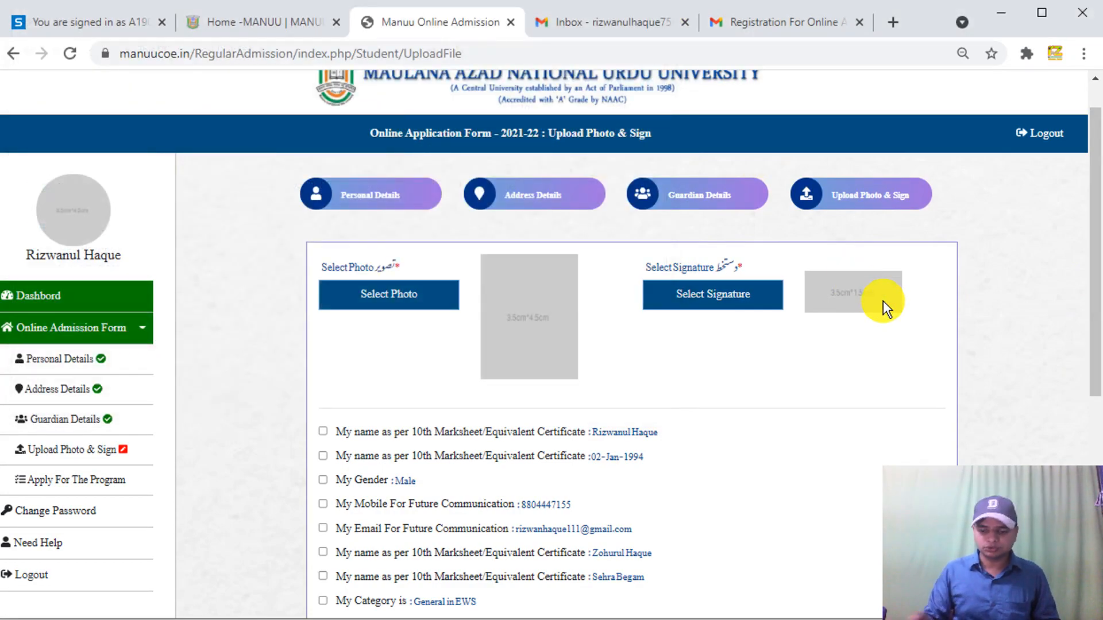
{"action": "key", "text": "ctrl+plus"}
{"action": "key", "text": "ctrl+plus"}
{"action": "key", "text": "ctrl+plus"}
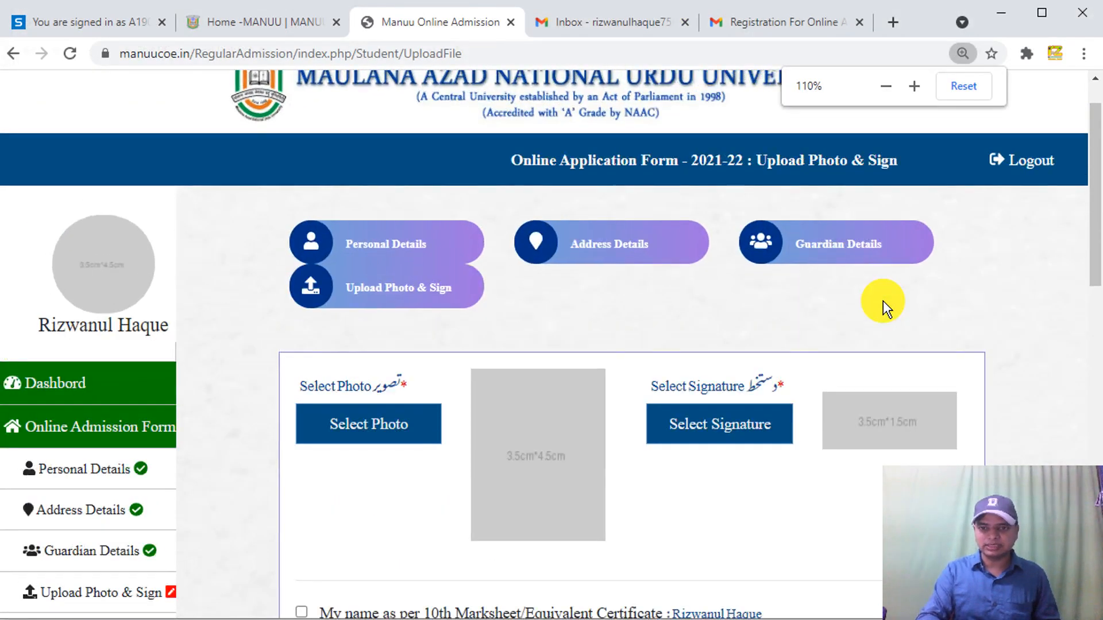
{"action": "left_click_drag", "start_coordinate": [1090, 222], "coordinate": [1090, 256]}
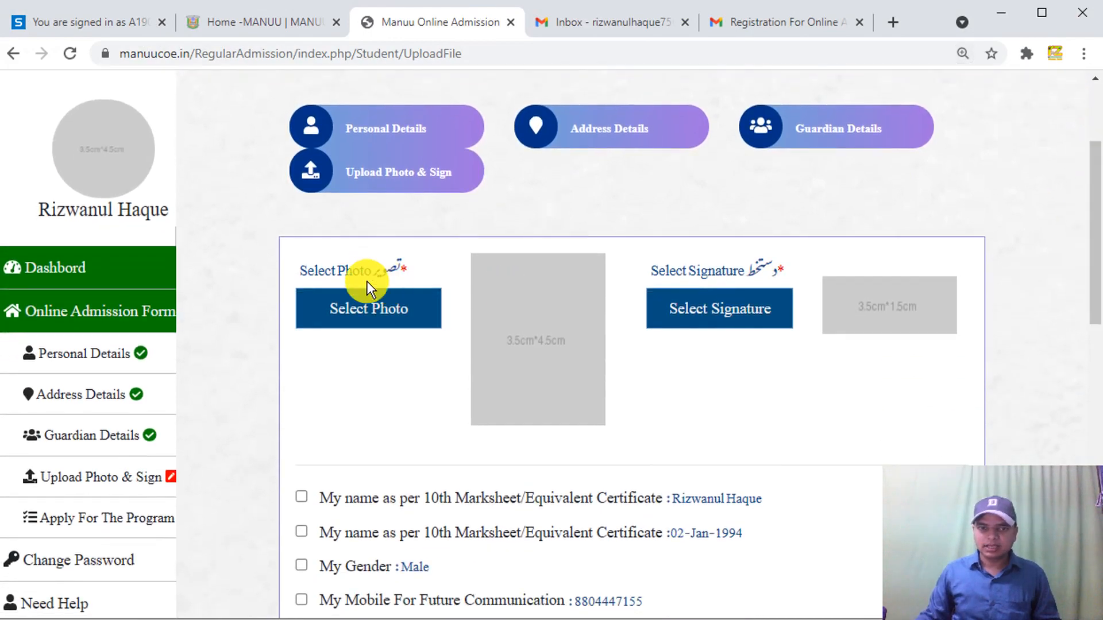
- Upload the applicant's photo from the Desktop, then open the signature file chooser
{"action": "left_click", "coordinate": [359, 302]}
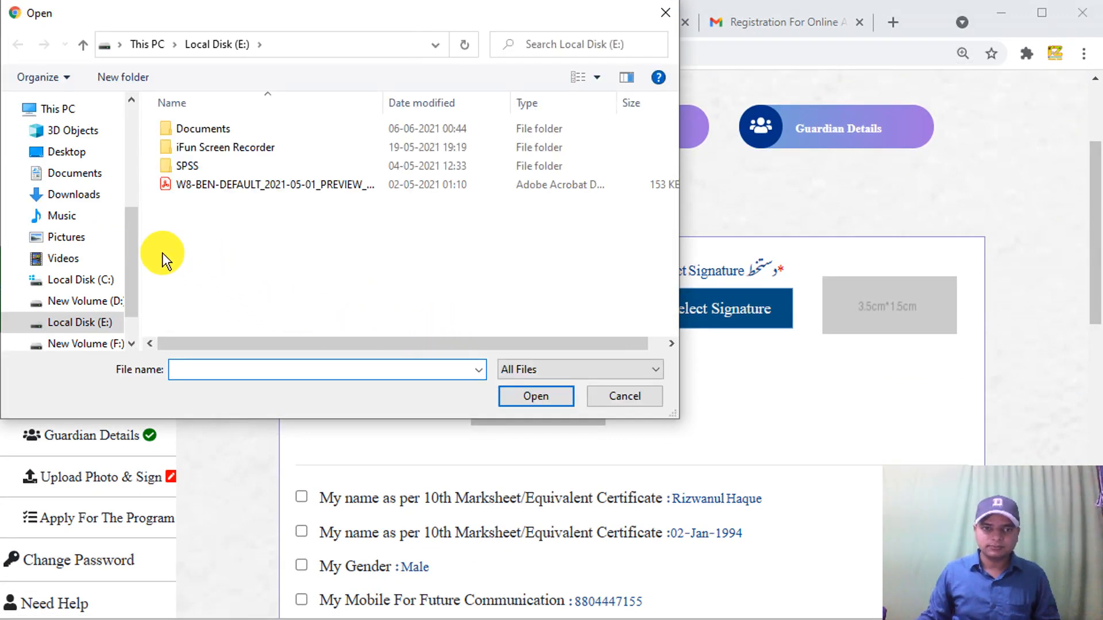
{"action": "left_click", "coordinate": [75, 153]}
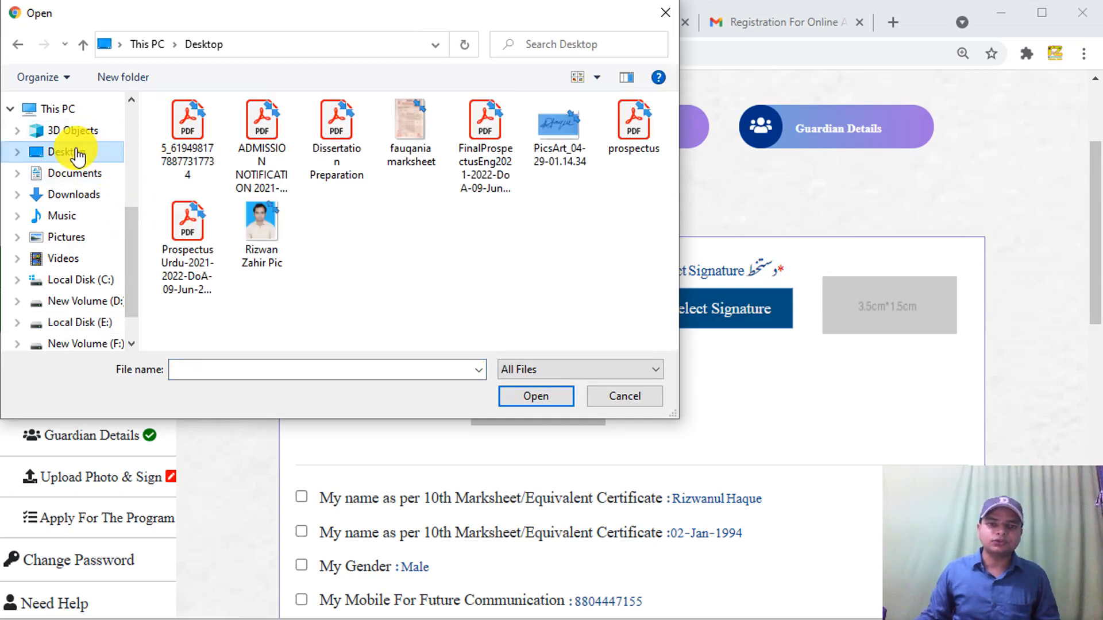
{"action": "left_click", "coordinate": [264, 224]}
{"action": "left_click", "coordinate": [546, 388]}
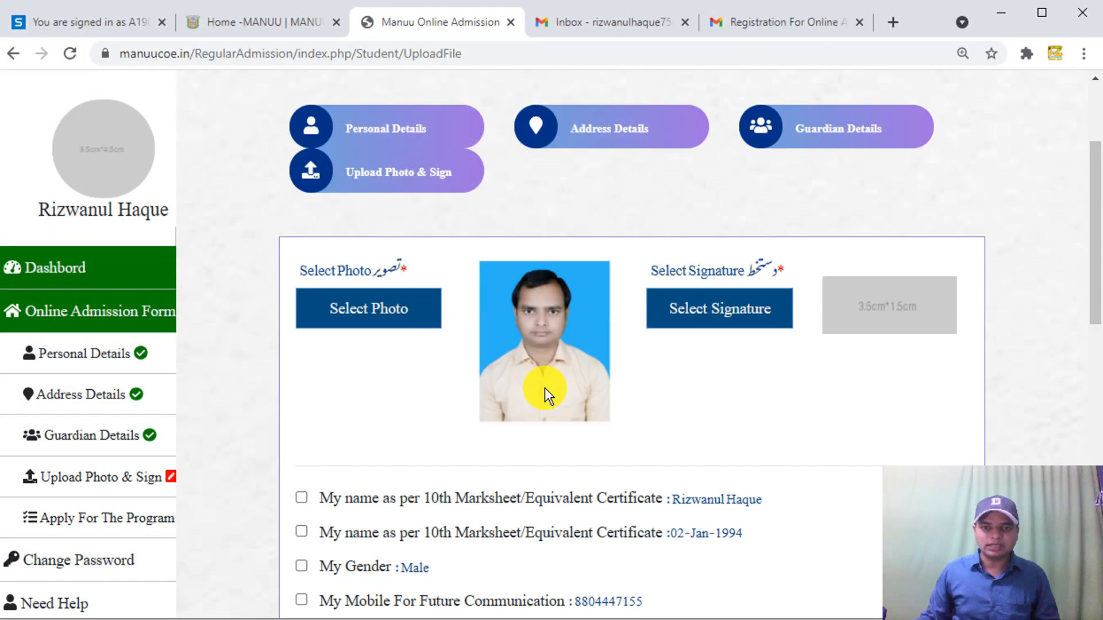
{"action": "left_click", "coordinate": [772, 311]}
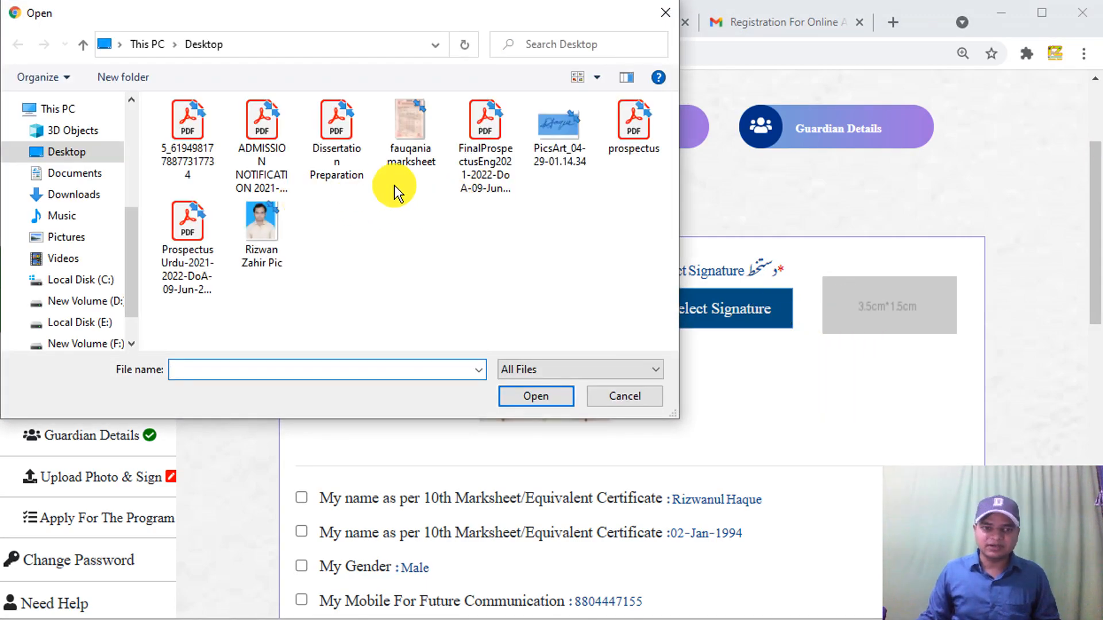
- Try the PicsArt signature file, see it rejected as 56 KB over the 50 KB limit, and close the error
{"action": "left_click", "coordinate": [560, 131]}
{"action": "left_click", "coordinate": [519, 398]}
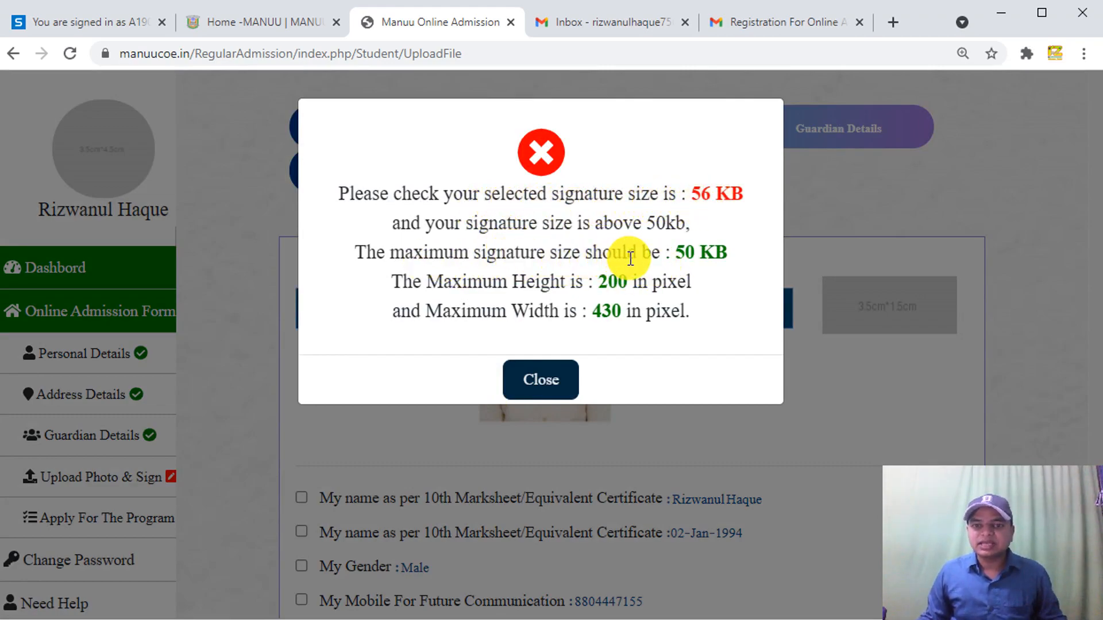
{"action": "left_click_drag", "start_coordinate": [675, 252], "coordinate": [711, 252]}
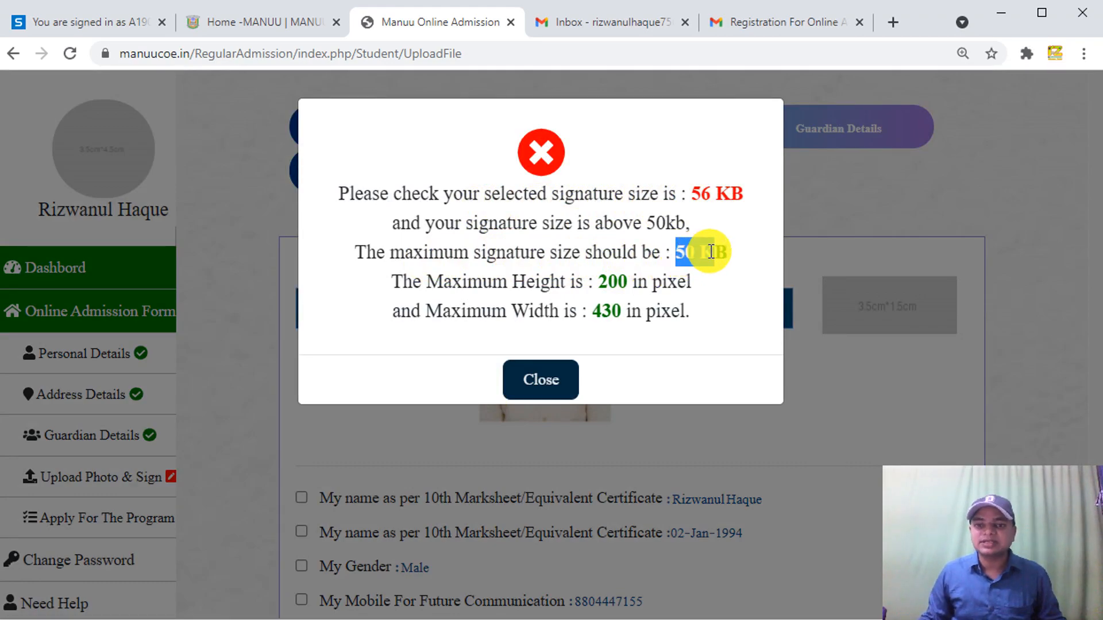
{"action": "left_click", "coordinate": [696, 260]}
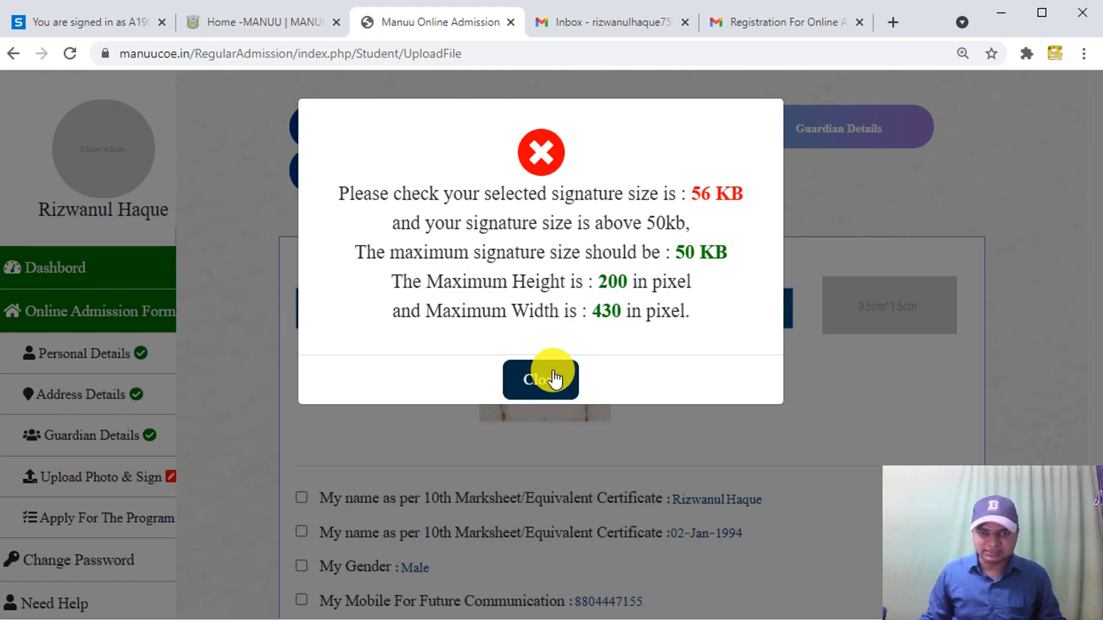
{"action": "left_click", "coordinate": [553, 373]}
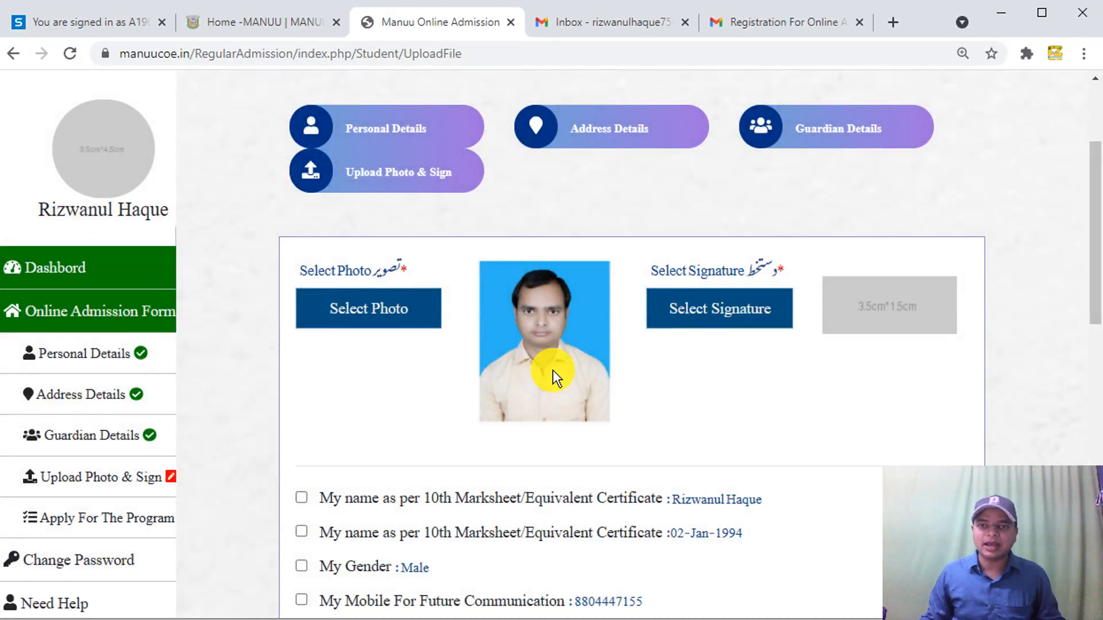
- Search 'pic resize' in a new tab and open the PicResize site
{"action": "left_click", "coordinate": [894, 21]}
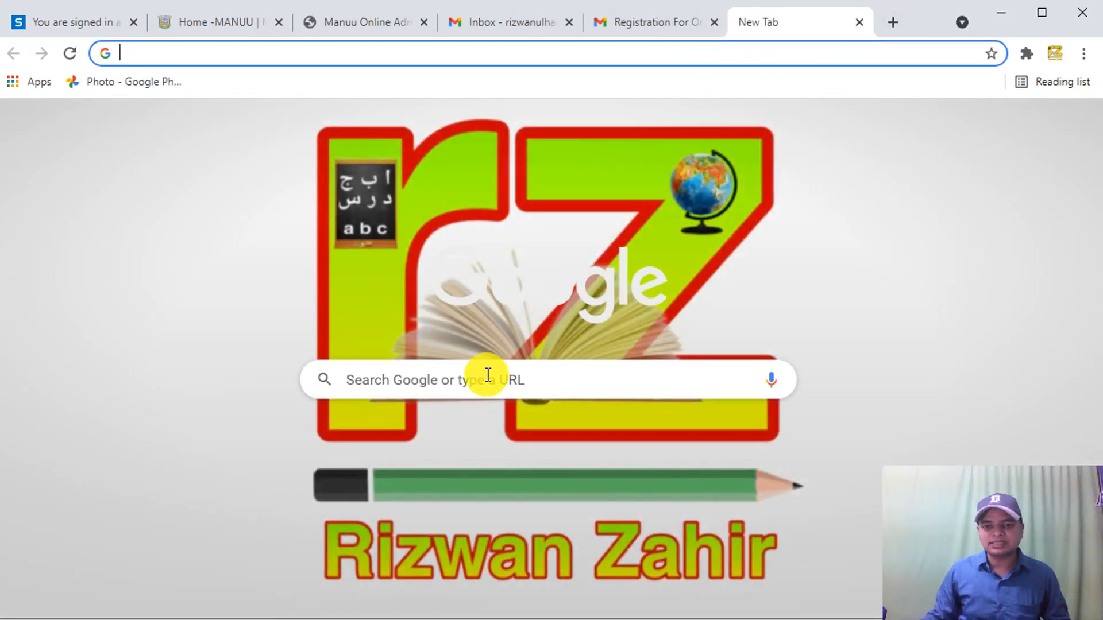
{"action": "left_click", "coordinate": [488, 375]}
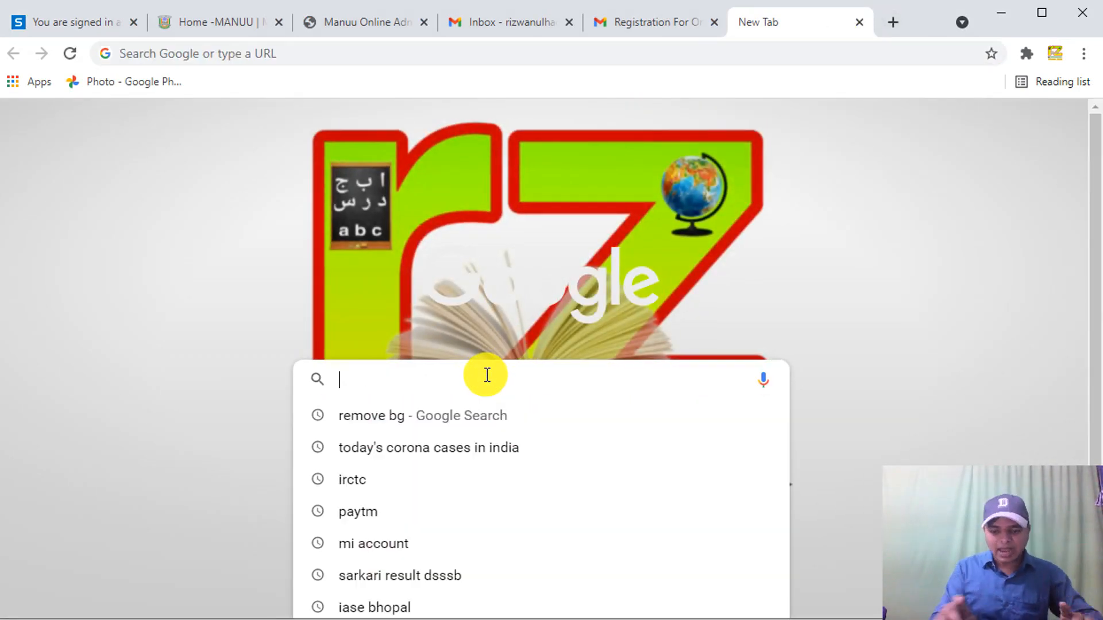
{"action": "type", "text": "pic"}
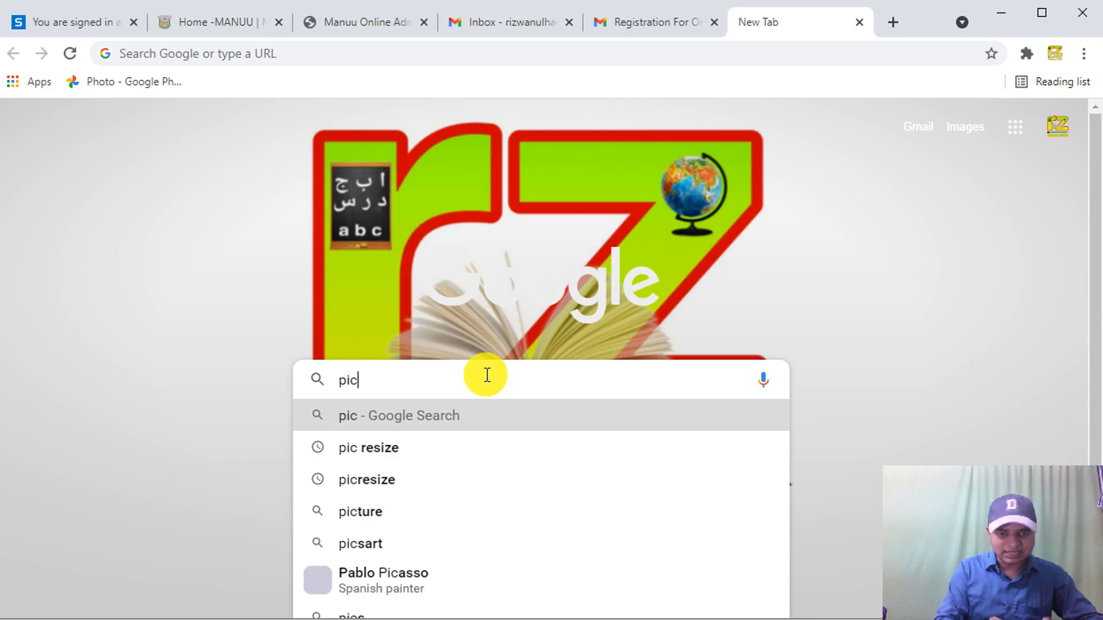
{"action": "left_click", "coordinate": [372, 449]}
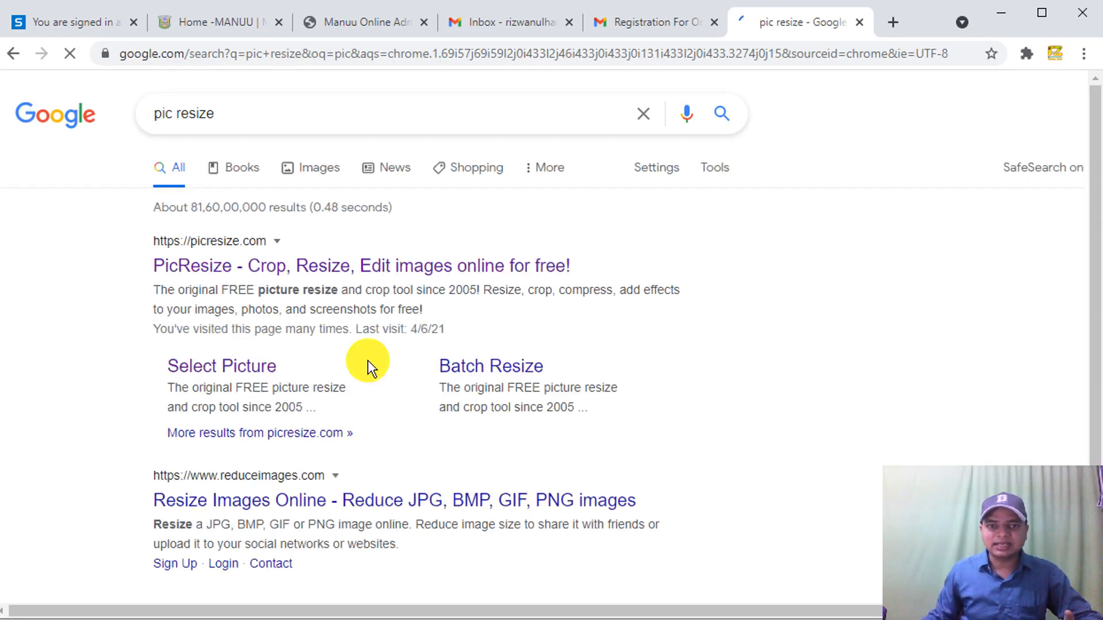
{"action": "left_click", "coordinate": [206, 264]}
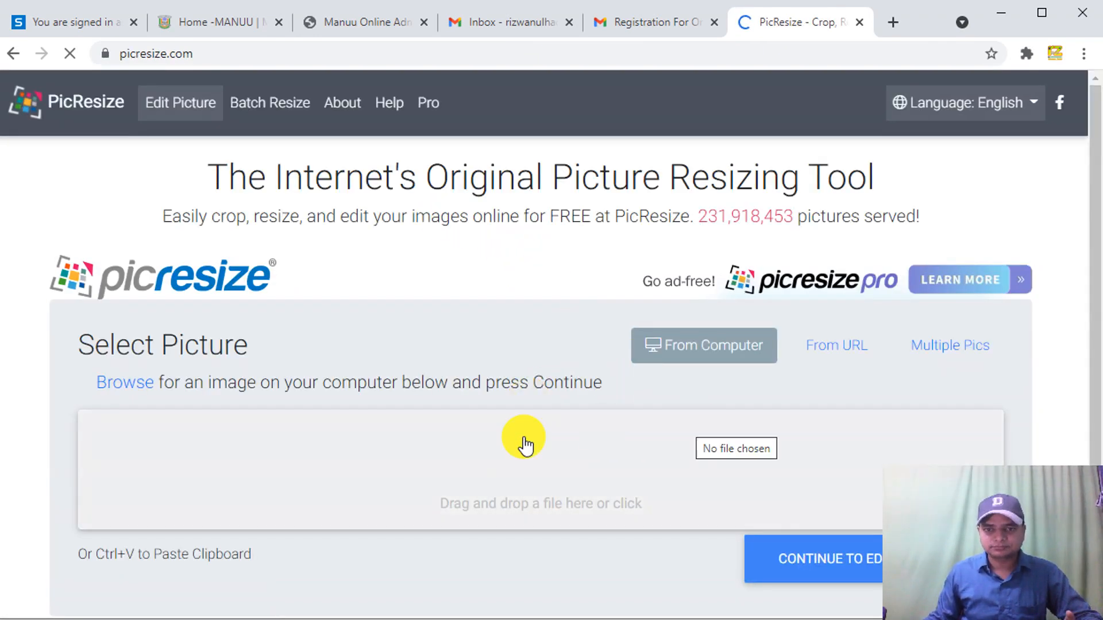
- Upload the PicsArt signature image to PicResize and continue to the crop and resize editor
{"action": "scroll", "coordinate": [641, 470], "scroll_direction": "down", "scroll_amount": 1}
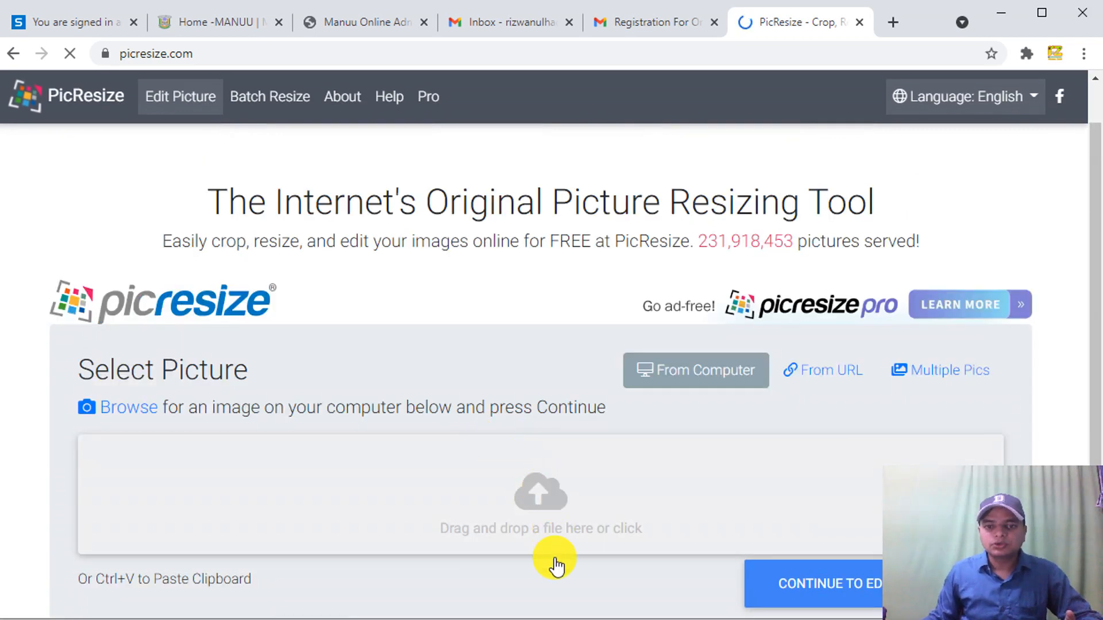
{"action": "left_click", "coordinate": [526, 545]}
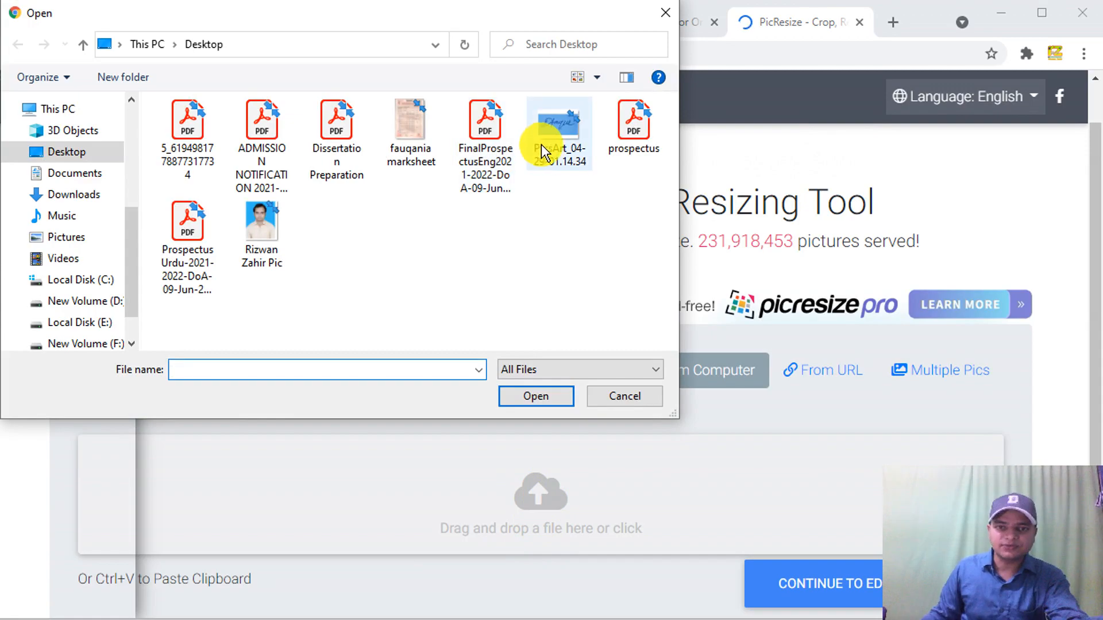
{"action": "left_click", "coordinate": [550, 149]}
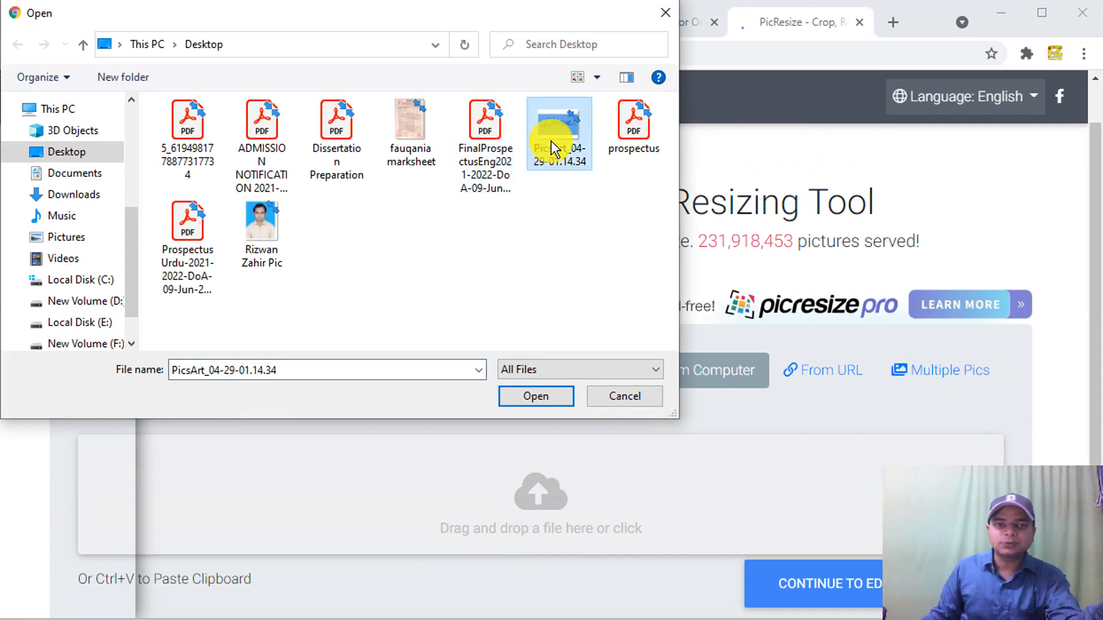
{"action": "left_click", "coordinate": [534, 398]}
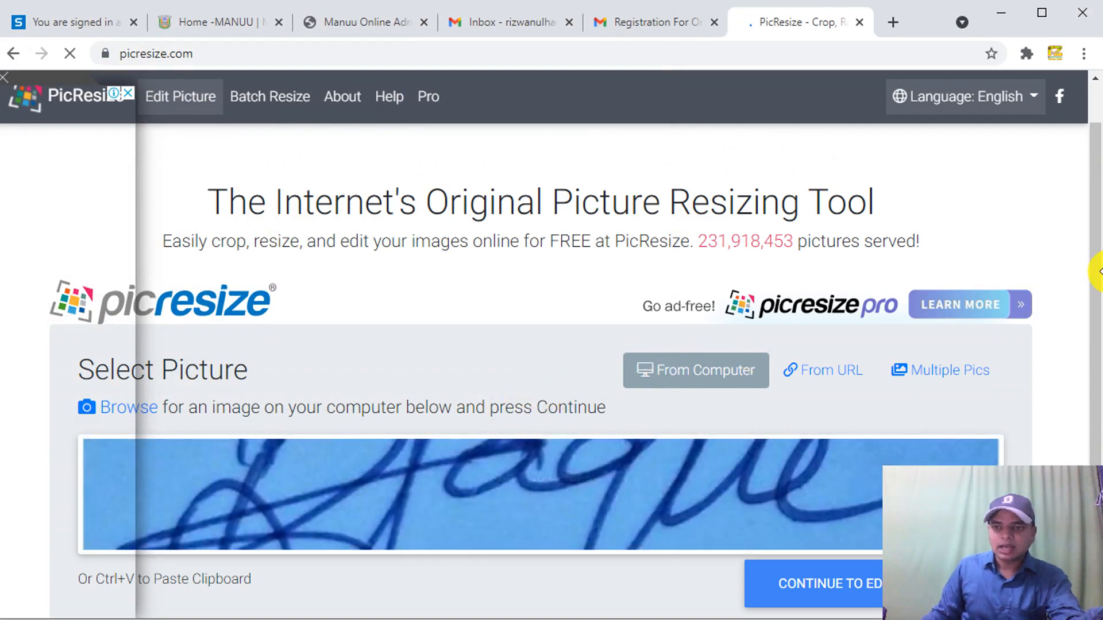
{"action": "left_click_drag", "start_coordinate": [1093, 283], "coordinate": [1095, 408]}
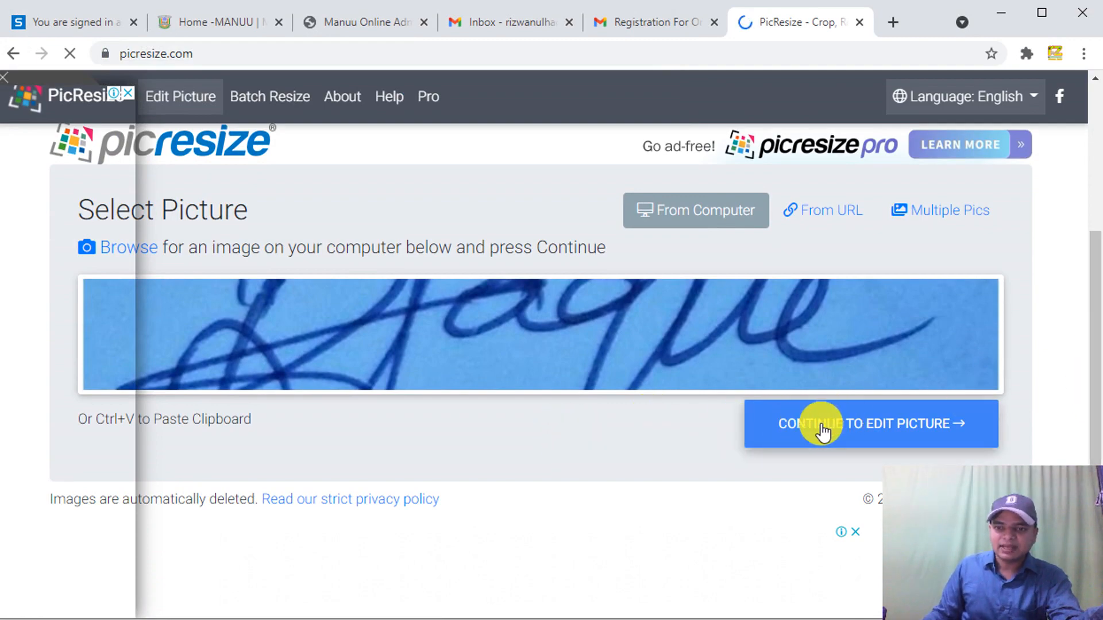
{"action": "left_click", "coordinate": [852, 428]}
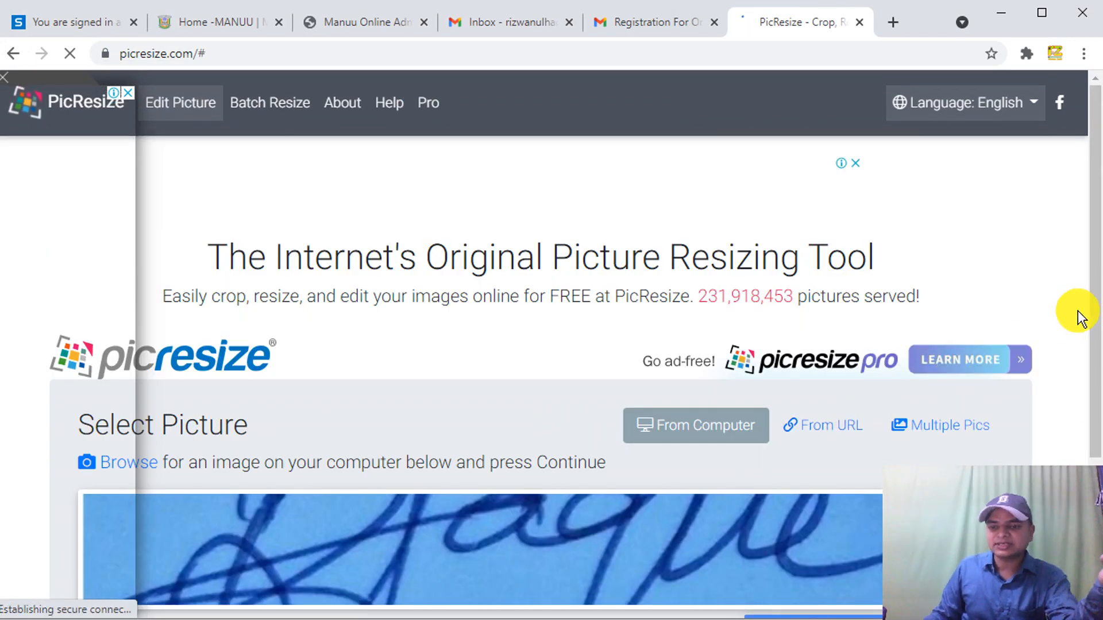
{"action": "left_click_drag", "start_coordinate": [1093, 295], "coordinate": [1098, 453]}
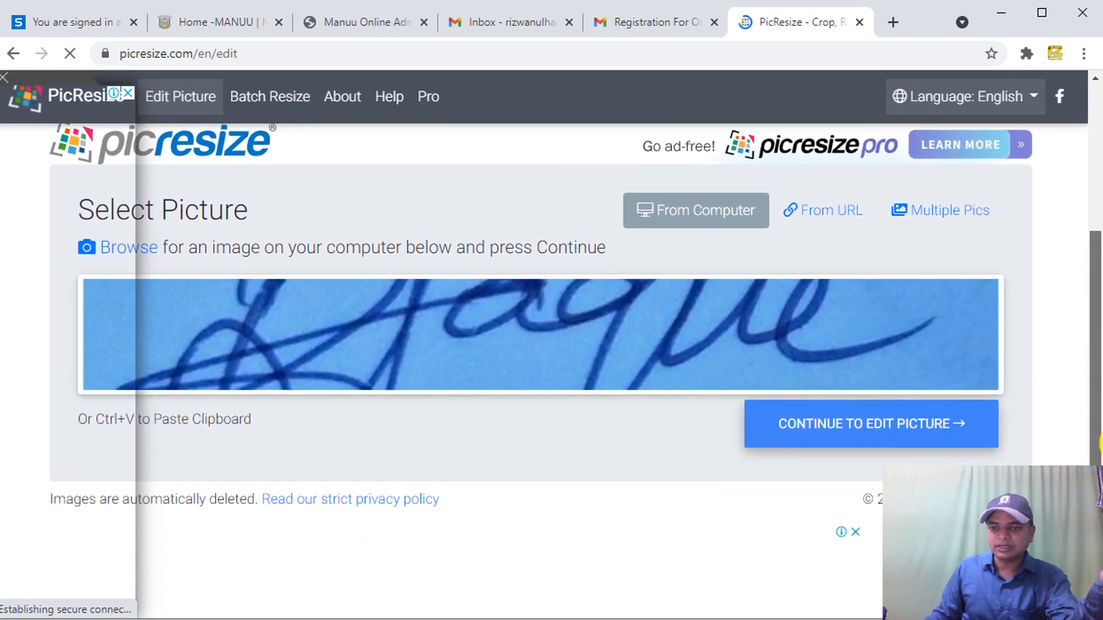
{"action": "left_click", "coordinate": [910, 432]}
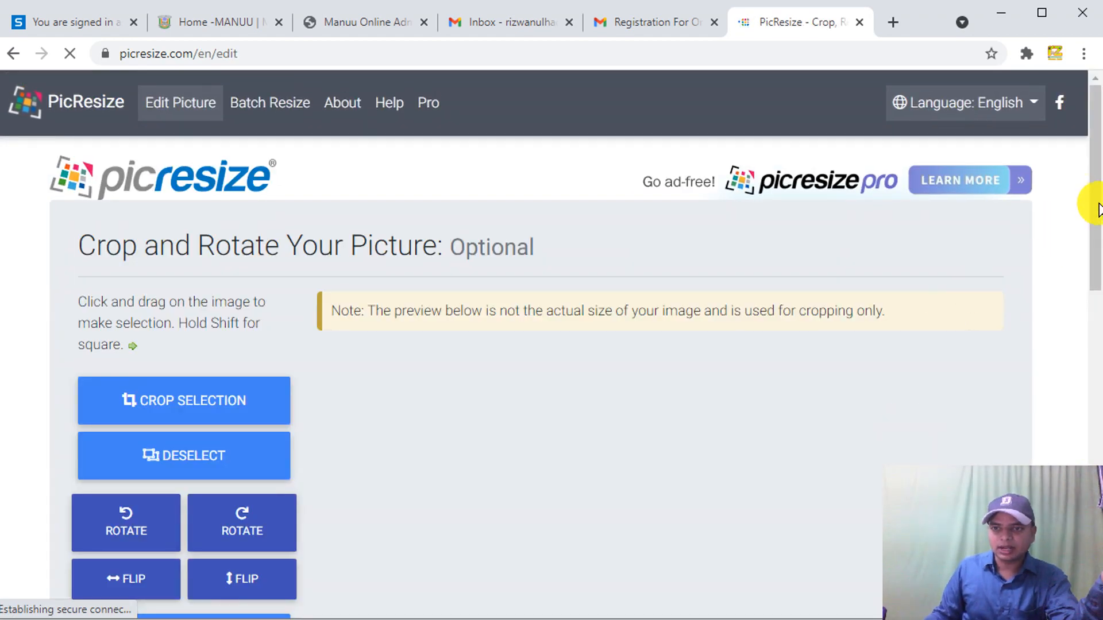
- Set the JPG maximum file size to 50 KB and resize the picture
{"action": "left_click_drag", "start_coordinate": [1090, 216], "coordinate": [1086, 266]}
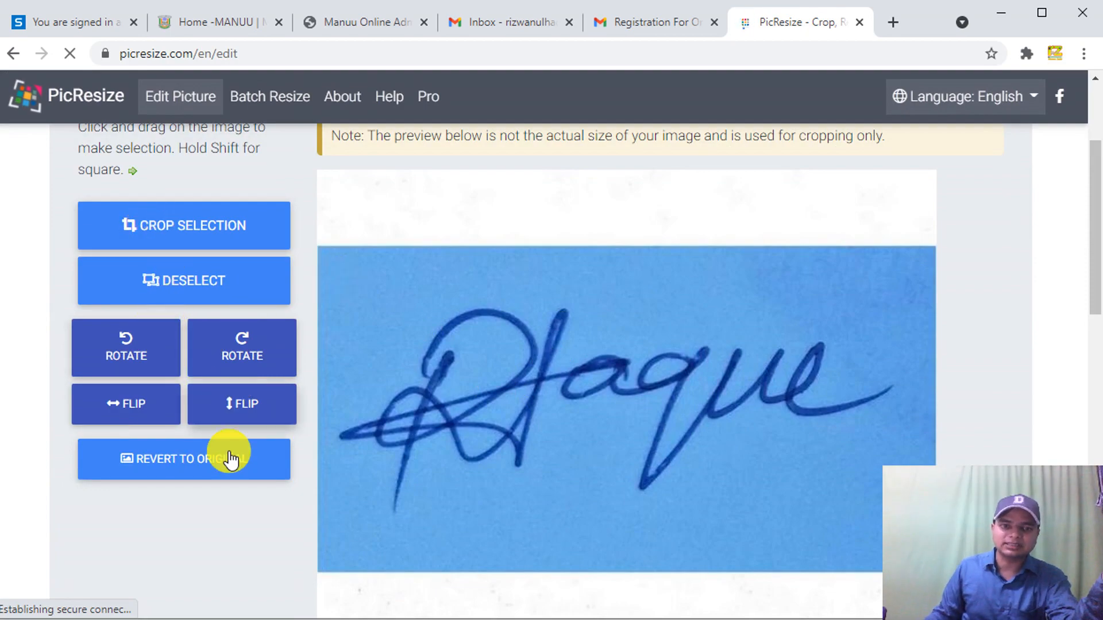
{"action": "scroll", "coordinate": [252, 451], "scroll_direction": "down", "scroll_amount": 5}
{"action": "scroll", "coordinate": [356, 430], "scroll_direction": "down", "scroll_amount": 10}
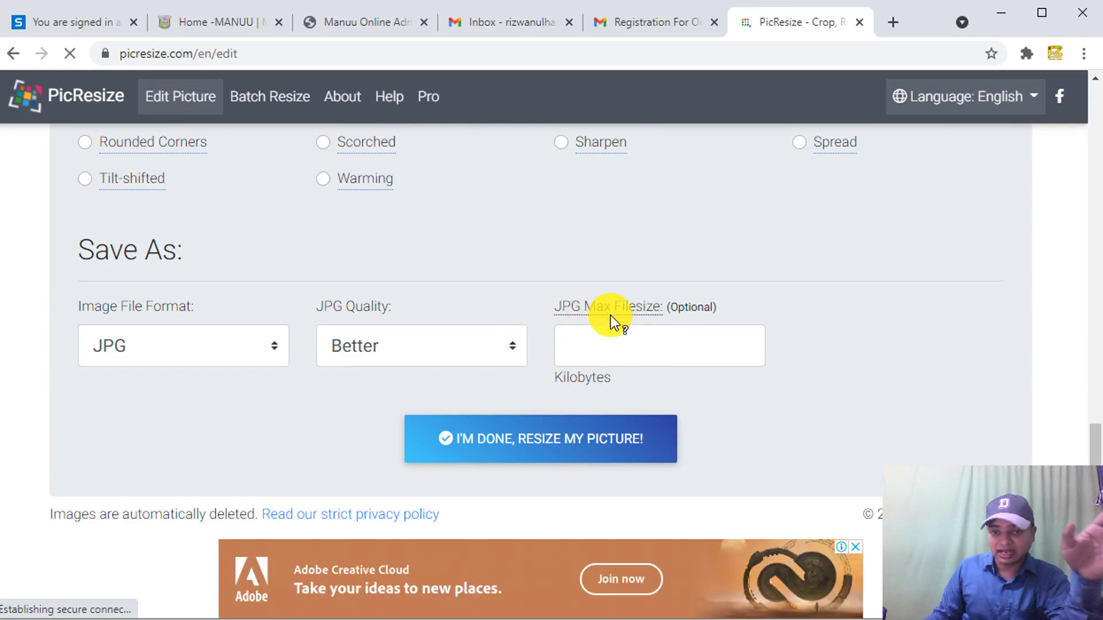
{"action": "mouse_move", "coordinate": [582, 309]}
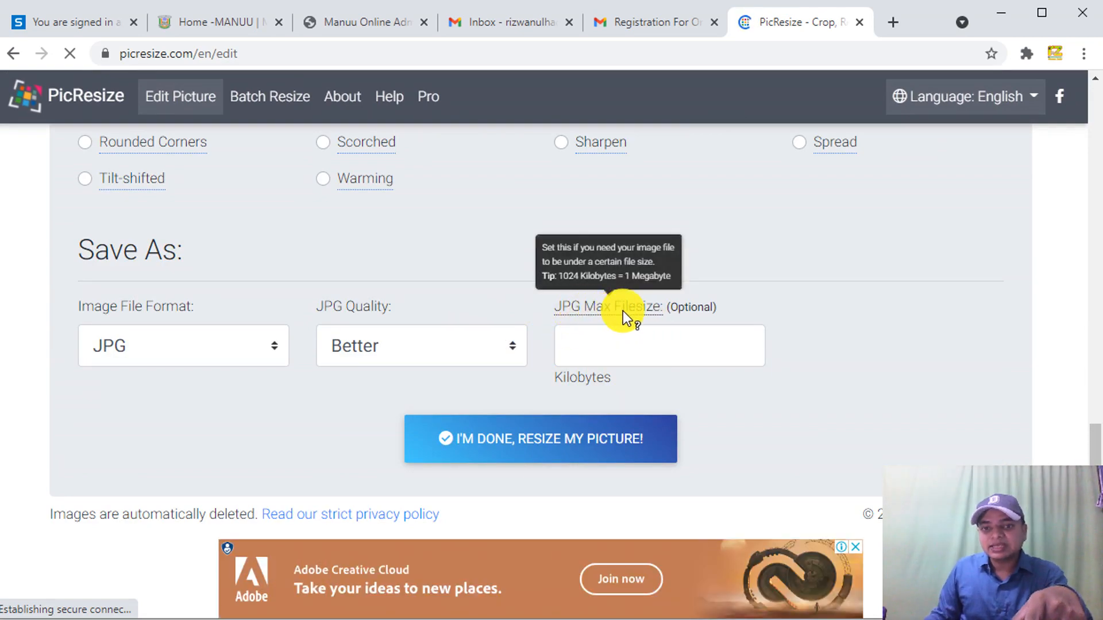
{"action": "left_click", "coordinate": [593, 349]}
{"action": "left_click", "coordinate": [593, 349]}
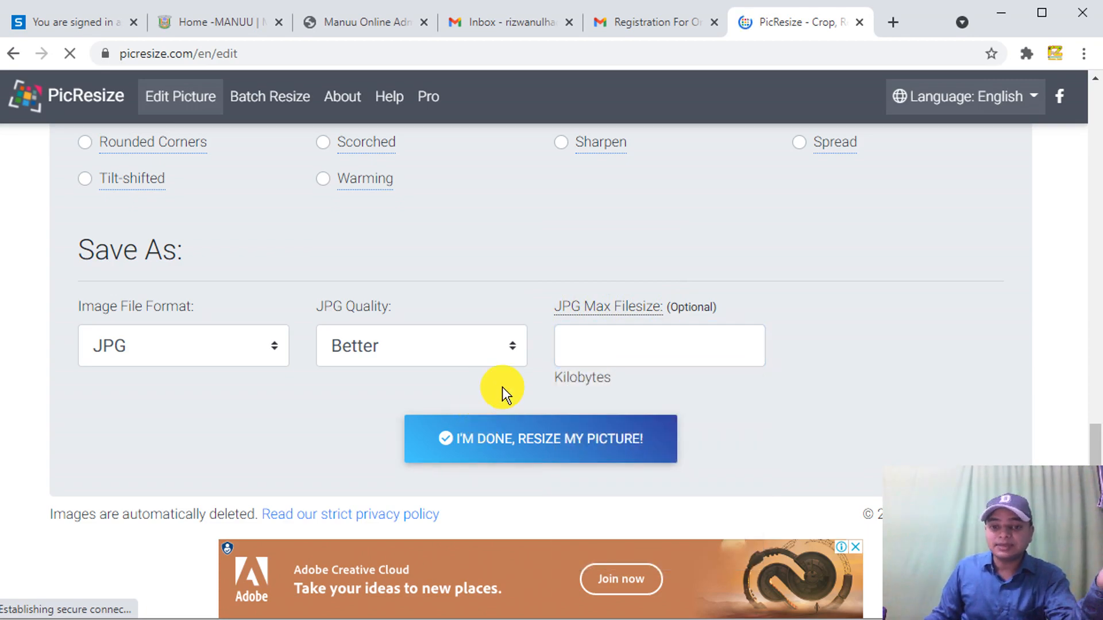
{"action": "left_click", "coordinate": [591, 344]}
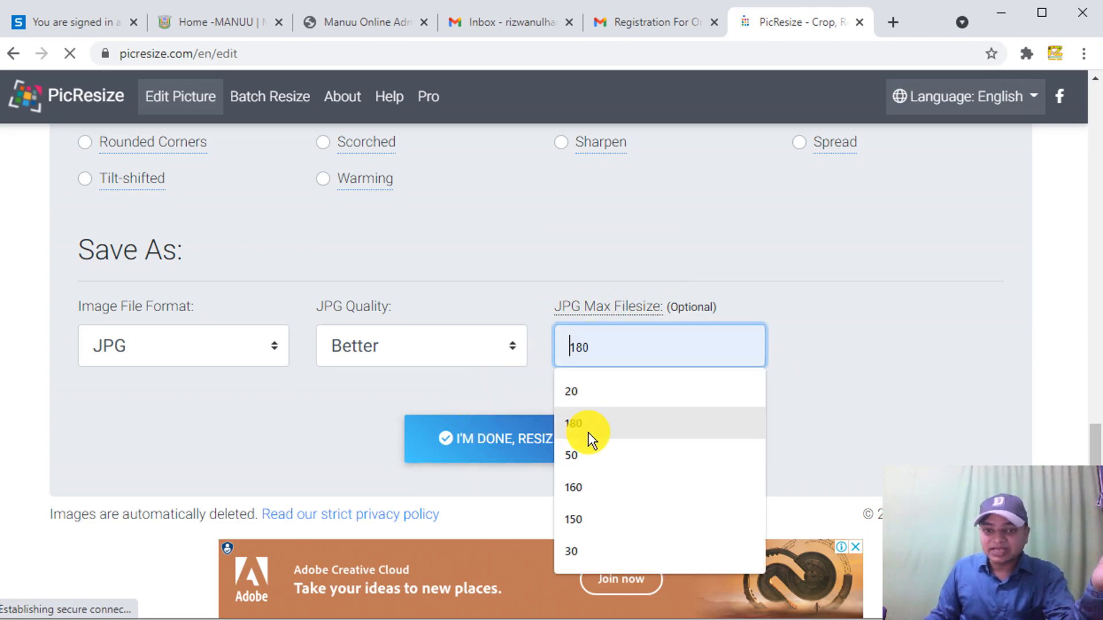
{"action": "left_click", "coordinate": [577, 450]}
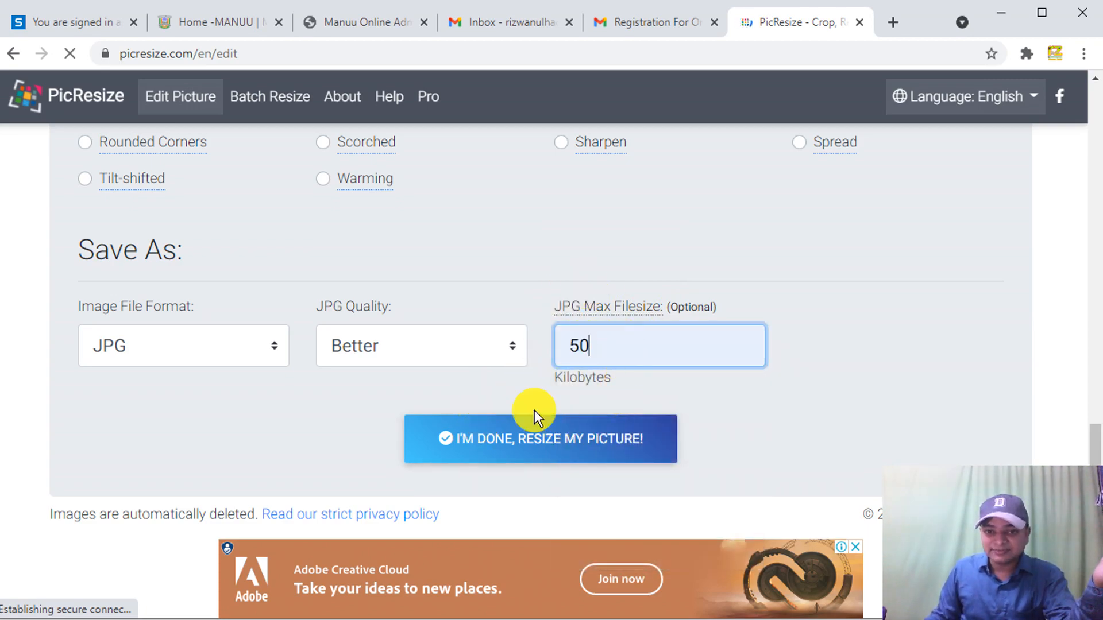
{"action": "left_click", "coordinate": [533, 447]}
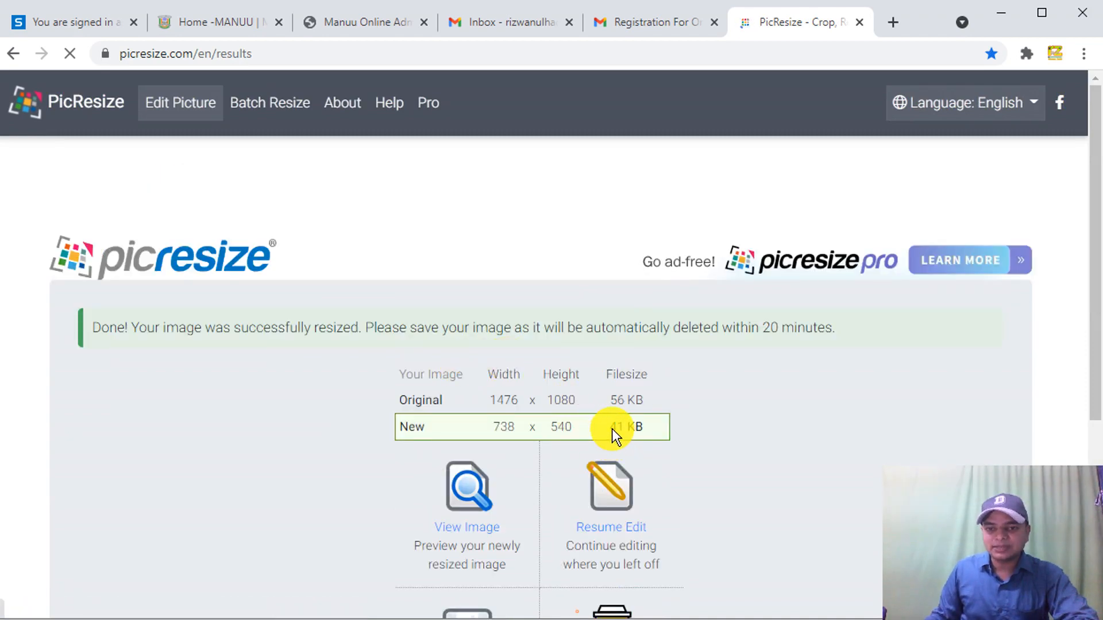
- Save the resized signature JPG (about 41 KB) to disk and check its download folder
{"action": "scroll", "coordinate": [1078, 384], "scroll_direction": "down", "scroll_amount": 2}
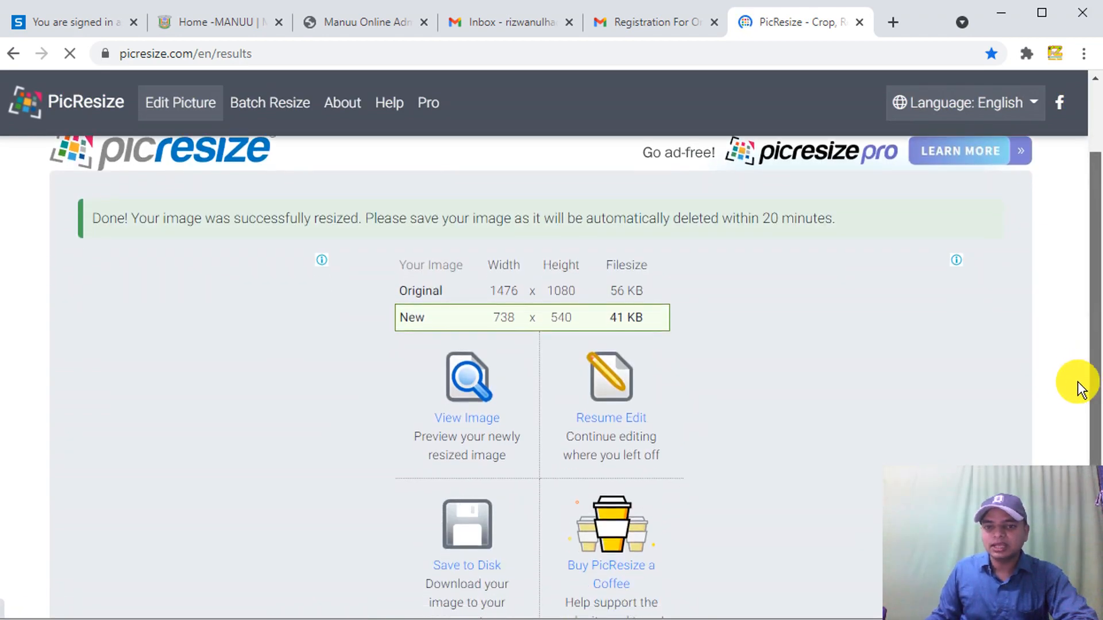
{"action": "left_click", "coordinate": [481, 569]}
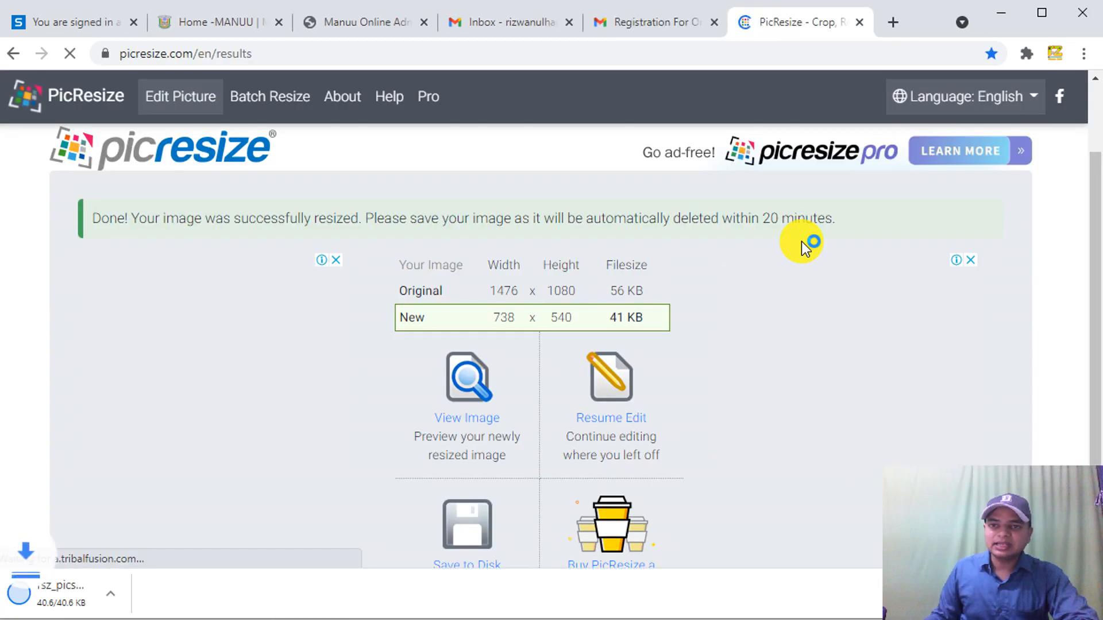
{"action": "scroll", "coordinate": [787, 303], "scroll_direction": "down", "scroll_amount": 4}
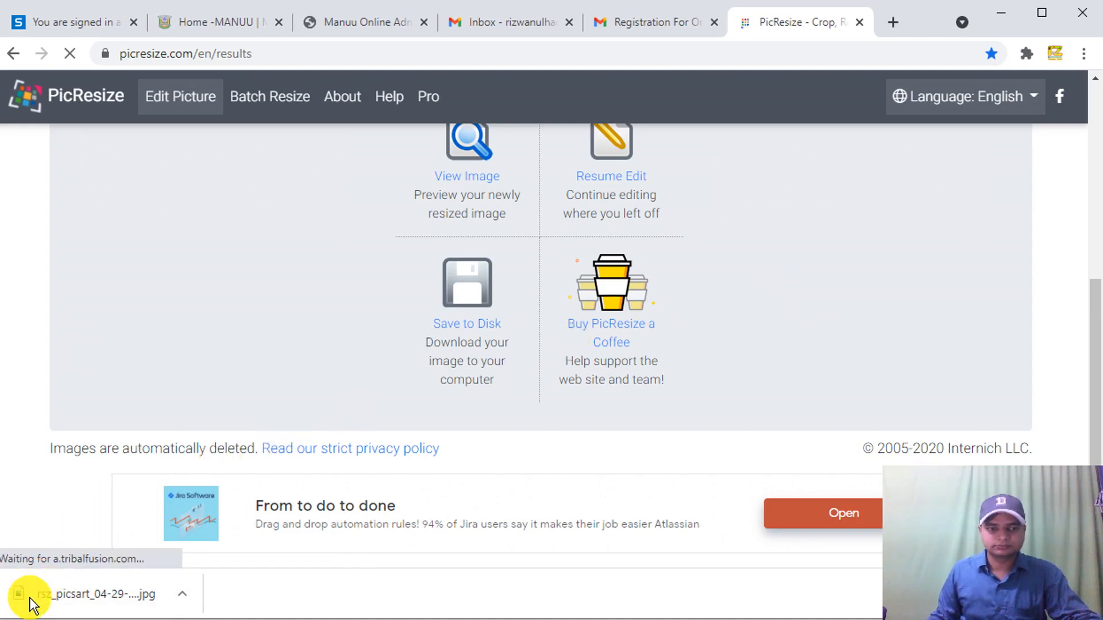
{"action": "left_click", "coordinate": [337, 619]}
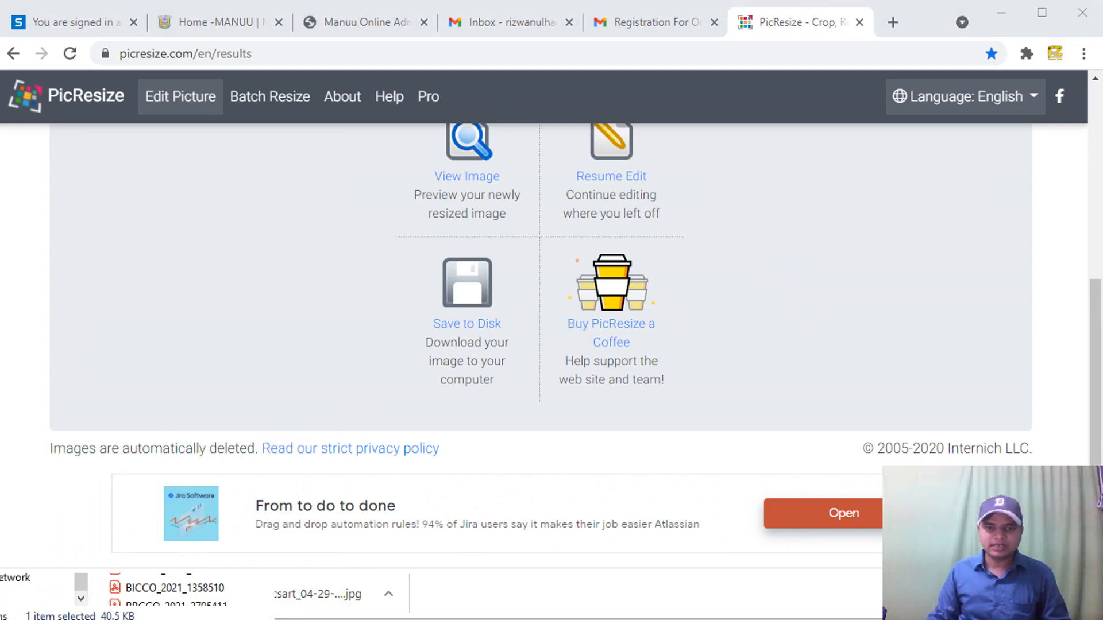
{"action": "left_click", "coordinate": [334, 619]}
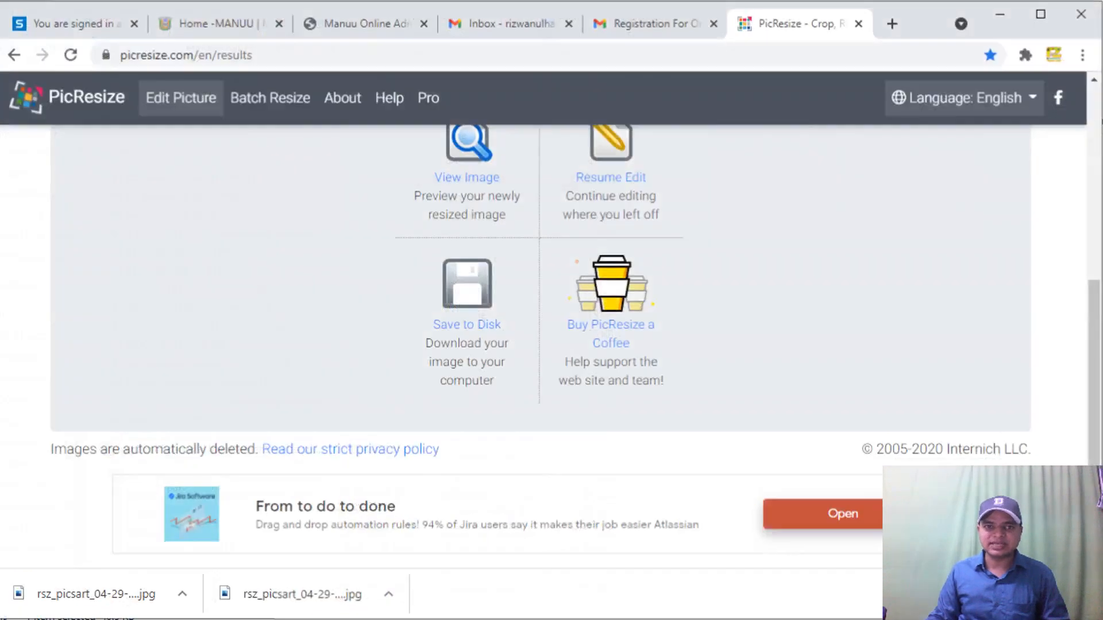
- Upload the rsz_picsart signature, dismiss the 430 × 200 pixel size error, and return to PicResize
{"action": "left_click", "coordinate": [367, 22]}
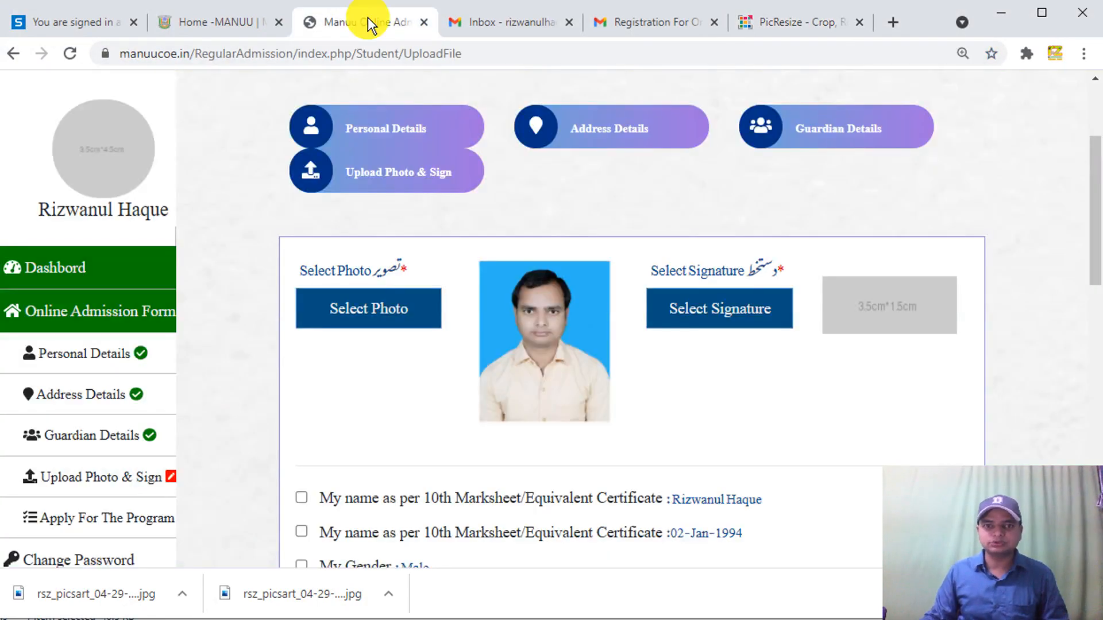
{"action": "left_click", "coordinate": [727, 308]}
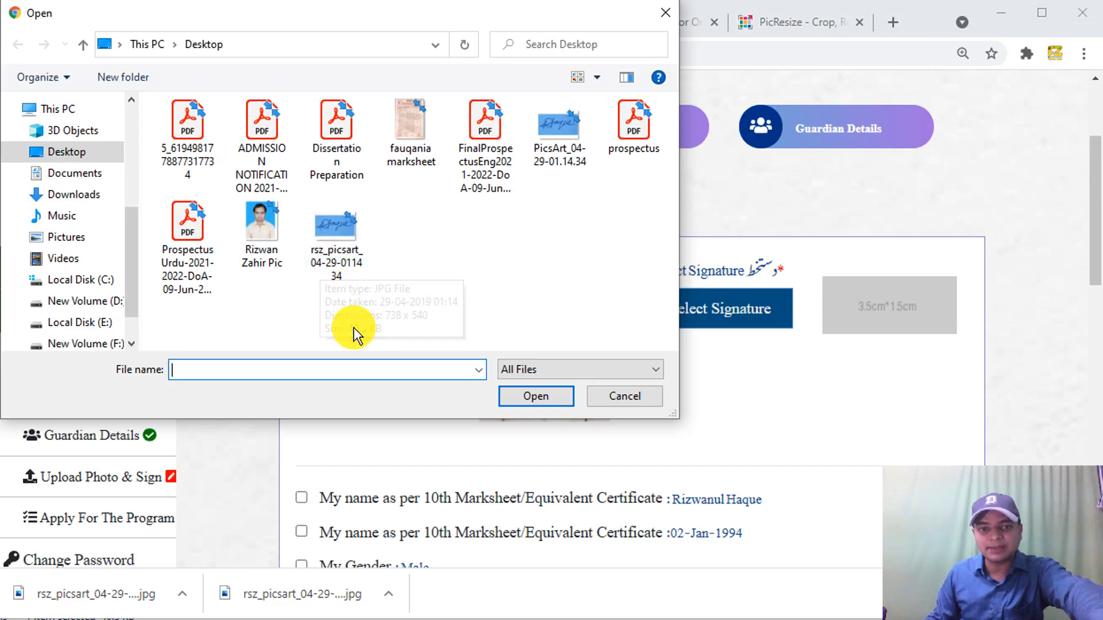
{"action": "left_click", "coordinate": [332, 239]}
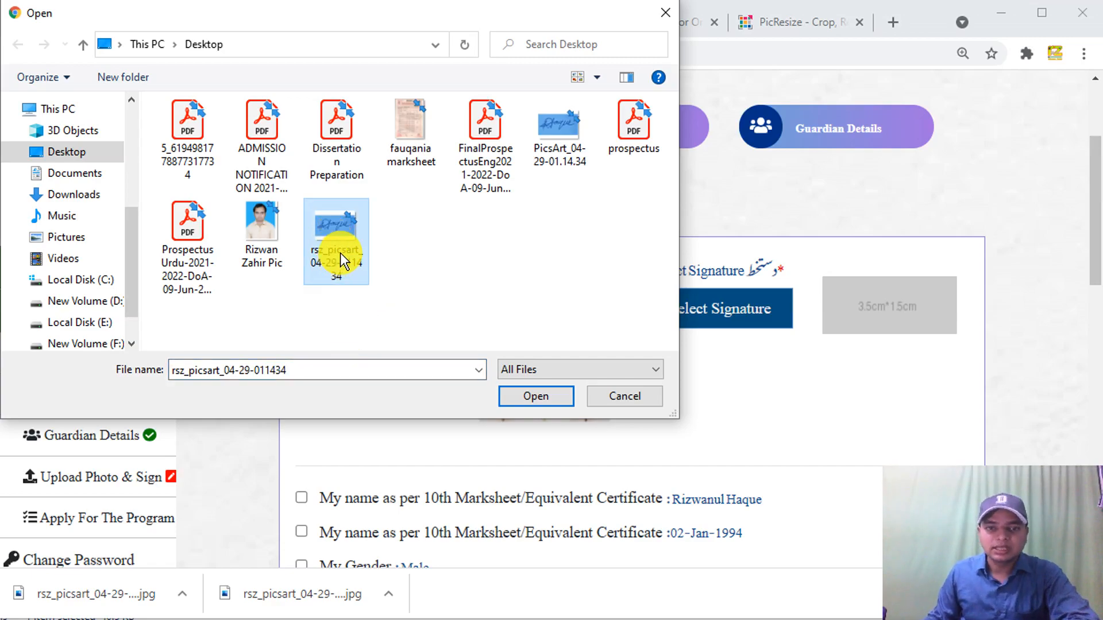
{"action": "left_click", "coordinate": [533, 395]}
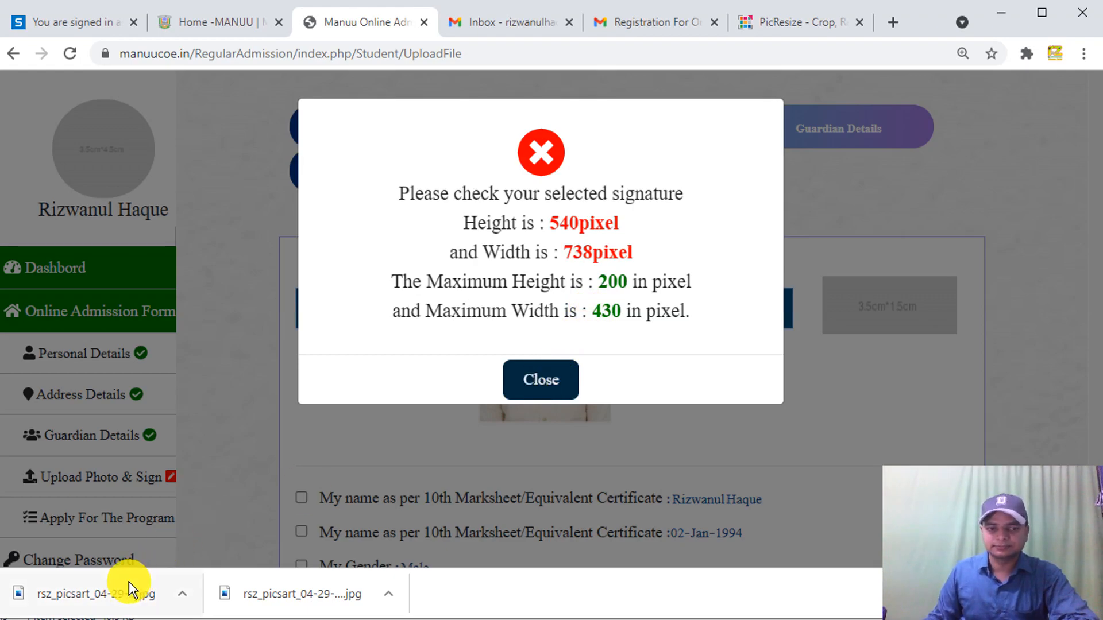
{"action": "left_click", "coordinate": [543, 379]}
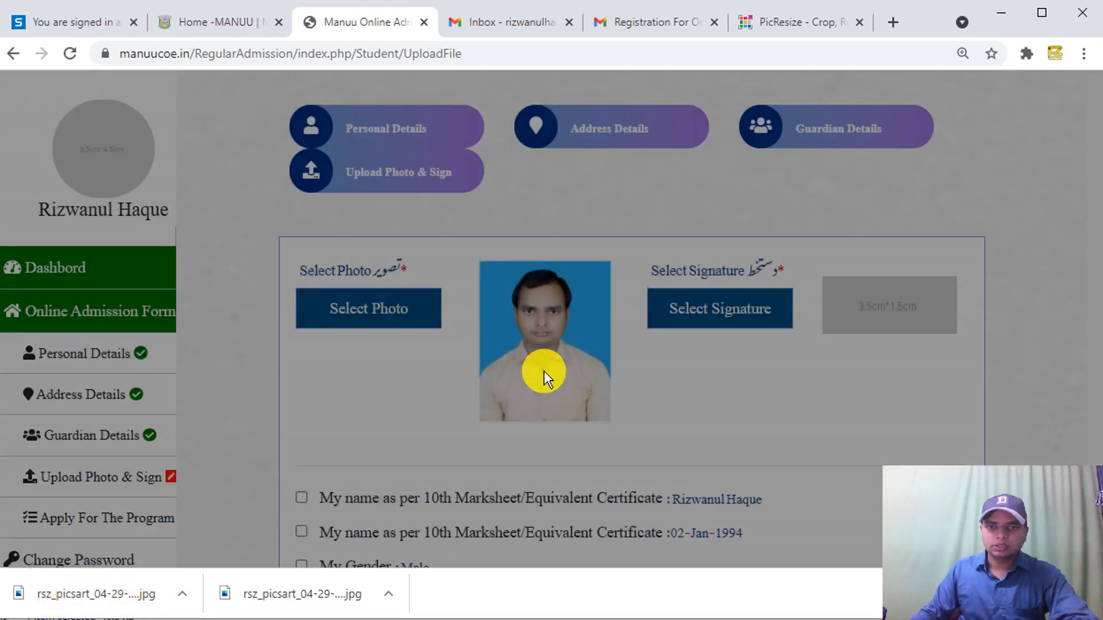
{"action": "left_click", "coordinate": [812, 25]}
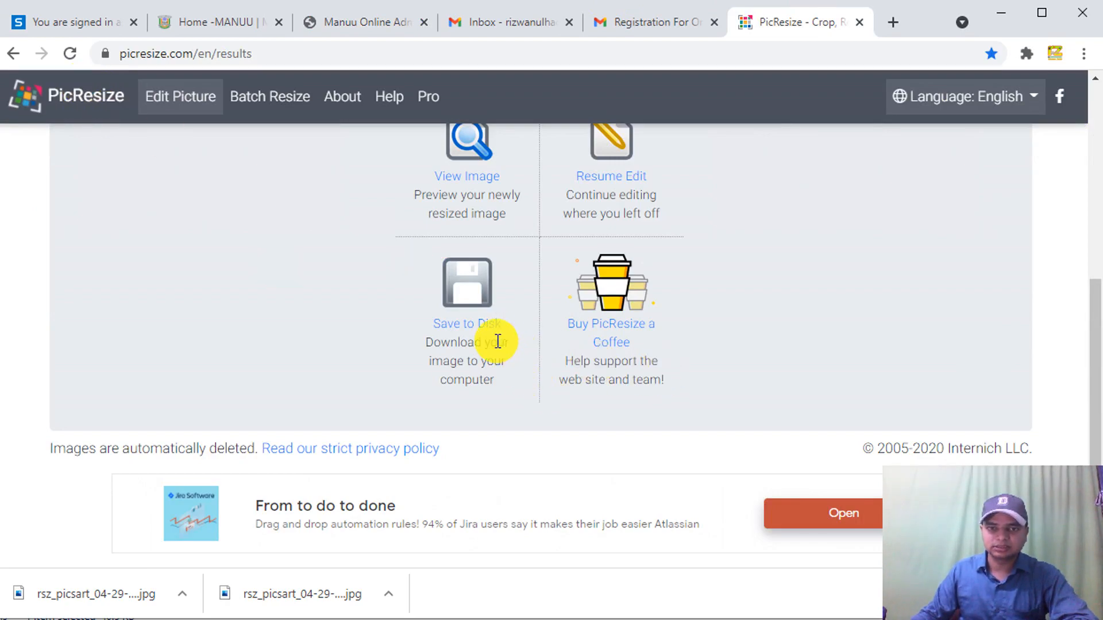
- Go back to the PicResize editor page and reload it by confirming resubmission
{"action": "scroll", "coordinate": [497, 341], "scroll_direction": "up", "scroll_amount": 5}
{"action": "left_click", "coordinate": [15, 56]}
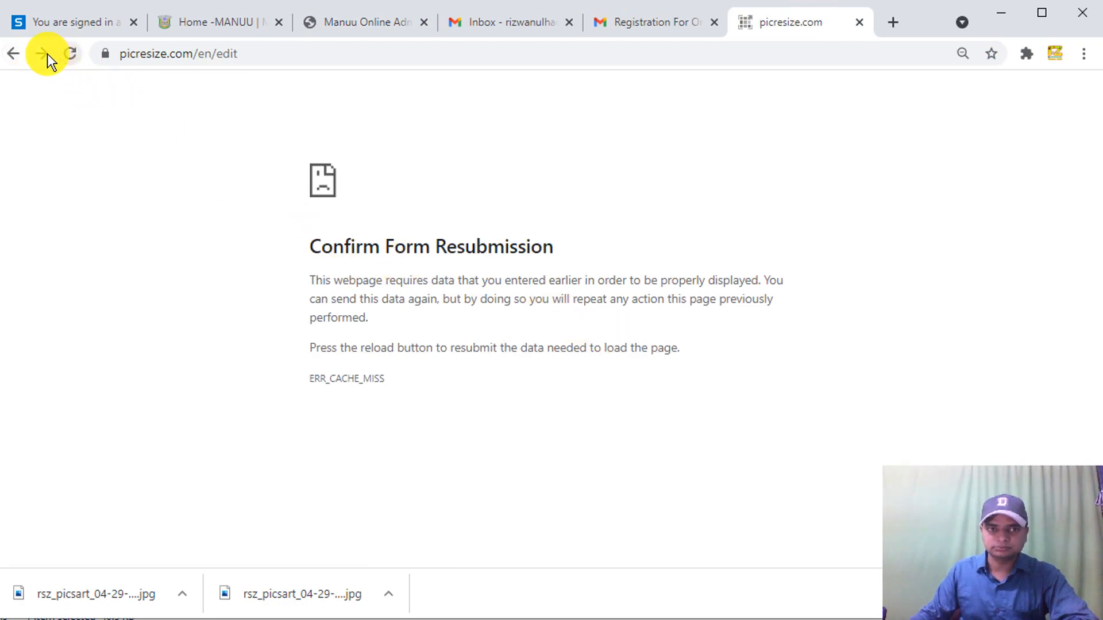
{"action": "left_click", "coordinate": [67, 57]}
{"action": "left_click", "coordinate": [591, 190]}
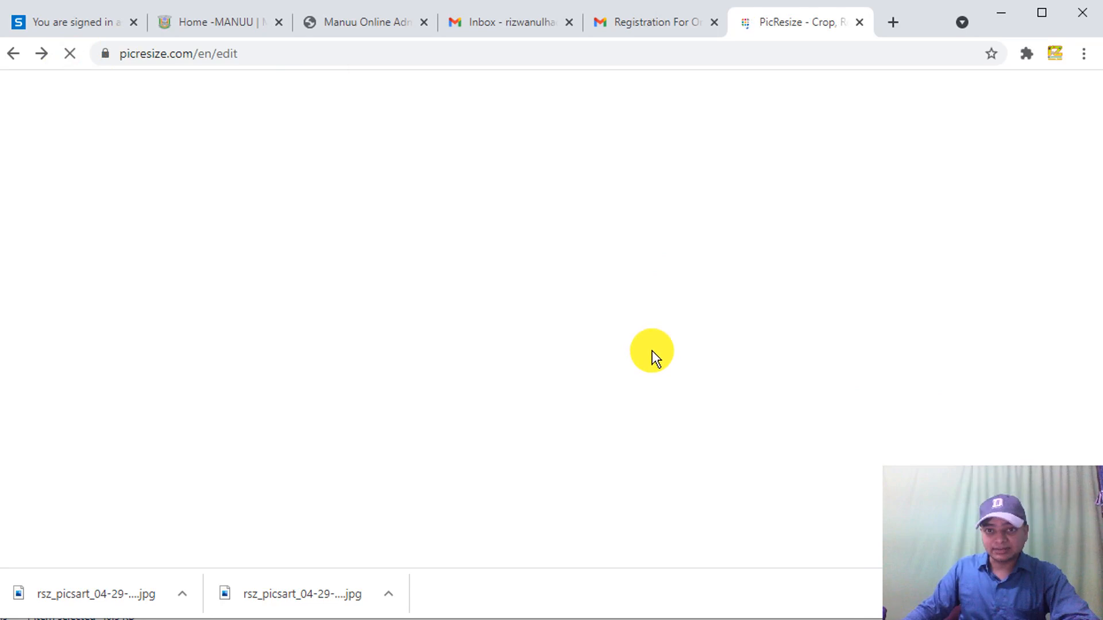
{"action": "scroll", "coordinate": [571, 416], "scroll_direction": "down", "scroll_amount": 5}
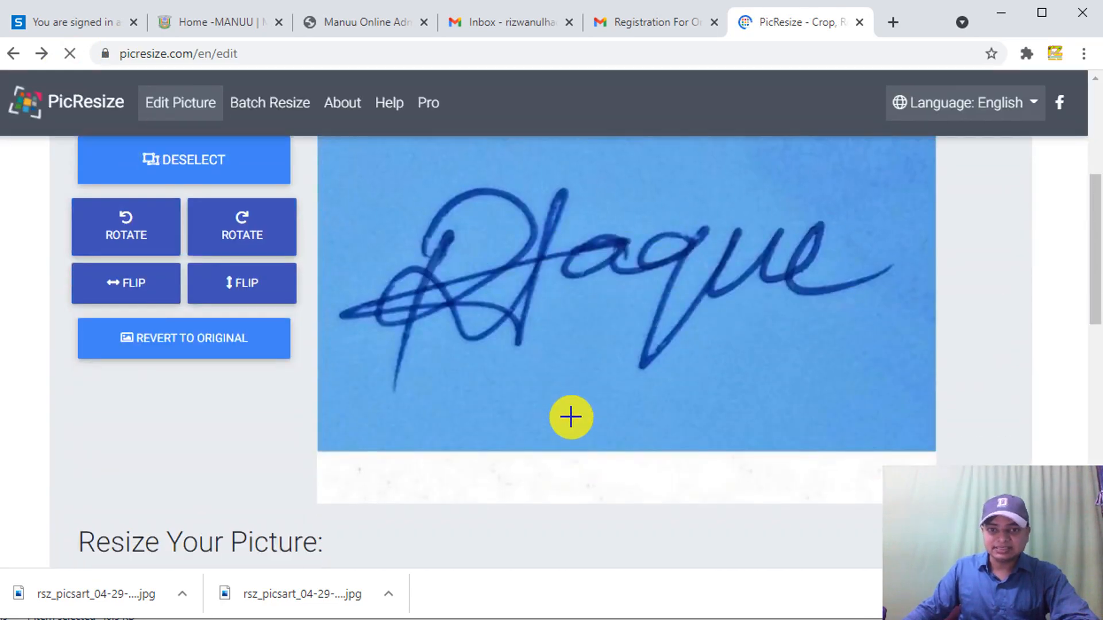
{"action": "scroll", "coordinate": [480, 423], "scroll_direction": "down", "scroll_amount": 5}
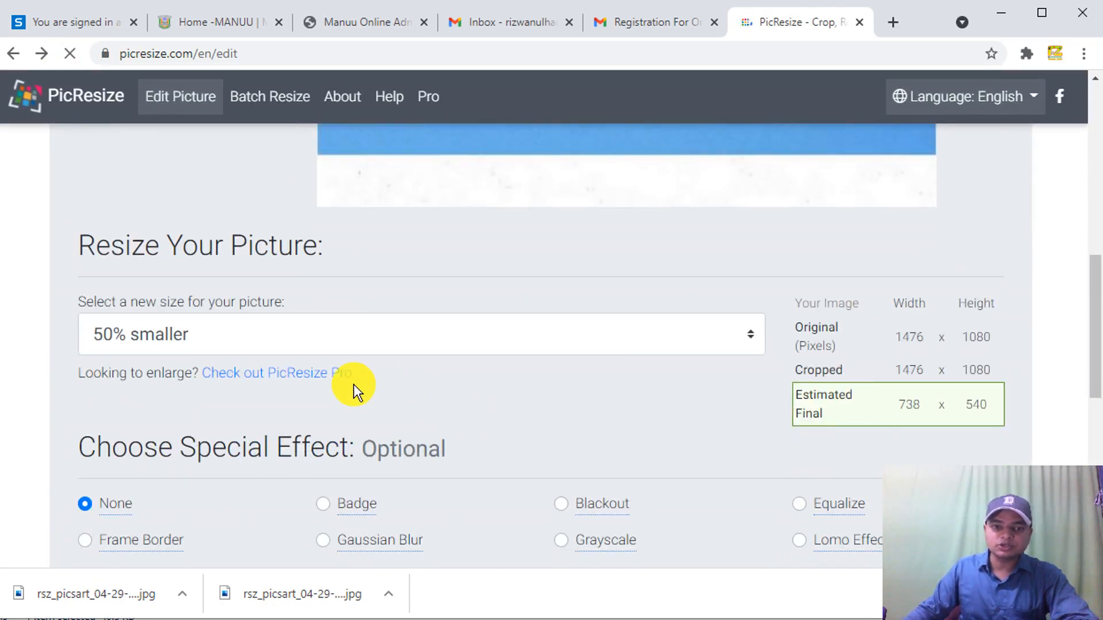
{"action": "scroll", "coordinate": [490, 411], "scroll_direction": "down", "scroll_amount": 4}
{"action": "scroll", "coordinate": [459, 379], "scroll_direction": "up", "scroll_amount": 4}
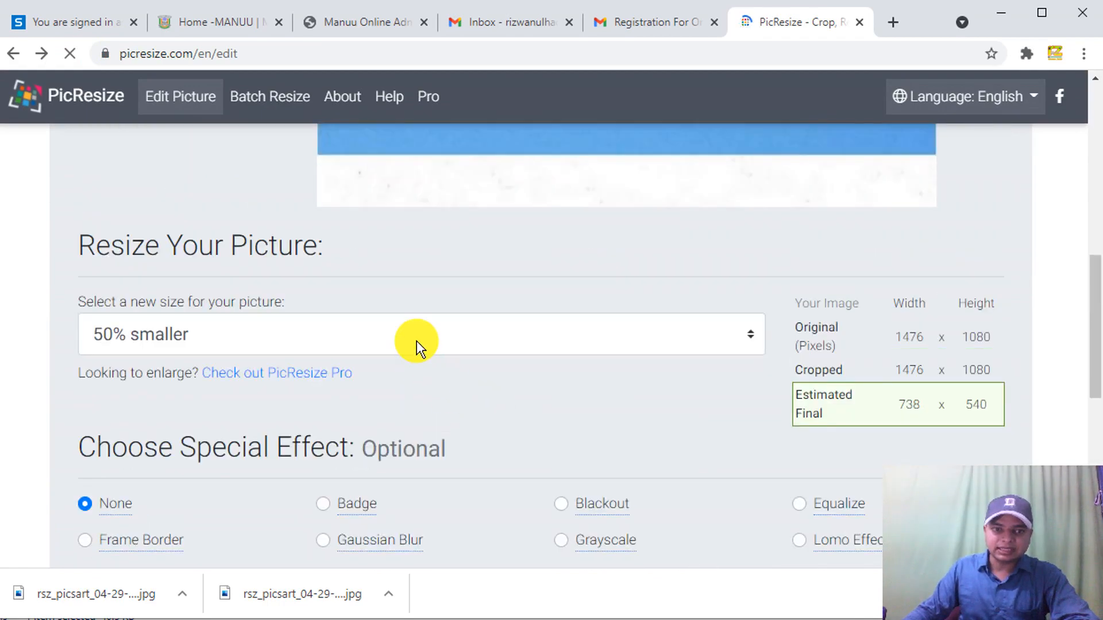
- Choose a custom picture size of 200 px height and 430 px width
{"action": "left_click", "coordinate": [178, 330]}
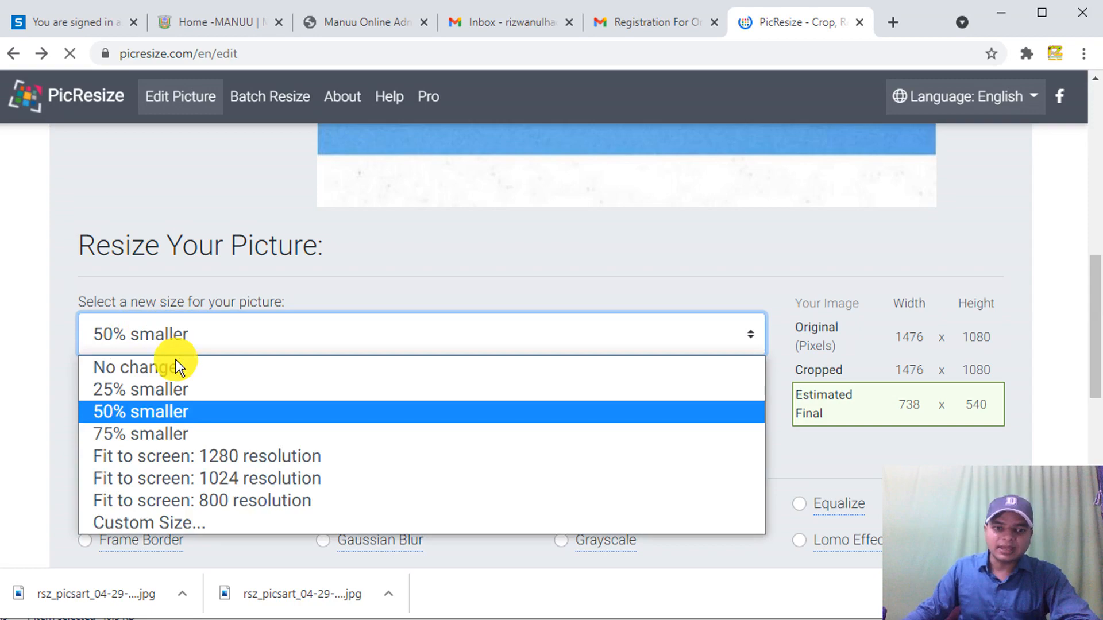
{"action": "left_click", "coordinate": [195, 518]}
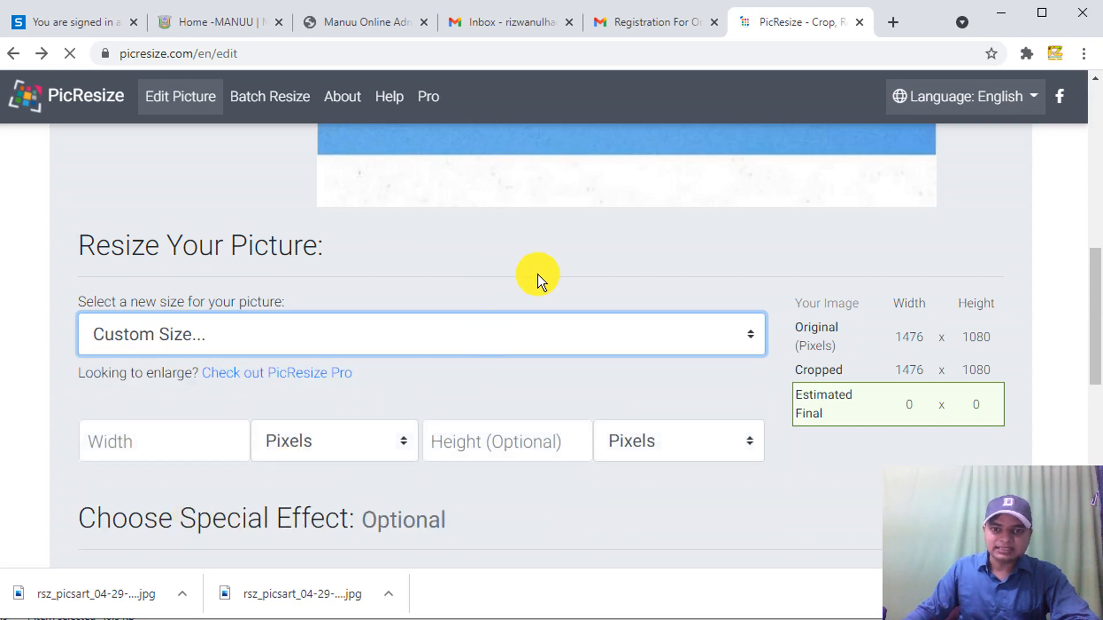
{"action": "left_click_drag", "start_coordinate": [1096, 345], "coordinate": [1095, 349]}
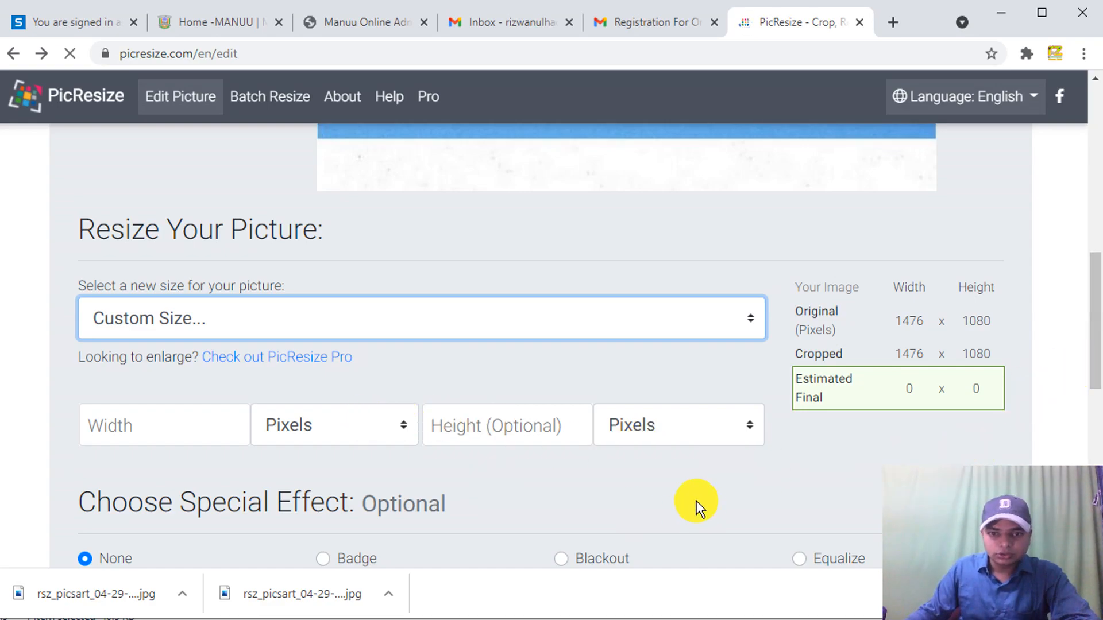
{"action": "left_click", "coordinate": [639, 423]}
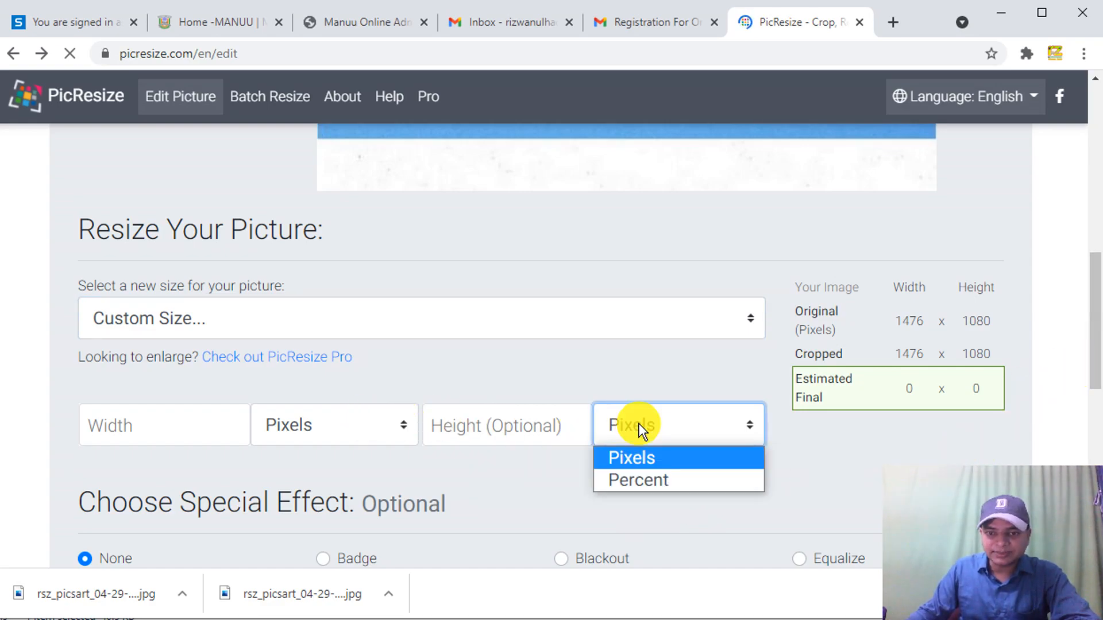
{"action": "left_click", "coordinate": [537, 425]}
{"action": "left_click", "coordinate": [510, 431]}
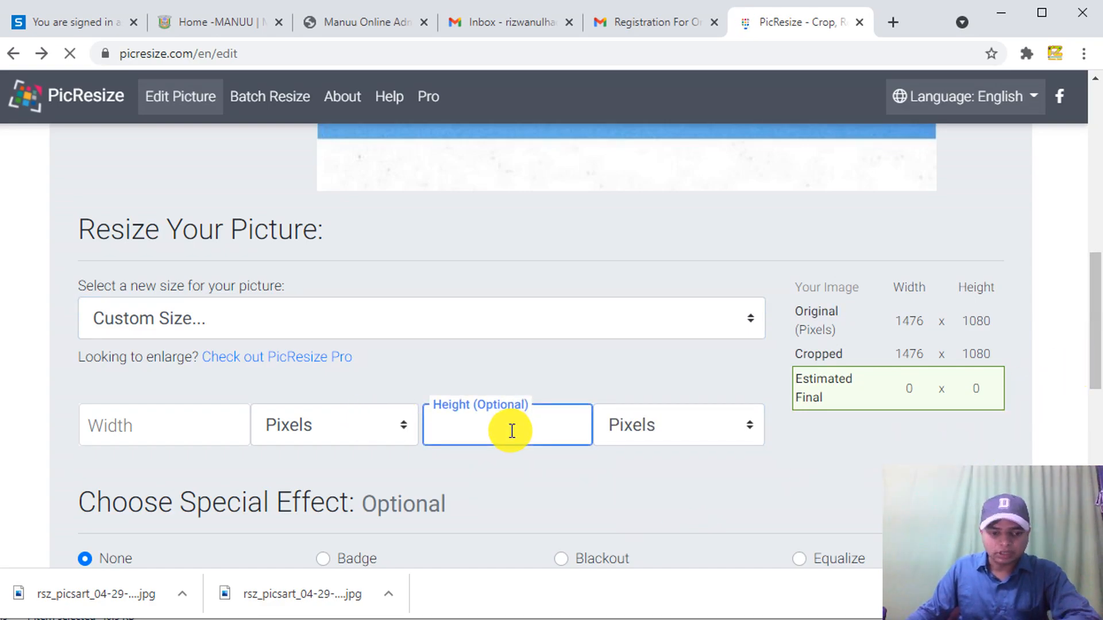
{"action": "type", "text": "200"}
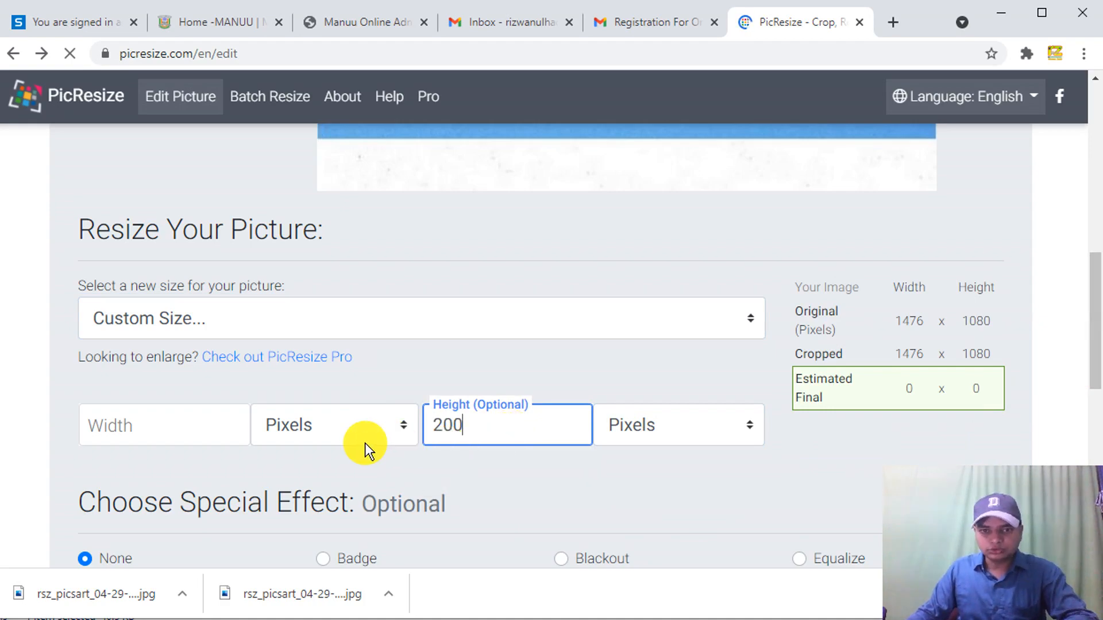
{"action": "left_click", "coordinate": [224, 432]}
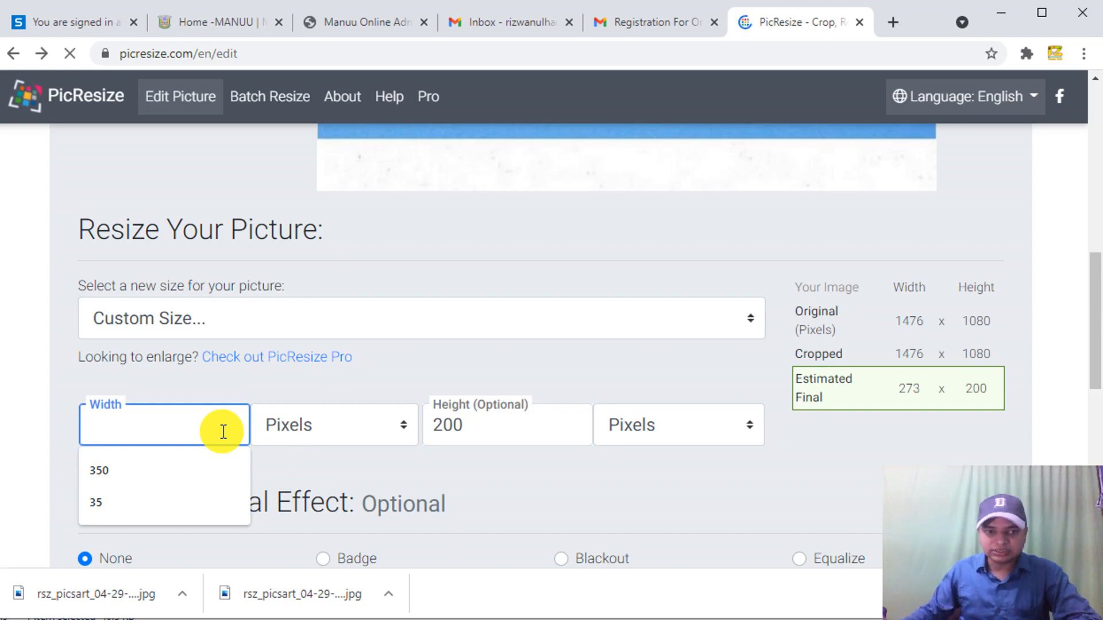
{"action": "type", "text": "430"}
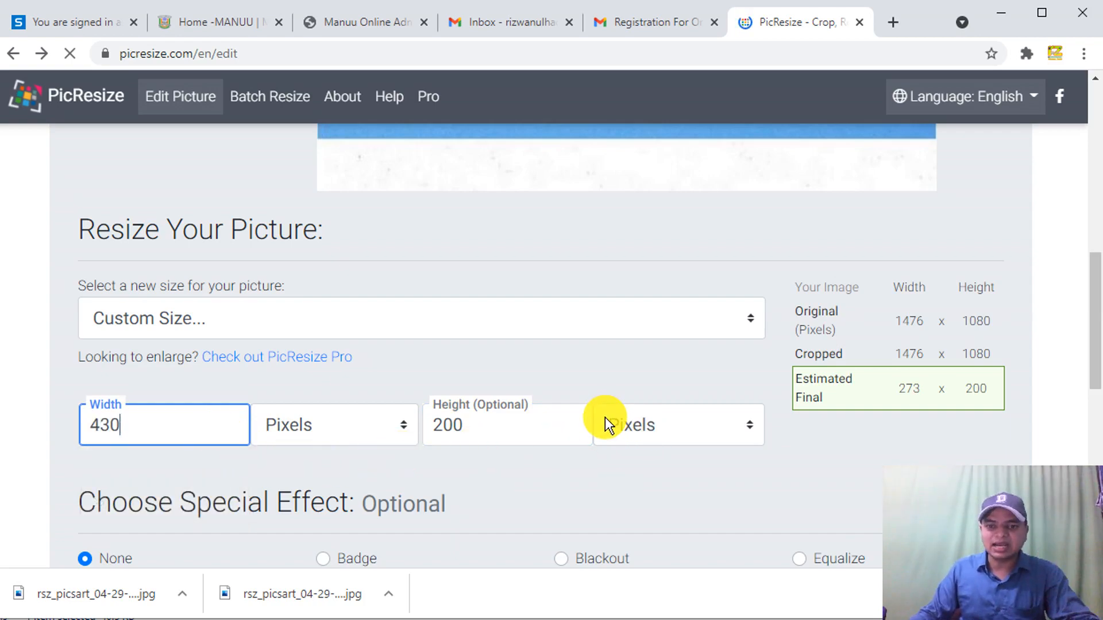
- Cap the JPG at 50 KB maximum, resize, and download the 13 KB signature
{"action": "scroll", "coordinate": [678, 438], "scroll_direction": "down", "scroll_amount": 10}
{"action": "left_click", "coordinate": [573, 281]}
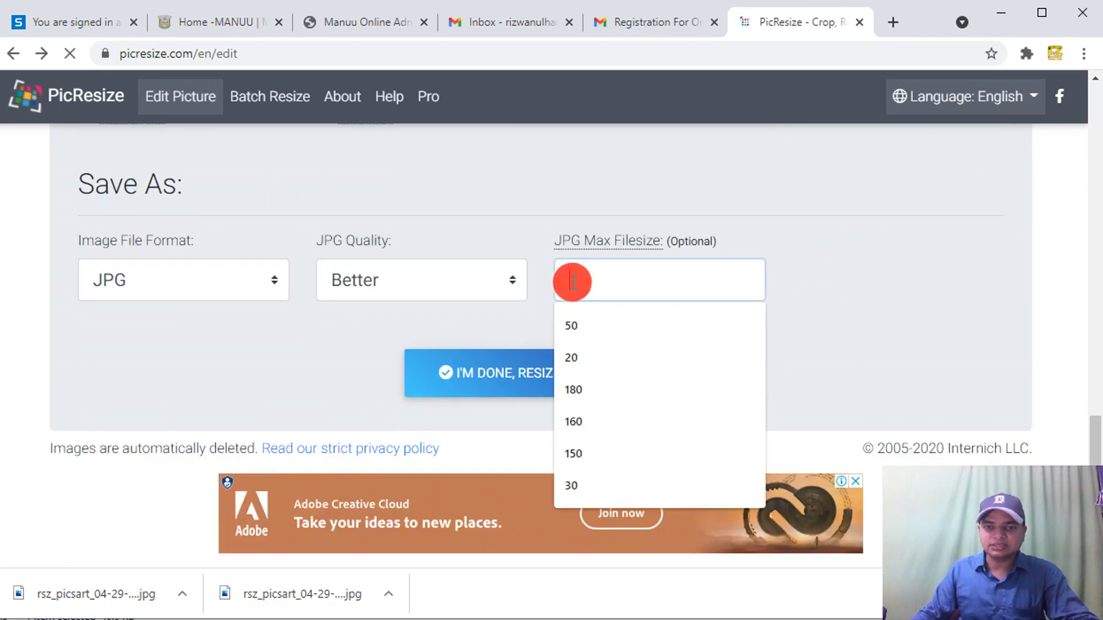
{"action": "left_click", "coordinate": [570, 322]}
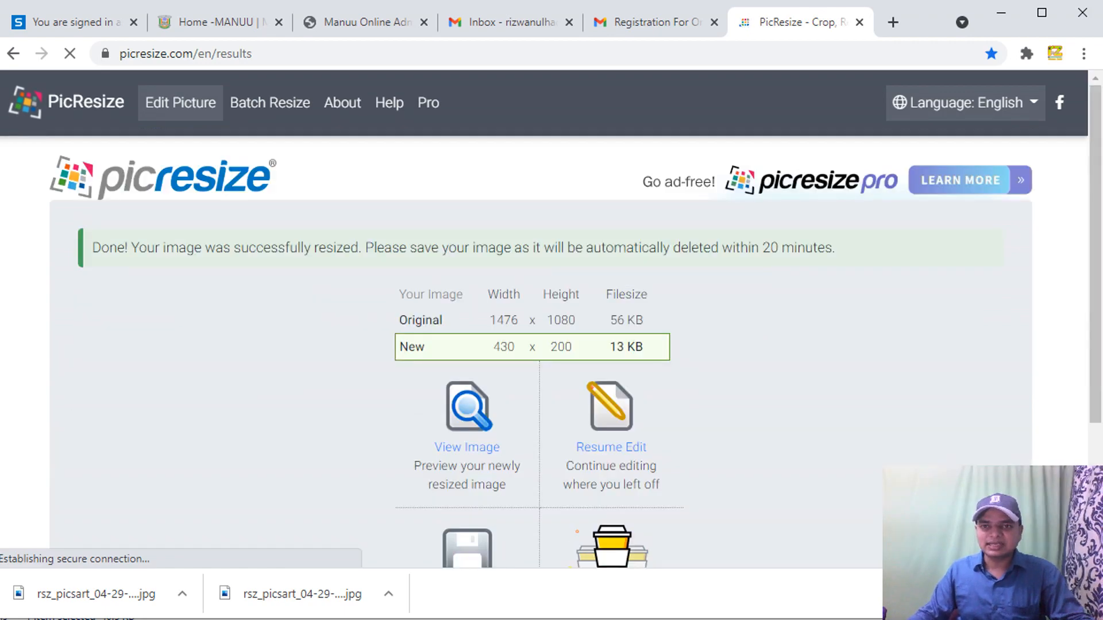
{"action": "scroll", "coordinate": [633, 384], "scroll_direction": "down", "scroll_amount": 3}
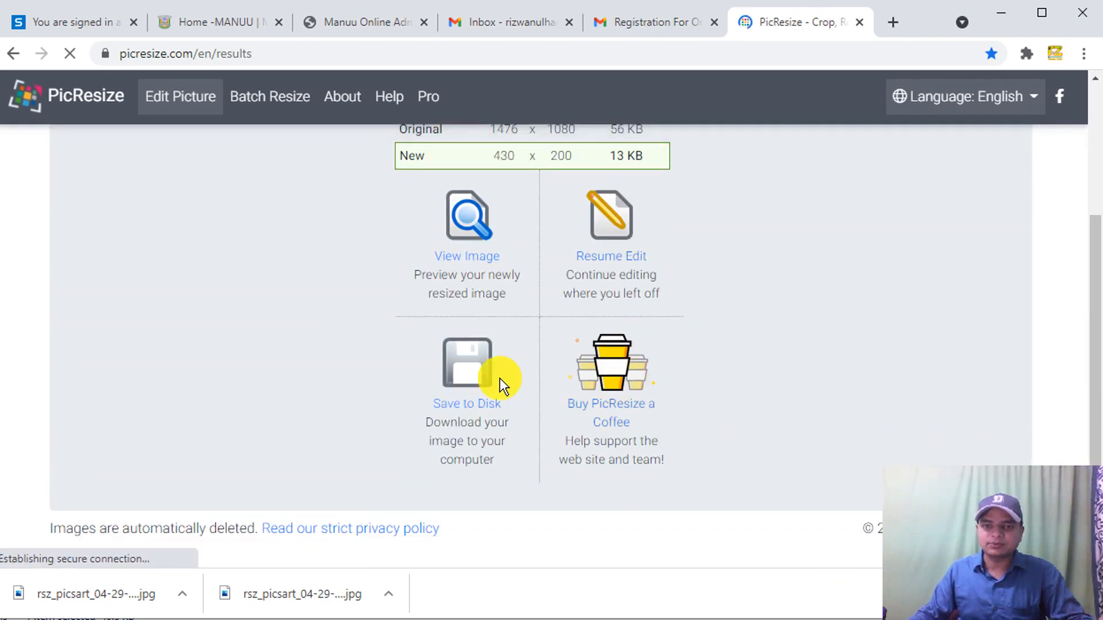
{"action": "left_click", "coordinate": [481, 404]}
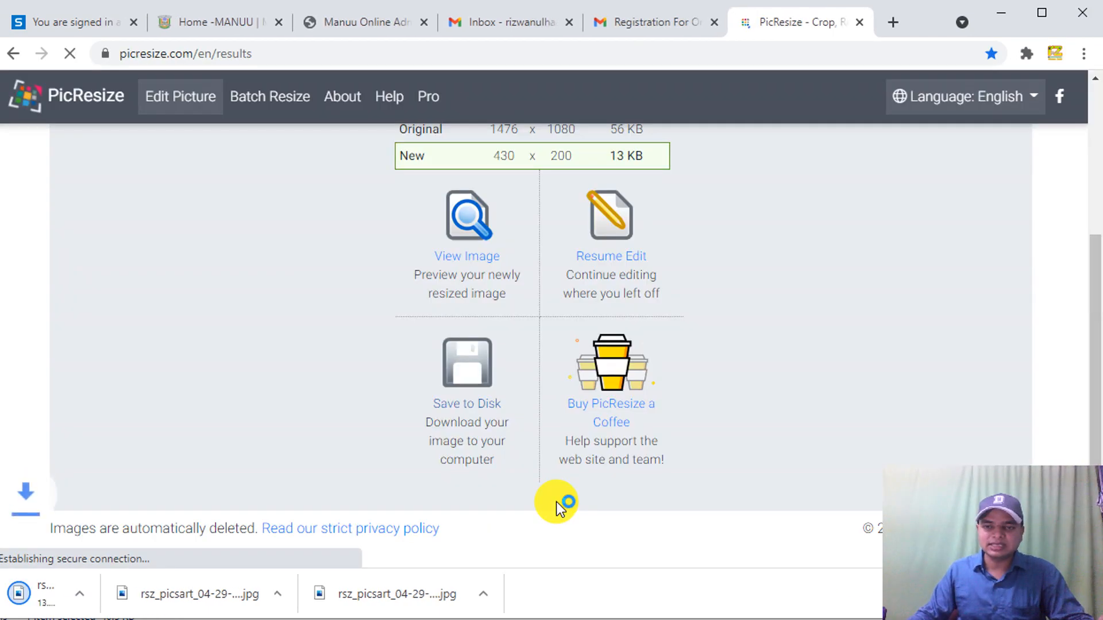
{"action": "left_click", "coordinate": [374, 23]}
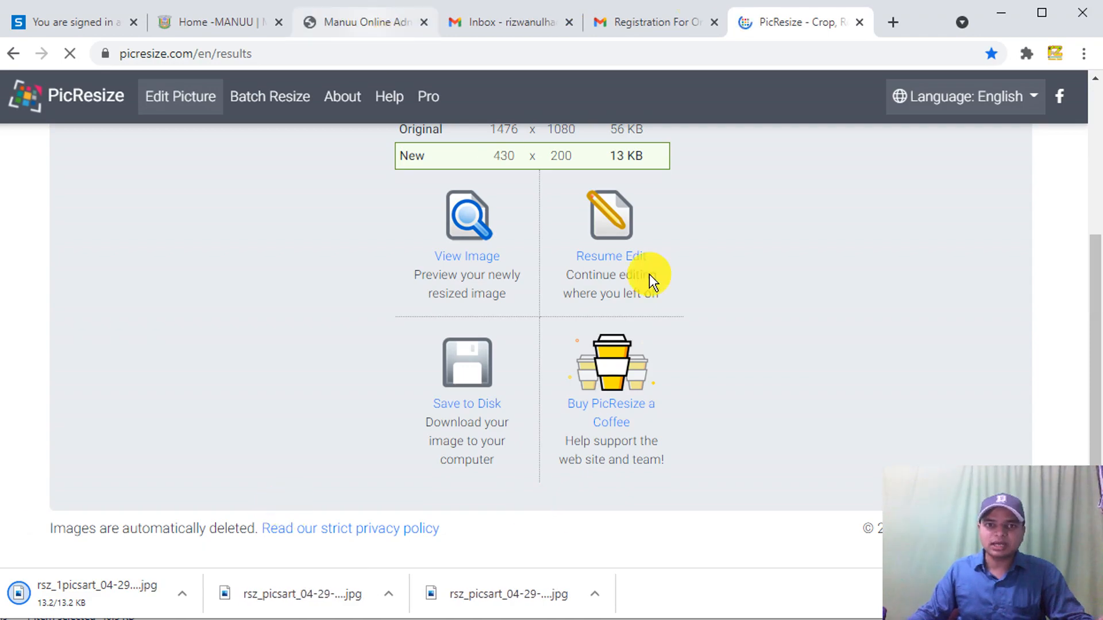
- Upload the 430 × 200 rsz_1picsart signature from drive D: into the signature slot
{"action": "left_click", "coordinate": [747, 308]}
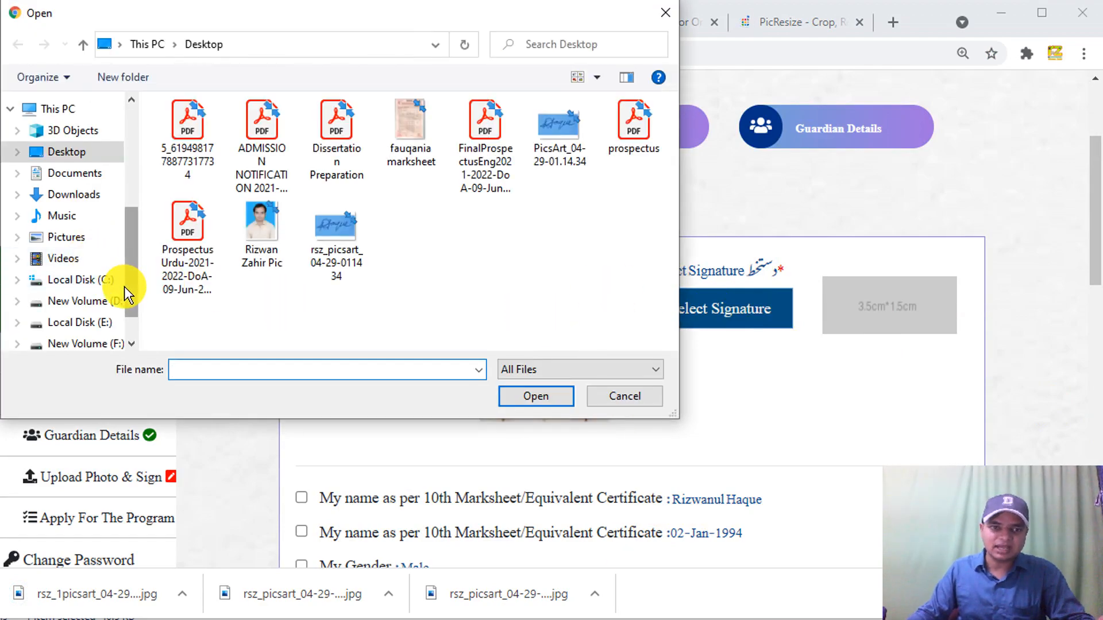
{"action": "left_click", "coordinate": [109, 299]}
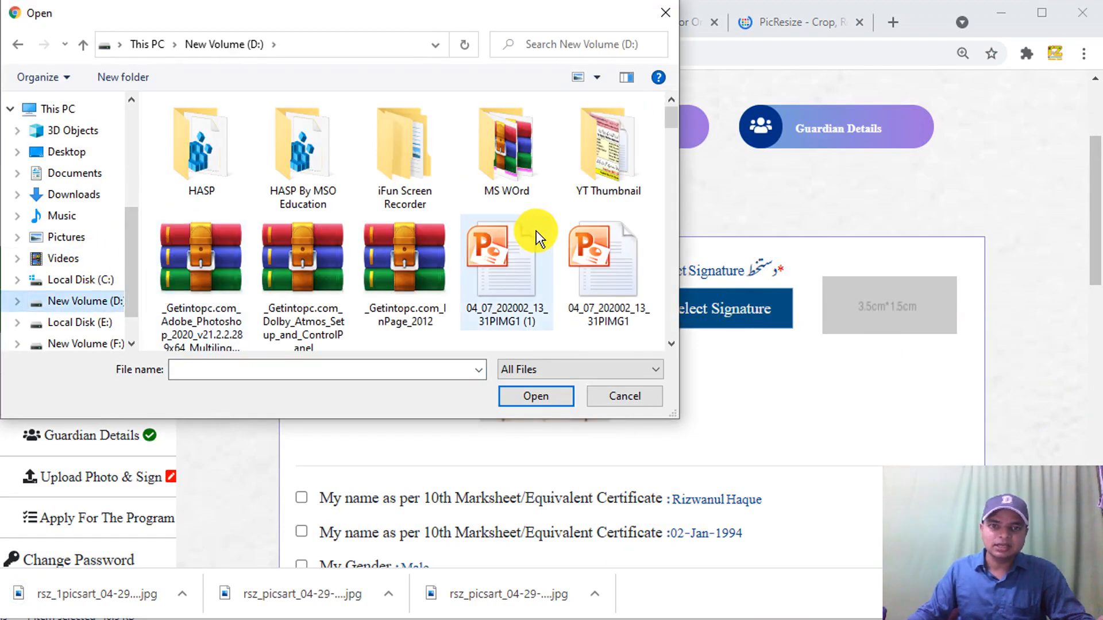
{"action": "left_click_drag", "start_coordinate": [670, 116], "coordinate": [660, 292]}
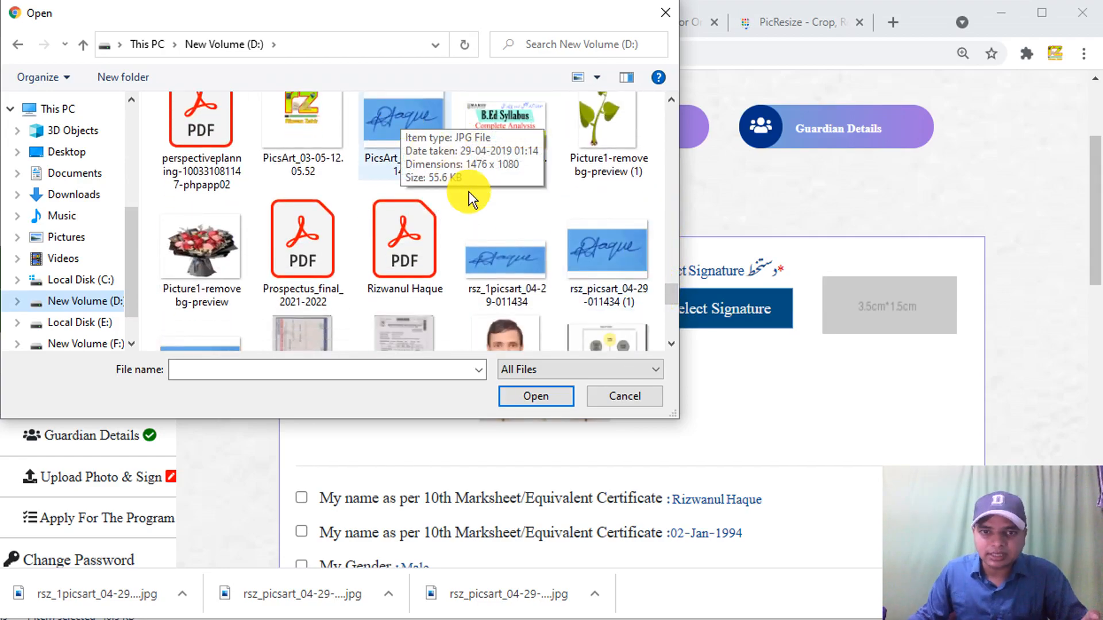
{"action": "left_click", "coordinate": [508, 252]}
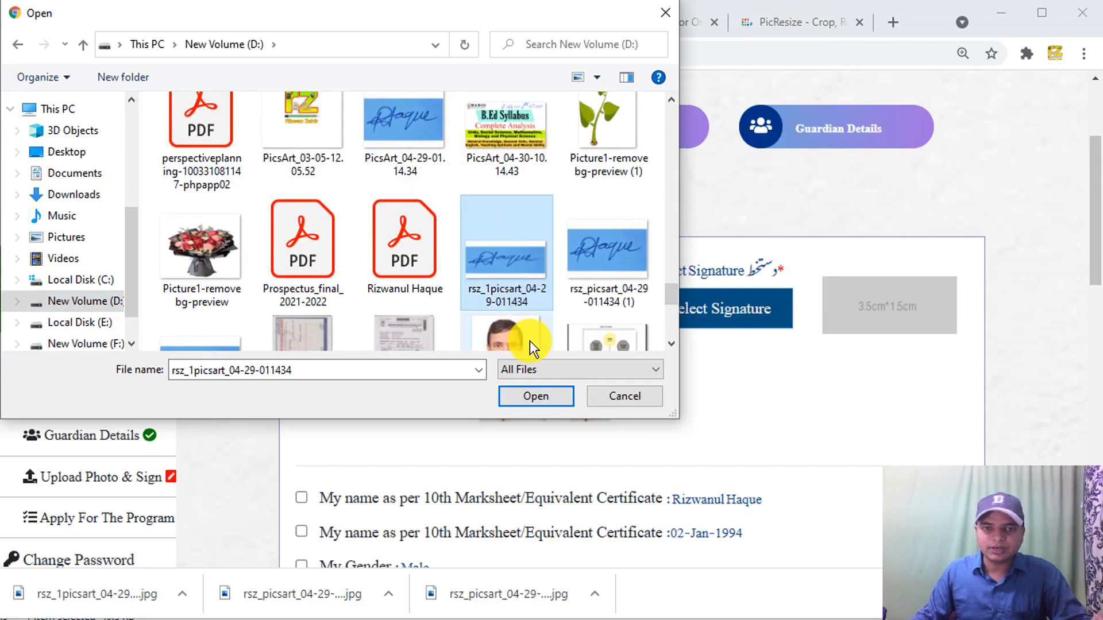
{"action": "left_click", "coordinate": [537, 397]}
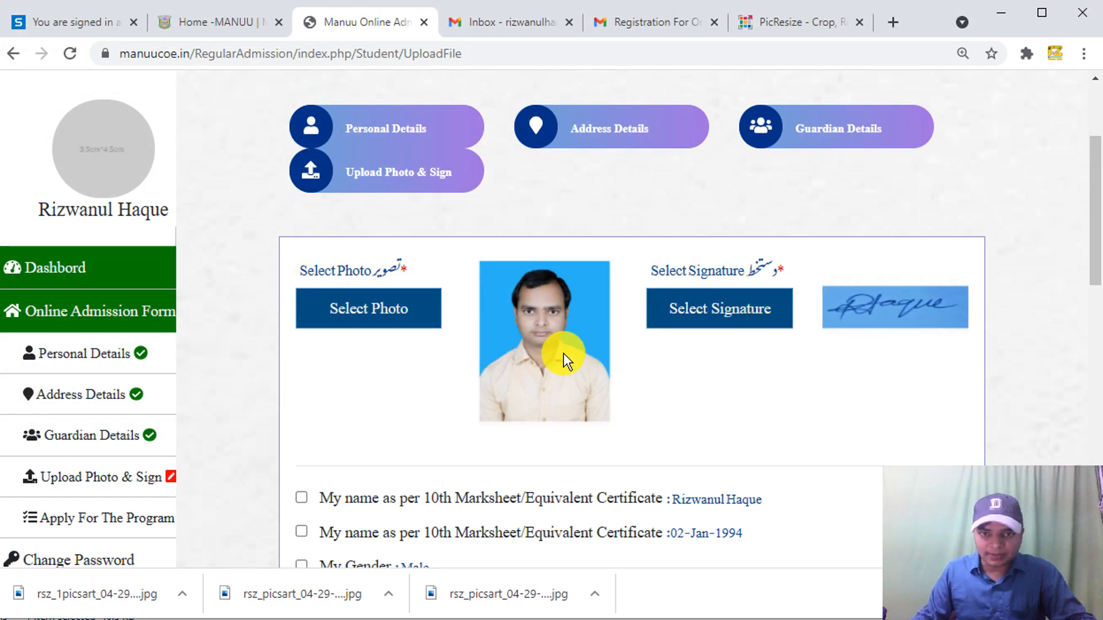
{"action": "mouse_move", "coordinate": [1094, 253]}
{"action": "left_mouse_down"}
{"action": "mouse_move", "coordinate": [1090, 287]}
{"action": "mouse_move", "coordinate": [1075, 242]}
{"action": "left_mouse_up"}
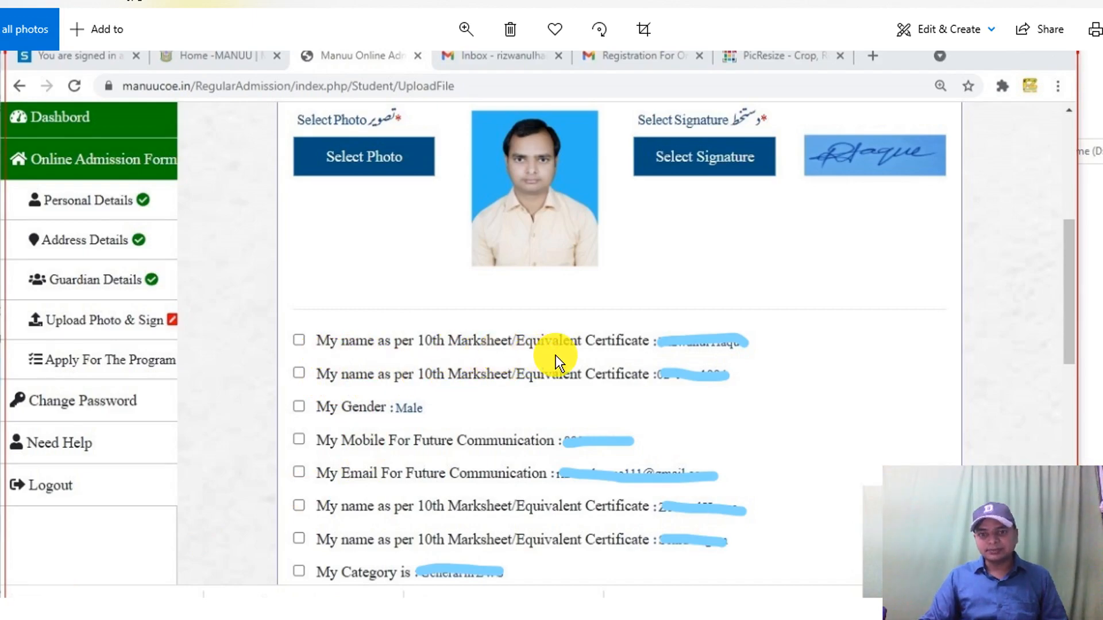
- Leave the enlarged screenshot in Photos and bring the admission page's Declaration section back
{"action": "left_click_drag", "start_coordinate": [683, 356], "coordinate": [516, 352]}
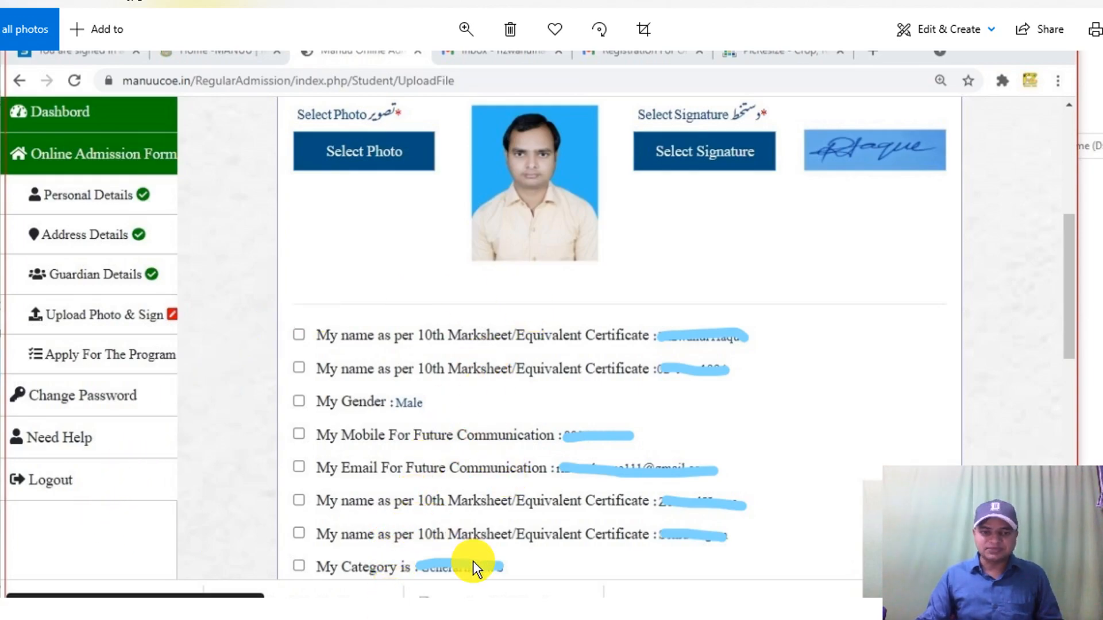
{"action": "left_click", "coordinate": [362, 589]}
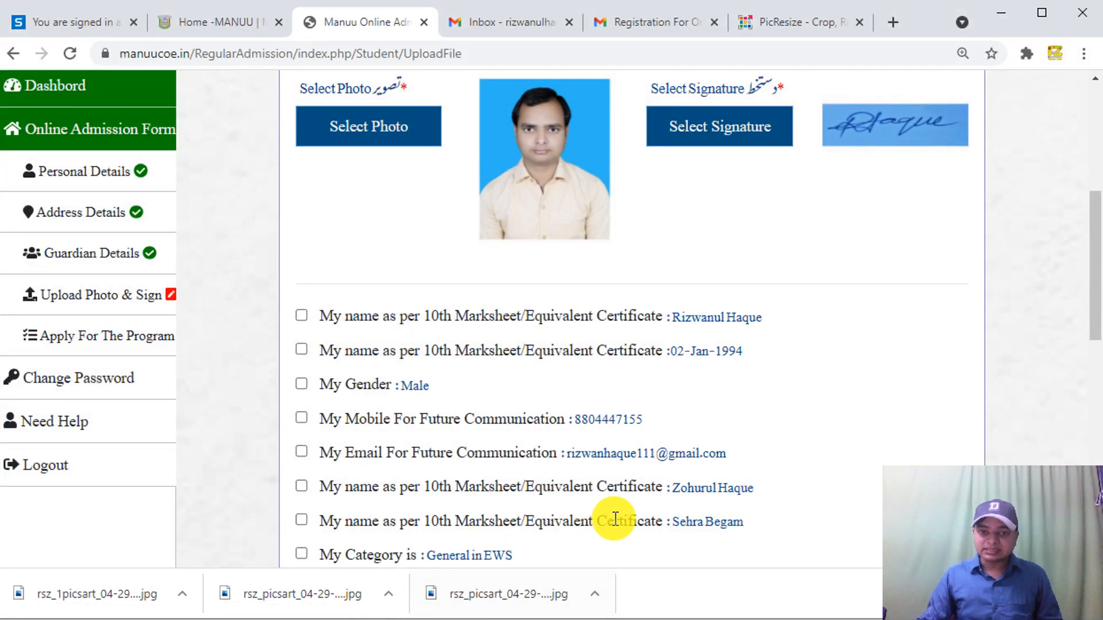
{"action": "scroll", "coordinate": [625, 492], "scroll_direction": "down", "scroll_amount": 10}
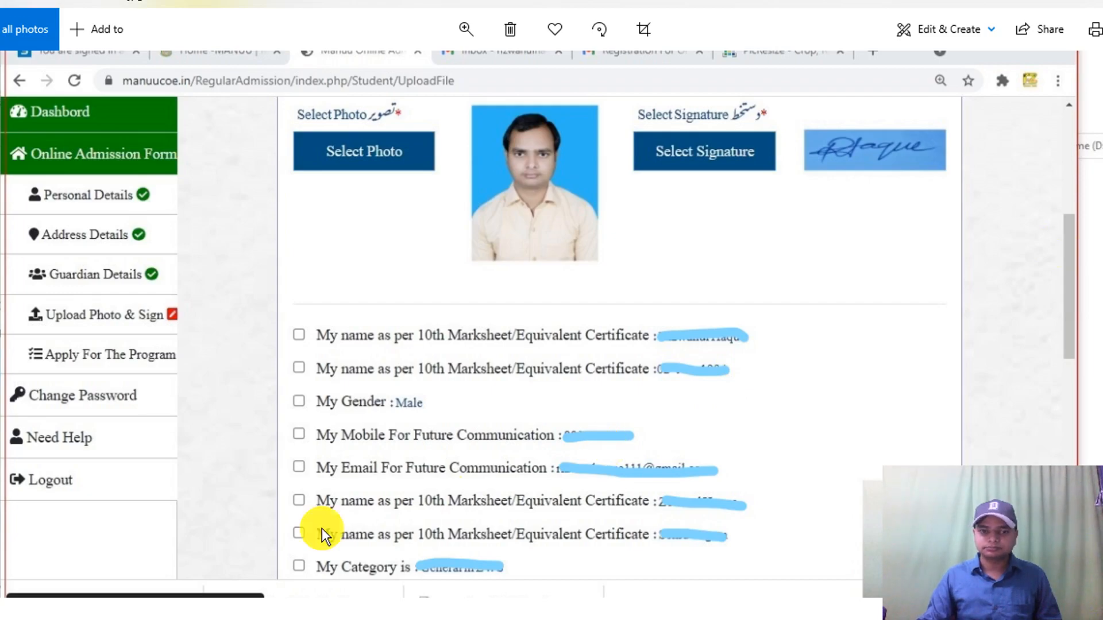
{"action": "left_click", "coordinate": [28, 598]}
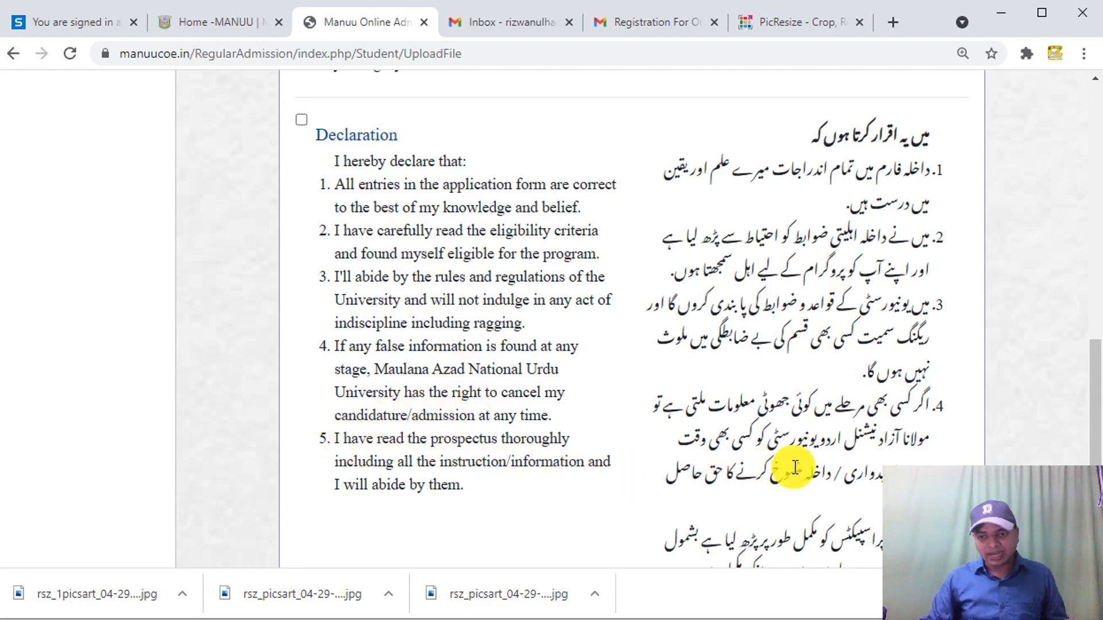
- Tick the Declaration checkbox, then scroll down to the Preview and Submit buttons
{"action": "left_click_drag", "start_coordinate": [1091, 413], "coordinate": [1095, 473]}
{"action": "scroll", "coordinate": [758, 378], "scroll_direction": "up", "scroll_amount": 9}
{"action": "scroll", "coordinate": [970, 356], "scroll_direction": "down", "scroll_amount": 10}
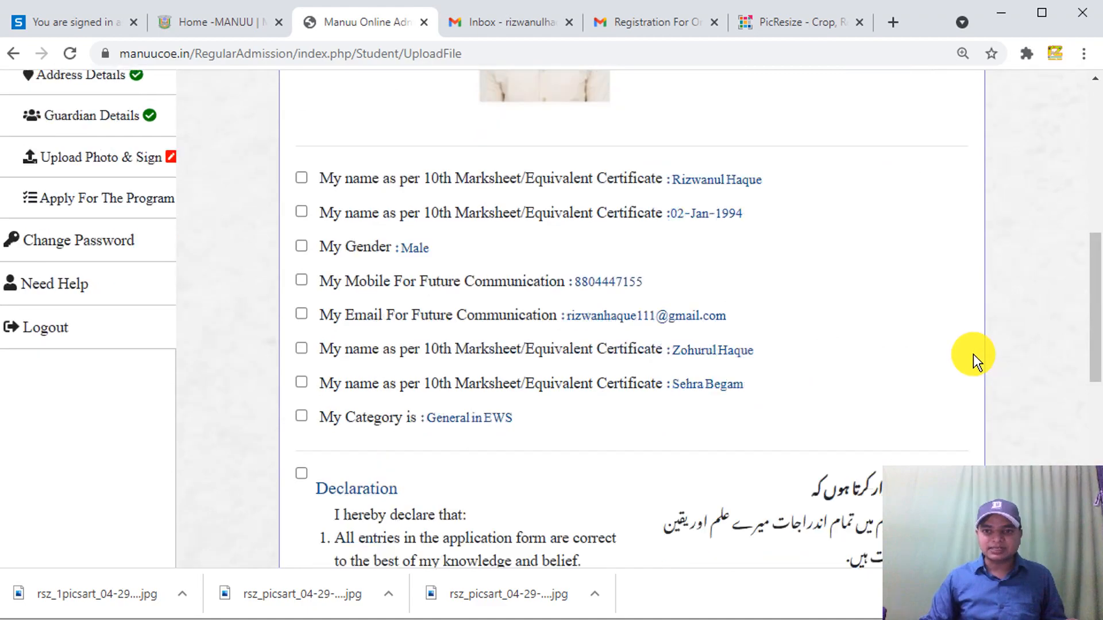
{"action": "left_click_drag", "start_coordinate": [1096, 414], "coordinate": [1090, 382]}
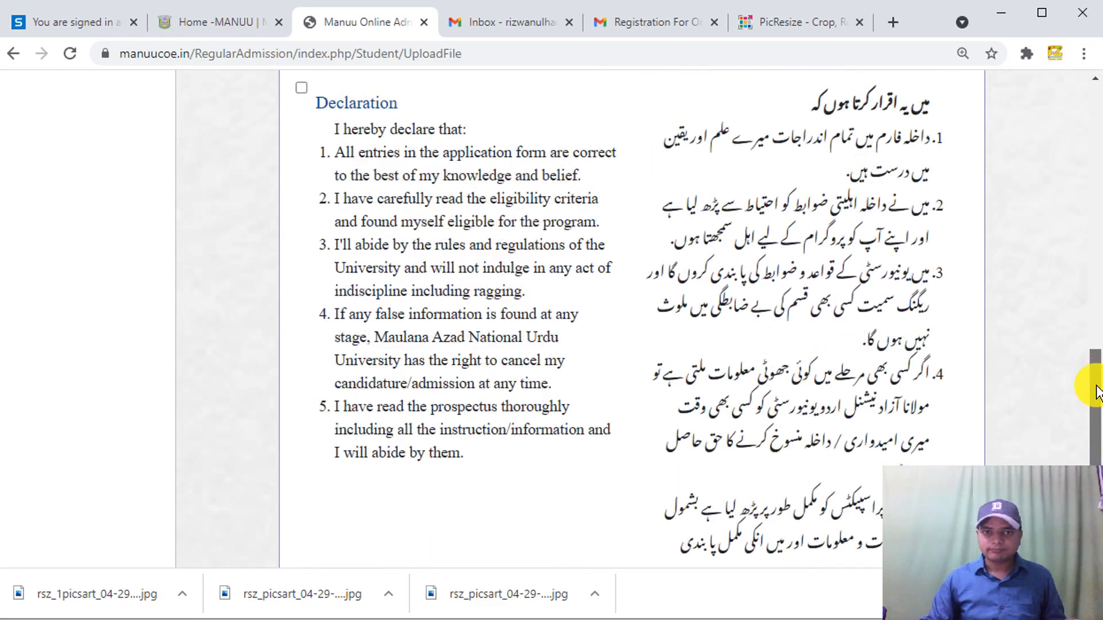
{"action": "left_click", "coordinate": [300, 90]}
{"action": "left_click_drag", "start_coordinate": [1090, 394], "coordinate": [1084, 458]}
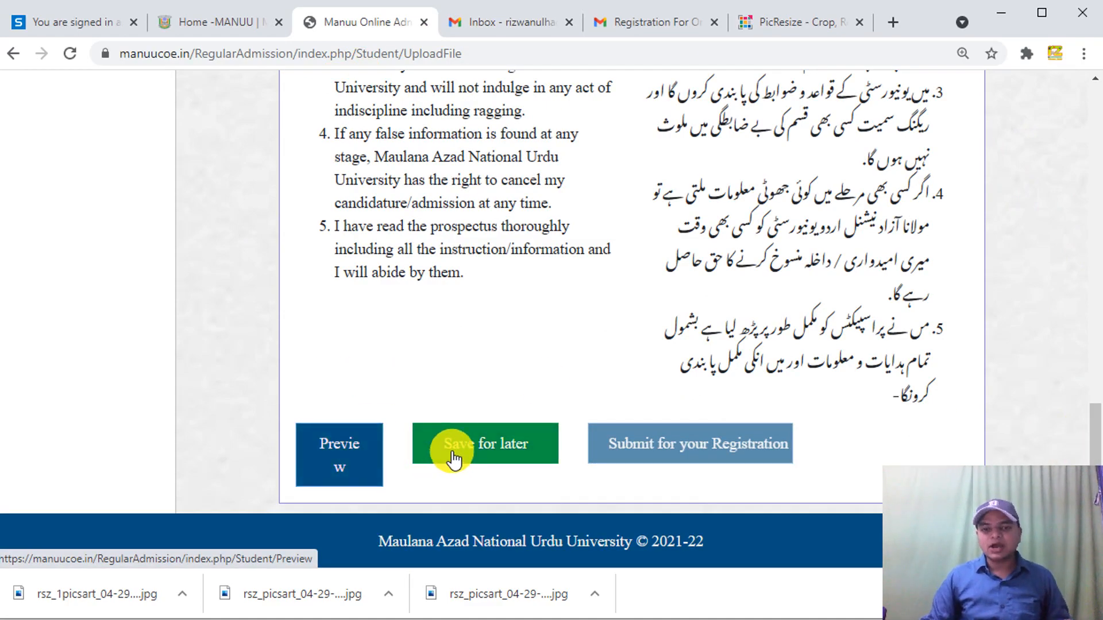
{"action": "left_click", "coordinate": [337, 464]}
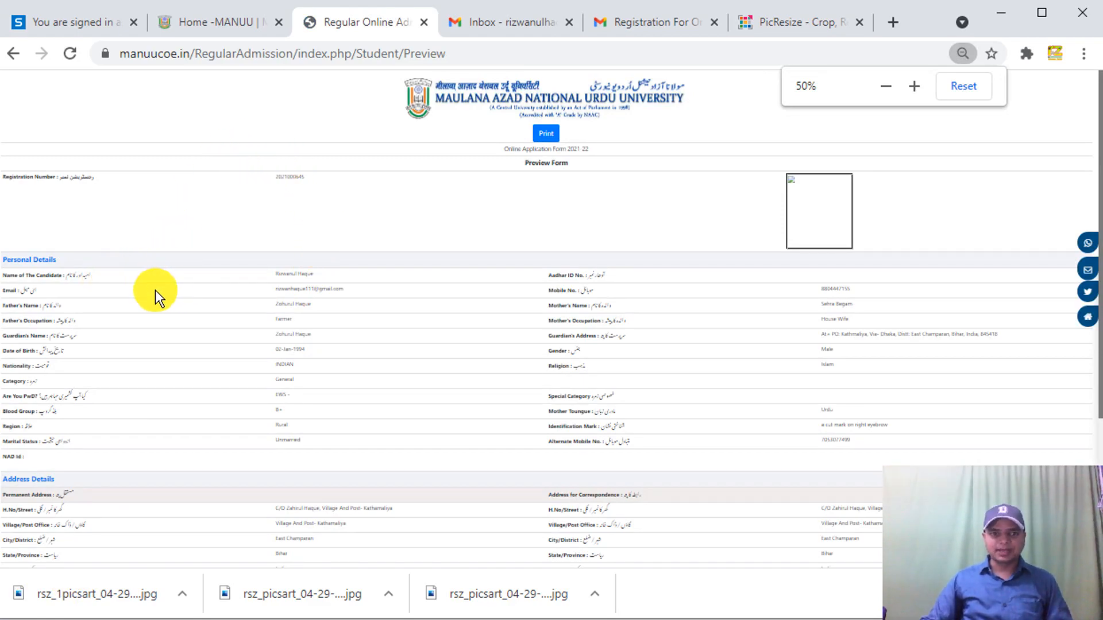
{"action": "scroll", "coordinate": [401, 520], "scroll_direction": "down", "scroll_amount": 4}
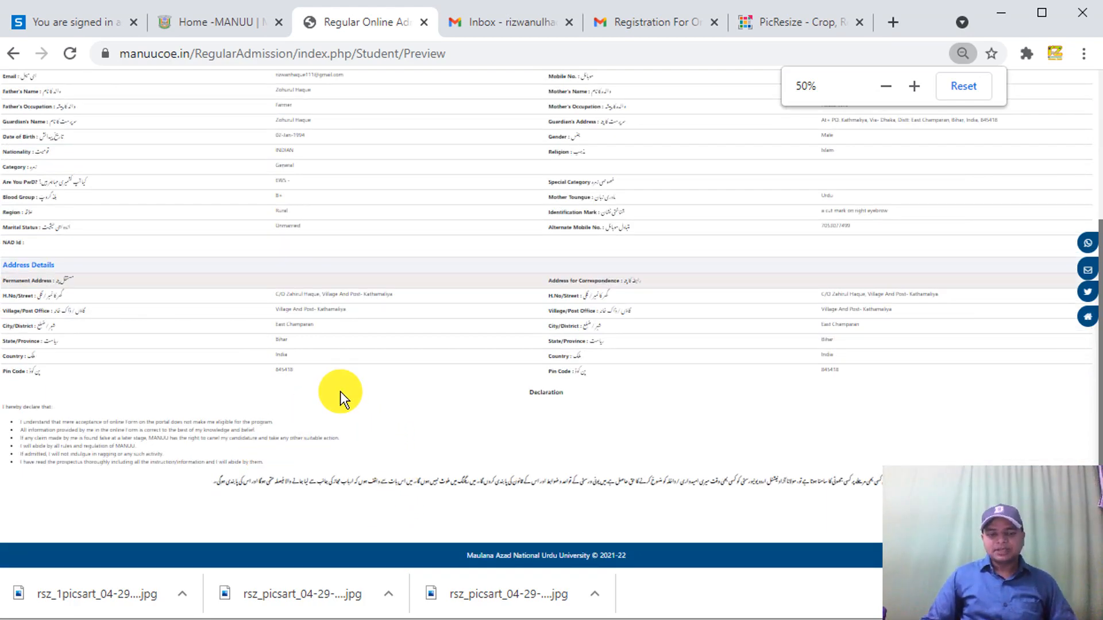
{"action": "scroll", "coordinate": [476, 305], "scroll_direction": "up", "scroll_amount": 4}
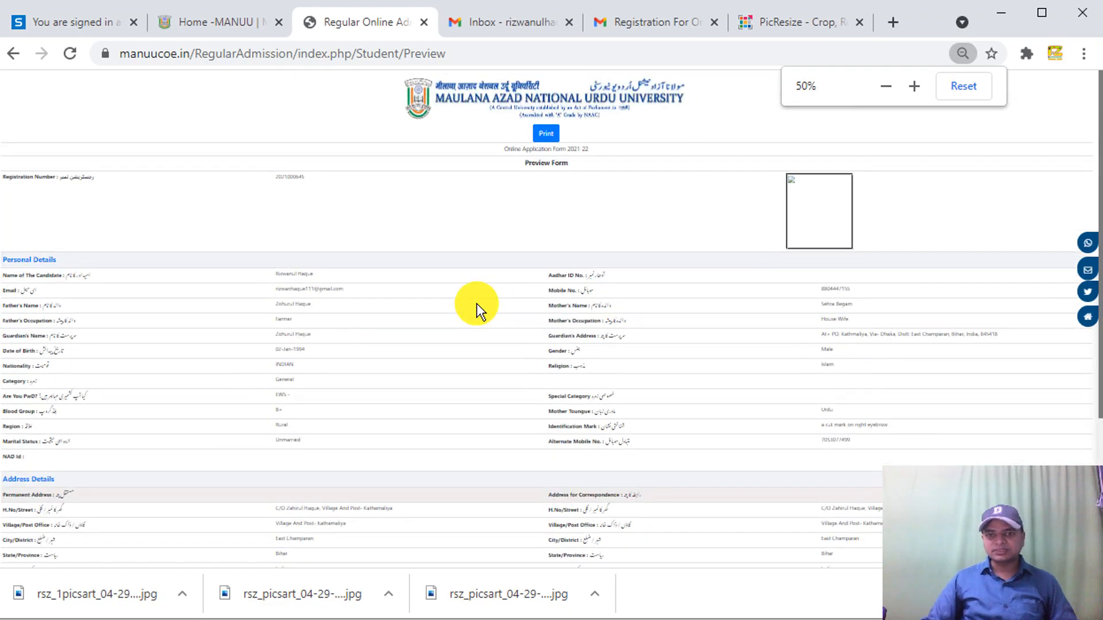
{"action": "scroll", "coordinate": [499, 294], "scroll_direction": "down", "scroll_amount": 4}
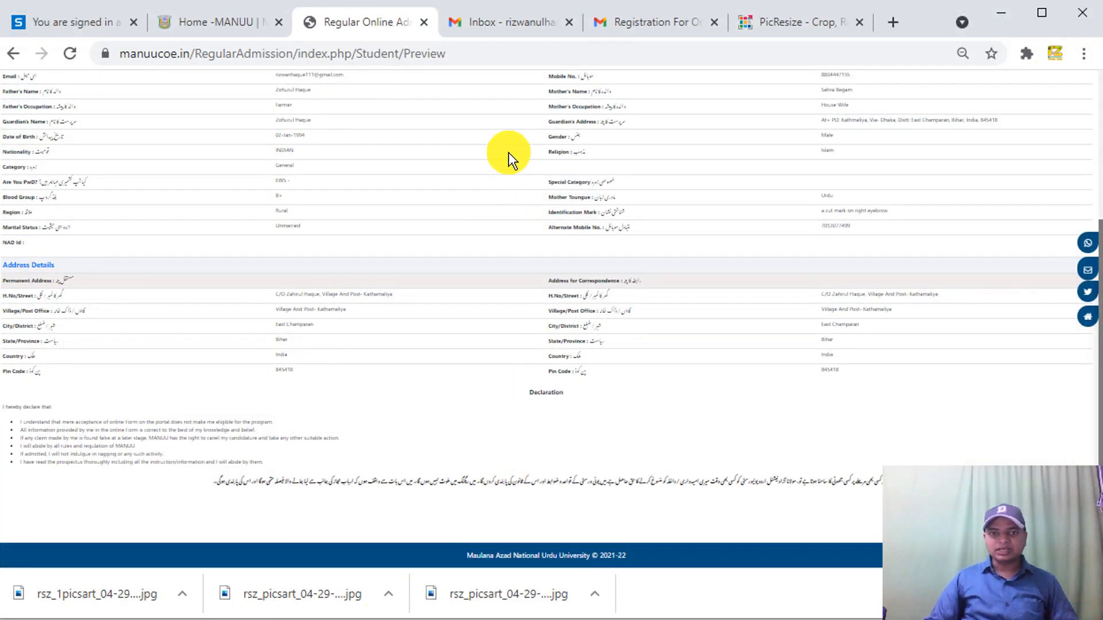
{"action": "left_click_drag", "start_coordinate": [1005, 226], "coordinate": [992, 184]}
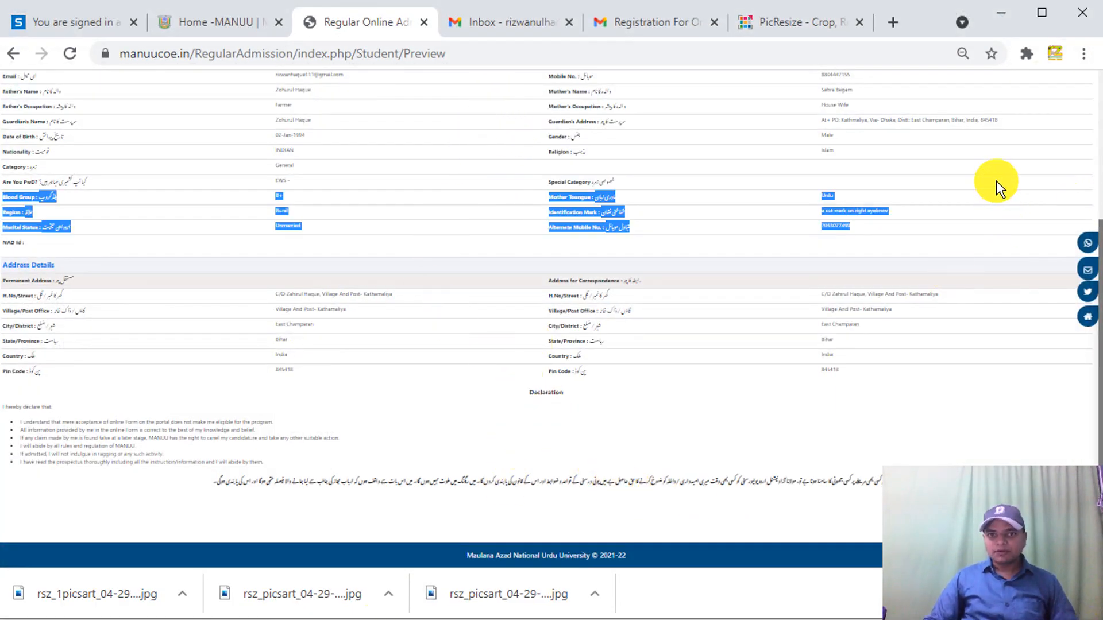
{"action": "left_click", "coordinate": [634, 374]}
{"action": "scroll", "coordinate": [633, 382], "scroll_direction": "up", "scroll_amount": 4}
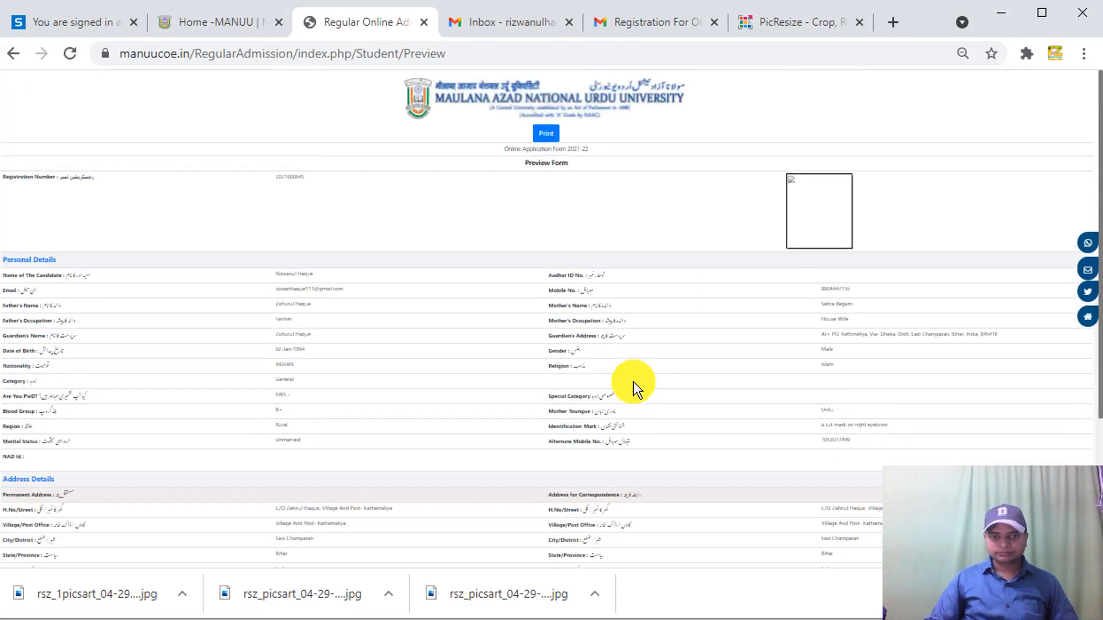
{"action": "scroll", "coordinate": [170, 133], "scroll_direction": "down", "scroll_amount": 4}
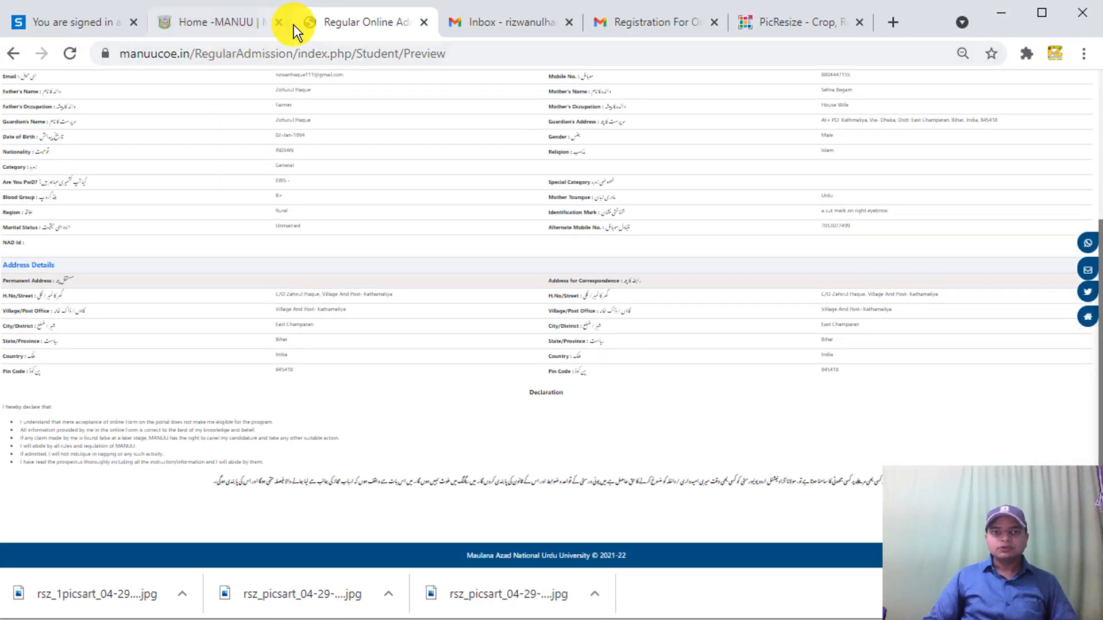
- Go back to the photo and signature upload page, zoom out, and save the step for later
{"action": "left_click", "coordinate": [13, 53]}
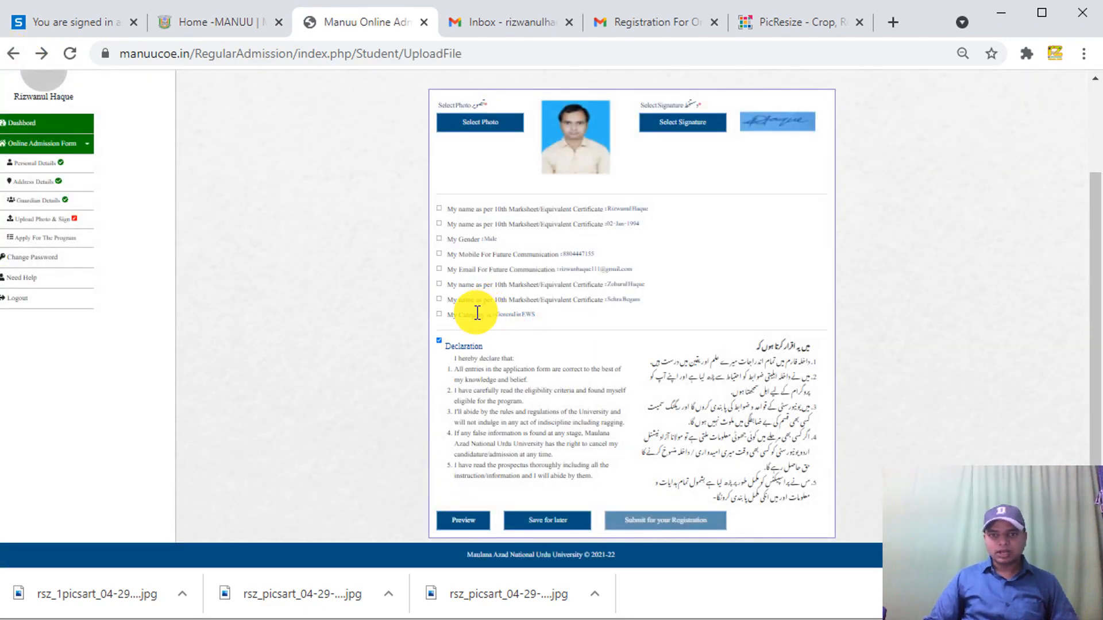
{"action": "key", "text": "ctrl+minus"}
{"action": "key", "text": "ctrl+minus"}
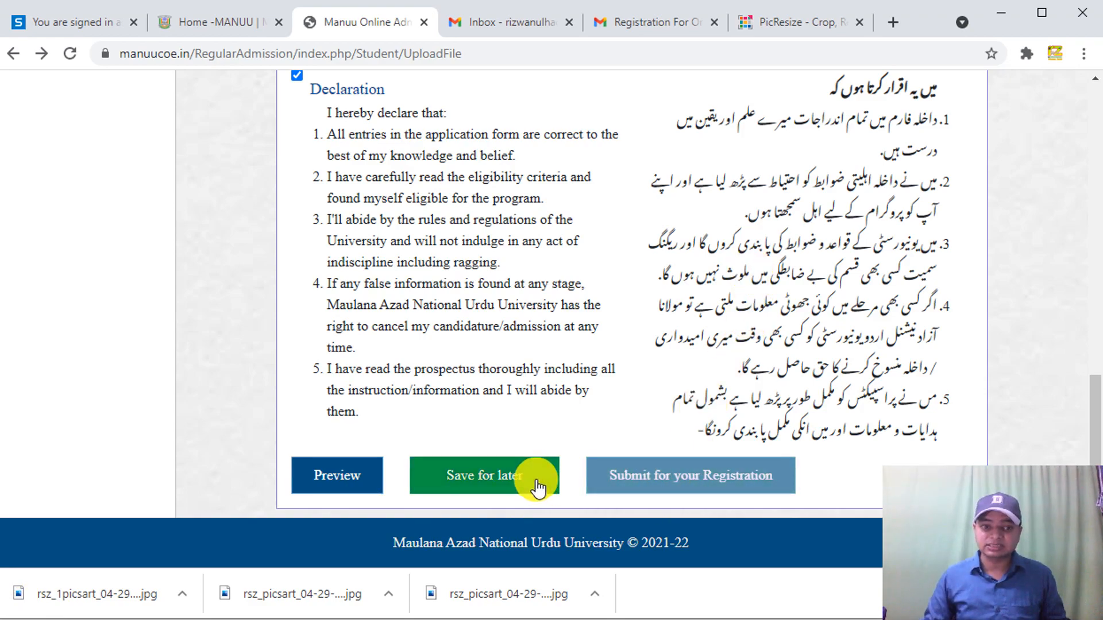
{"action": "left_click", "coordinate": [484, 477]}
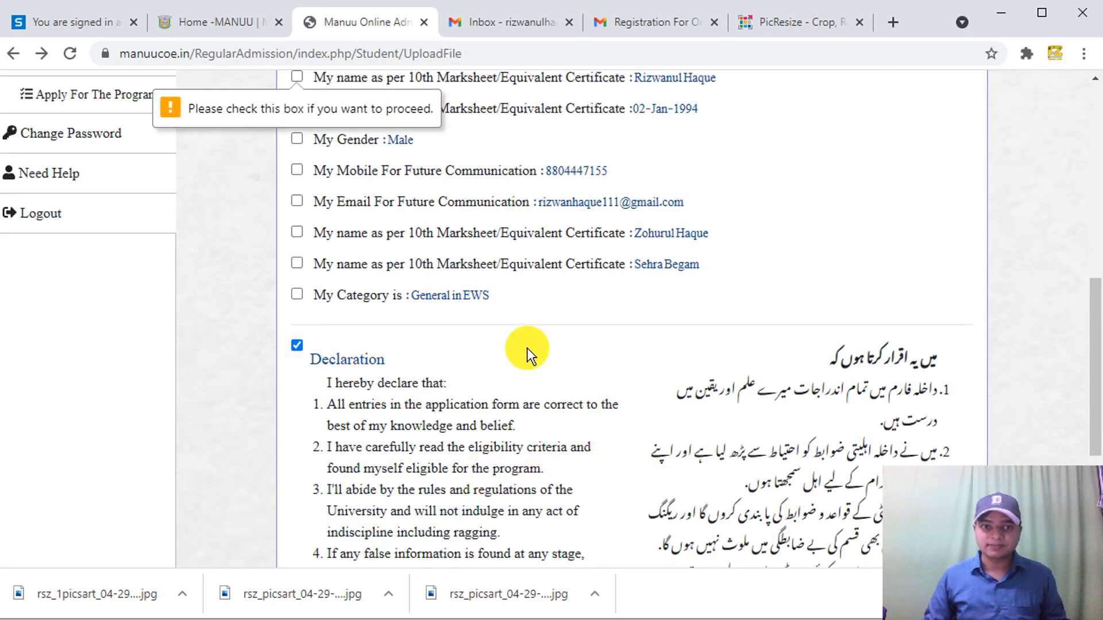
{"action": "scroll", "coordinate": [526, 347], "scroll_direction": "down", "scroll_amount": 5}
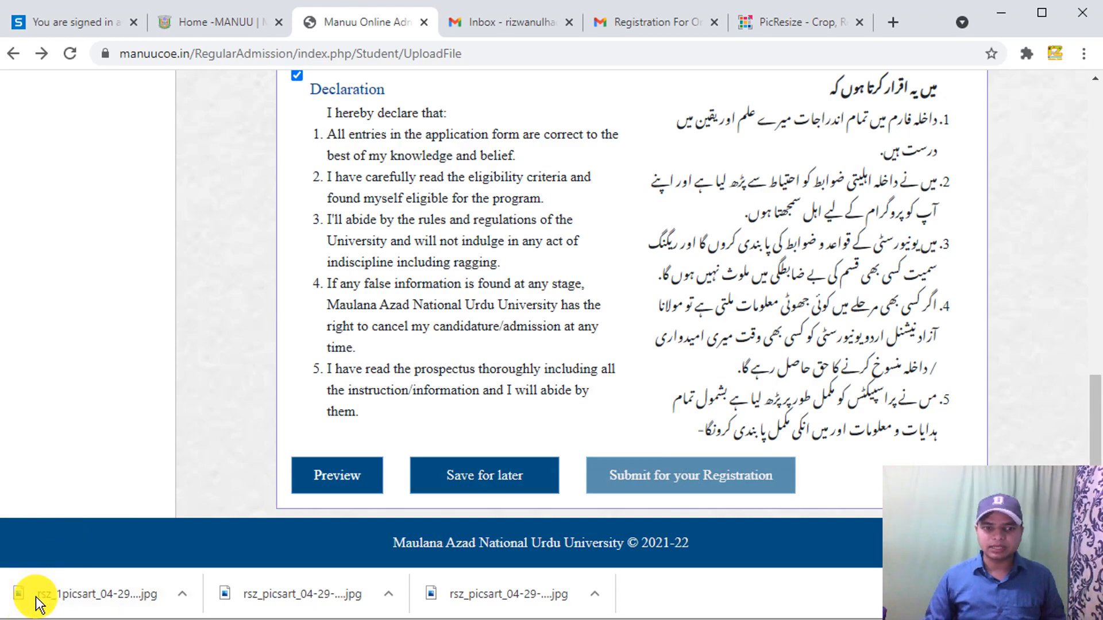
{"action": "left_click", "coordinate": [482, 470]}
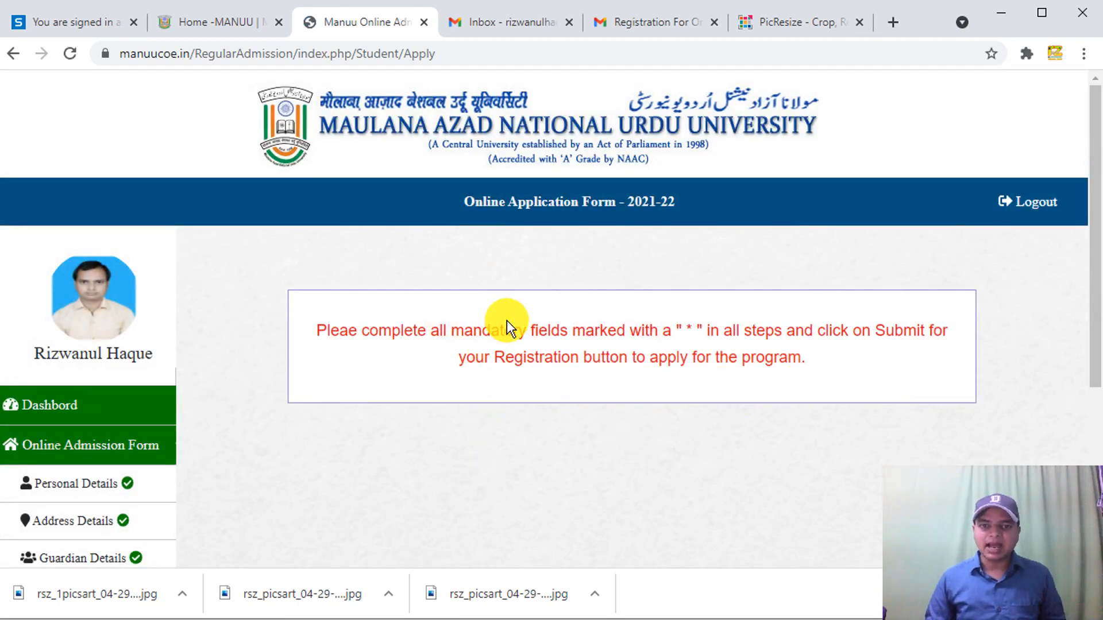
- Return to Upload Photo & Sign via Apply For The Program and scroll to the ticked Declaration
{"action": "scroll", "coordinate": [506, 320], "scroll_direction": "down", "scroll_amount": 5}
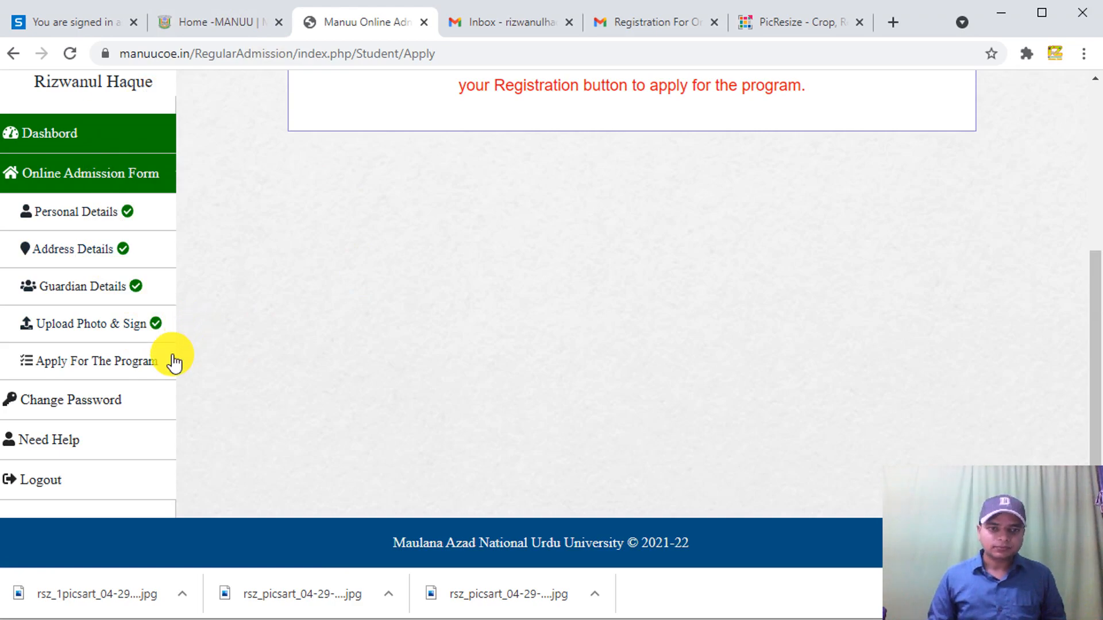
{"action": "left_click", "coordinate": [121, 362]}
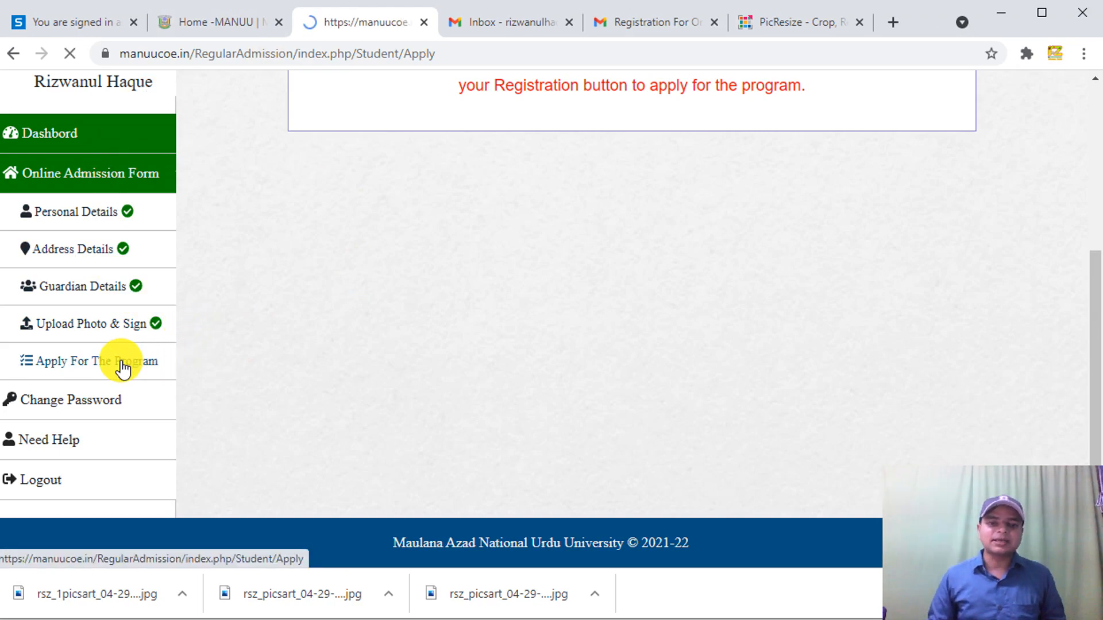
{"action": "scroll", "coordinate": [439, 397], "scroll_direction": "down", "scroll_amount": 5}
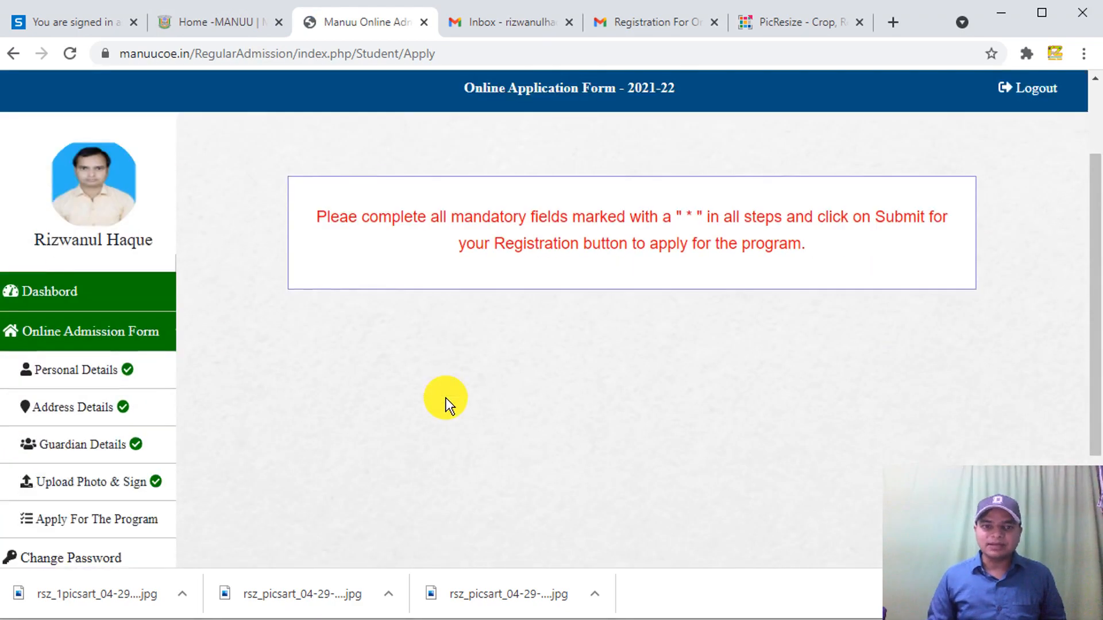
{"action": "scroll", "coordinate": [445, 397], "scroll_direction": "up", "scroll_amount": 5}
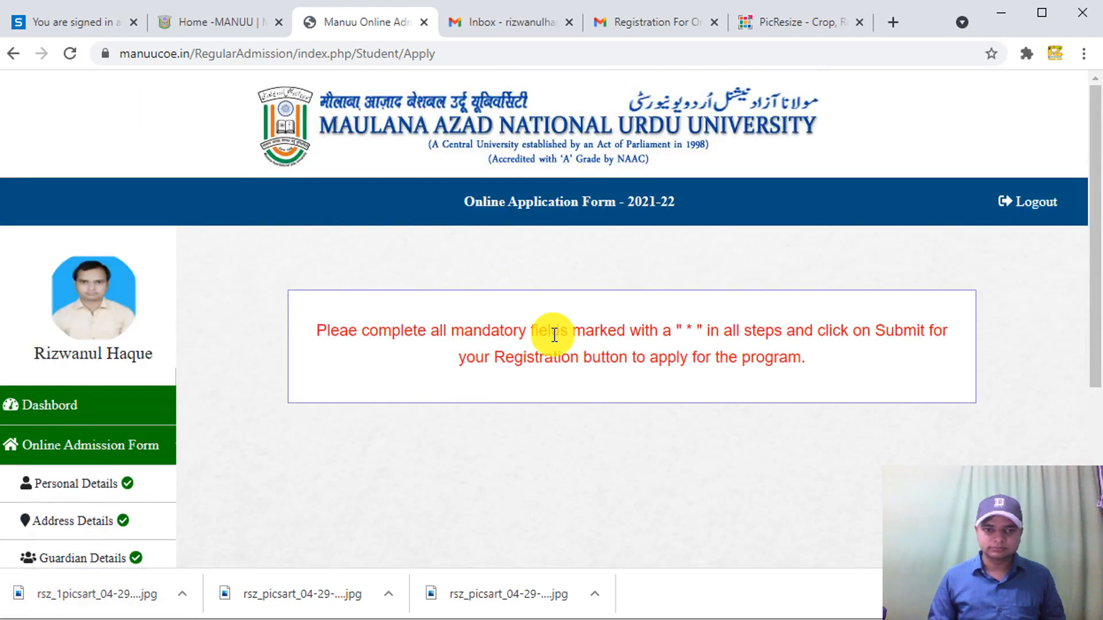
{"action": "scroll", "coordinate": [526, 349], "scroll_direction": "down", "scroll_amount": 5}
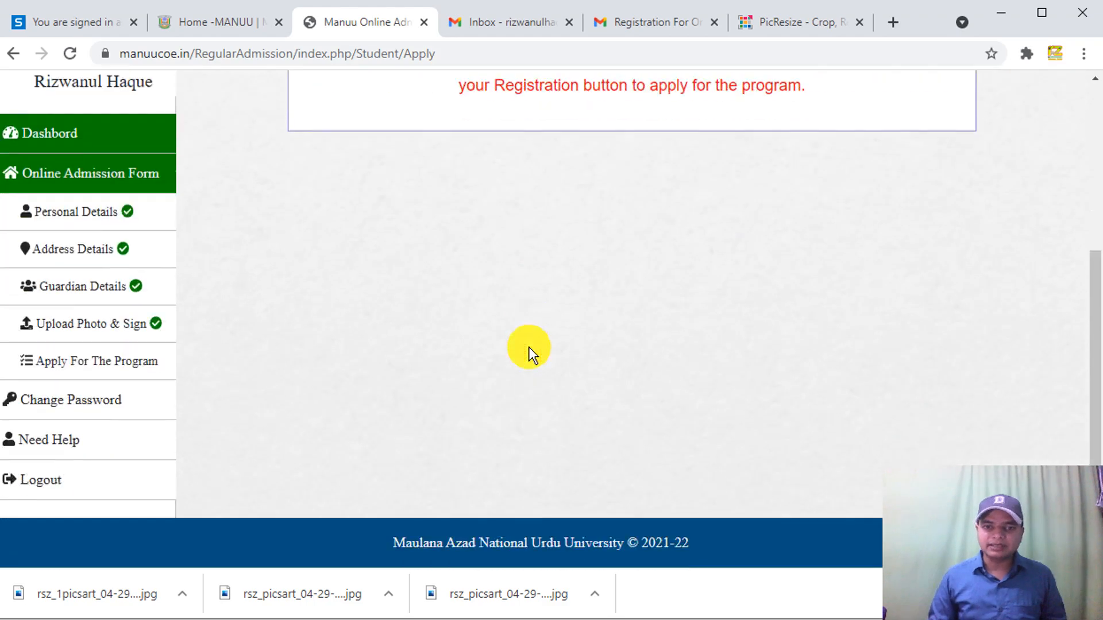
{"action": "left_click", "coordinate": [93, 325]}
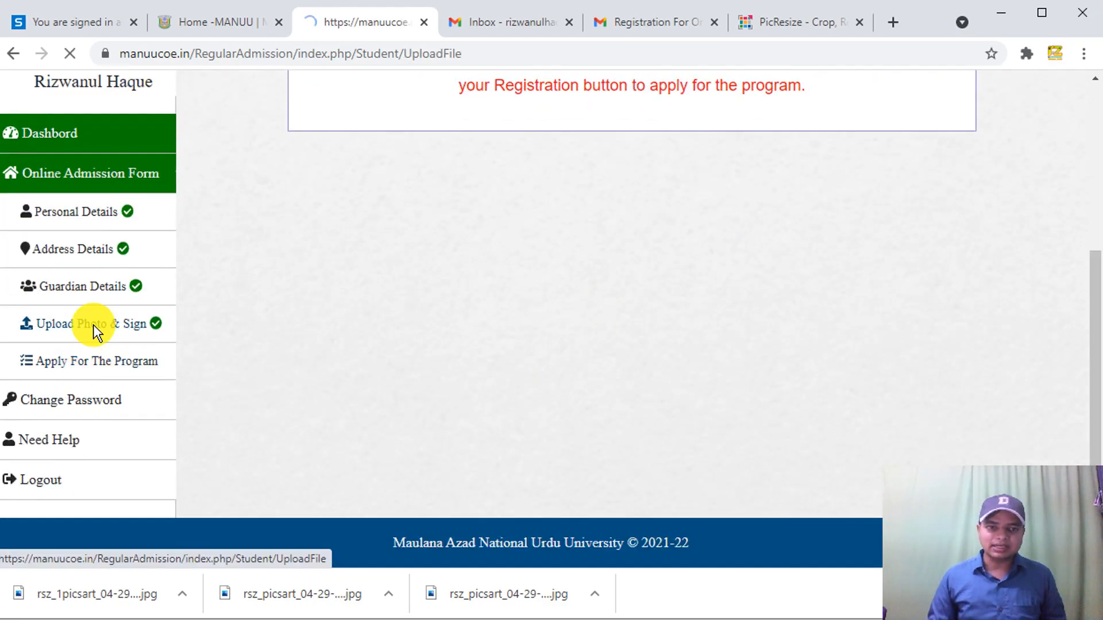
{"action": "scroll", "coordinate": [348, 322], "scroll_direction": "down", "scroll_amount": 10}
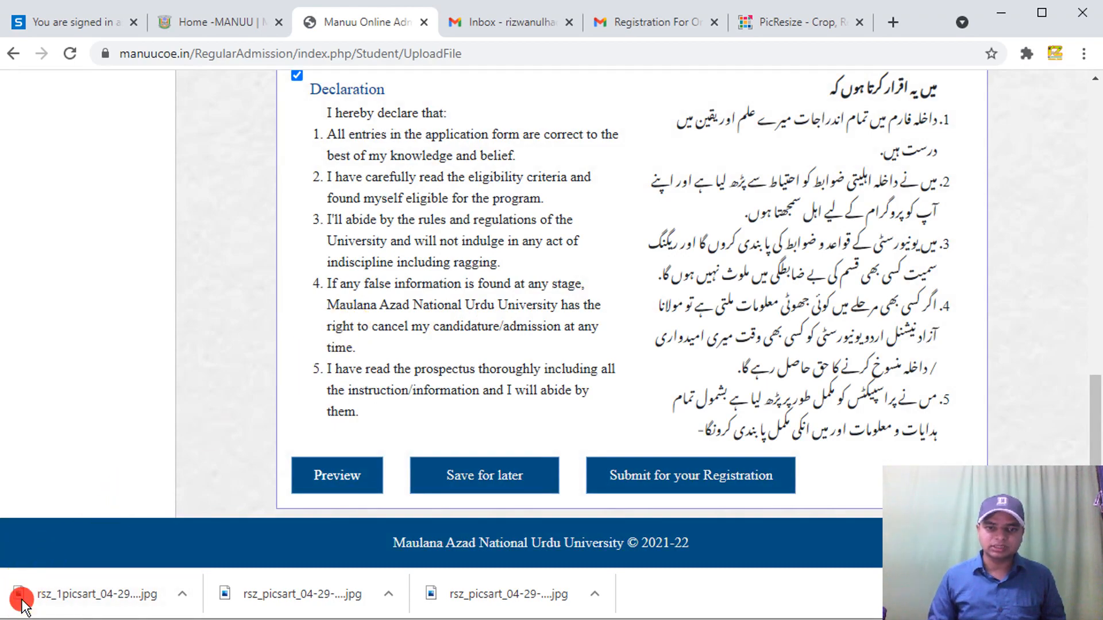
- Submit the registration form and confirm the final submission
{"action": "left_click", "coordinate": [672, 491]}
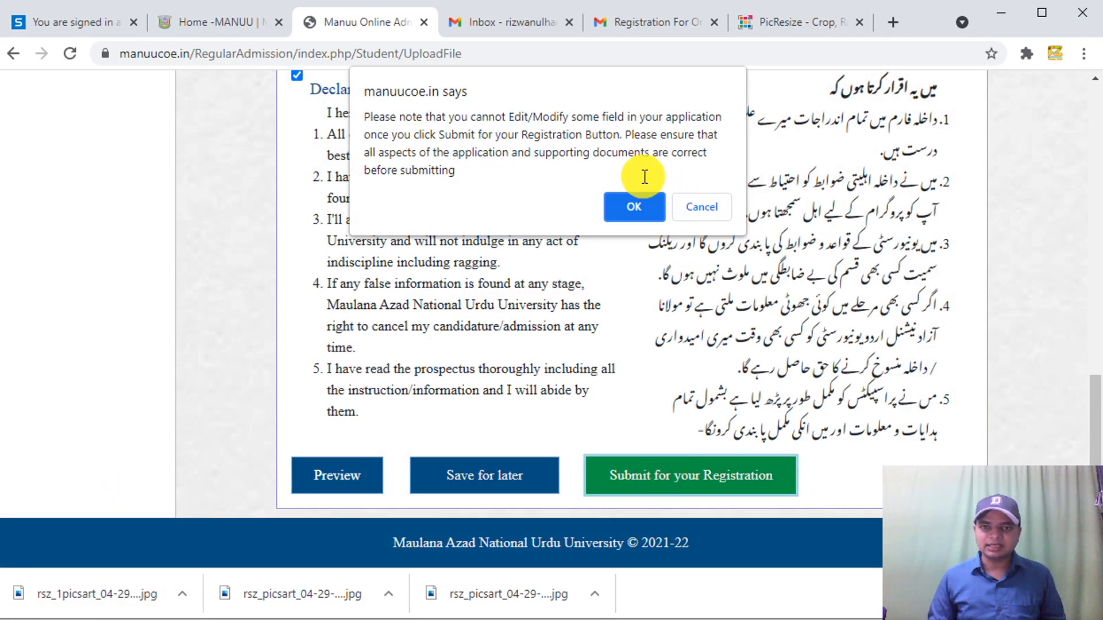
{"action": "left_click", "coordinate": [631, 206]}
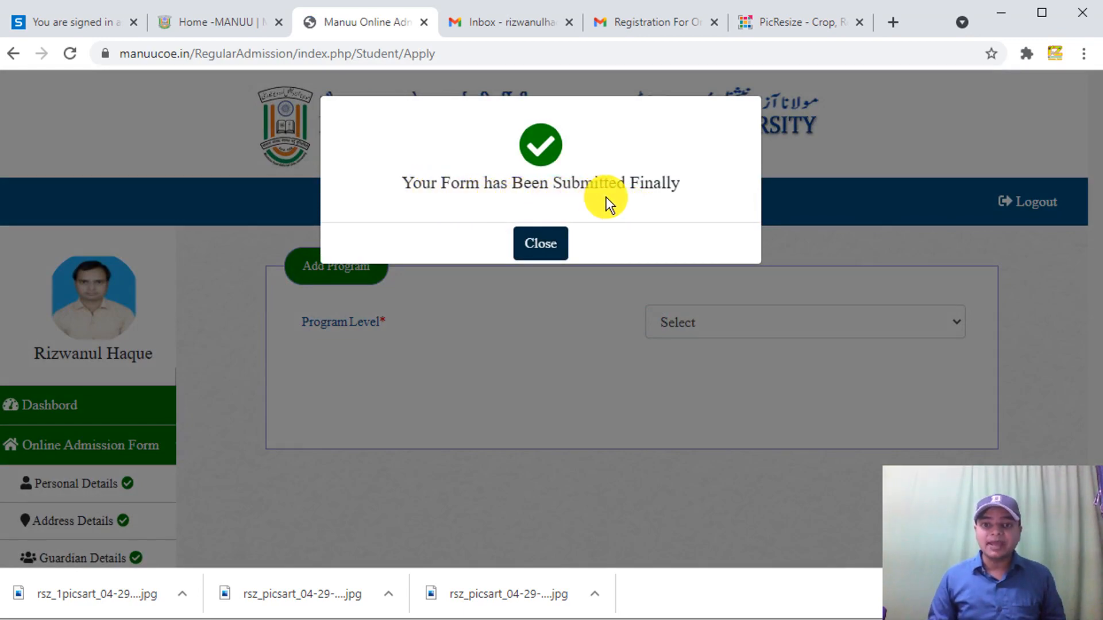
- Close the 'Form Submitted' notice and view the Program Level options, such as Bachelors, on Add Program
{"action": "left_click", "coordinate": [533, 241]}
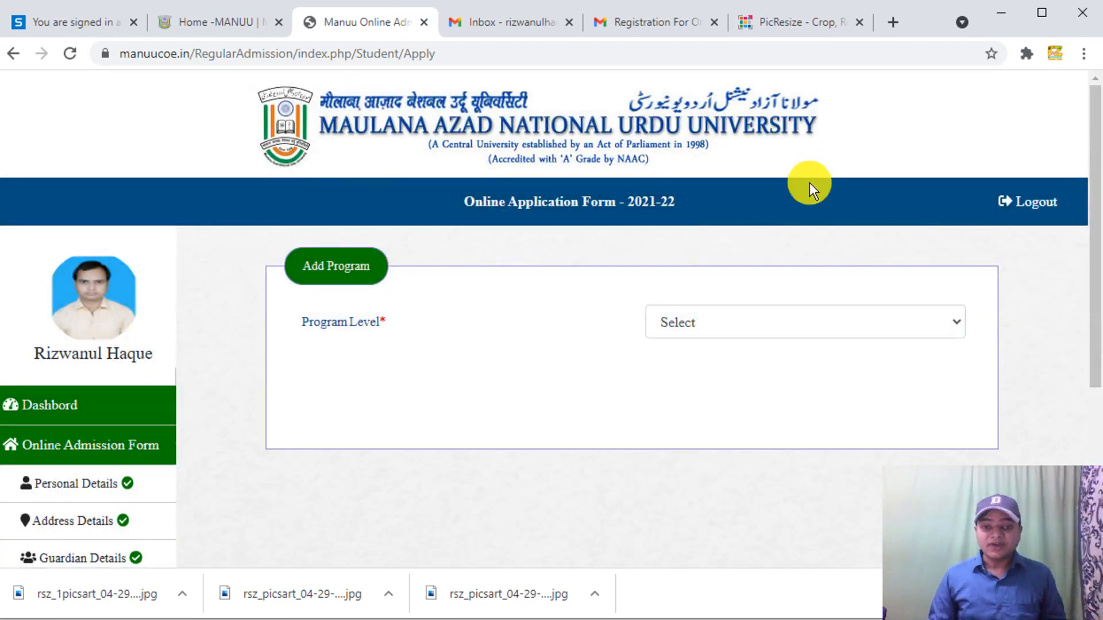
{"action": "left_click", "coordinate": [756, 325]}
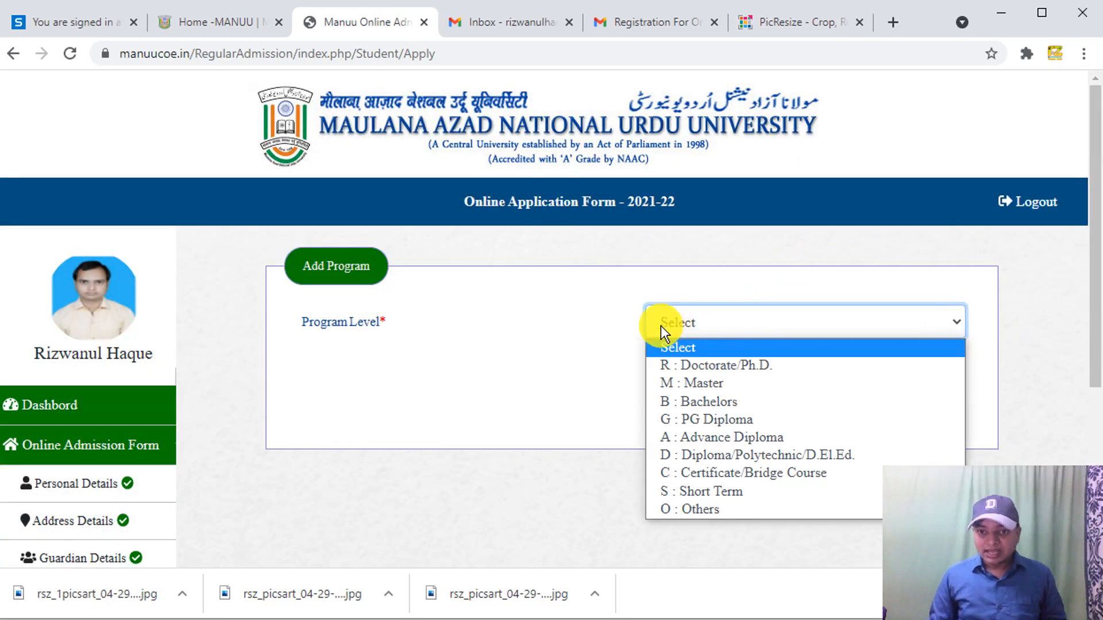
{"action": "left_click", "coordinate": [620, 331]}
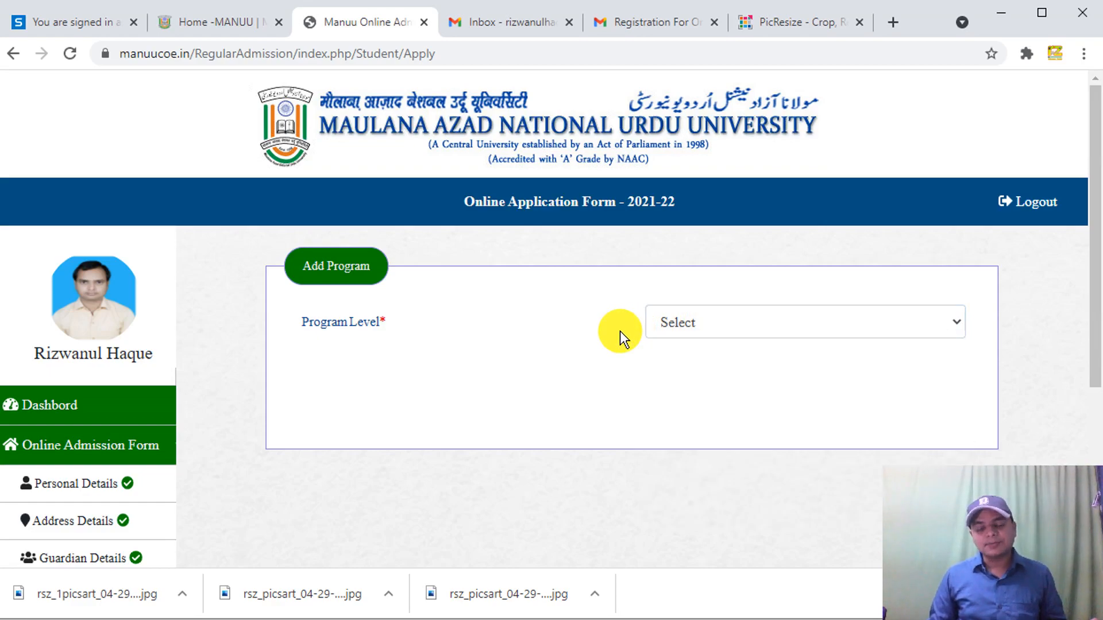
{"action": "left_click", "coordinate": [672, 325]}
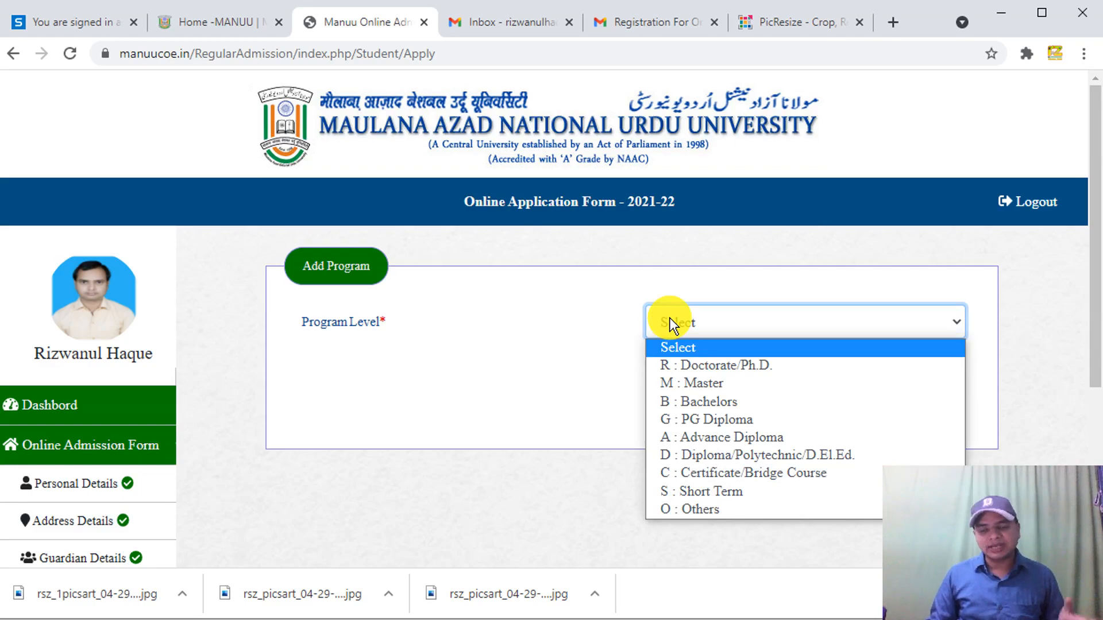
{"action": "scroll", "coordinate": [1091, 339], "scroll_direction": "down", "scroll_amount": 2}
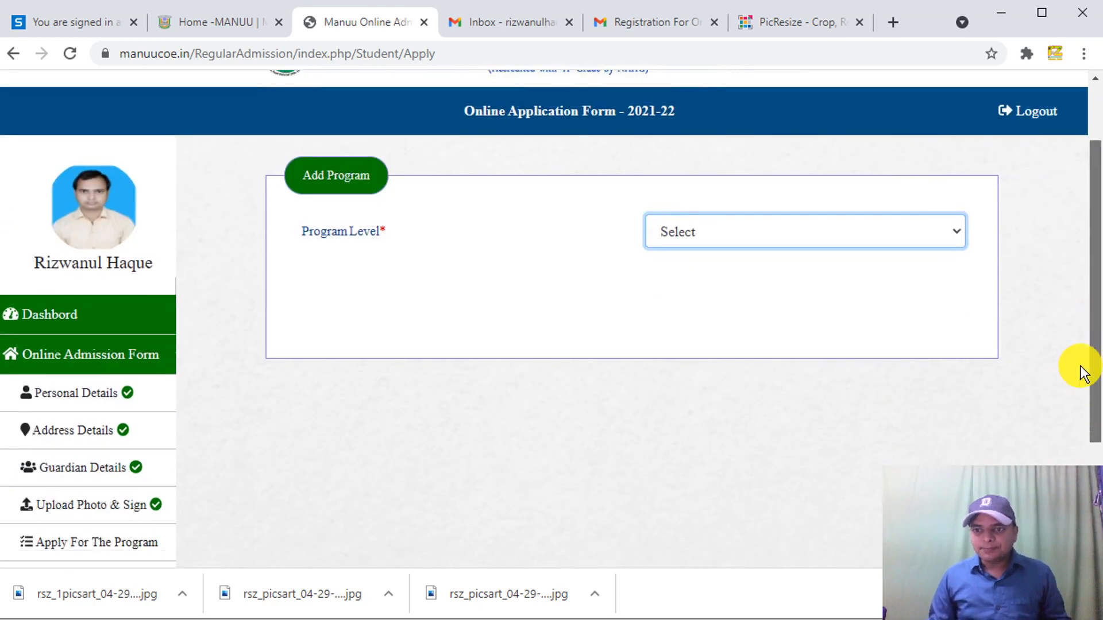
{"action": "left_click", "coordinate": [863, 231]}
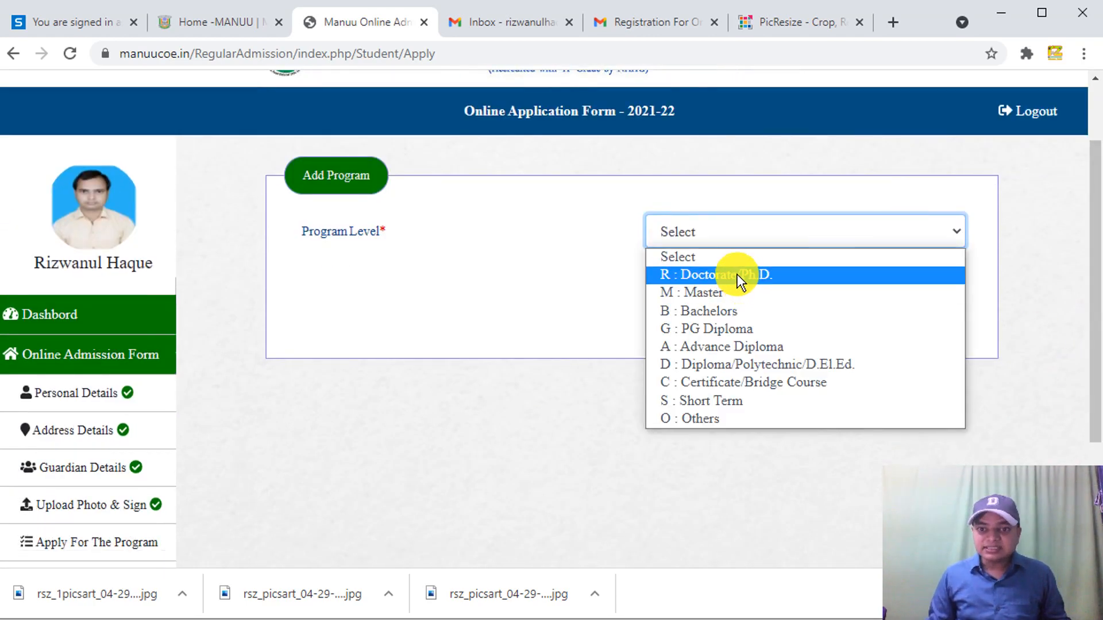
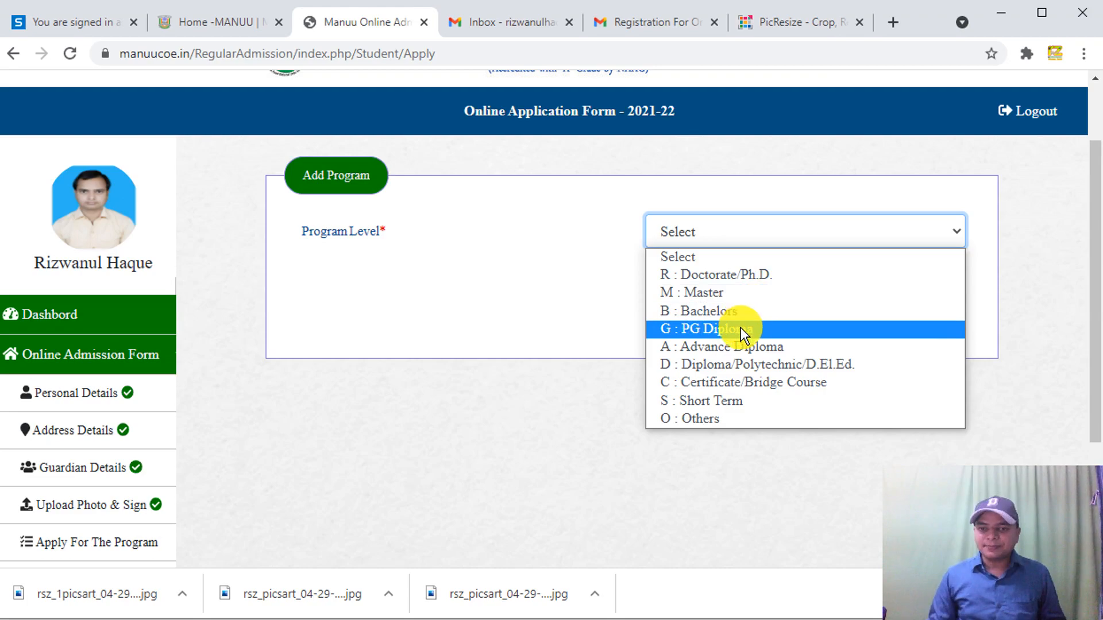
- Choose 'B : Bachelors' as program level and 'Bachelor of Education (B.Ed.)' as program name
{"action": "left_click", "coordinate": [747, 313]}
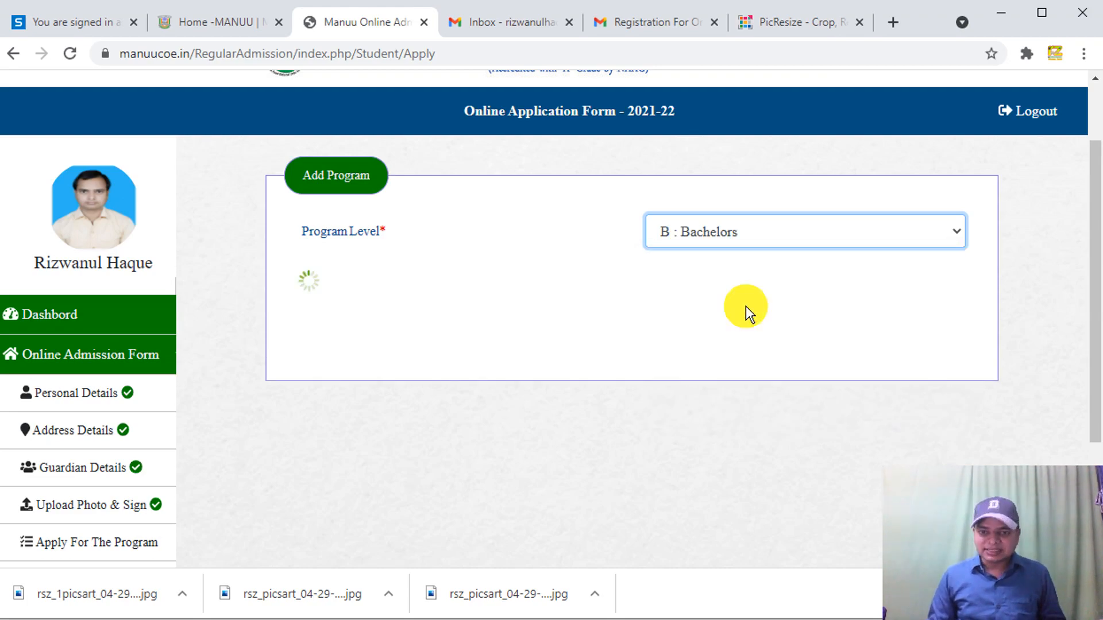
{"action": "left_click", "coordinate": [751, 286]}
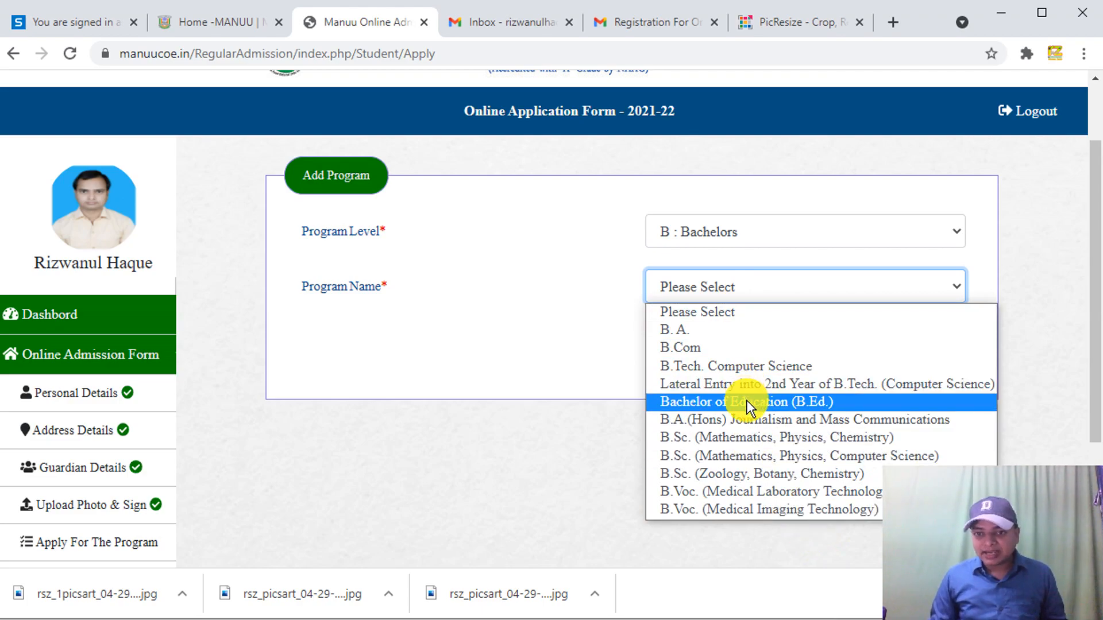
{"action": "left_click", "coordinate": [862, 397]}
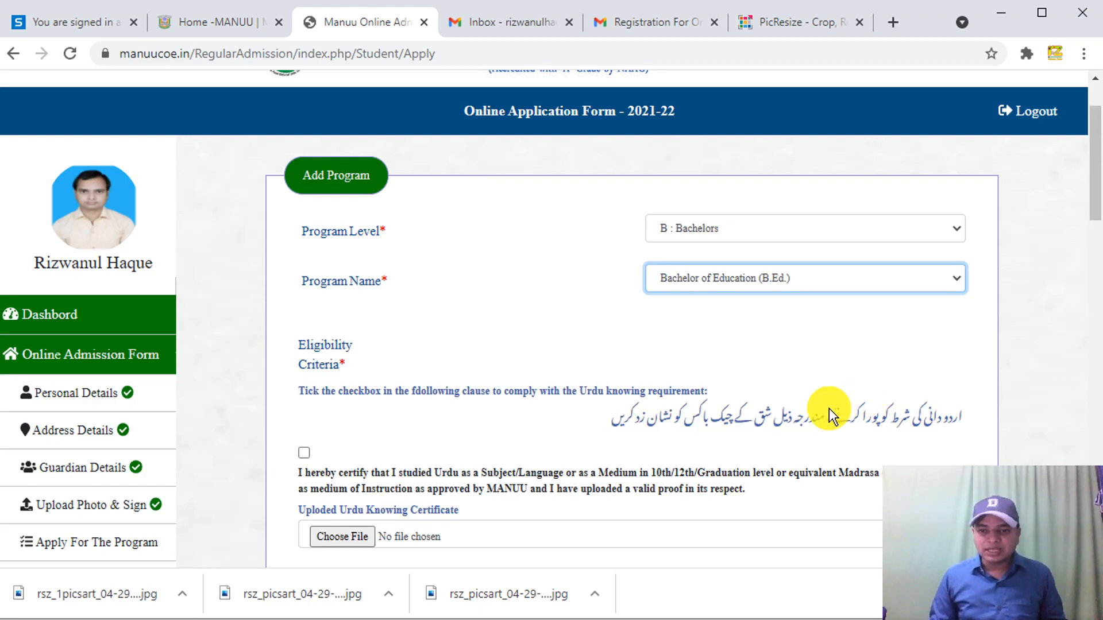
- Tick the Urdu-knowing declaration and attach 'fauqania marksheet' from the Desktop as the certificate
{"action": "left_click_drag", "start_coordinate": [1093, 178], "coordinate": [1096, 218]}
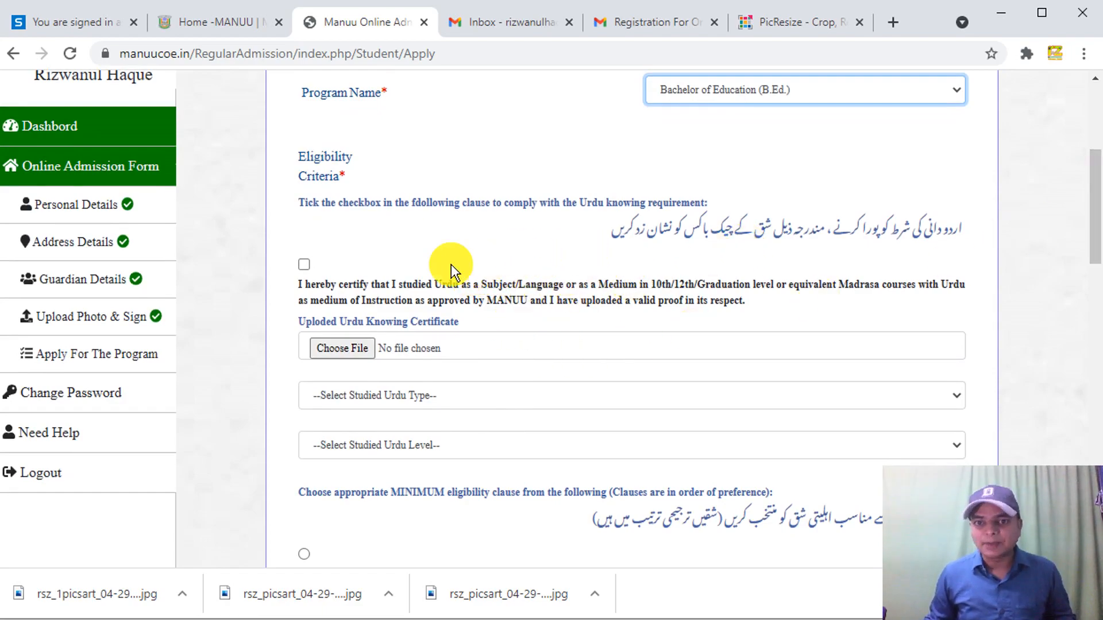
{"action": "left_click", "coordinate": [303, 263]}
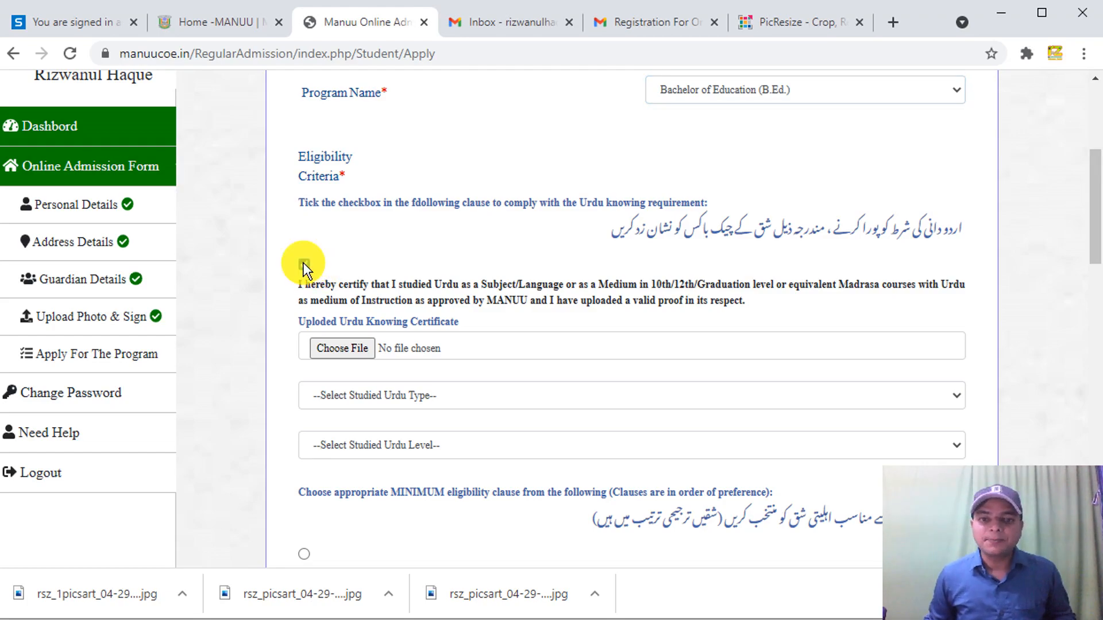
{"action": "left_click", "coordinate": [348, 347]}
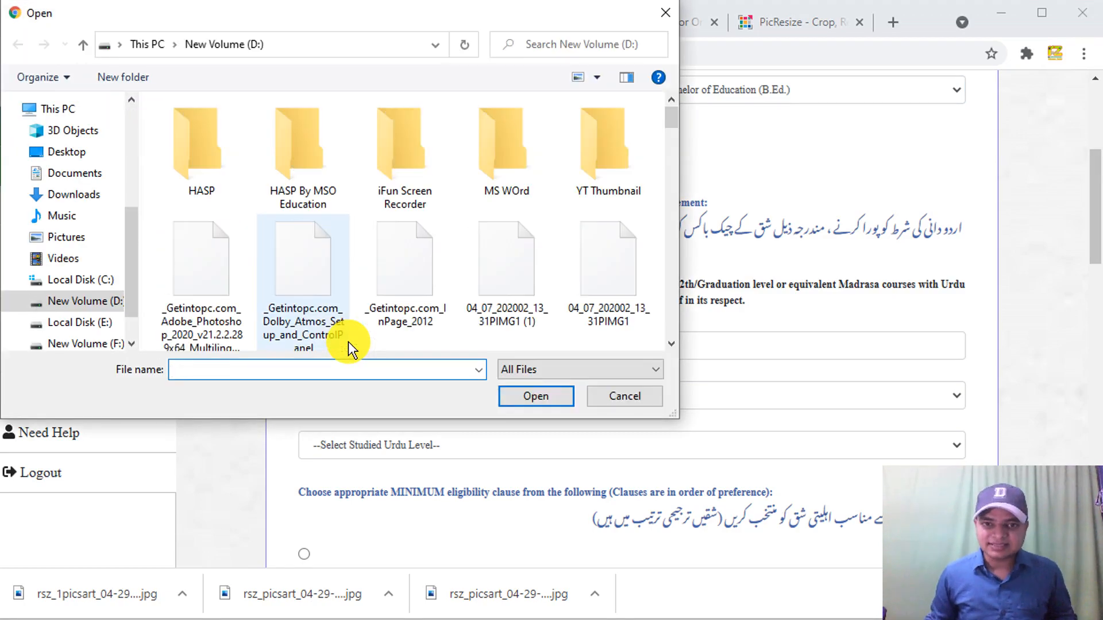
{"action": "left_click", "coordinate": [99, 153]}
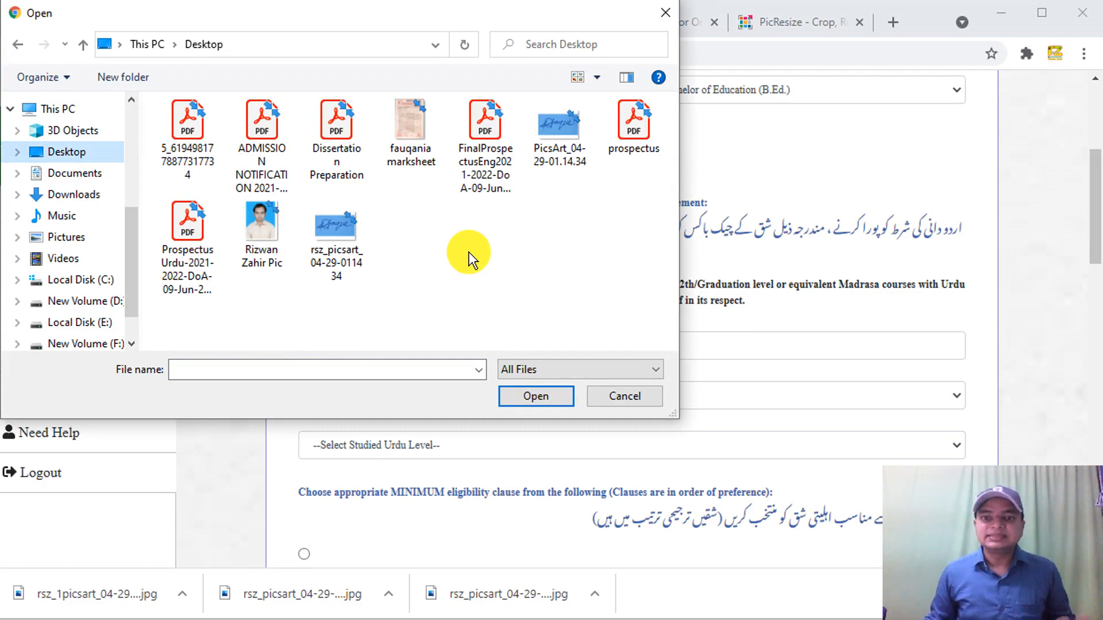
{"action": "left_click", "coordinate": [415, 137]}
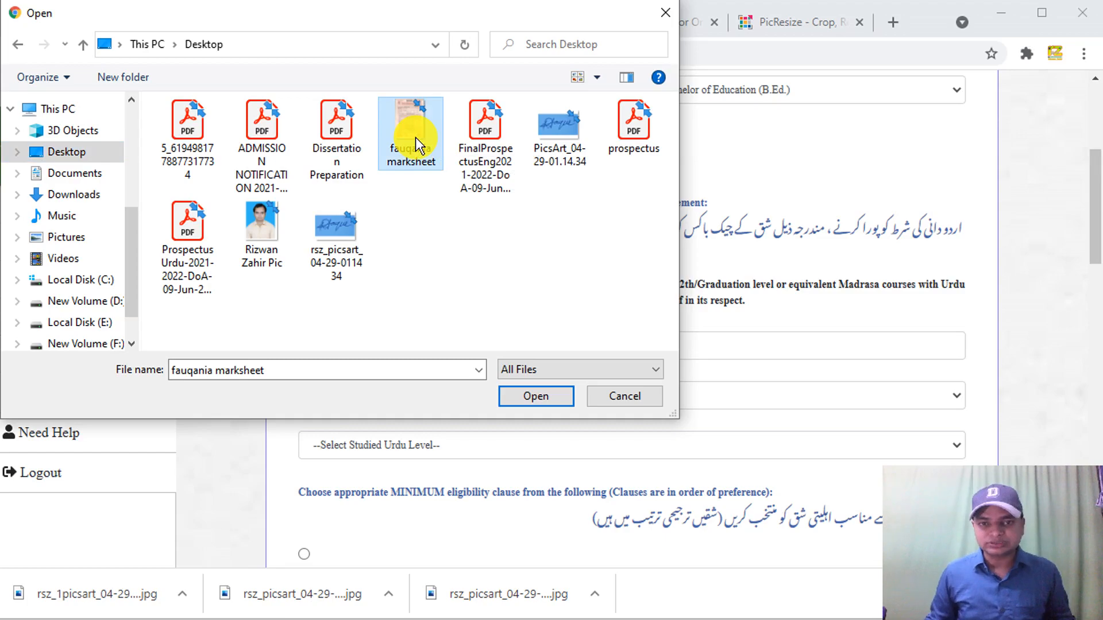
{"action": "left_click", "coordinate": [541, 399]}
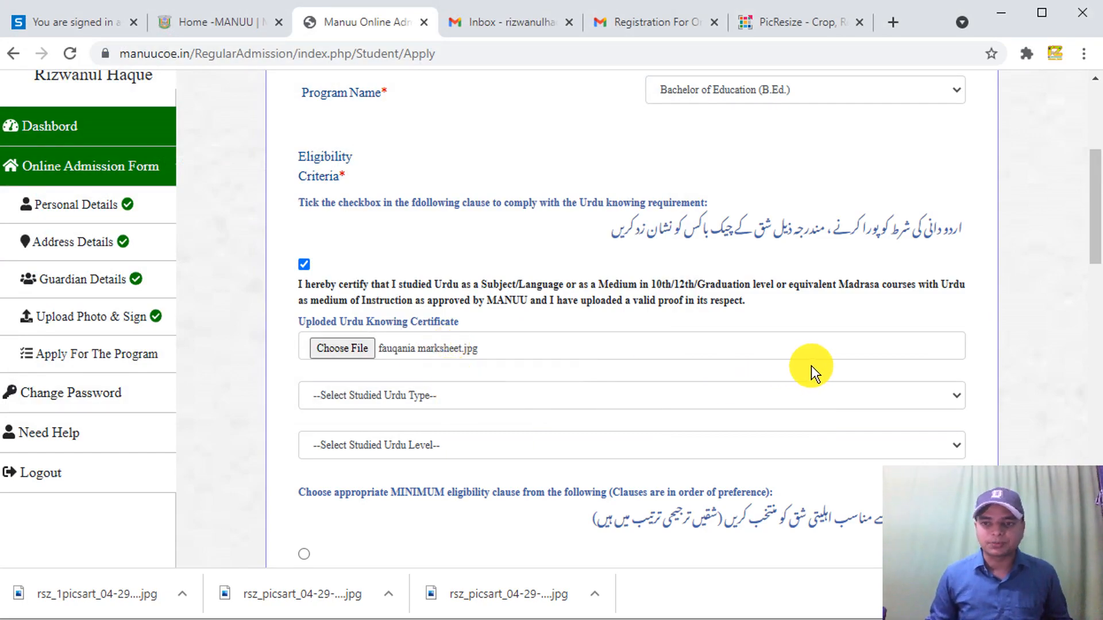
{"action": "left_click", "coordinate": [477, 396]}
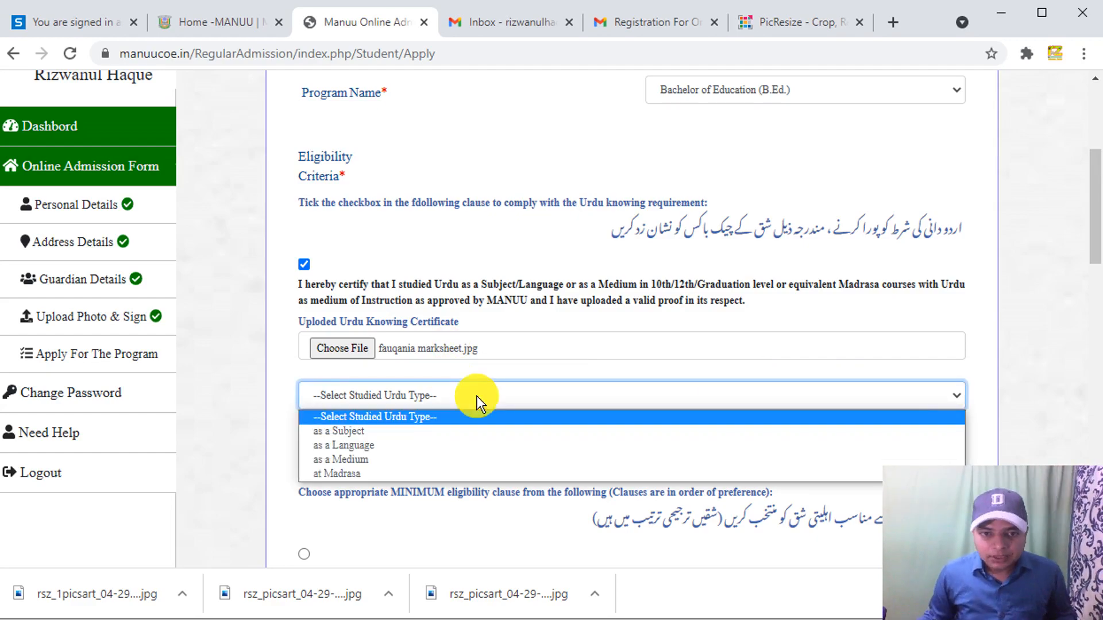
- Record Urdu as studied 'as a Language' at '10th or Equivalent Level'
{"action": "left_click", "coordinate": [404, 447]}
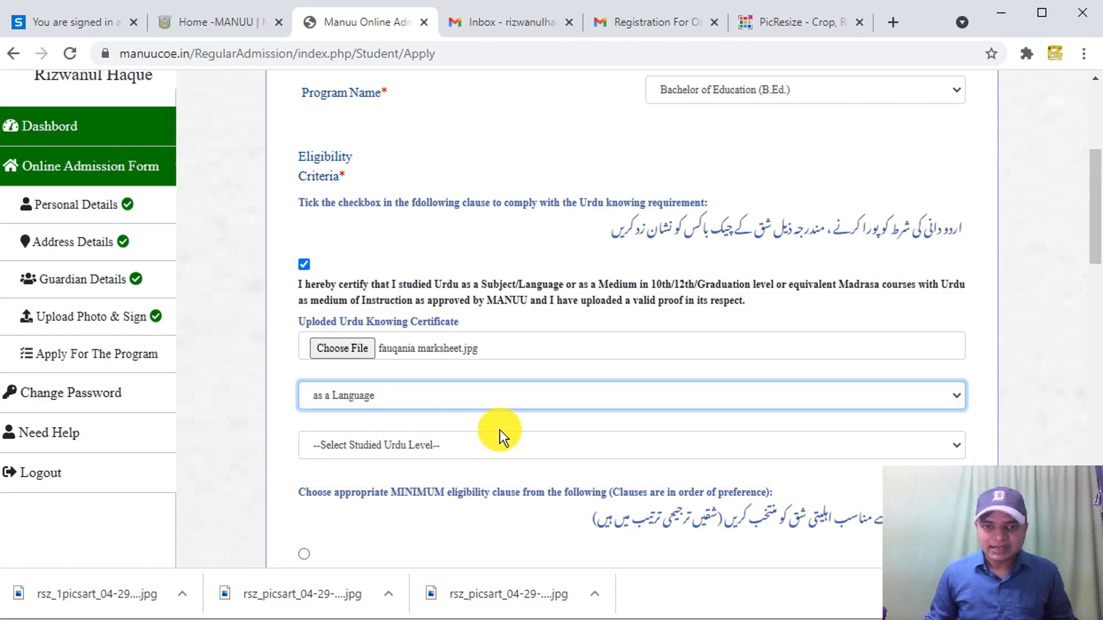
{"action": "left_click", "coordinate": [522, 447]}
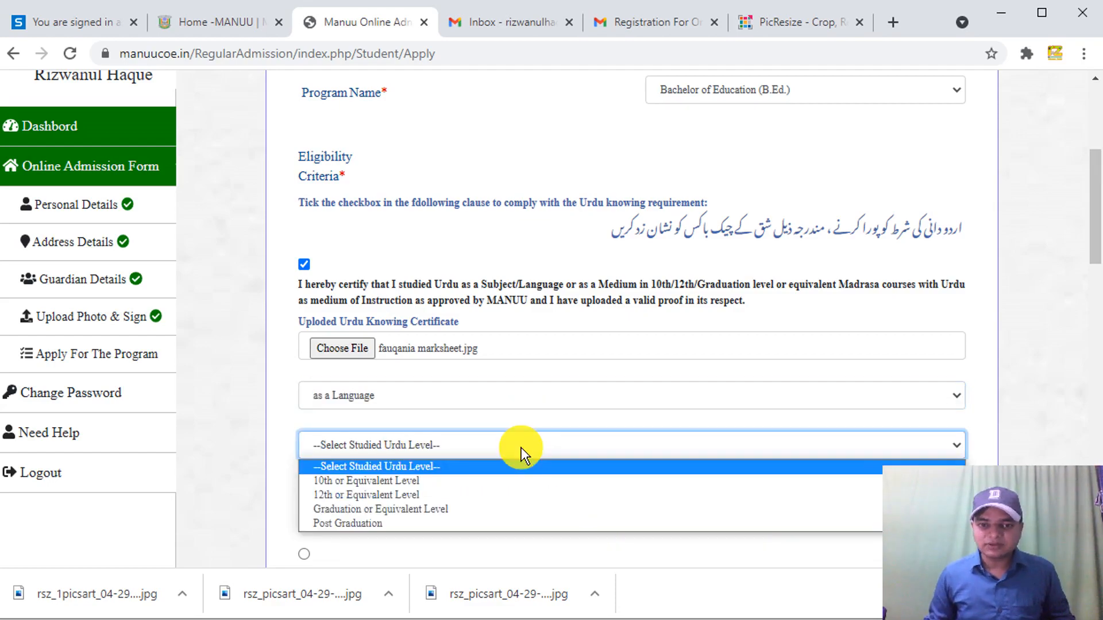
{"action": "scroll", "coordinate": [1098, 209], "scroll_direction": "down", "scroll_amount": 2}
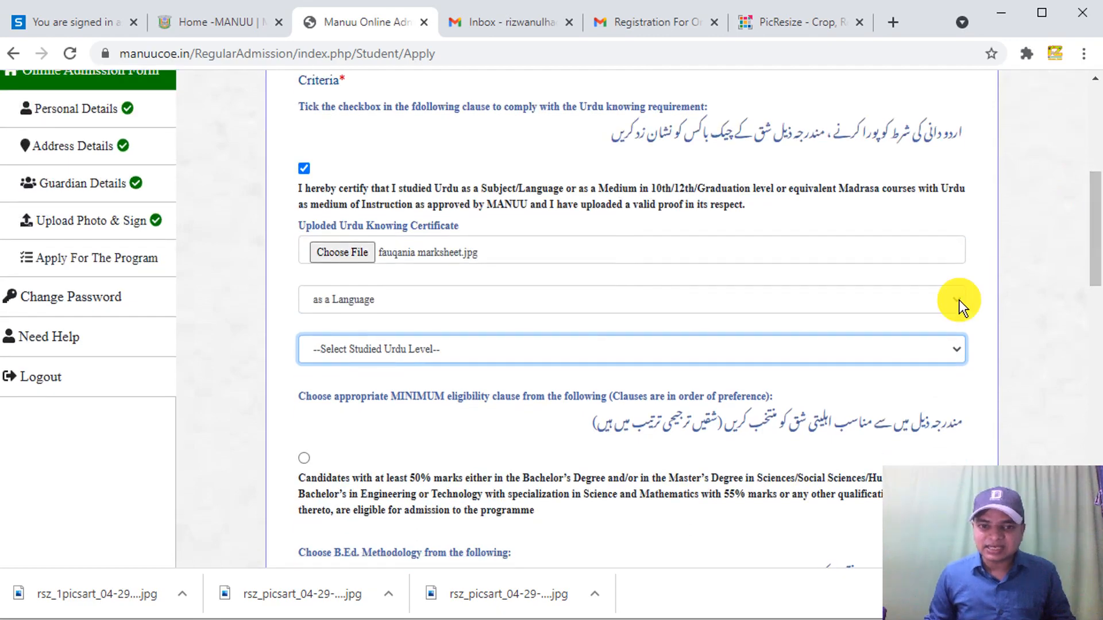
{"action": "left_click", "coordinate": [756, 353]}
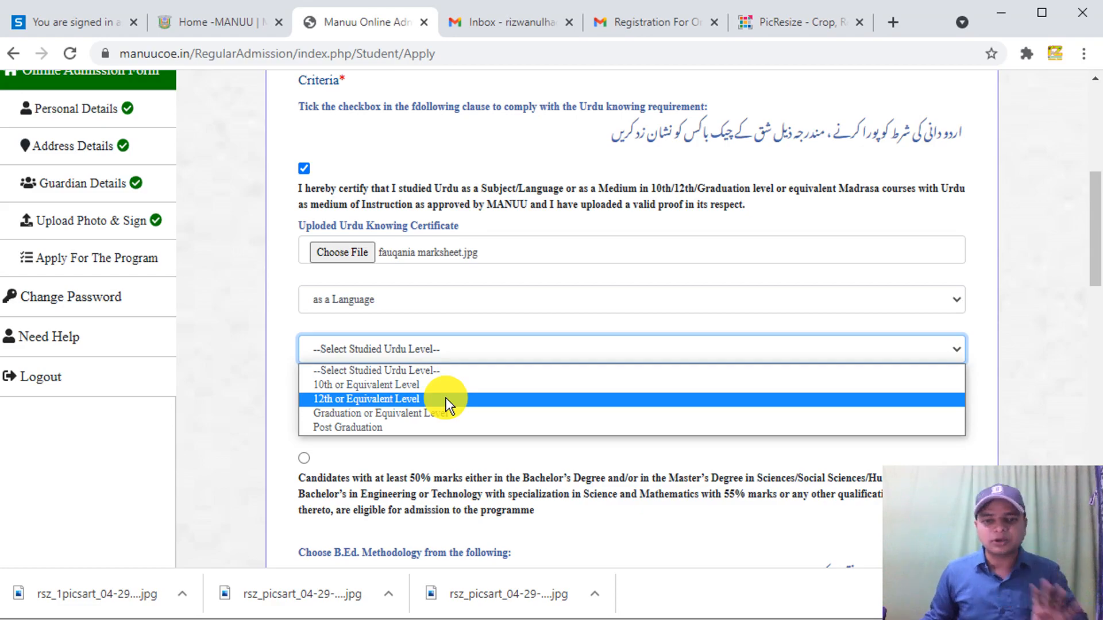
{"action": "left_click", "coordinate": [426, 385]}
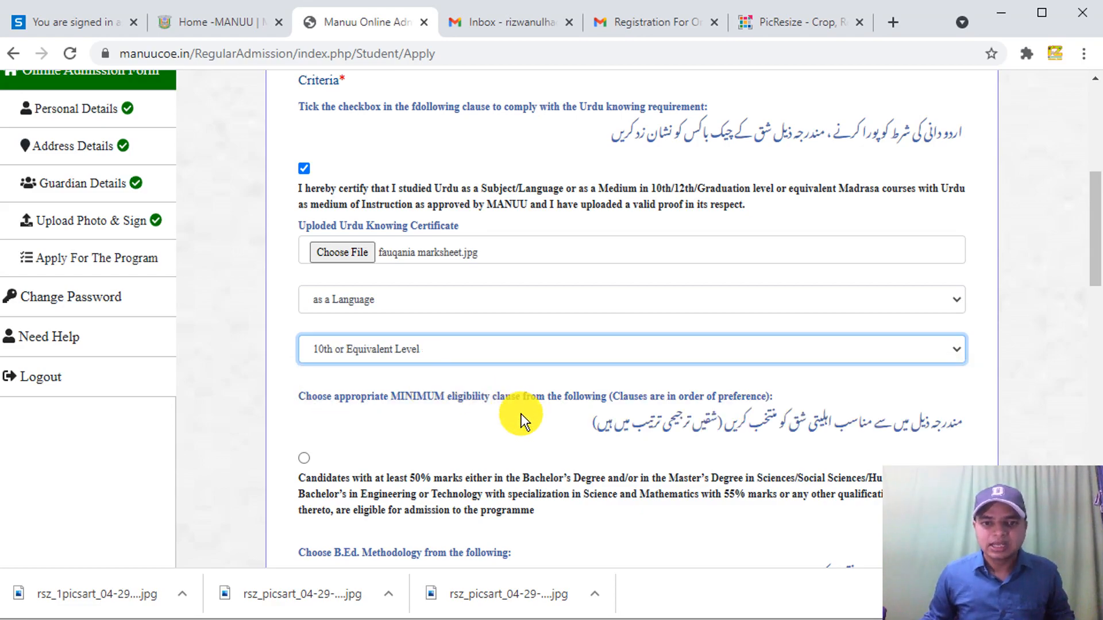
{"action": "scroll", "coordinate": [467, 437], "scroll_direction": "down", "scroll_amount": 5}
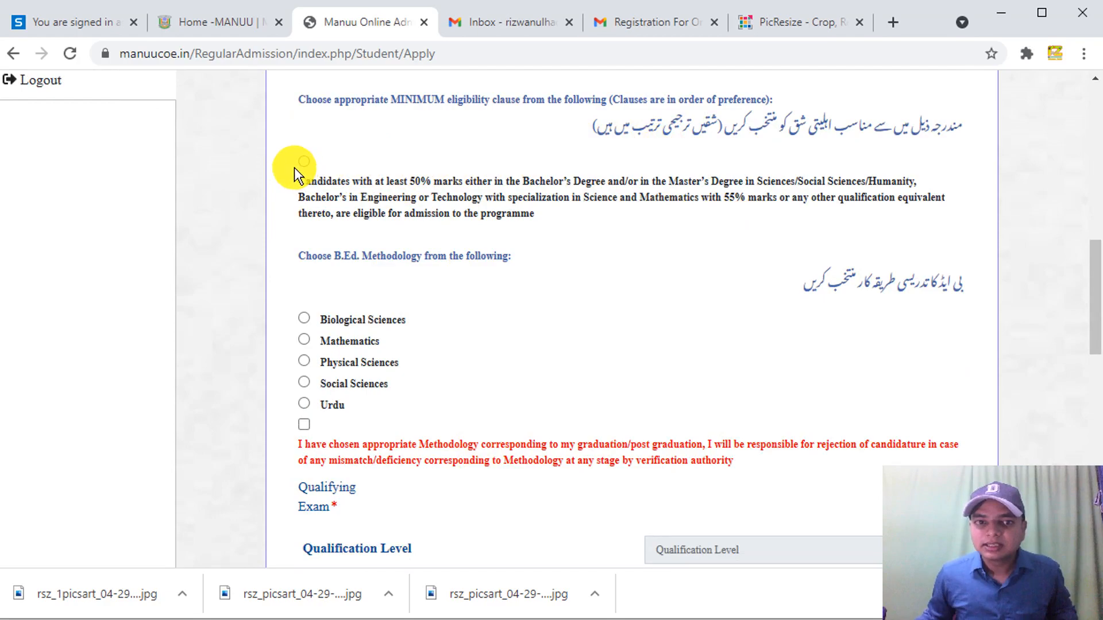
- Accept the 50% eligibility clause, choose Urdu methodology, and tick the methodology declaration
{"action": "left_click", "coordinate": [308, 163]}
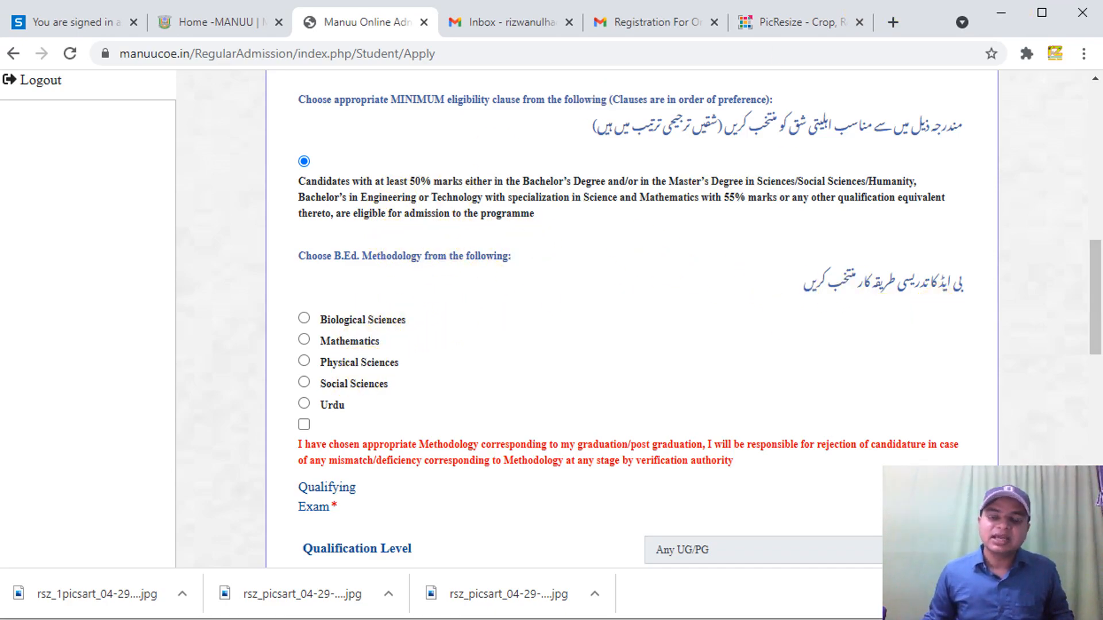
{"action": "left_click", "coordinate": [304, 405]}
{"action": "scroll", "coordinate": [363, 401], "scroll_direction": "down", "scroll_amount": 5}
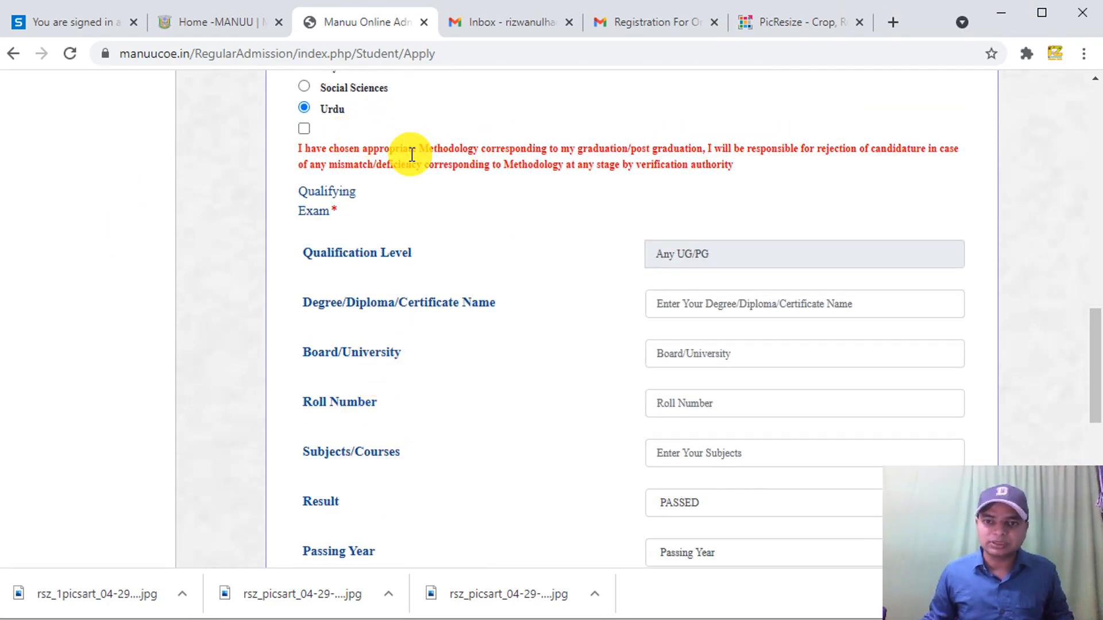
{"action": "left_click", "coordinate": [304, 129]}
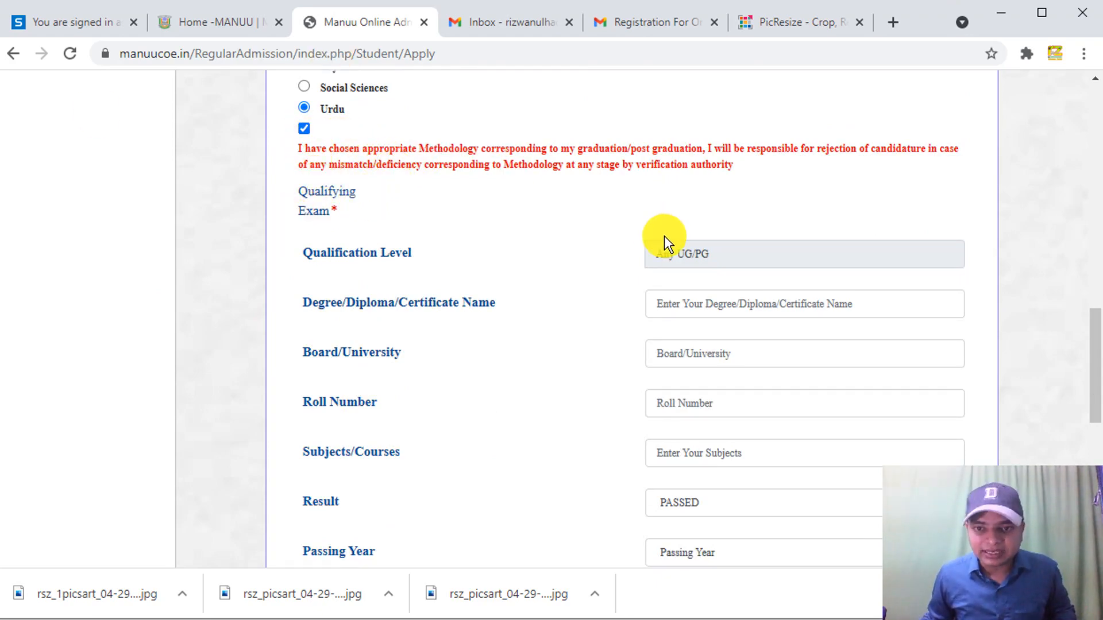
{"action": "left_click", "coordinate": [706, 253]}
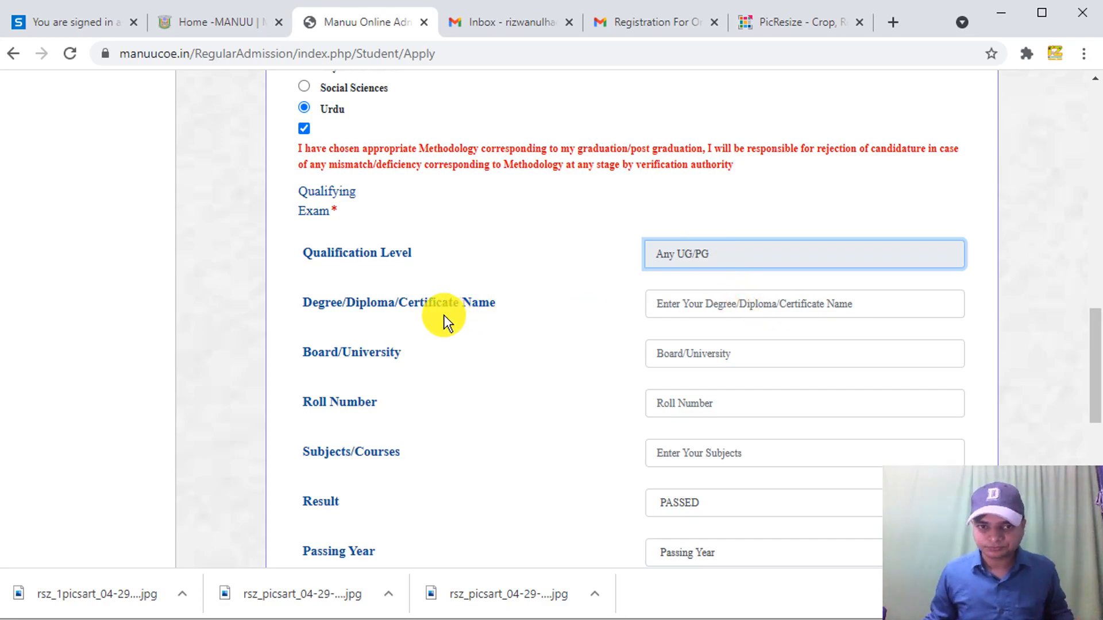
- Enter the qualifying degree as B.A with MANUU as the board/university
{"action": "left_click", "coordinate": [718, 302]}
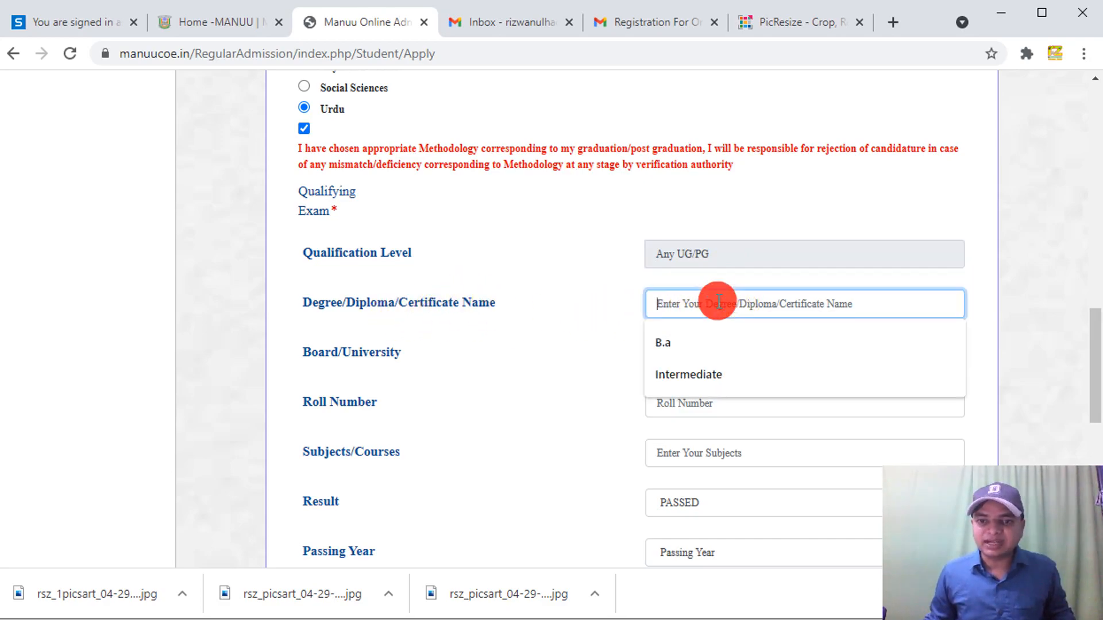
{"action": "left_click", "coordinate": [522, 366]}
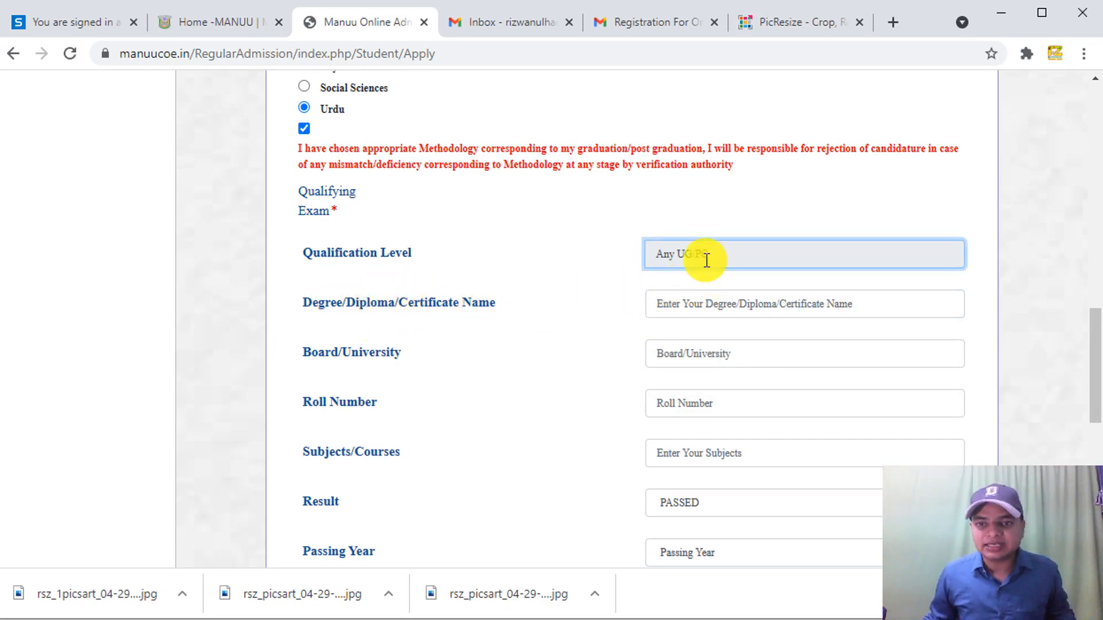
{"action": "left_click", "coordinate": [698, 305]}
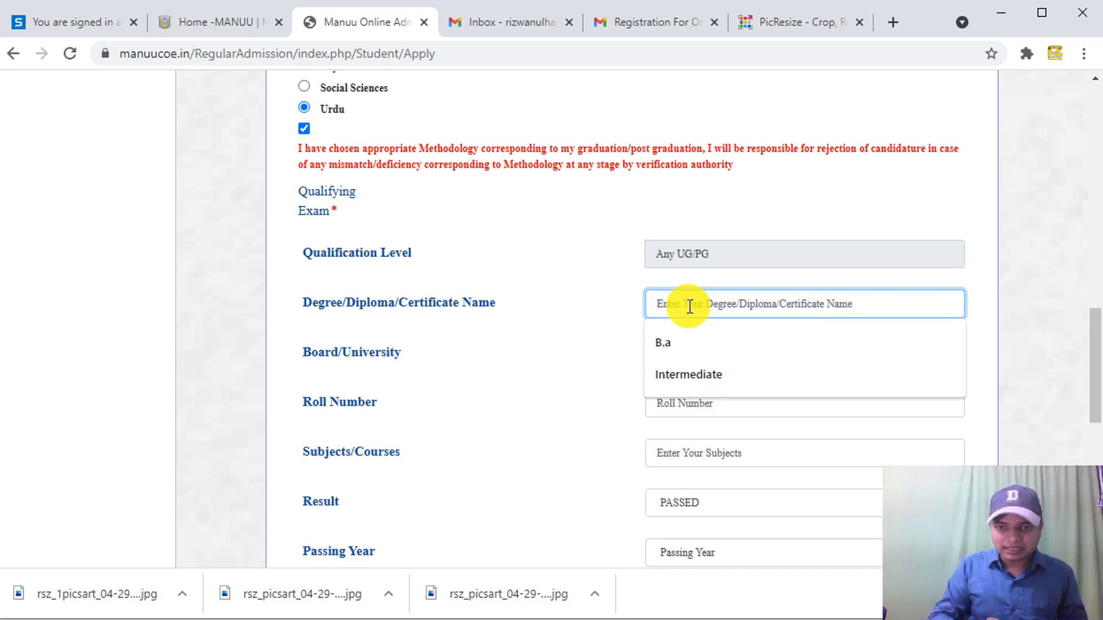
{"action": "type", "text": "B>A"}
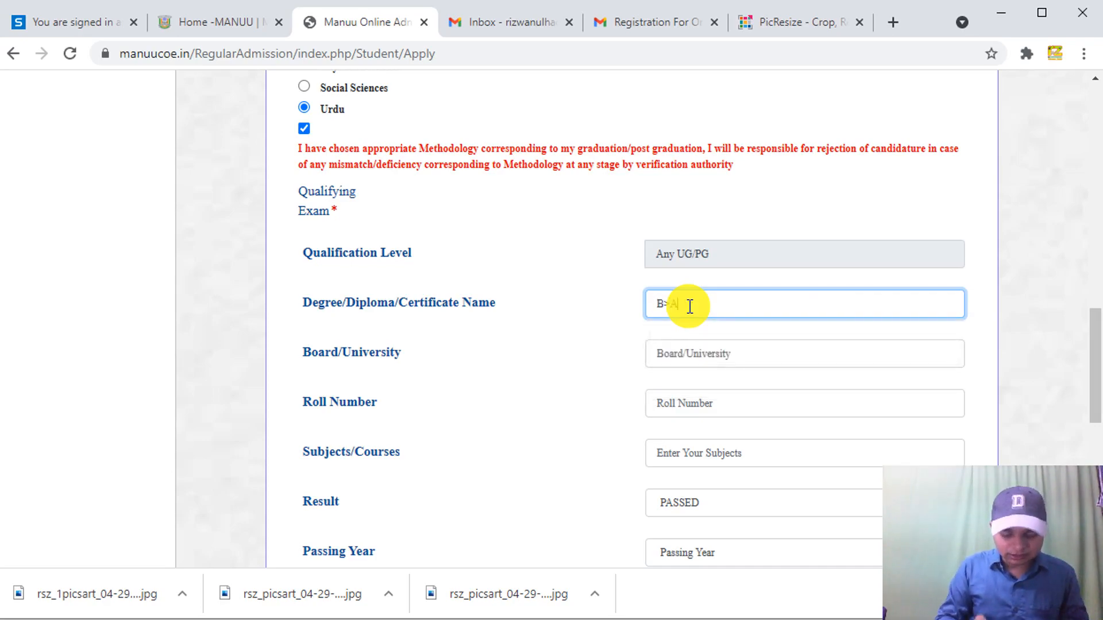
{"action": "key", "text": "BackSpace"}
{"action": "key", "text": "BackSpace"}
{"action": "type", "text": ".A"}
{"action": "key", "text": "Tab"}
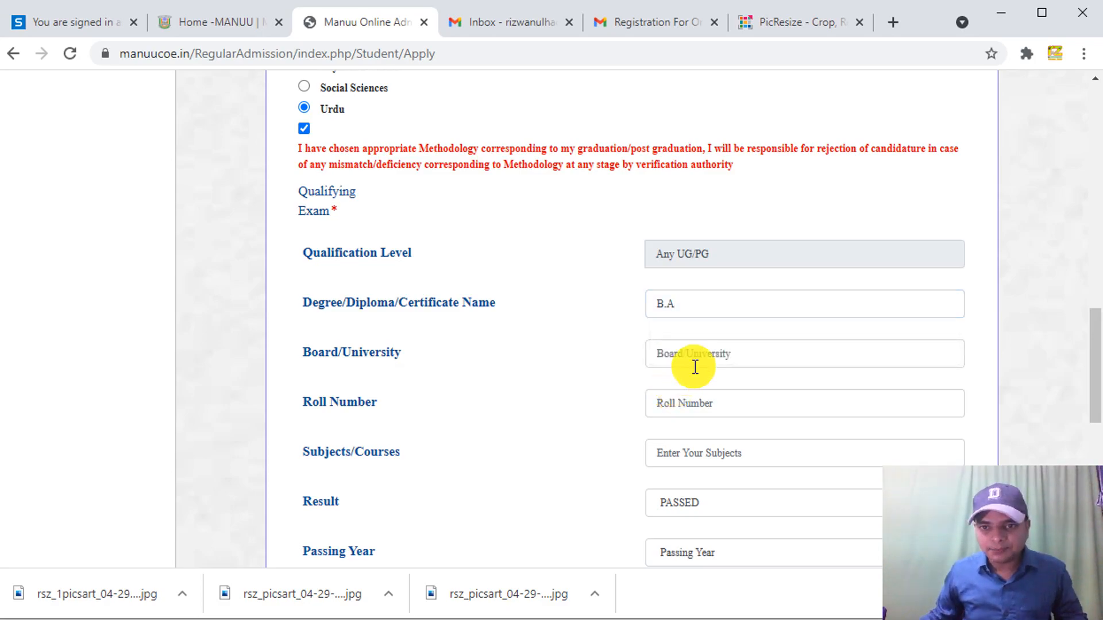
{"action": "left_click", "coordinate": [697, 359]}
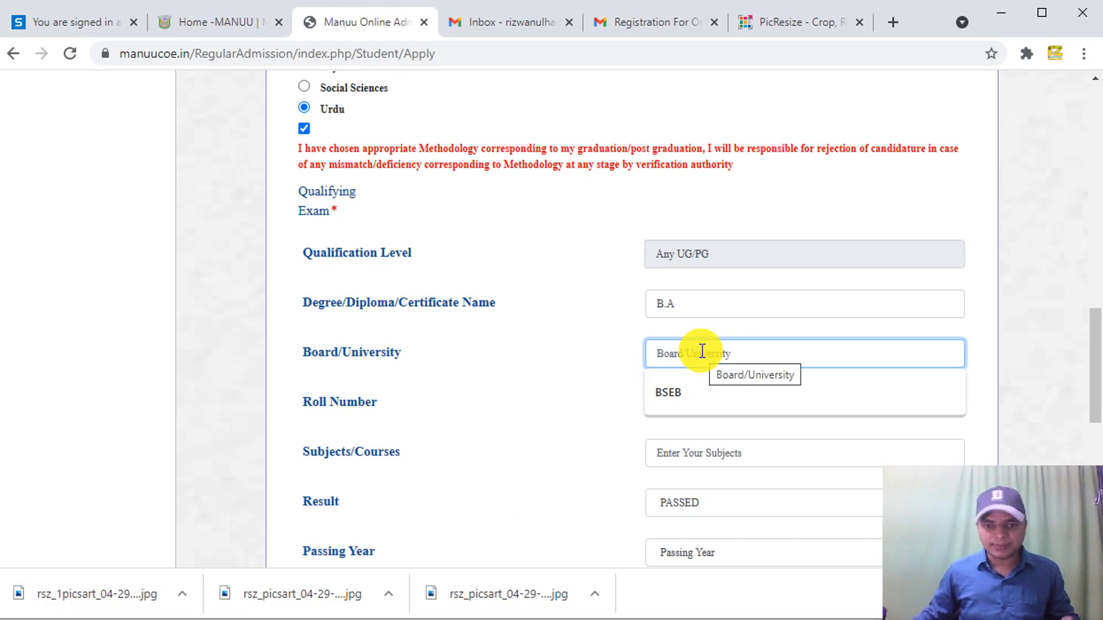
{"action": "type", "text": "MANUU"}
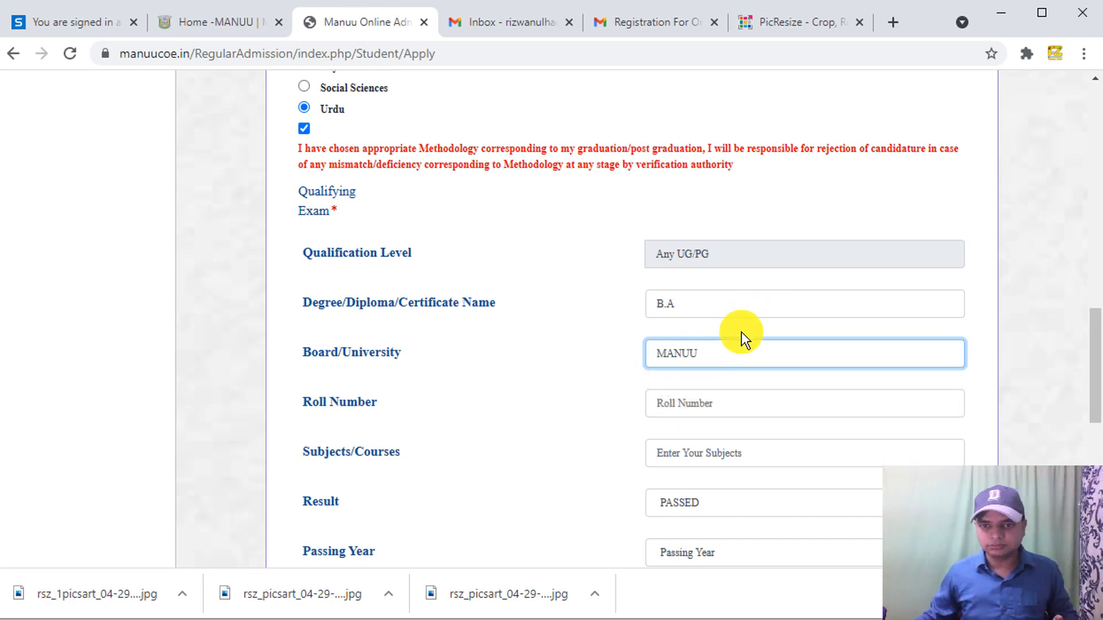
- Fill the roll number from its saved suggestion and set subjects to Urdu
{"action": "left_click", "coordinate": [708, 405]}
{"action": "left_click", "coordinate": [683, 443]}
{"action": "scroll", "coordinate": [1097, 392], "scroll_direction": "down", "scroll_amount": 2}
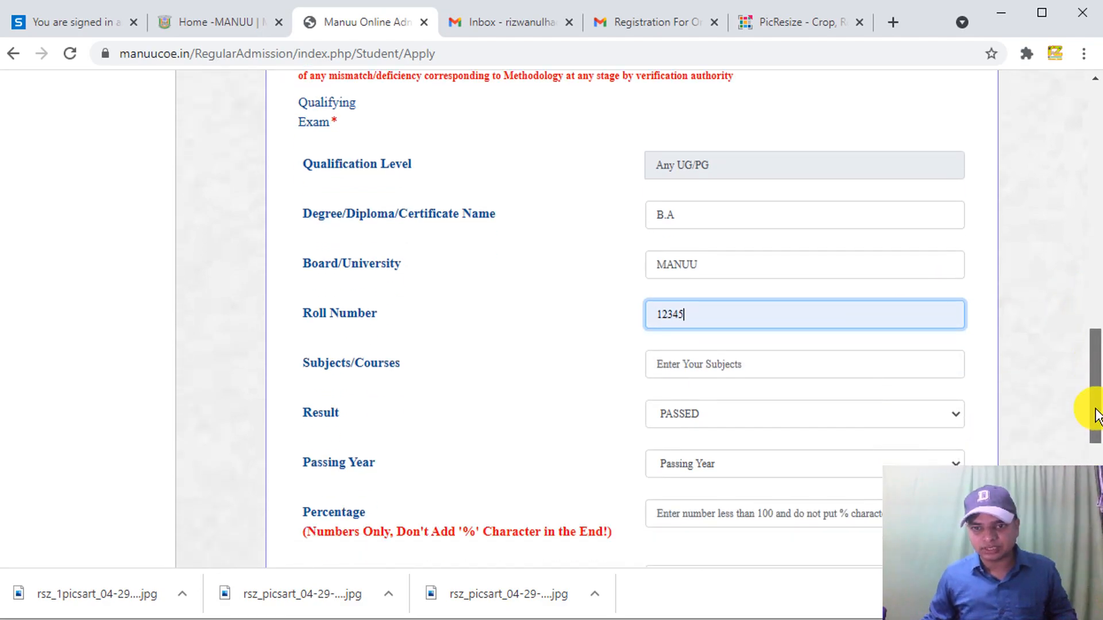
{"action": "left_click", "coordinate": [719, 348]}
{"action": "left_click", "coordinate": [711, 384]}
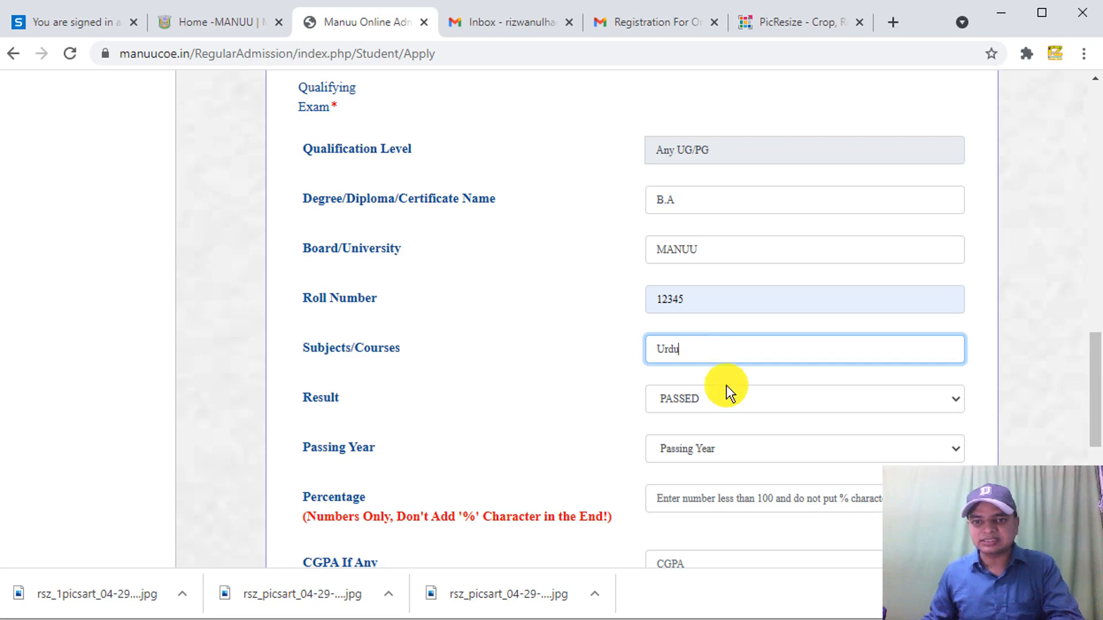
- Set the qualifying exam Result to PASSED and Passing Year to 2020
{"action": "left_click", "coordinate": [741, 402]}
{"action": "left_click", "coordinate": [740, 401]}
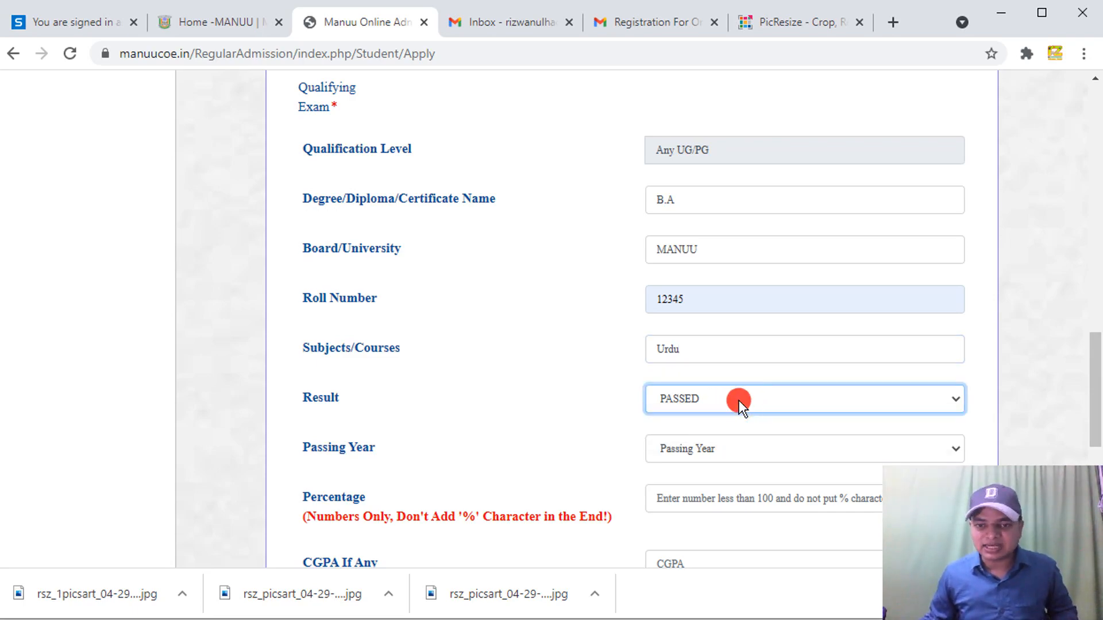
{"action": "left_click", "coordinate": [738, 401]}
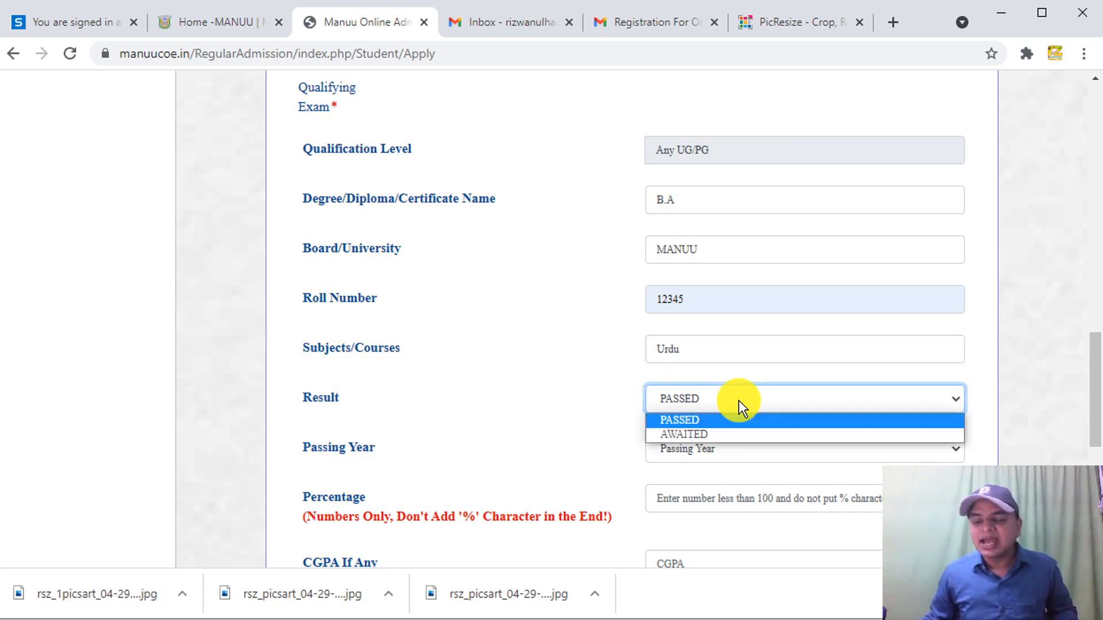
{"action": "left_click", "coordinate": [705, 421]}
{"action": "left_click", "coordinate": [700, 452]}
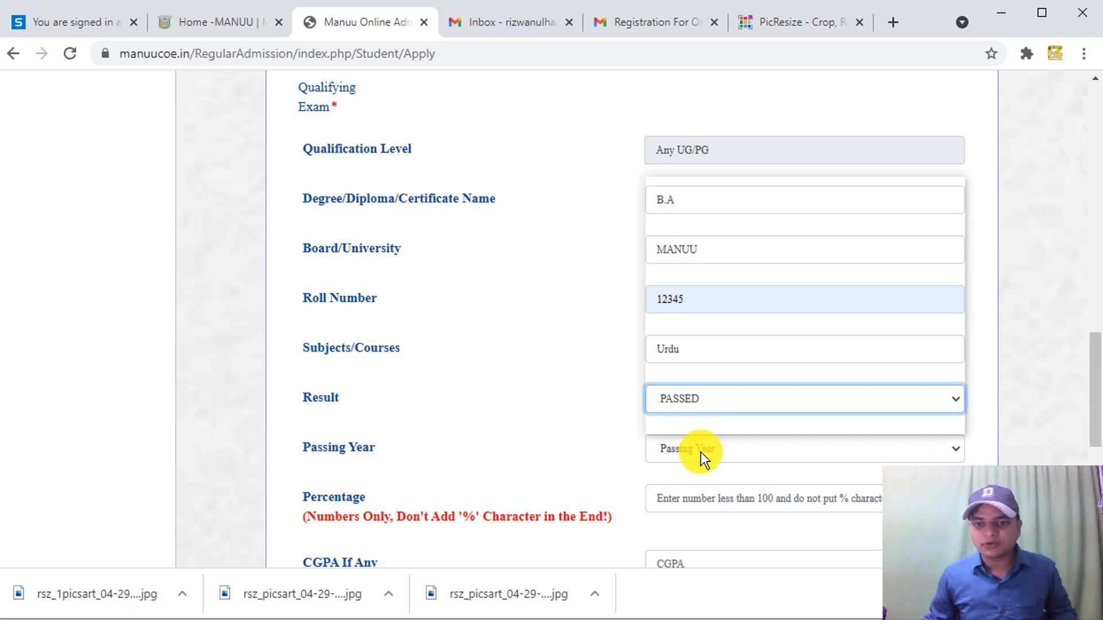
{"action": "left_click", "coordinate": [714, 451]}
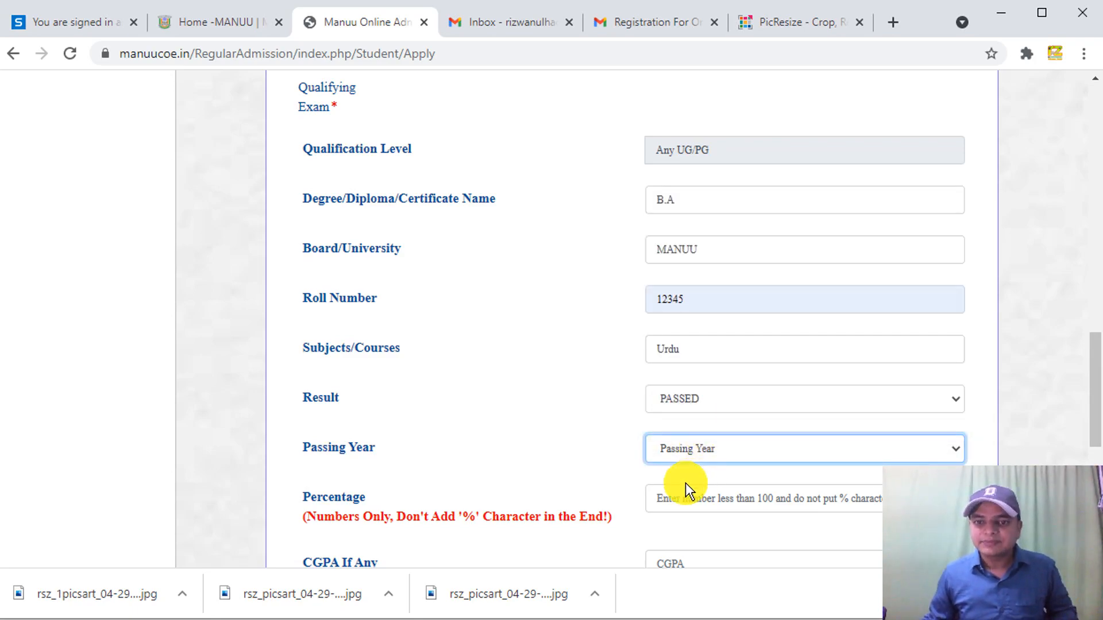
{"action": "left_click", "coordinate": [708, 397]}
{"action": "left_click", "coordinate": [681, 436]}
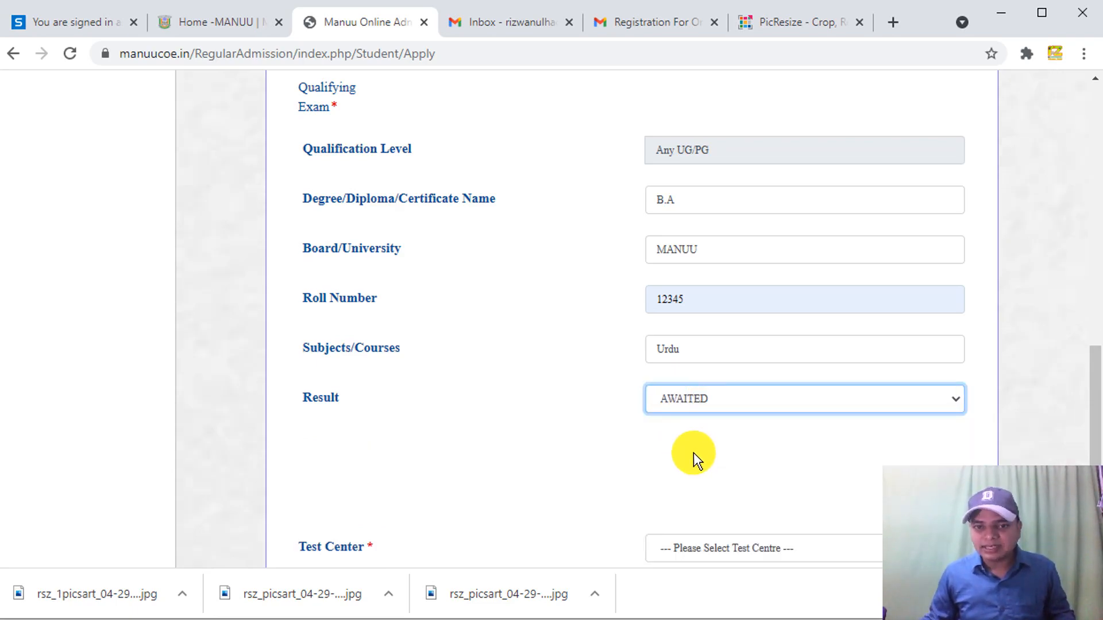
{"action": "scroll", "coordinate": [1093, 423], "scroll_direction": "down", "scroll_amount": 2}
{"action": "left_click", "coordinate": [925, 314]}
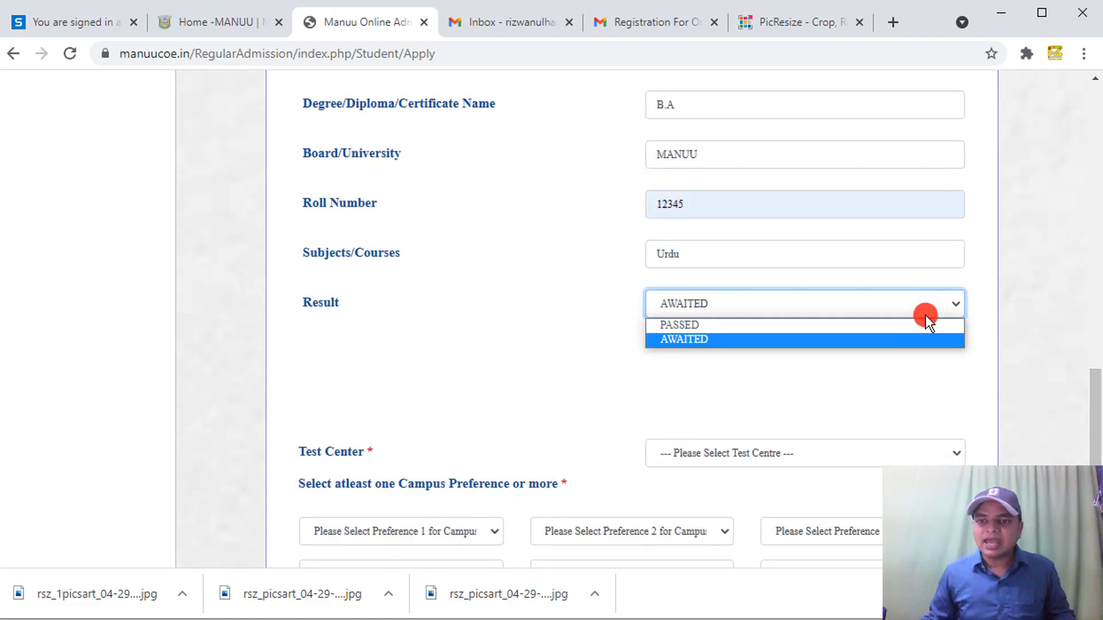
{"action": "left_click", "coordinate": [793, 315]}
{"action": "left_click", "coordinate": [815, 296]}
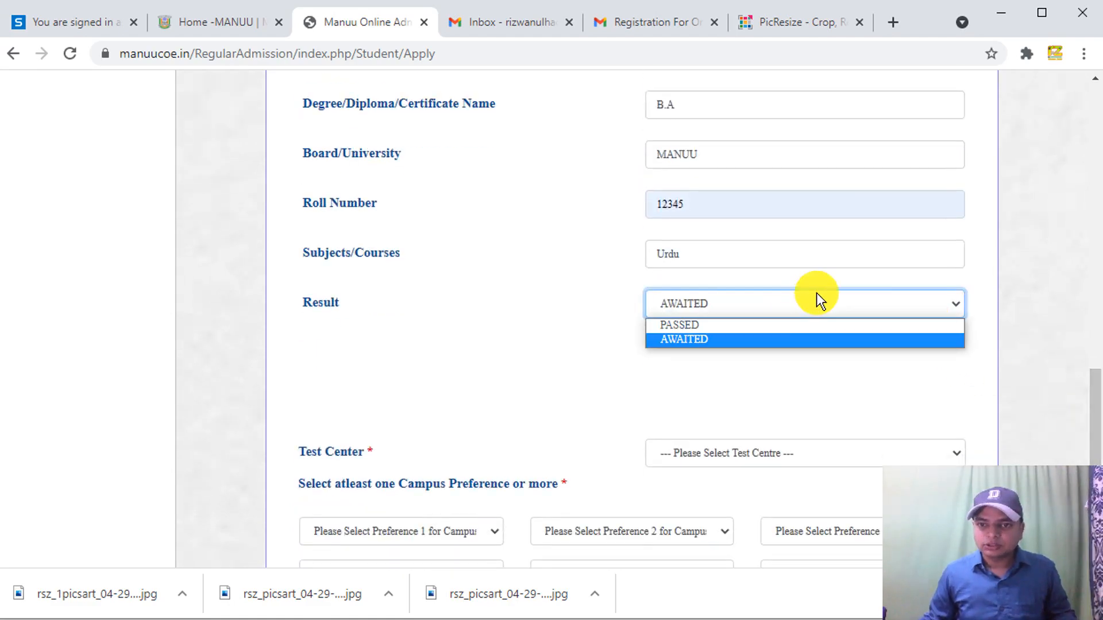
{"action": "left_click", "coordinate": [780, 325]}
{"action": "left_click", "coordinate": [753, 351]}
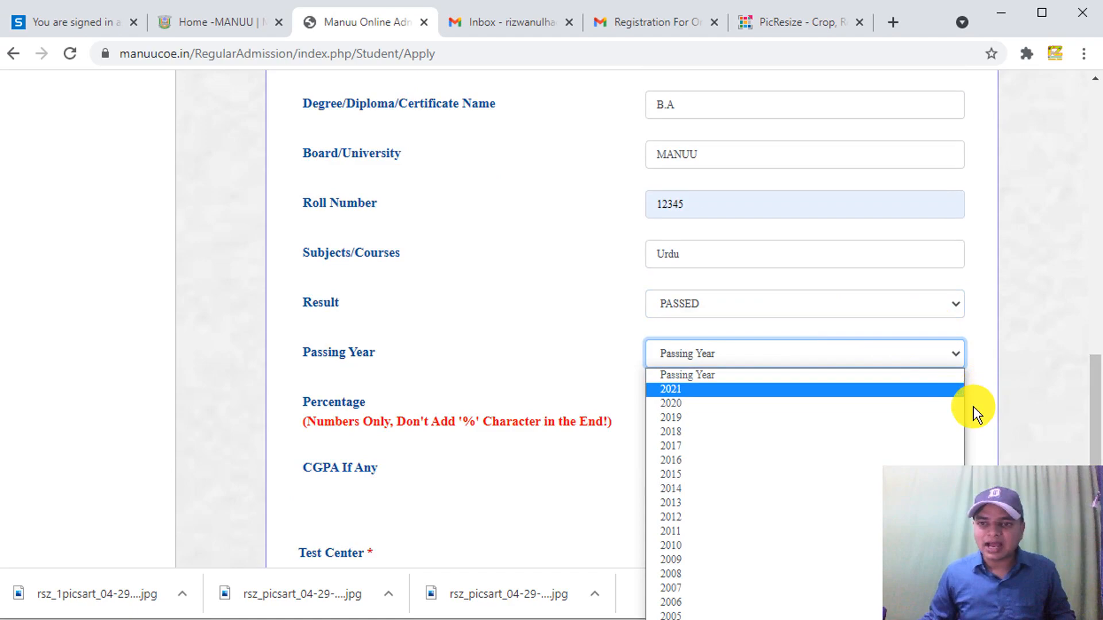
{"action": "left_click", "coordinate": [680, 404]}
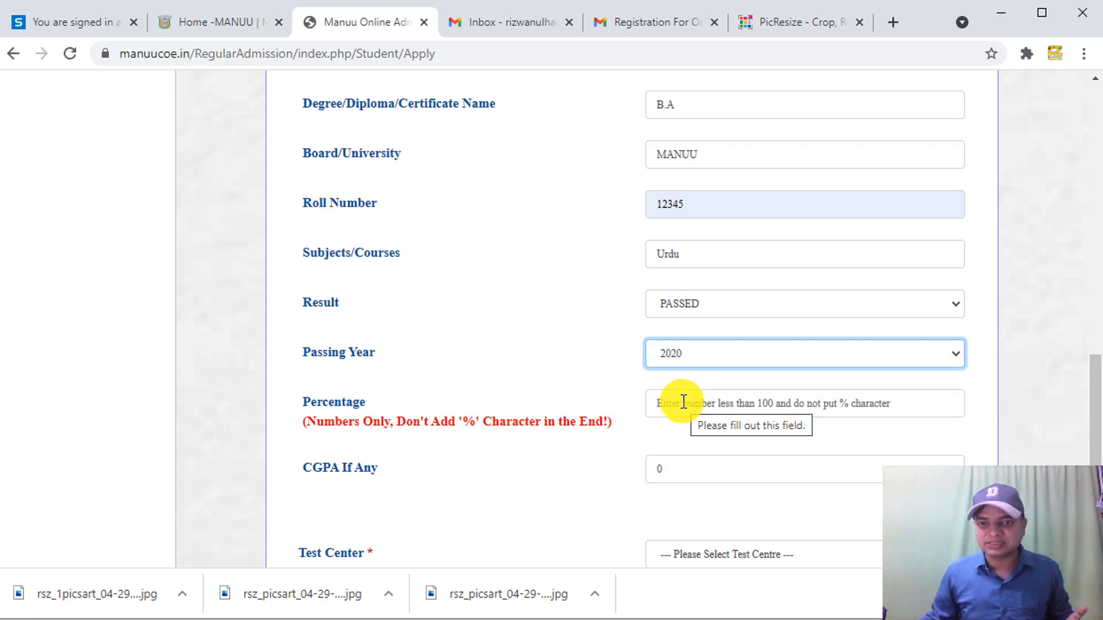
- Enter 72 as the qualifying exam percentage
{"action": "left_click", "coordinate": [665, 408]}
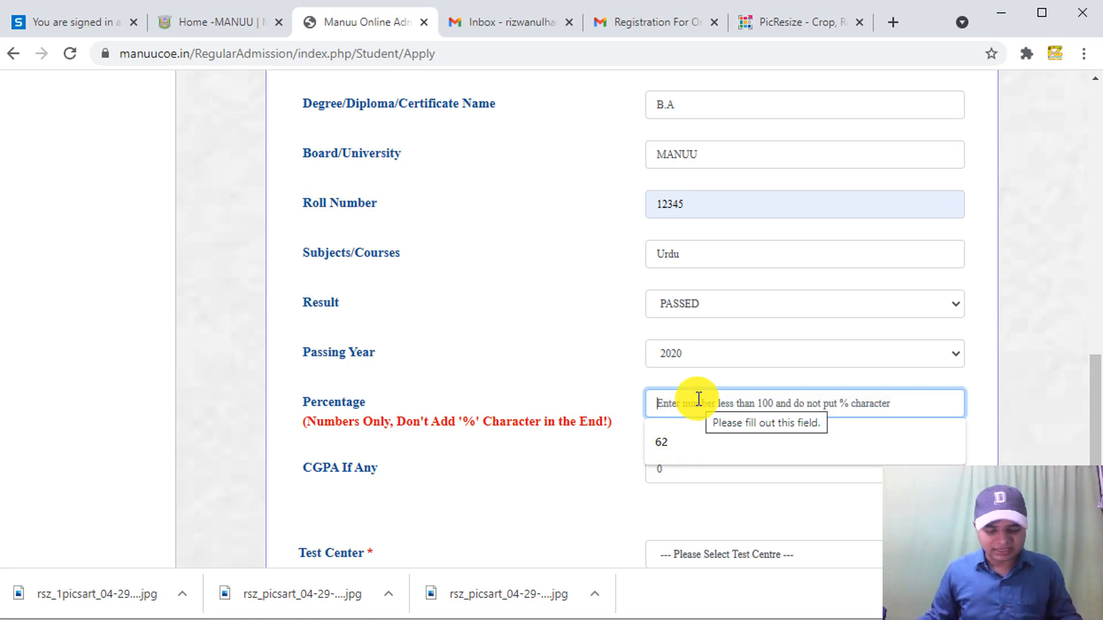
{"action": "type", "text": "723"}
{"action": "key", "text": "BackSpace"}
{"action": "left_click_drag", "start_coordinate": [1092, 386], "coordinate": [1094, 428]}
{"action": "scroll", "coordinate": [1094, 428], "scroll_direction": "down", "scroll_amount": 1}
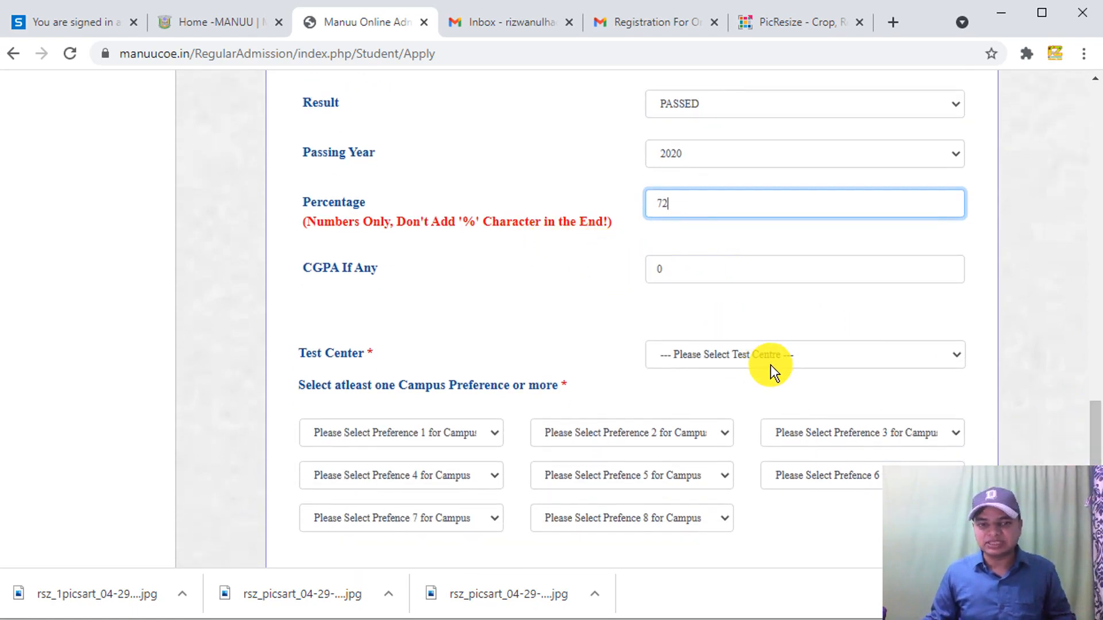
{"action": "left_click_drag", "start_coordinate": [1093, 438], "coordinate": [1095, 460]}
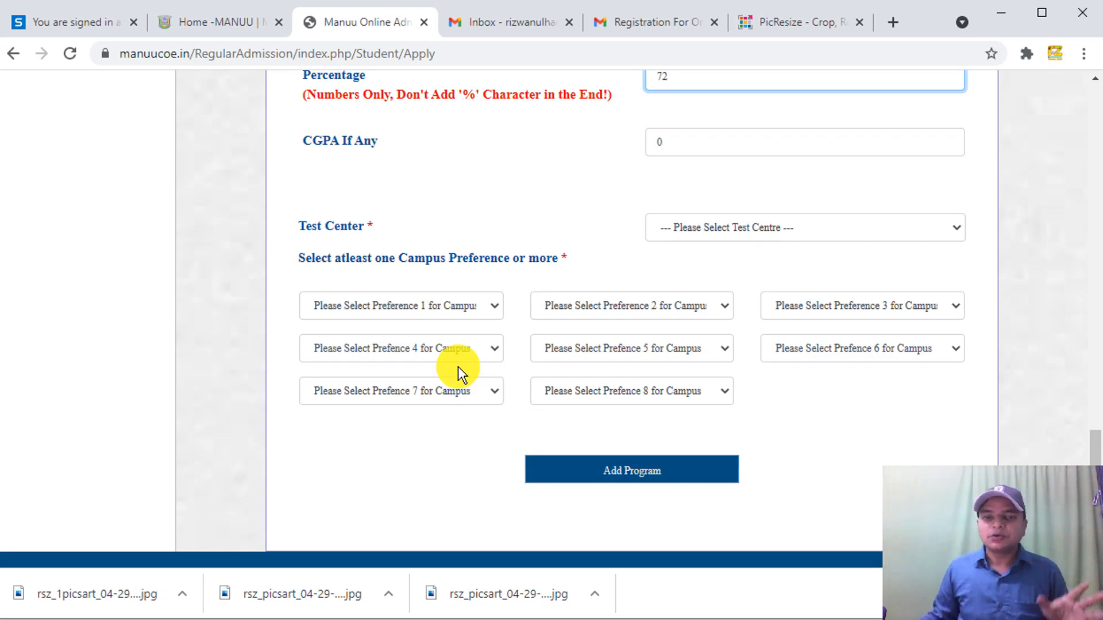
- Pick Hyderabad from the Test Center list
{"action": "left_click_drag", "start_coordinate": [293, 226], "coordinate": [361, 237]}
{"action": "left_click", "coordinate": [398, 236]}
{"action": "left_click", "coordinate": [755, 228]}
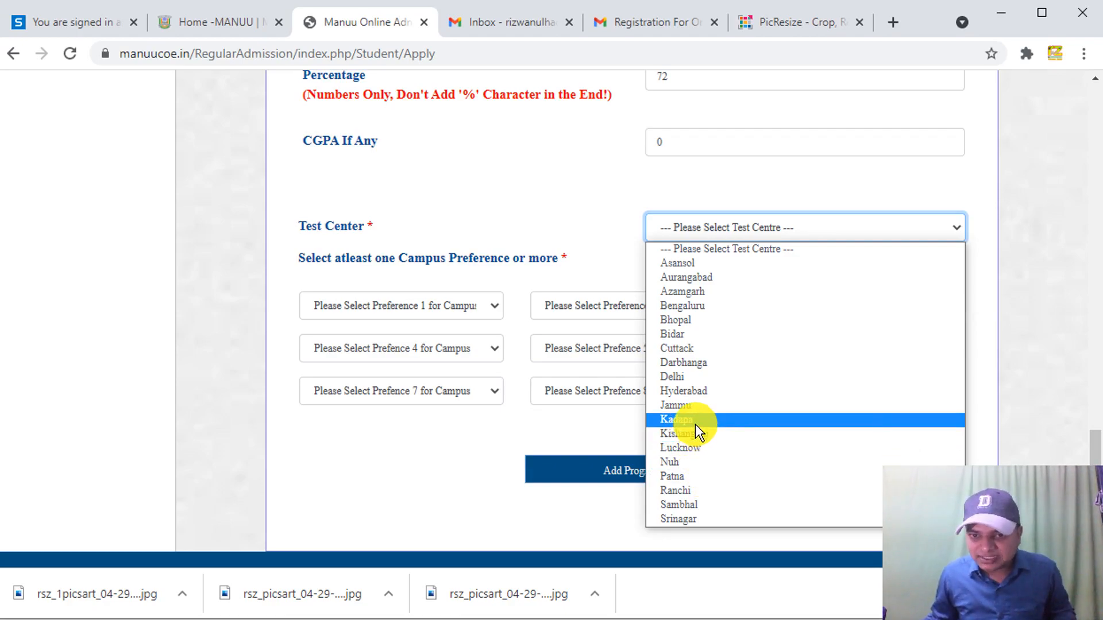
{"action": "left_click", "coordinate": [715, 391]}
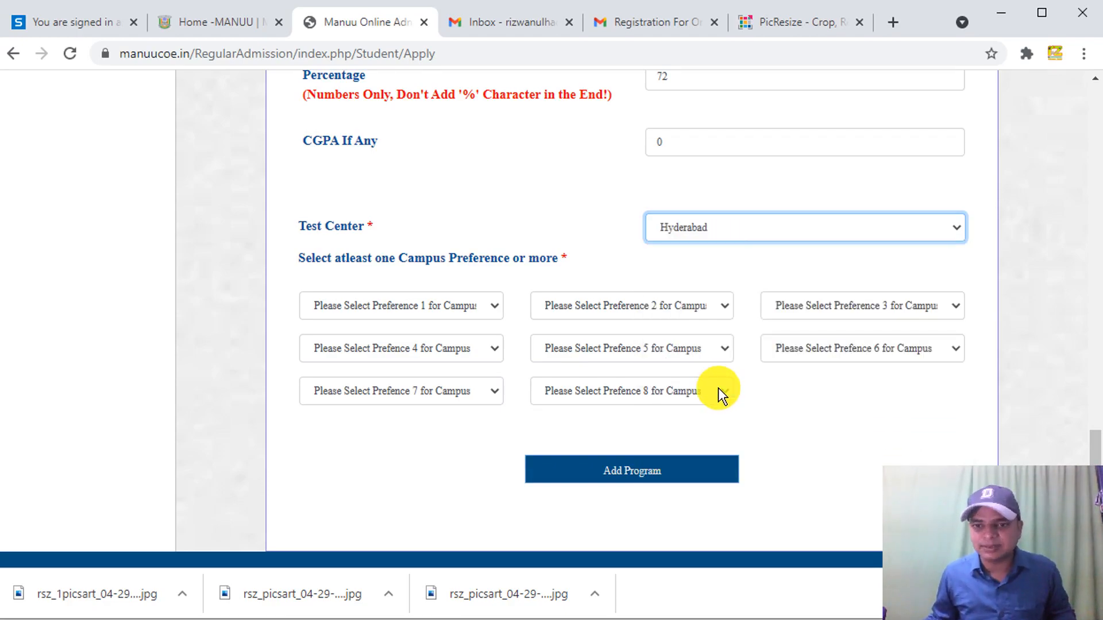
- Set campus preferences 1–4 to Asansol, Aurangabad, Bhopal and Darbhanga
{"action": "left_click", "coordinate": [443, 305]}
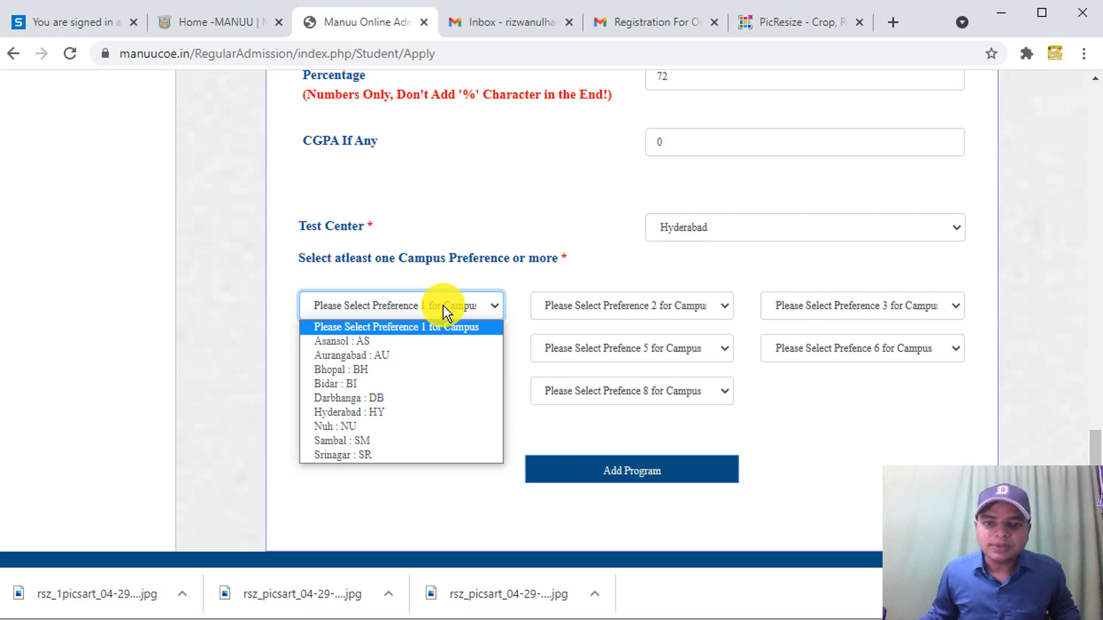
{"action": "left_click", "coordinate": [385, 339]}
{"action": "left_click", "coordinate": [564, 308]}
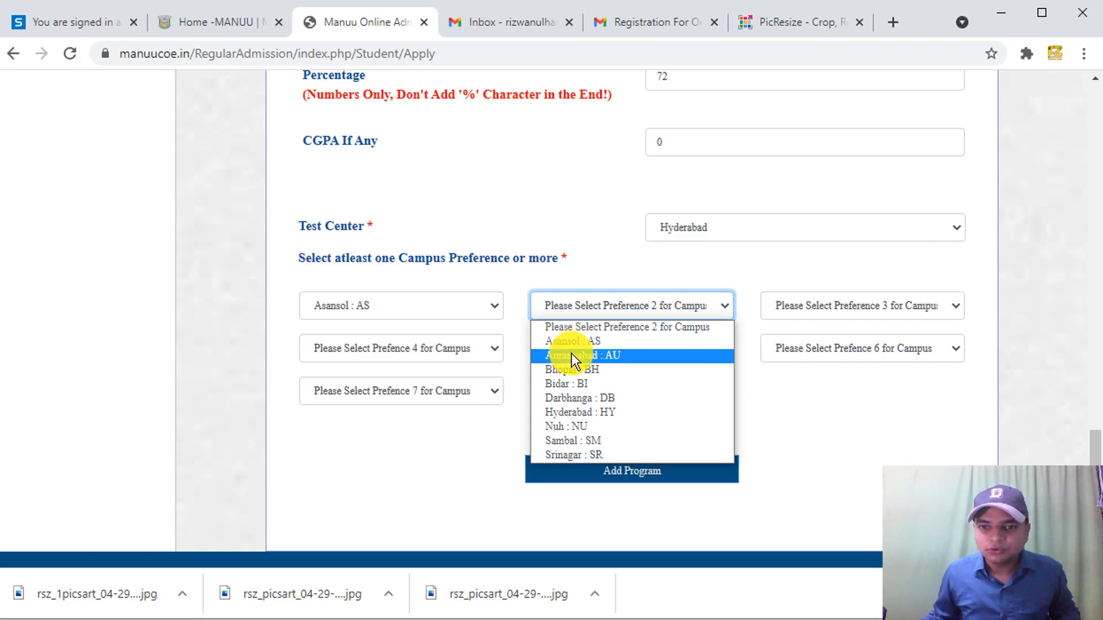
{"action": "left_click", "coordinate": [571, 354]}
{"action": "left_click", "coordinate": [797, 305]}
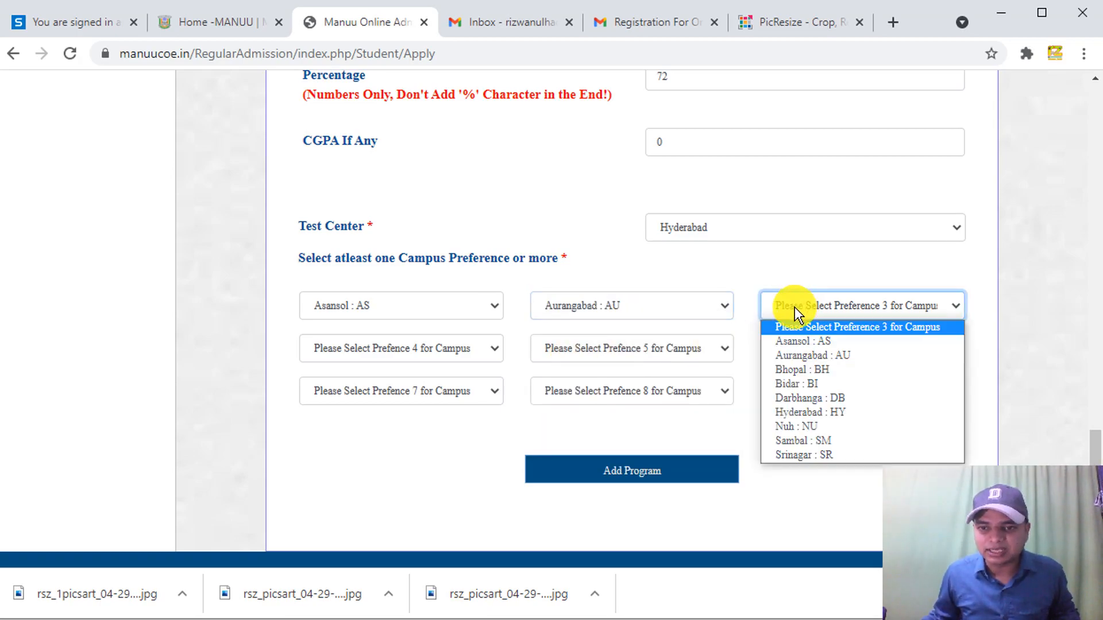
{"action": "left_click", "coordinate": [797, 372]}
{"action": "left_click", "coordinate": [439, 351]}
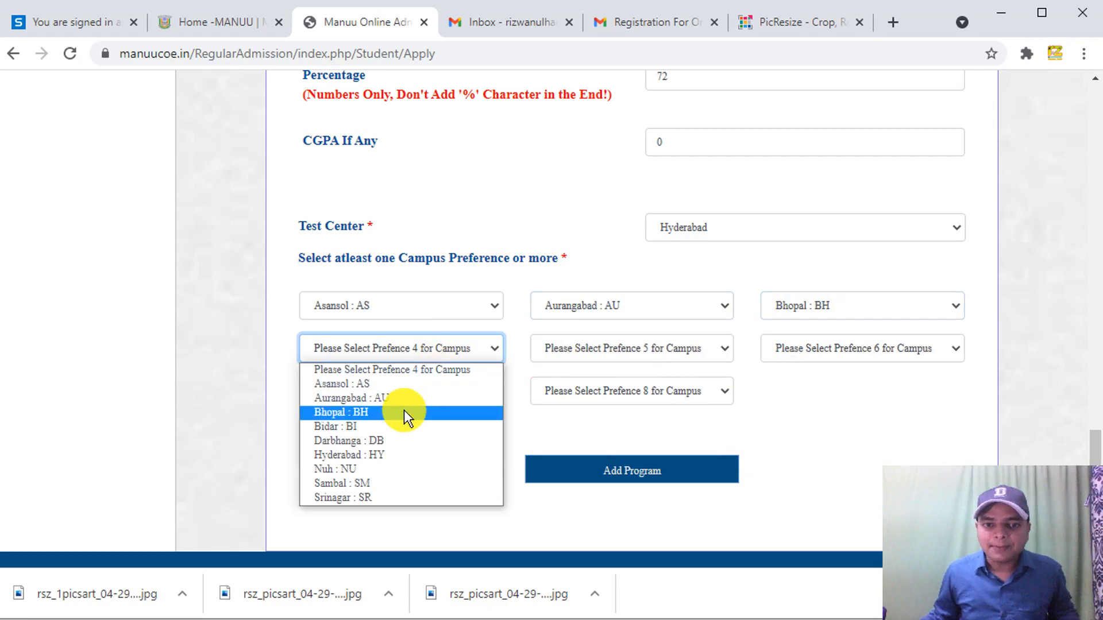
{"action": "left_click", "coordinate": [371, 442]}
- Set campus preferences 5–8 to Srinagar, Sambal, Nuh and 'Bidar : BI'
{"action": "left_click", "coordinate": [640, 352]}
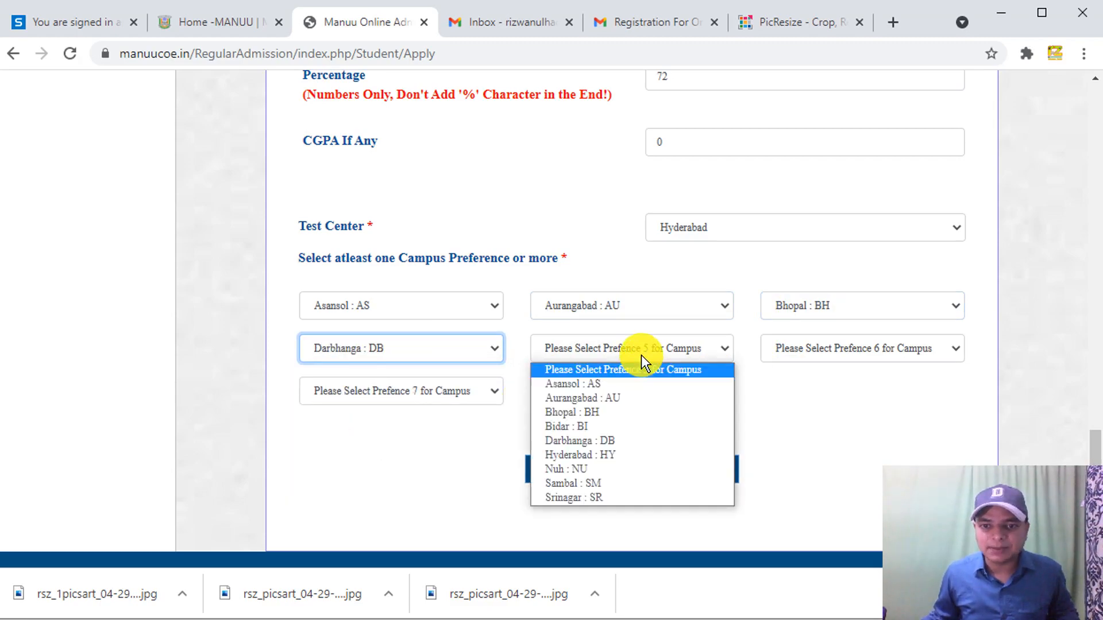
{"action": "left_click", "coordinate": [591, 445]}
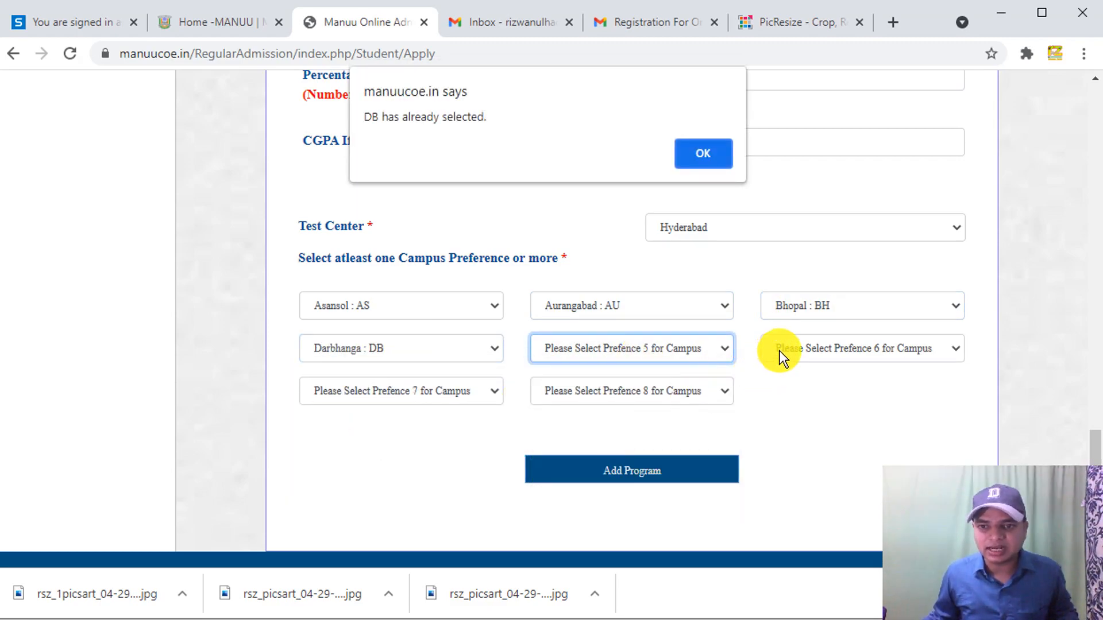
{"action": "left_click", "coordinate": [697, 159]}
{"action": "left_click", "coordinate": [667, 340]}
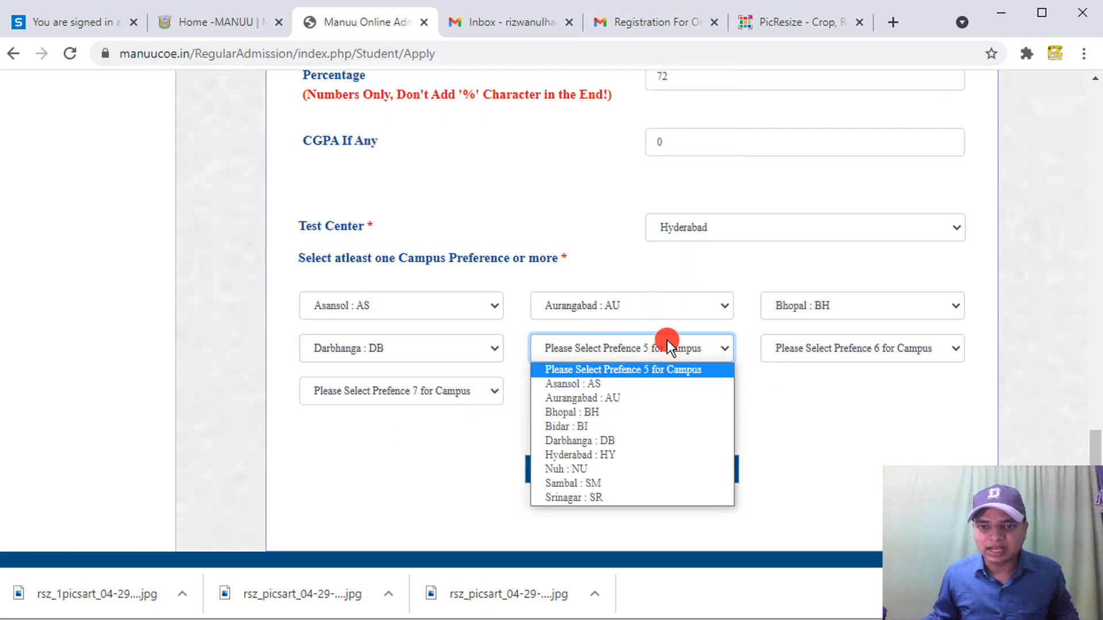
{"action": "left_click", "coordinate": [580, 497]}
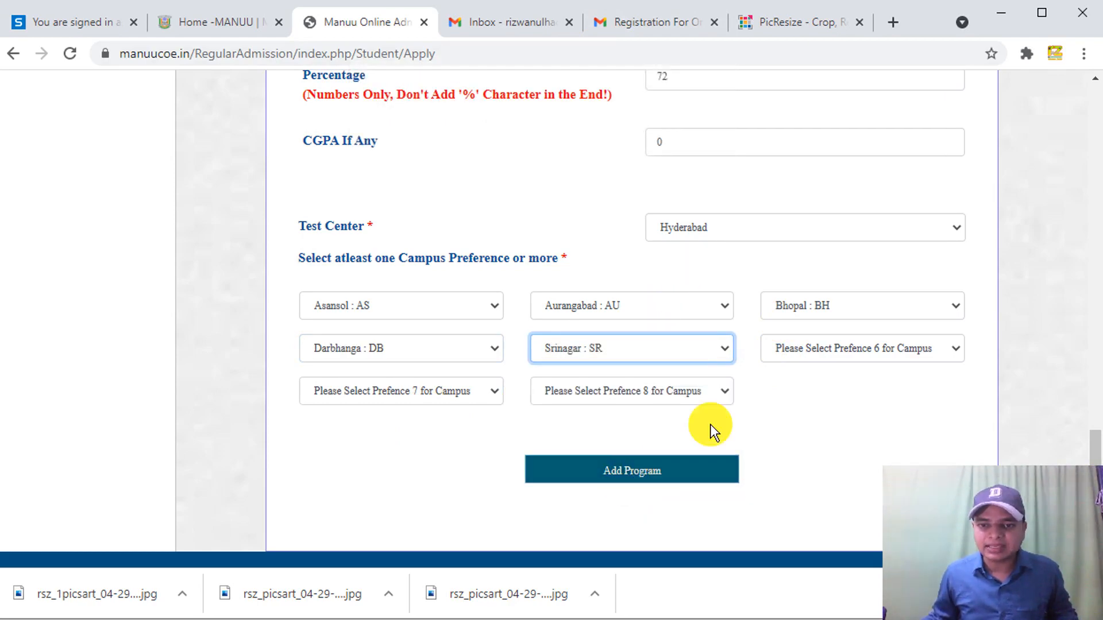
{"action": "left_click", "coordinate": [808, 350]}
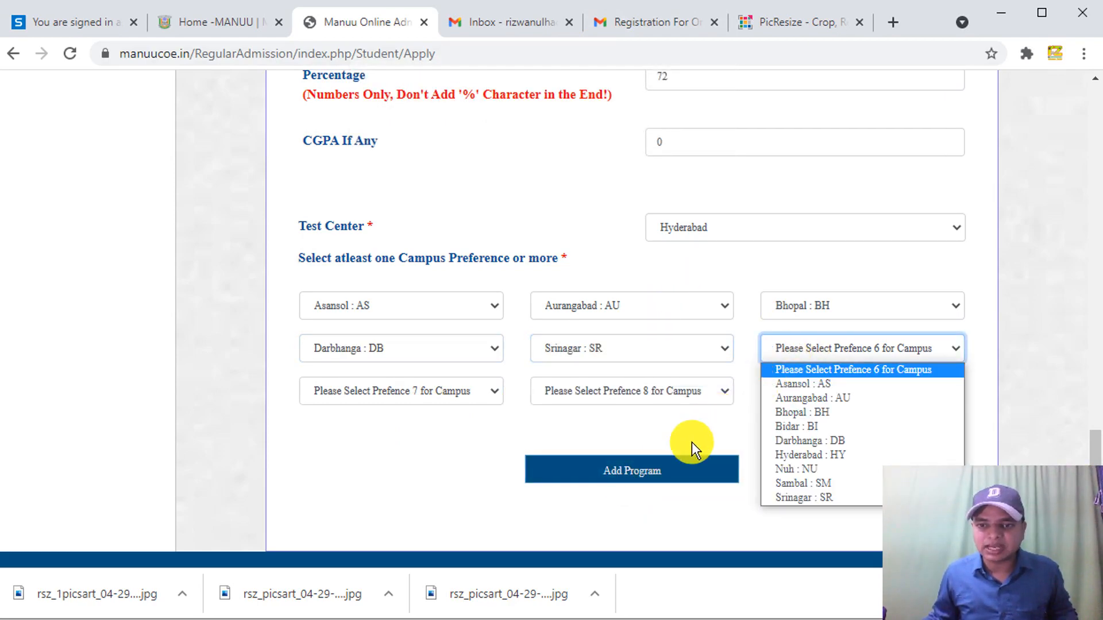
{"action": "left_click", "coordinate": [805, 484]}
{"action": "left_click", "coordinate": [464, 391]}
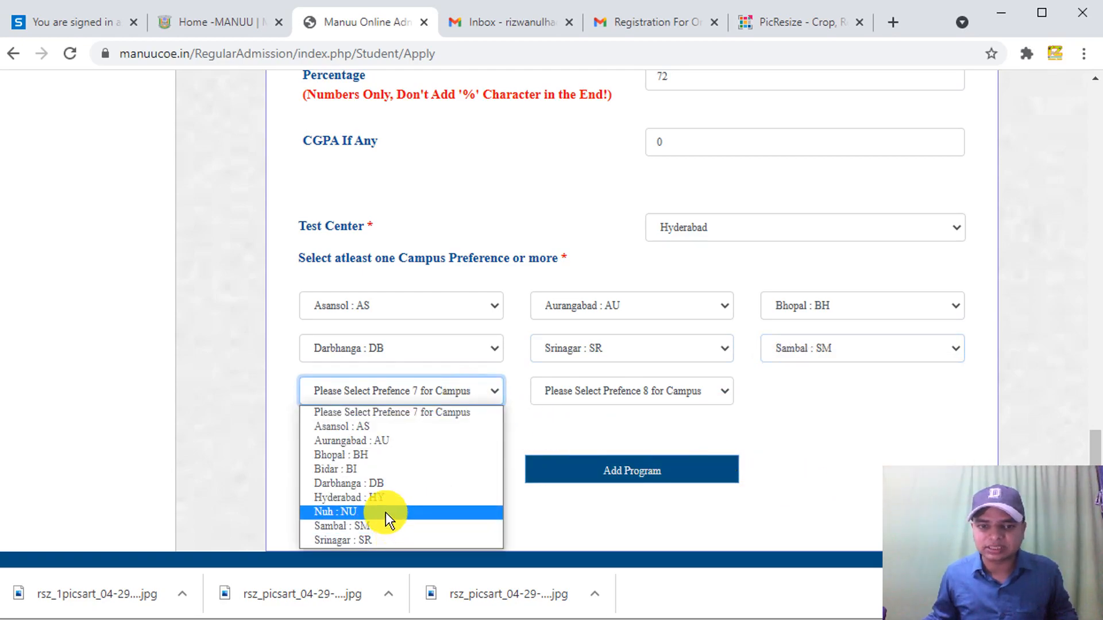
{"action": "left_click", "coordinate": [385, 511]}
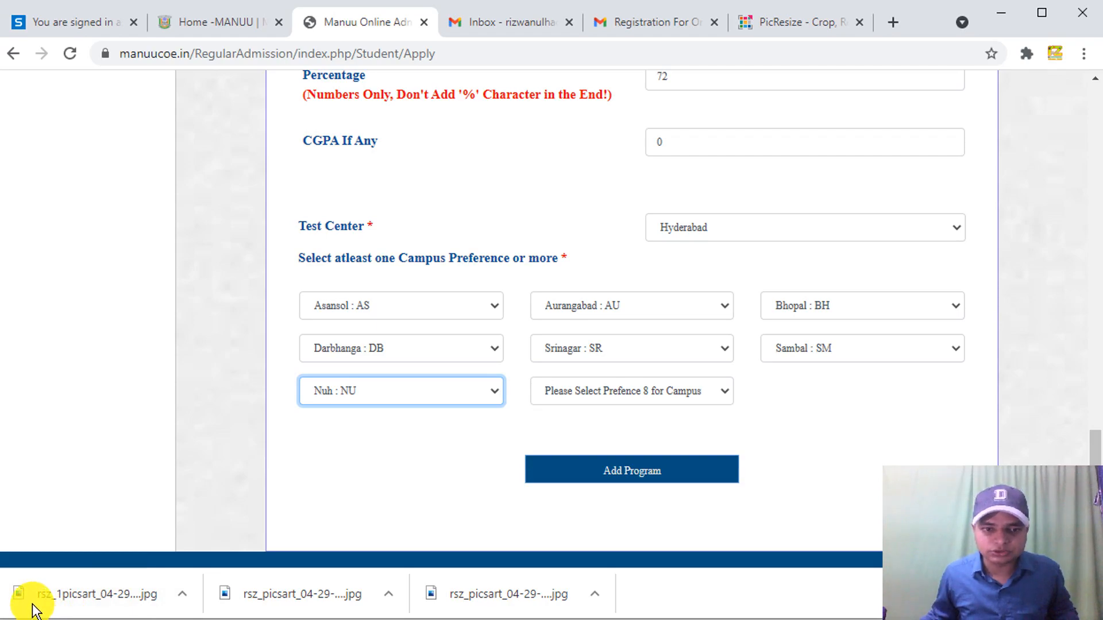
{"action": "left_click", "coordinate": [632, 391]}
{"action": "left_click", "coordinate": [583, 467]}
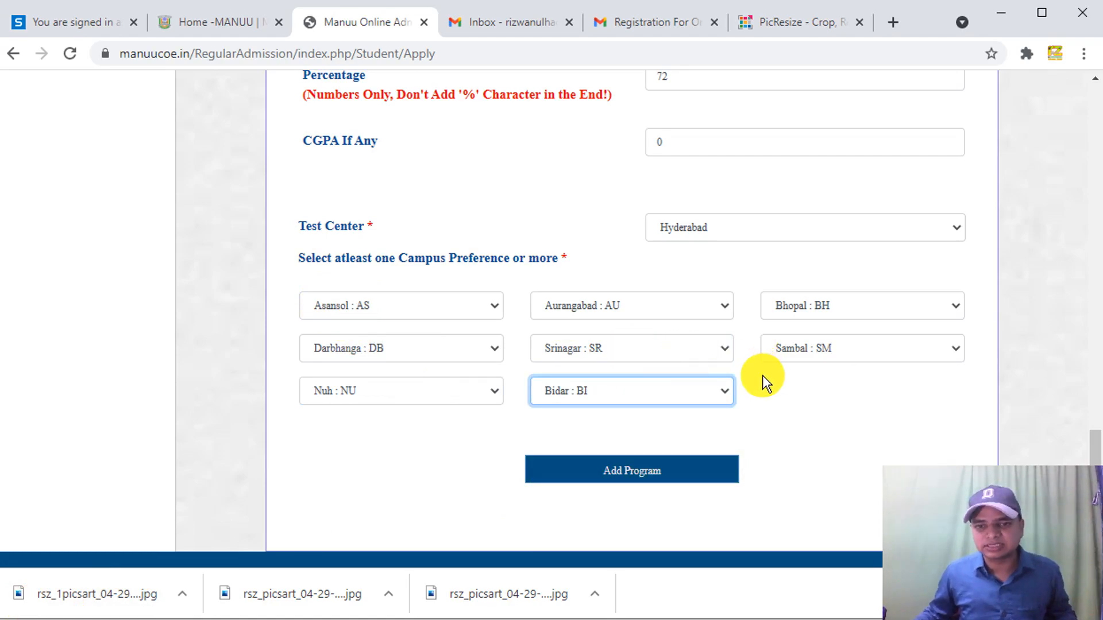
- Add the B.Ed. program, which appears with a 550.00 fee pending
{"action": "scroll", "coordinate": [798, 410], "scroll_direction": "down", "scroll_amount": 1}
{"action": "left_click", "coordinate": [676, 440]}
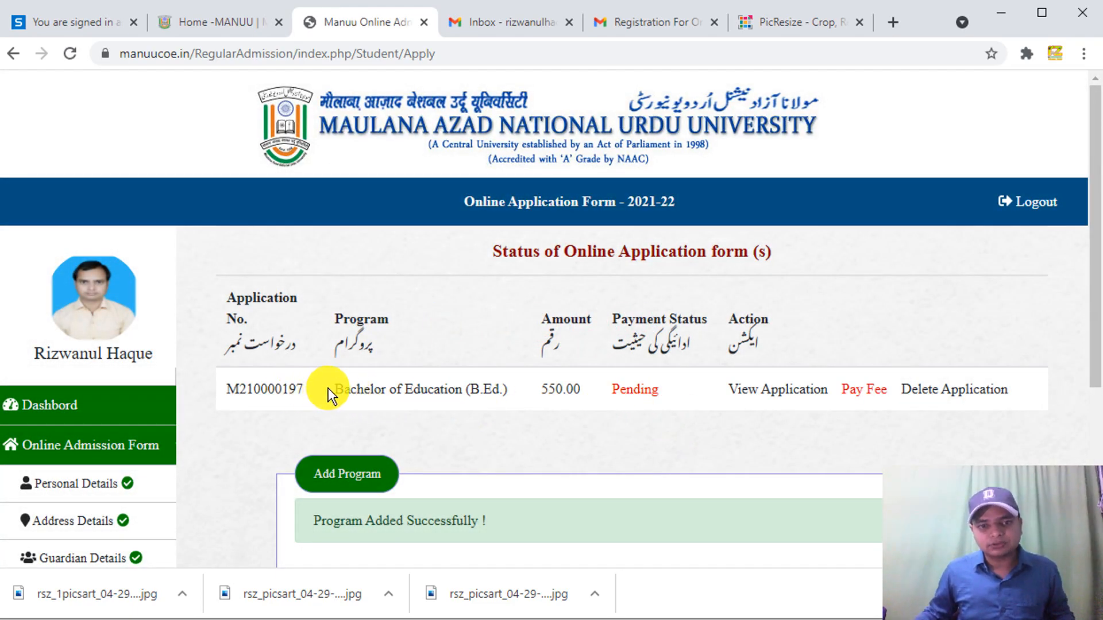
{"action": "left_click_drag", "start_coordinate": [222, 389], "coordinate": [305, 386]}
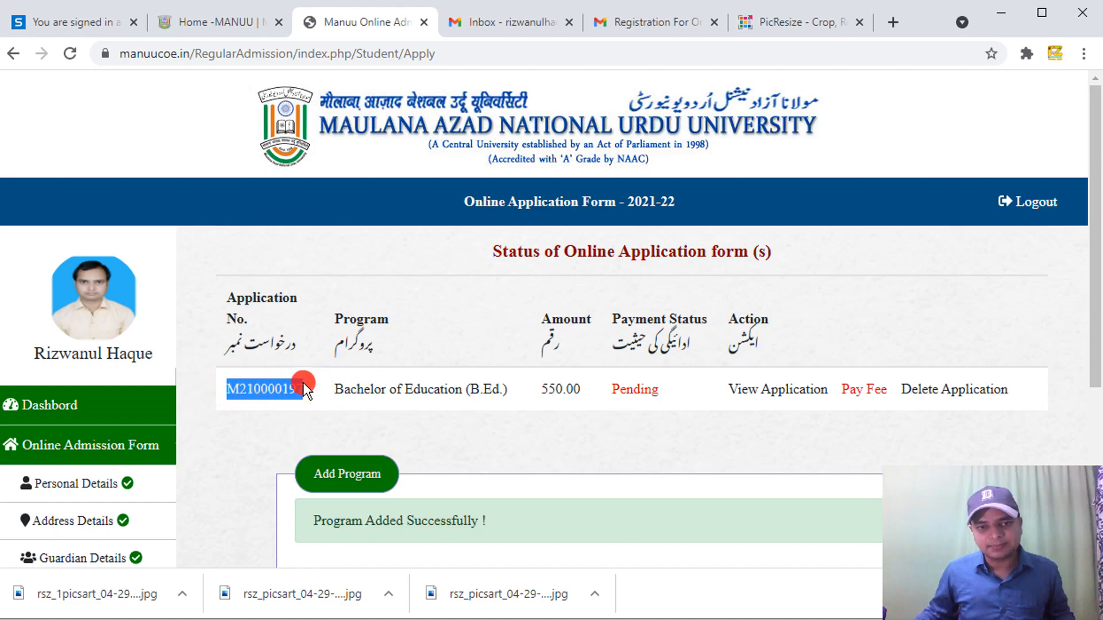
{"action": "left_click", "coordinate": [306, 396]}
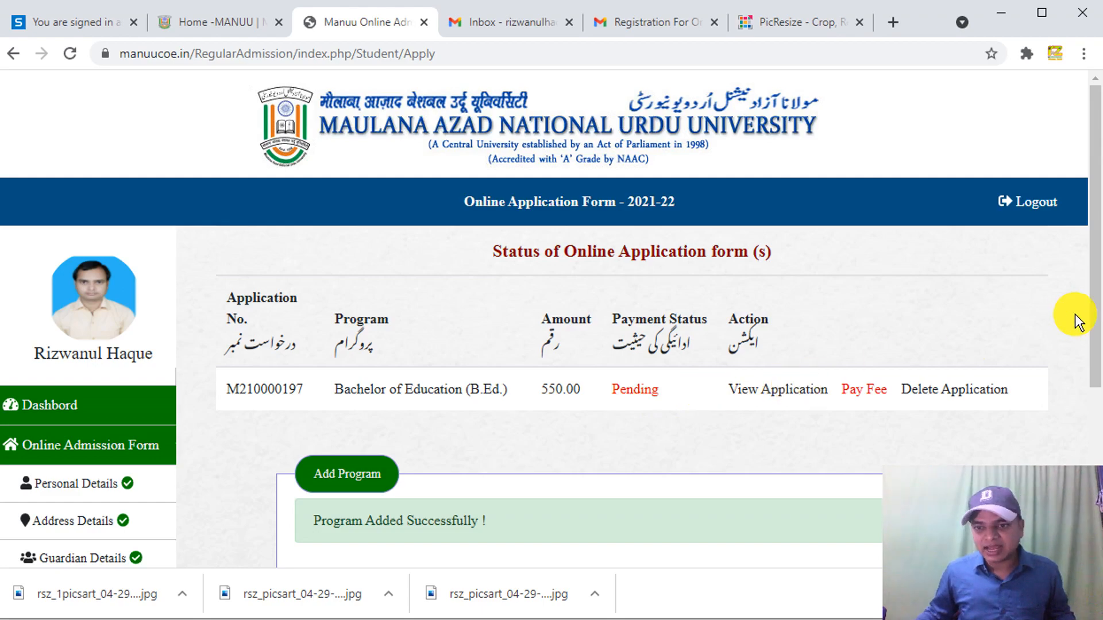
- Open View Application for the B.Ed. entry in the status table
{"action": "scroll", "coordinate": [1091, 345], "scroll_direction": "down", "scroll_amount": 3}
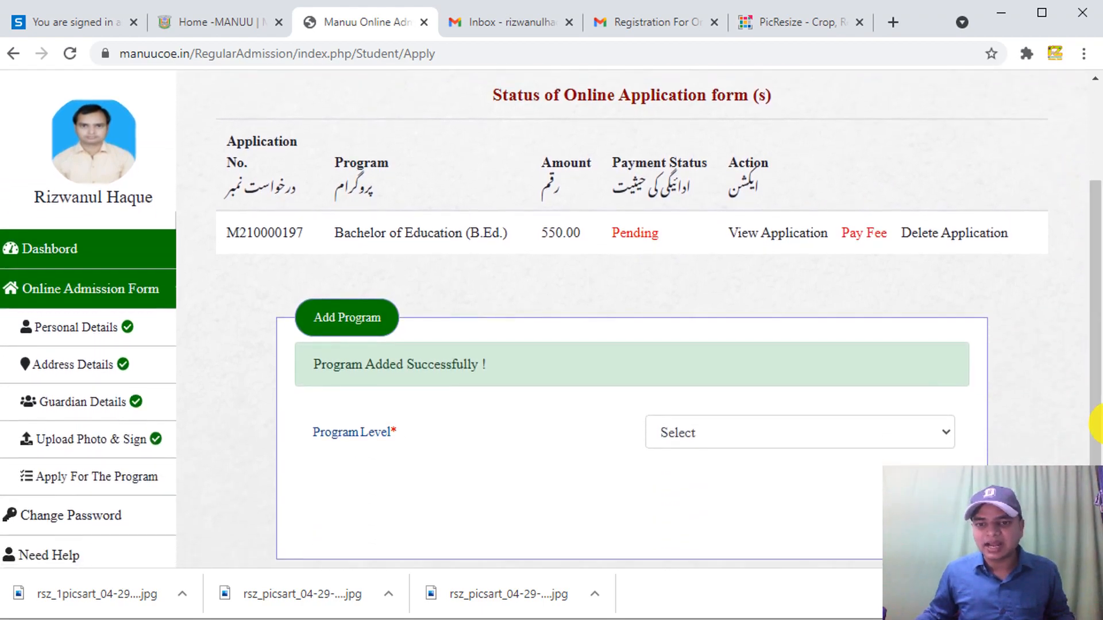
{"action": "scroll", "coordinate": [1091, 385], "scroll_direction": "up", "scroll_amount": 1}
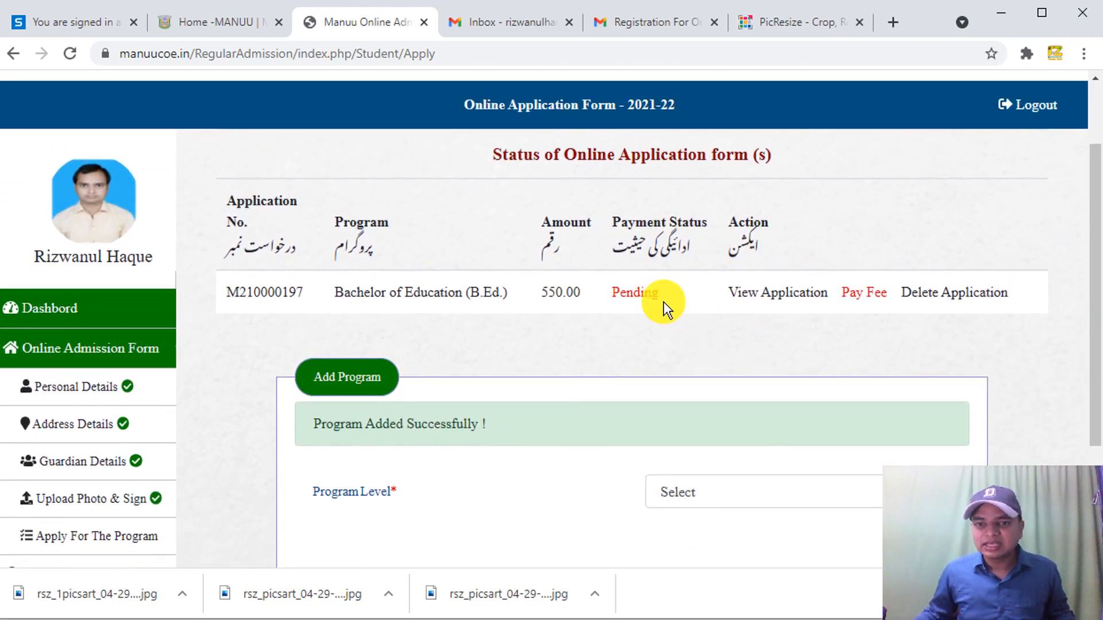
{"action": "left_click", "coordinate": [749, 294]}
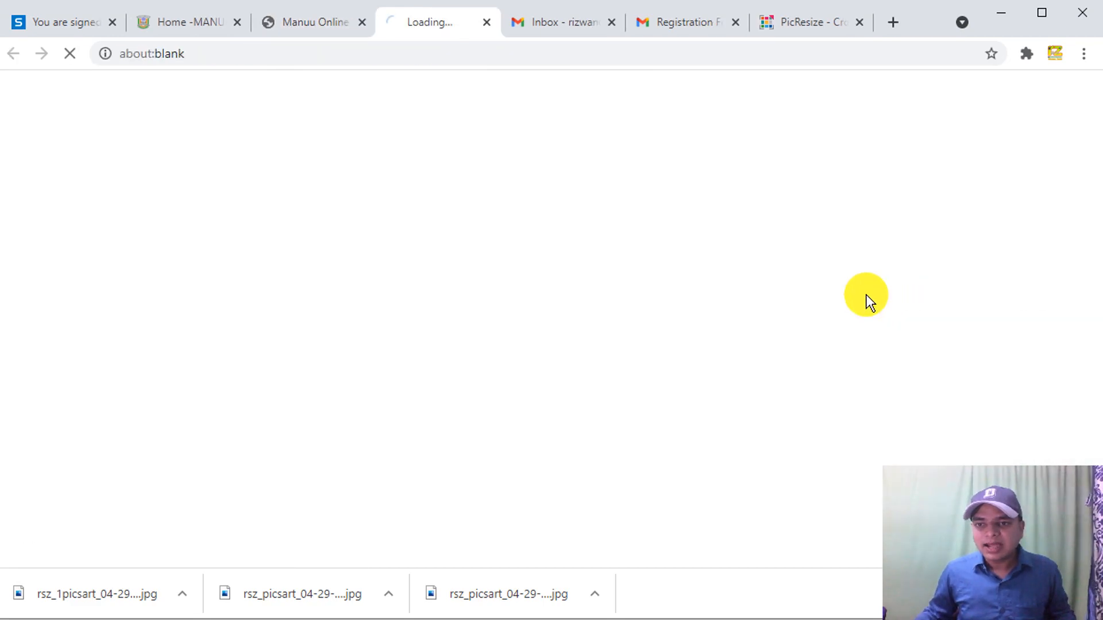
- Open the B.Ed. application view in a new tab, then return to the status page
{"action": "left_click", "coordinate": [321, 26]}
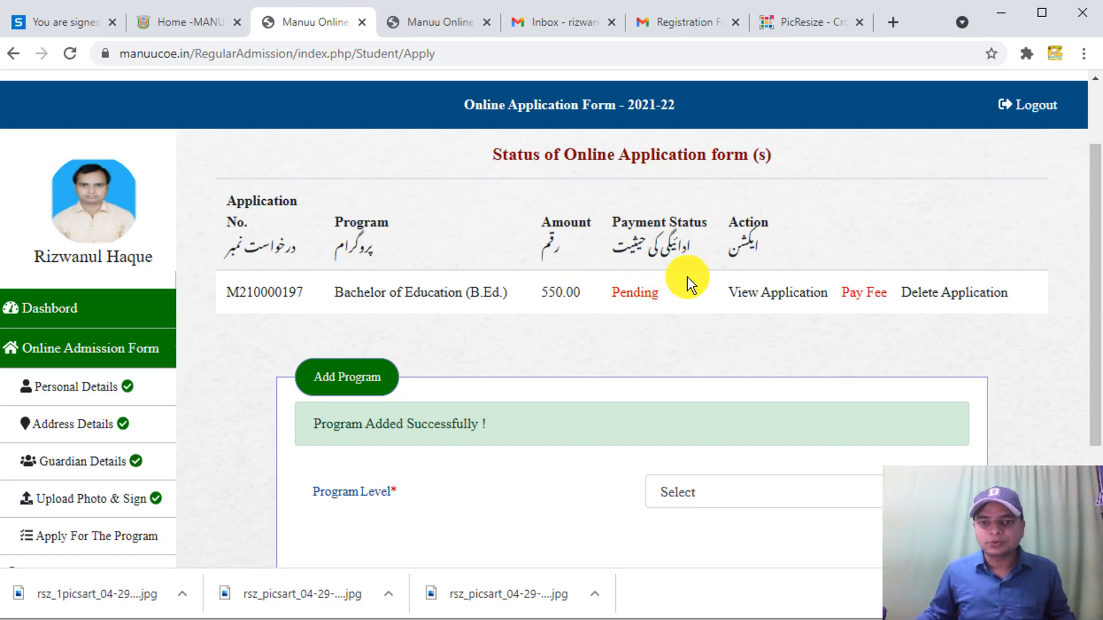
{"action": "left_click", "coordinate": [758, 292]}
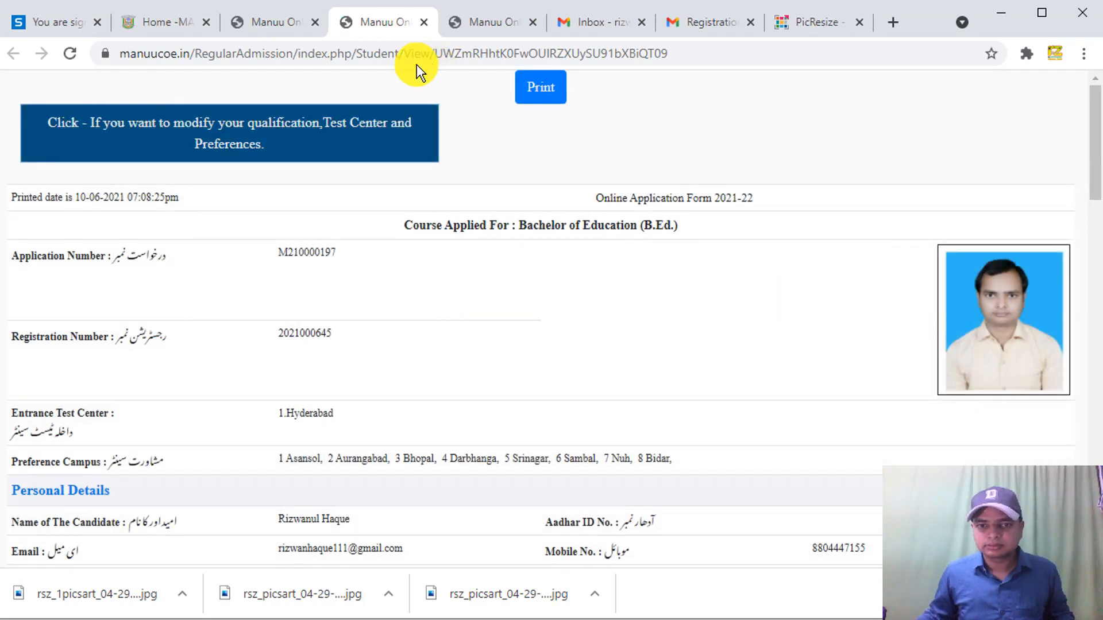
{"action": "key", "text": "ctrl+shift+Tab"}
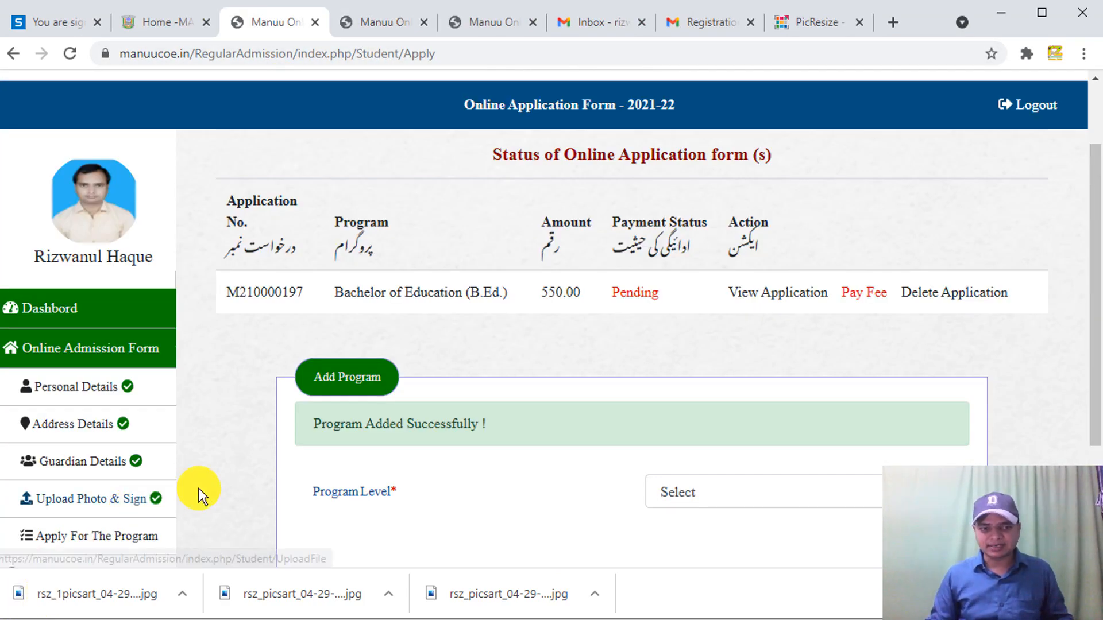
- Review the B.Ed. fee payment details showing 550.00 and proceed to pay online
{"action": "left_click", "coordinate": [860, 293]}
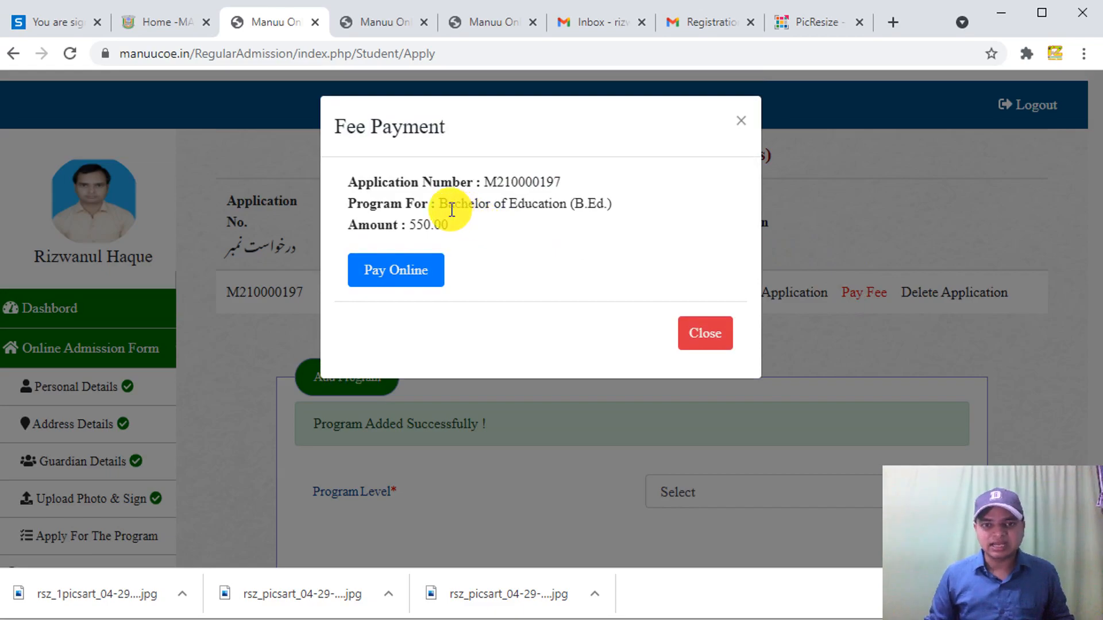
{"action": "left_click_drag", "start_coordinate": [454, 207], "coordinate": [603, 204]}
{"action": "left_click", "coordinate": [539, 210]}
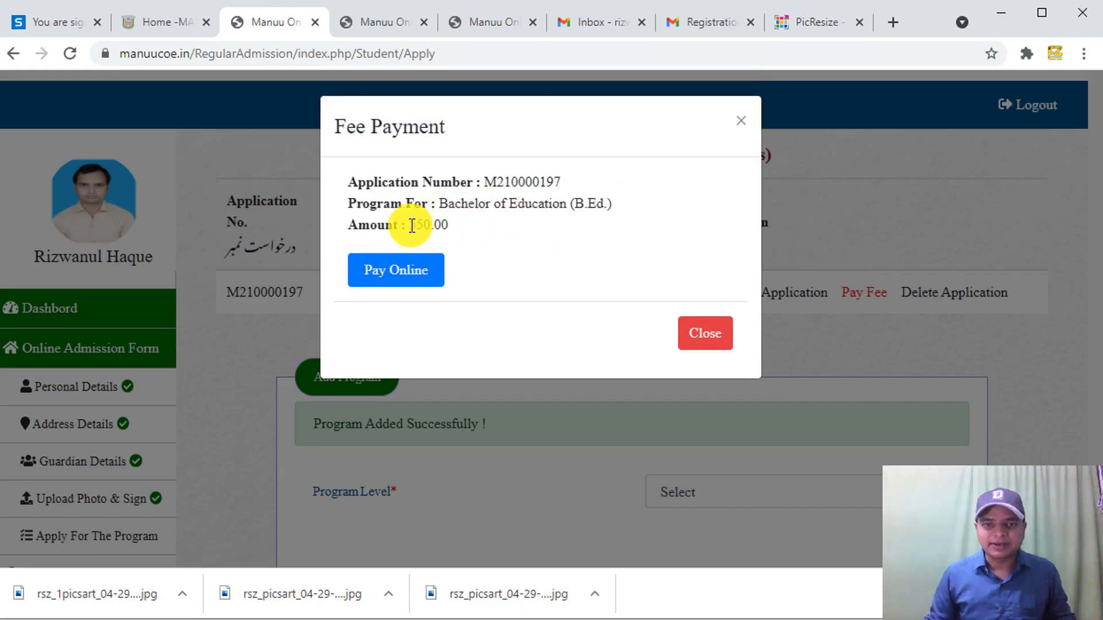
{"action": "double_click", "coordinate": [430, 224]}
{"action": "left_click", "coordinate": [438, 225]}
{"action": "left_click", "coordinate": [418, 266]}
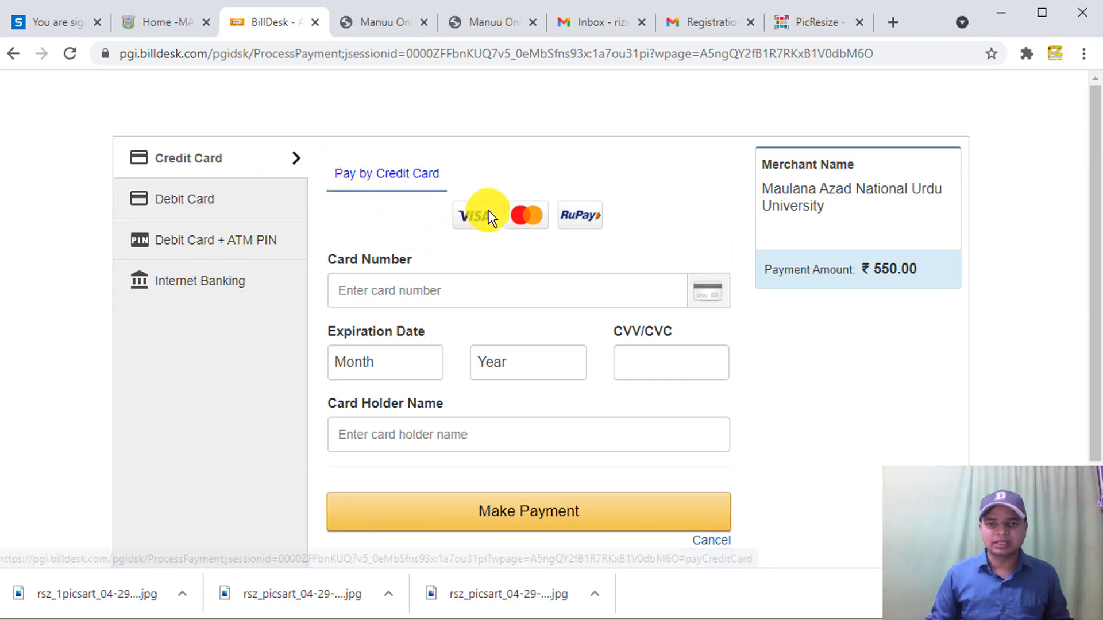
- Go through the BillDesk card number, expiry, CVV and holder name fields without paying, then go back
{"action": "left_click", "coordinate": [417, 289]}
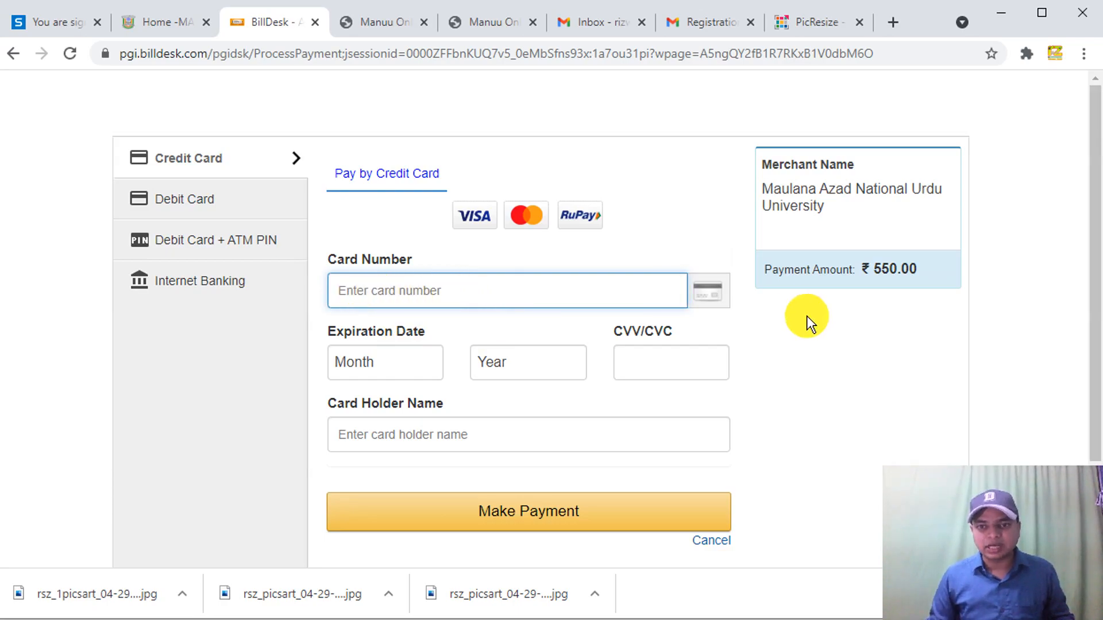
{"action": "left_click", "coordinate": [363, 362]}
{"action": "left_click", "coordinate": [515, 364]}
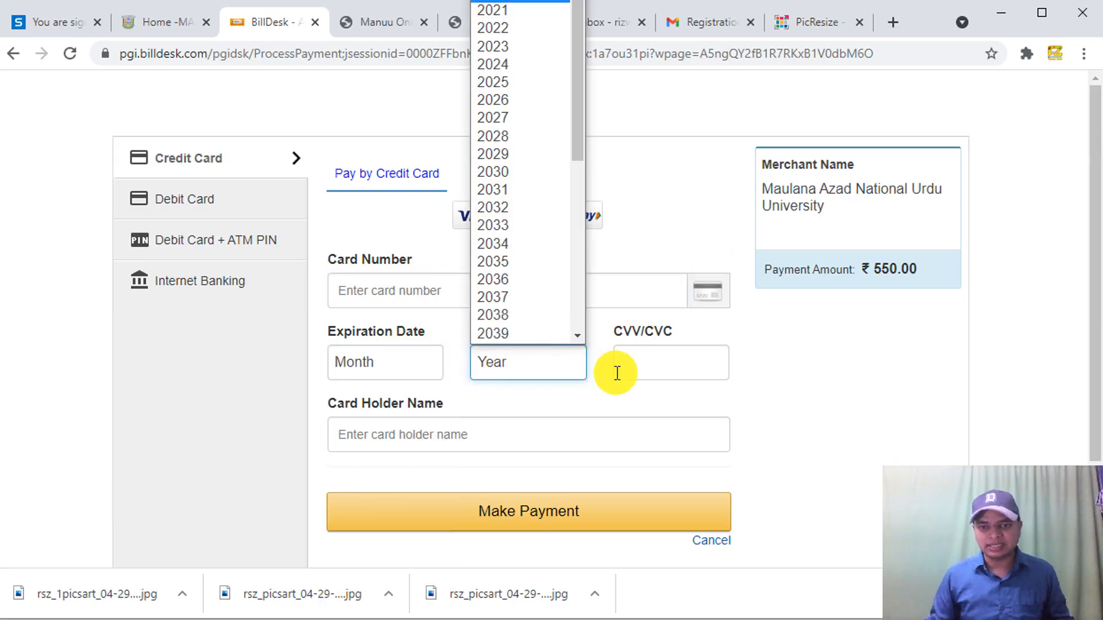
{"action": "left_click", "coordinate": [662, 367]}
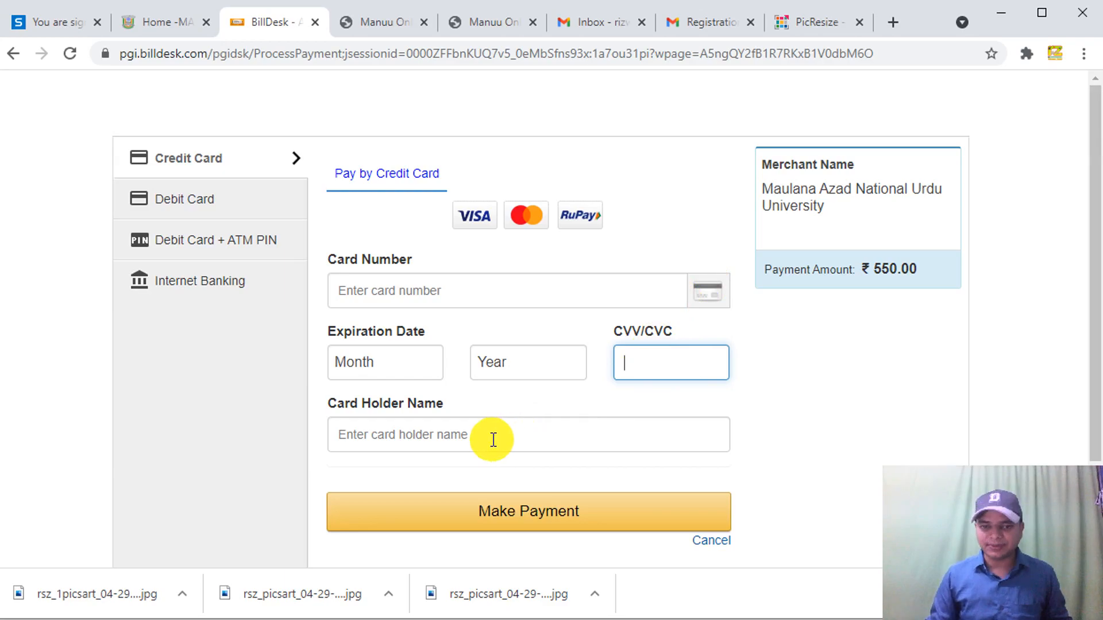
{"action": "left_click", "coordinate": [440, 435]}
{"action": "scroll", "coordinate": [449, 432], "scroll_direction": "down", "scroll_amount": 2}
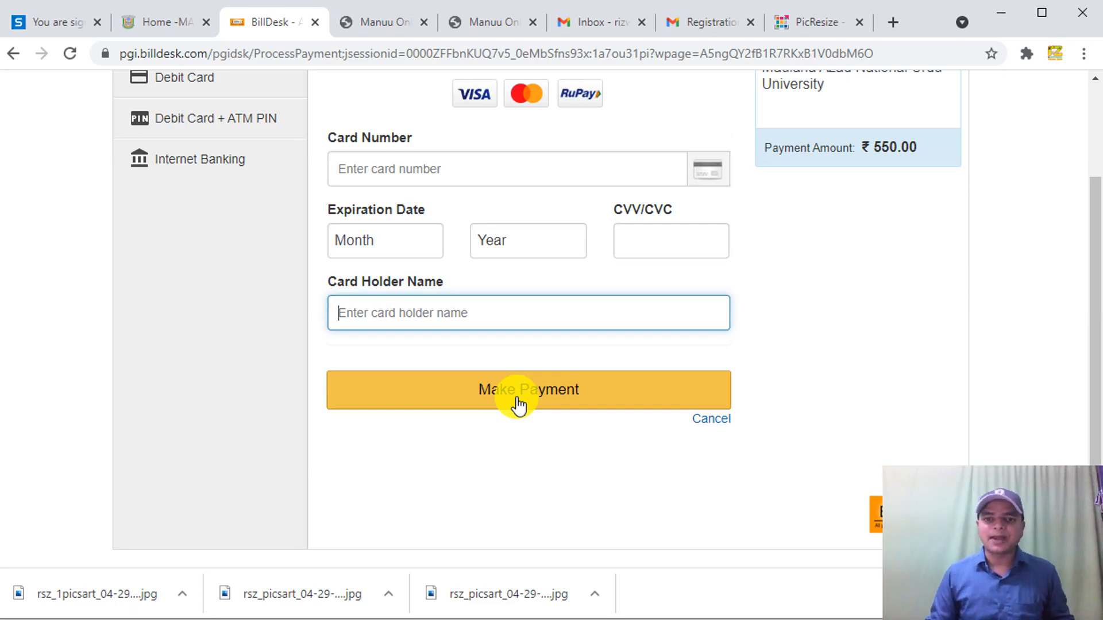
{"action": "scroll", "coordinate": [517, 402], "scroll_direction": "up", "scroll_amount": 2}
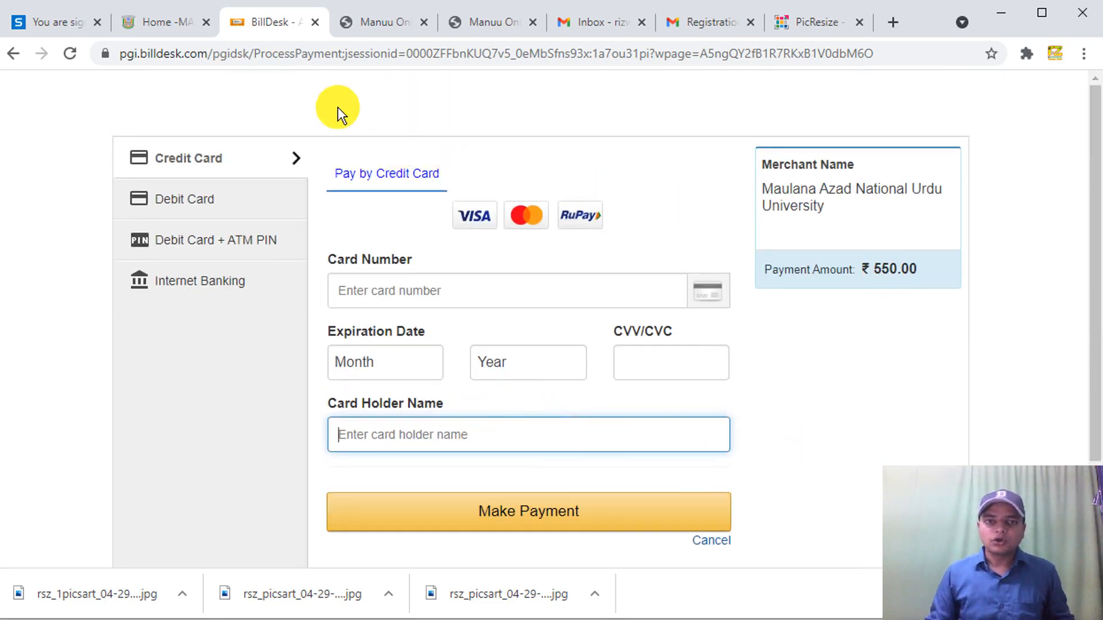
{"action": "left_click", "coordinate": [14, 55]}
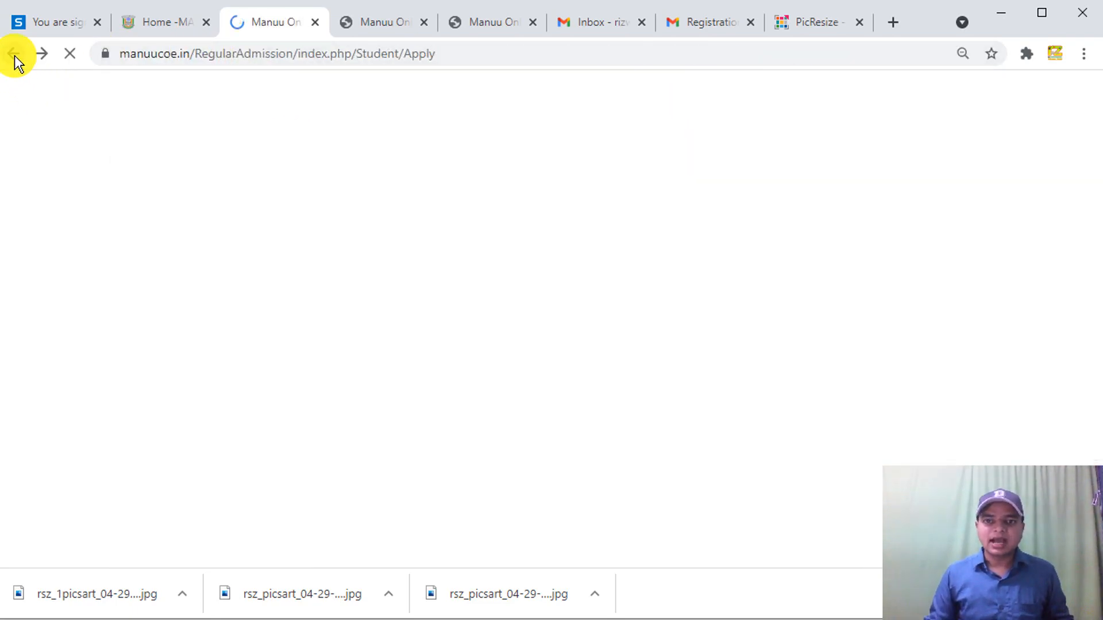
- Return once more to the application status page listing the pending 550.00 B.Ed. fee
{"action": "left_click", "coordinate": [14, 54]}
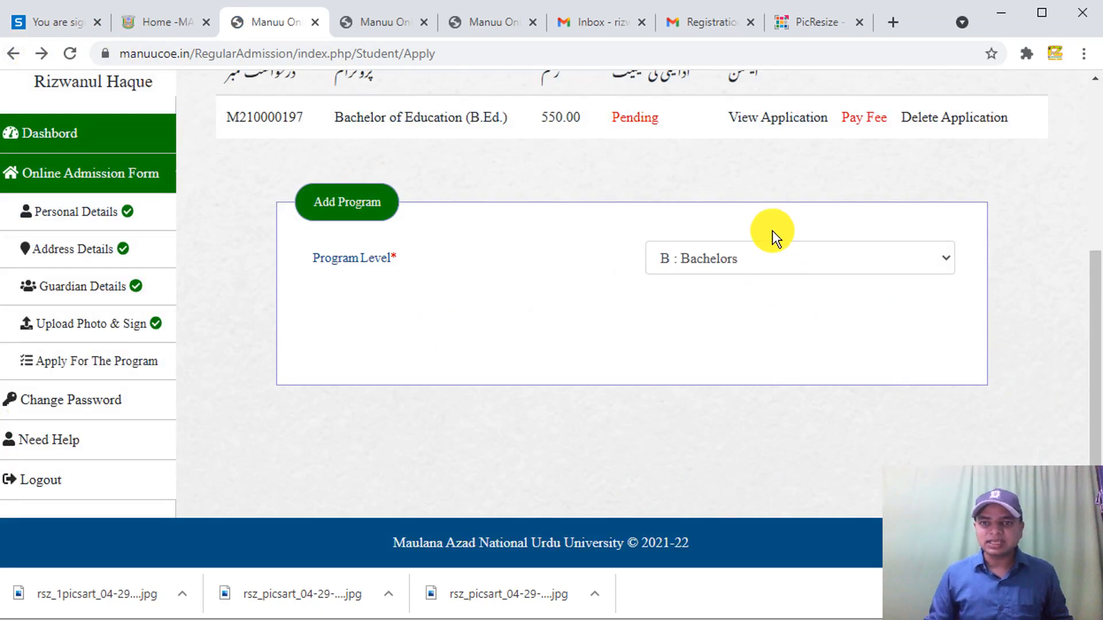
{"action": "scroll", "coordinate": [772, 229], "scroll_direction": "up", "scroll_amount": 4}
{"action": "left_click_drag", "start_coordinate": [822, 389], "coordinate": [896, 387]}
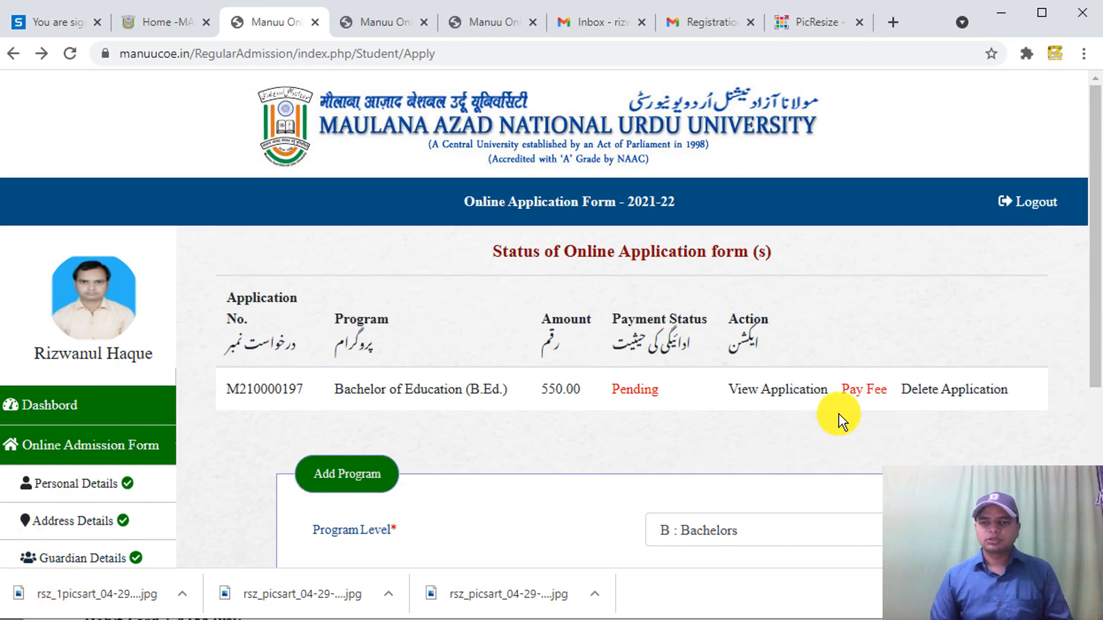
- Point out the Pay Fee link on the status page, then switch to the 'How to Apply Online Admission Form?' slide
{"action": "left_click_drag", "start_coordinate": [849, 401], "coordinate": [883, 398]}
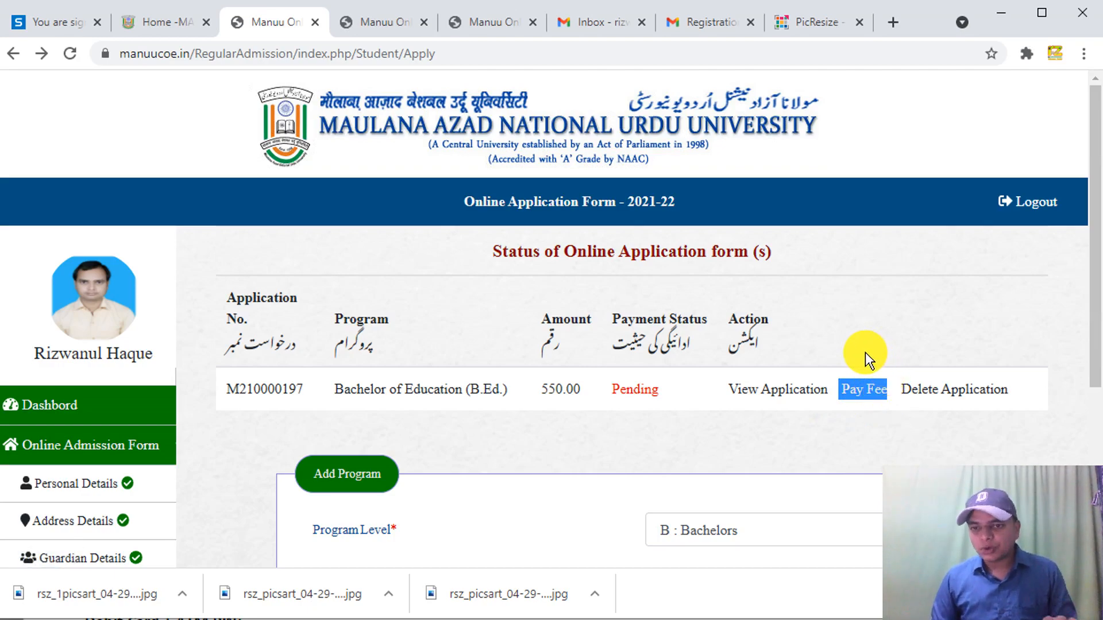
{"action": "left_click", "coordinate": [827, 361]}
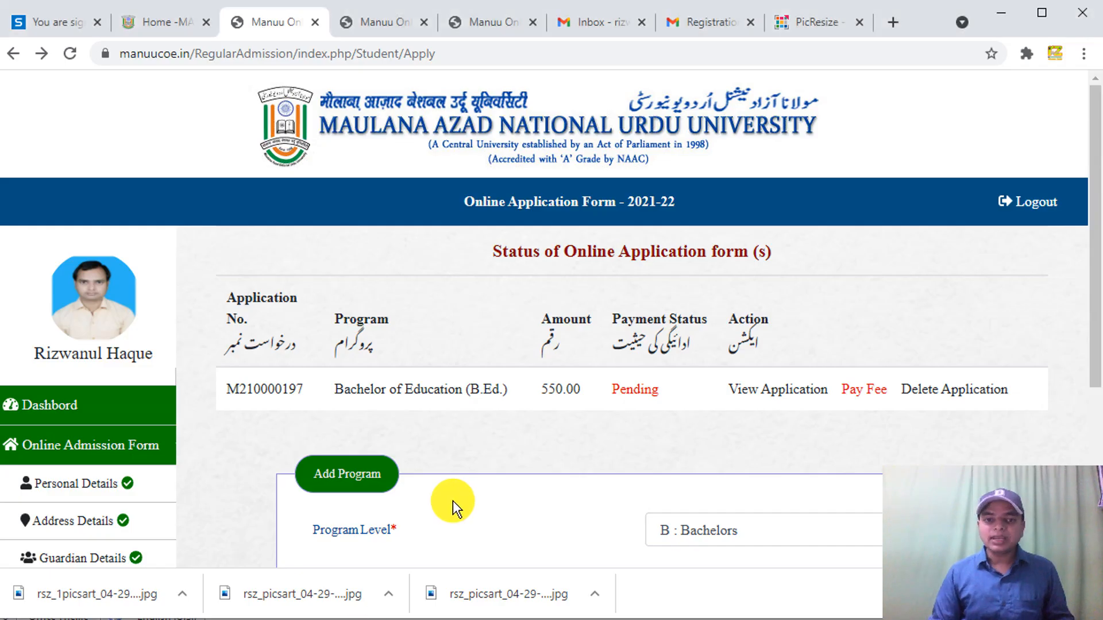
{"action": "scroll", "coordinate": [148, 488], "scroll_direction": "down", "scroll_amount": 5}
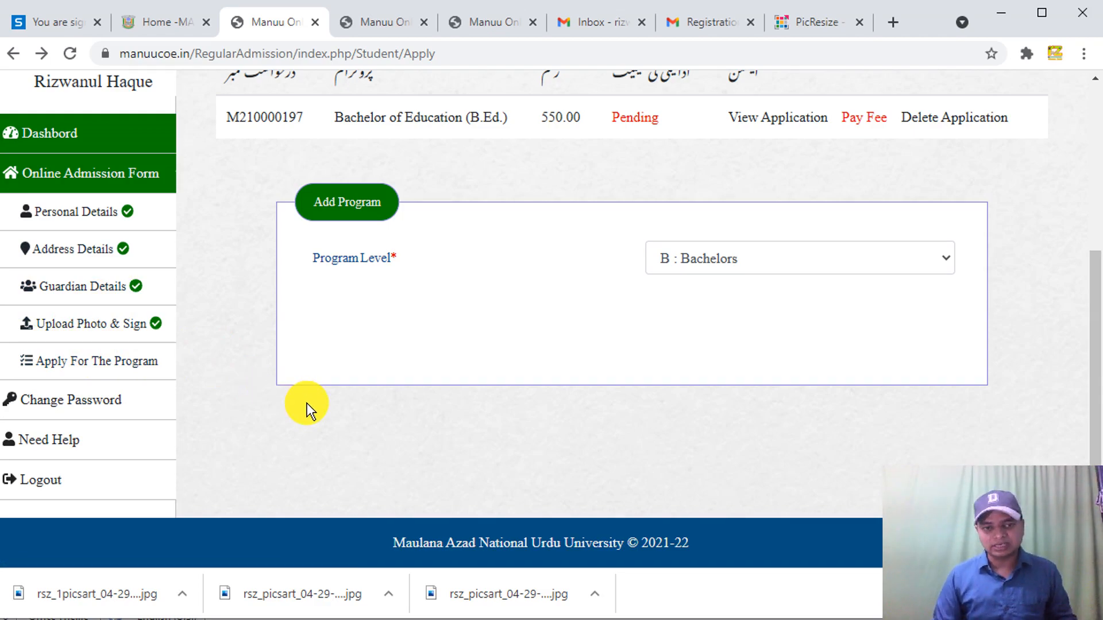
{"action": "scroll", "coordinate": [306, 404], "scroll_direction": "up", "scroll_amount": 5}
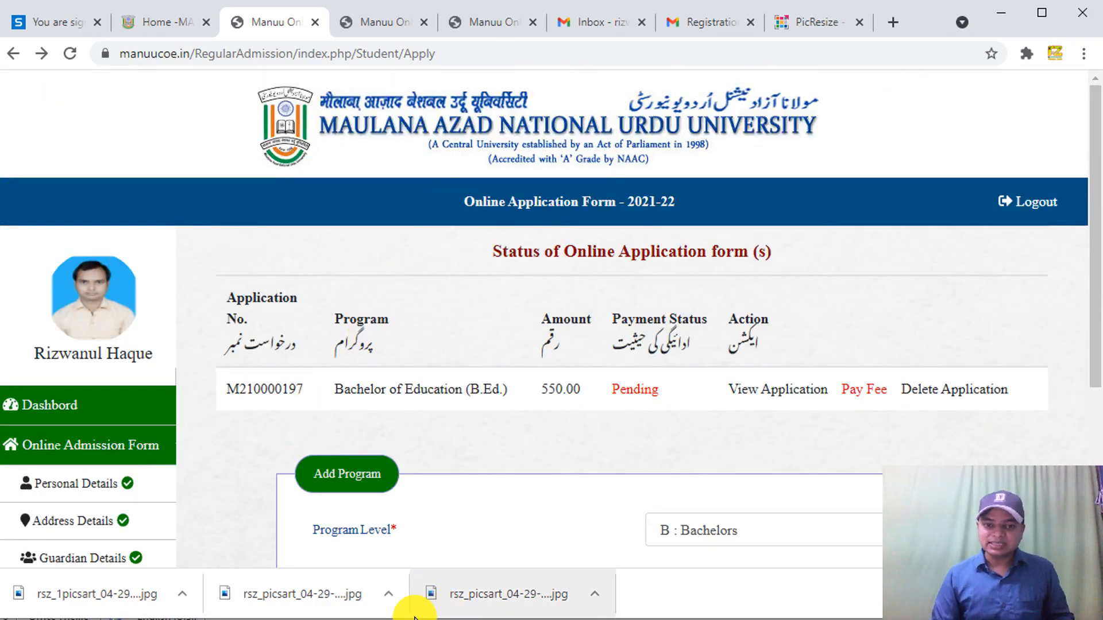
{"action": "left_click", "coordinate": [359, 619]}
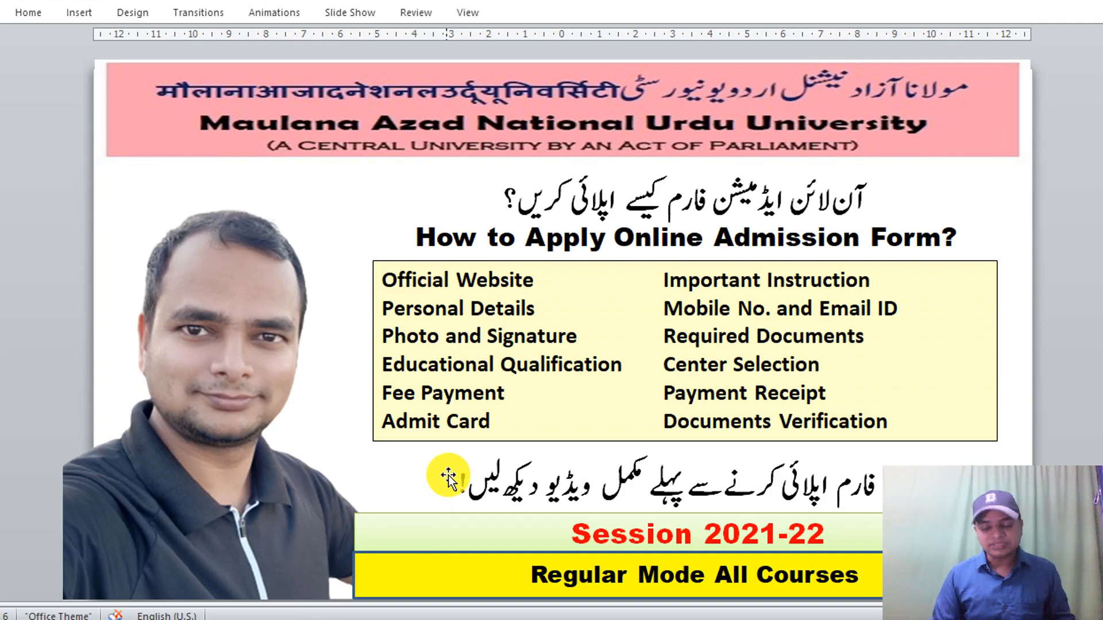